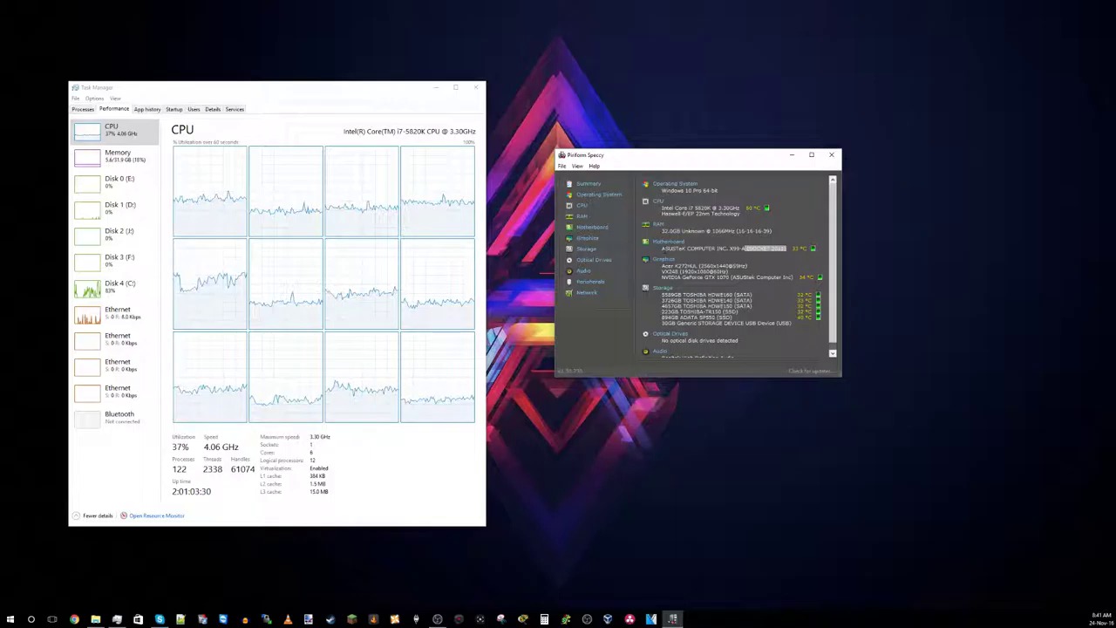
# Highlight the motherboard model, the 32.0GB RAM and 1066MHz speed, and the CPU line in Speccy
pyautogui.moveTo(661, 249); pyautogui.dragTo(746, 250)
pyautogui.click(720, 251)
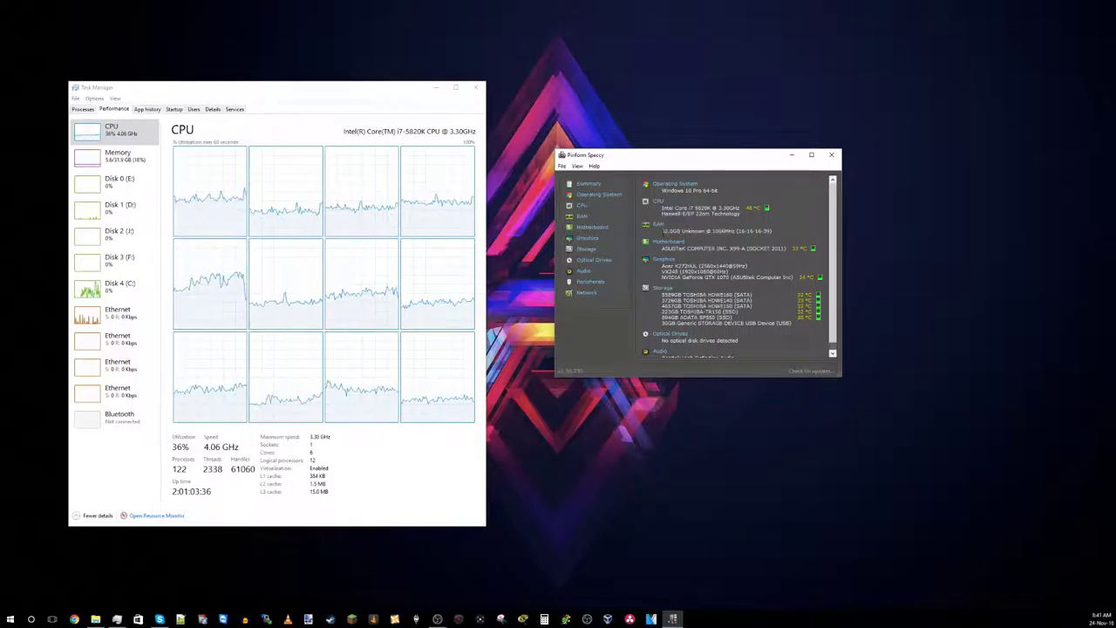
pyautogui.moveTo(661, 231); pyautogui.dragTo(712, 231)
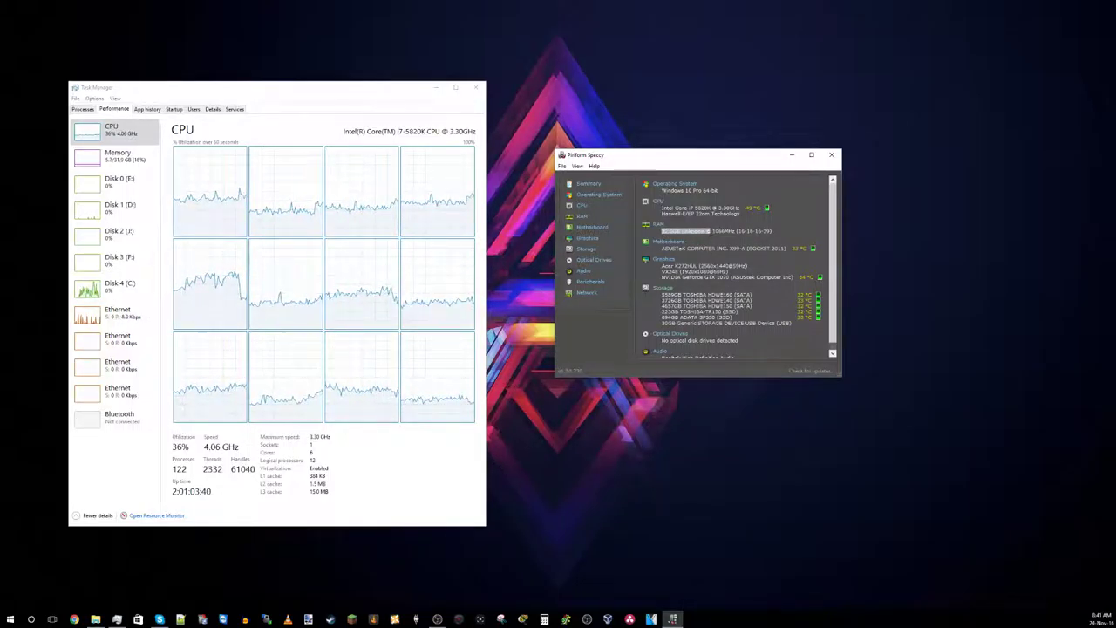
pyautogui.doubleClick(724, 231)
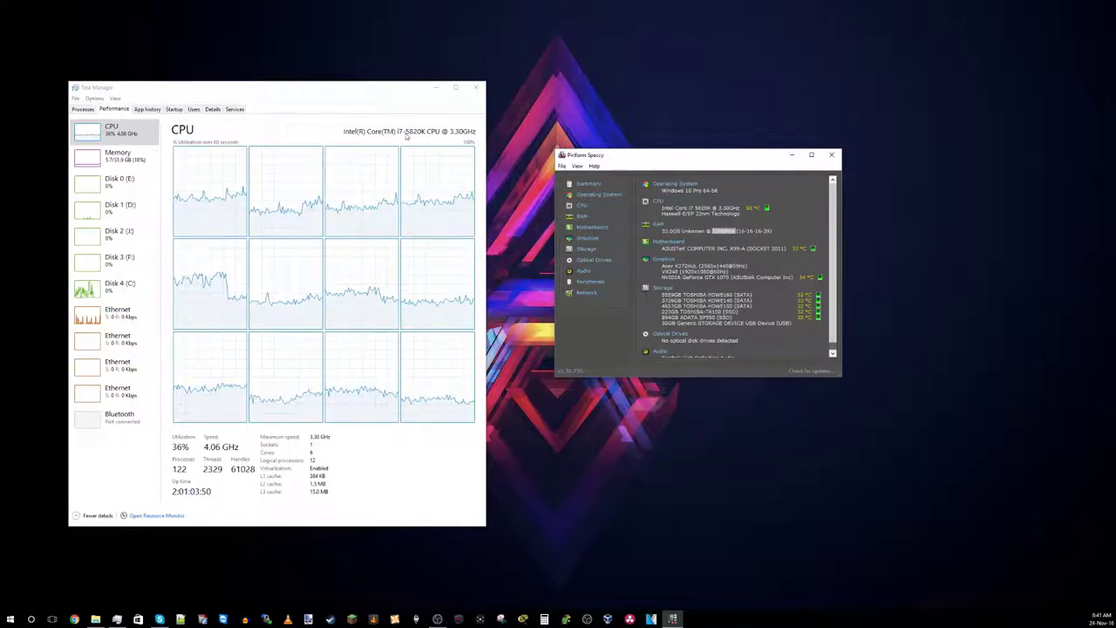
pyautogui.moveTo(661, 208); pyautogui.dragTo(759, 208)
# After checking Task Manager, scroll Speccy down, highlight the 30GB USB storage line, then deselect
pyautogui.click(447, 139)
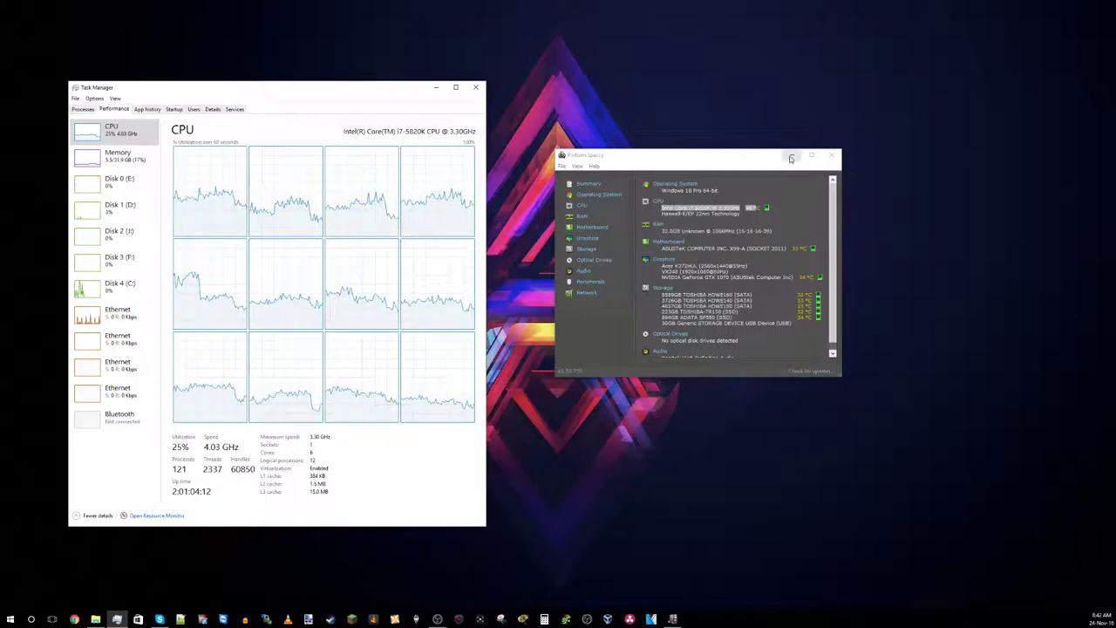
pyautogui.click(797, 203)
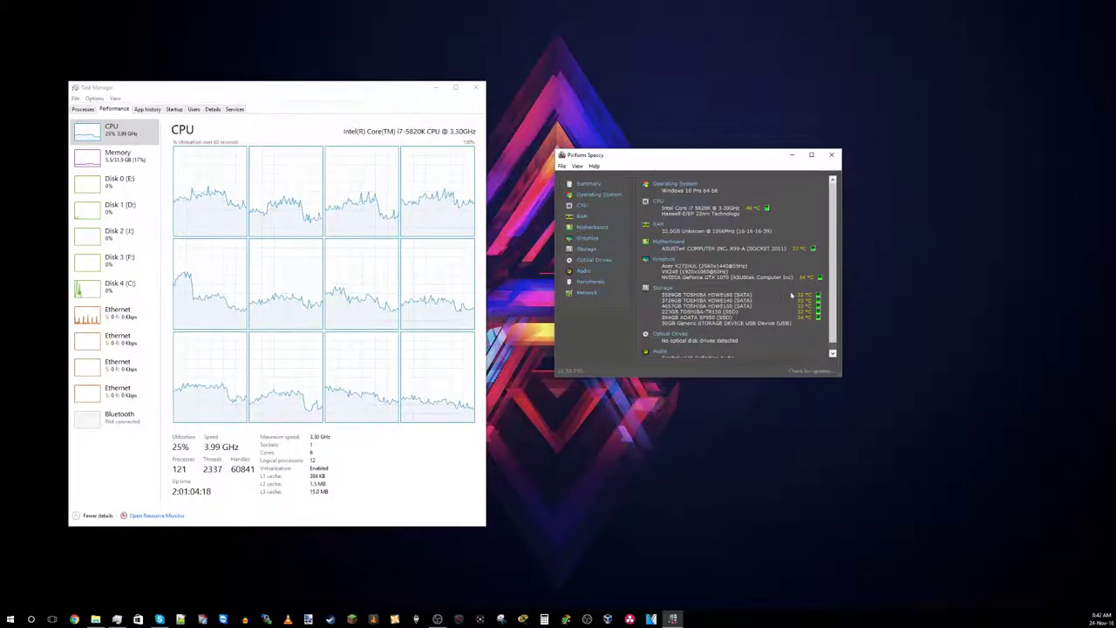
pyautogui.scroll(-1, 765, 333)
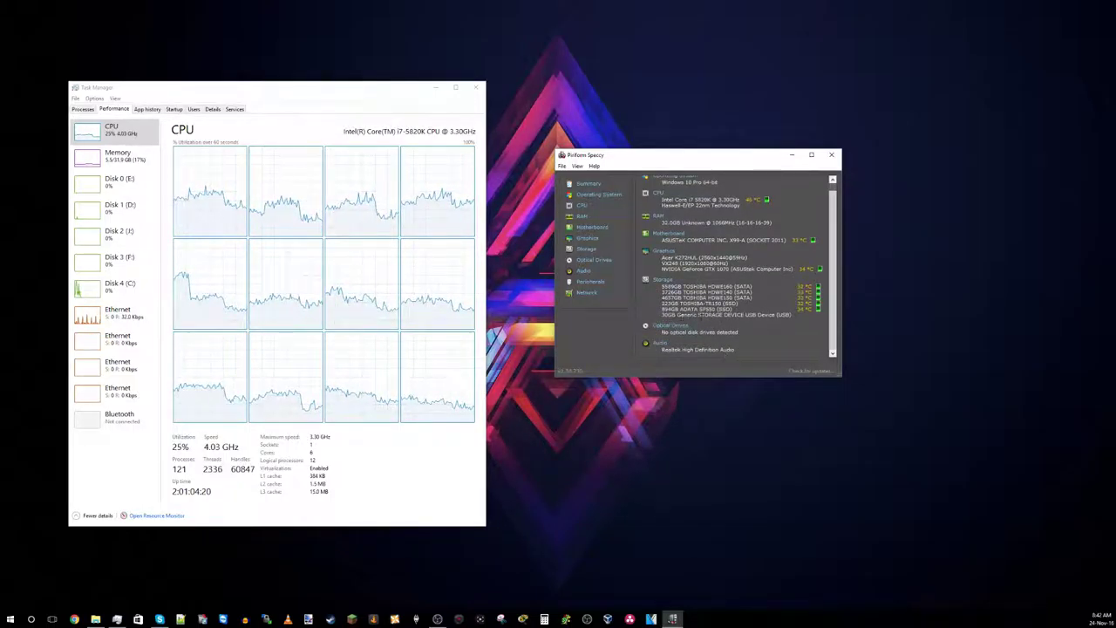
pyautogui.moveTo(662, 313); pyautogui.dragTo(788, 314)
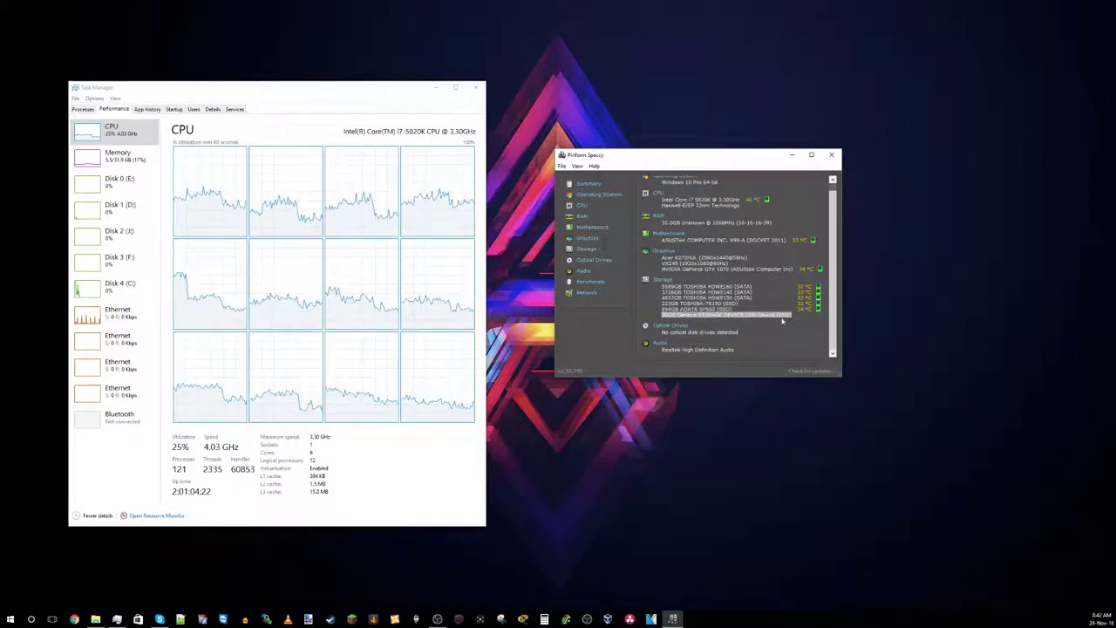
pyautogui.doubleClick(784, 314)
pyautogui.click(719, 322)
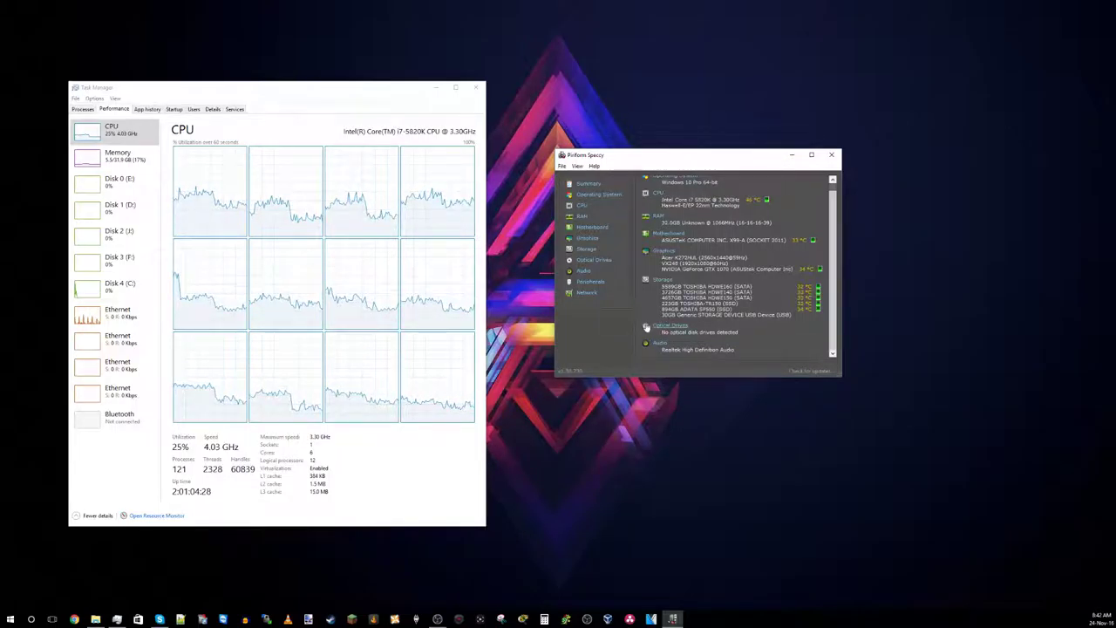
pyautogui.moveTo(664, 313); pyautogui.dragTo(801, 330)
pyautogui.click(783, 315)
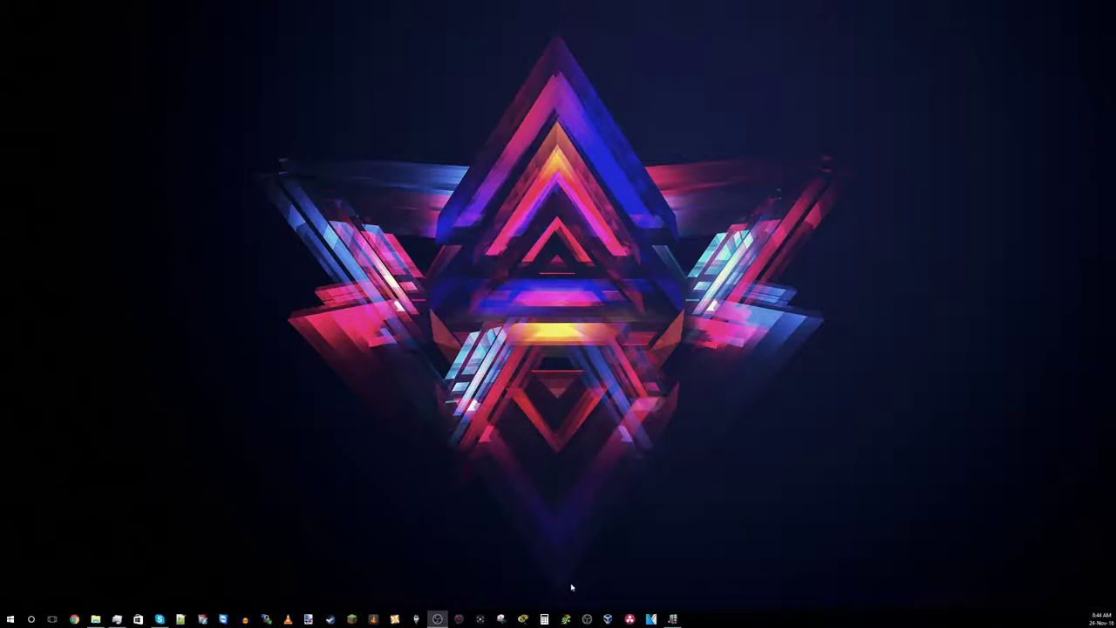
# Restore Speccy and Task Manager from the taskbar, then minimize both again to clear the desktop
pyautogui.click(673, 618)
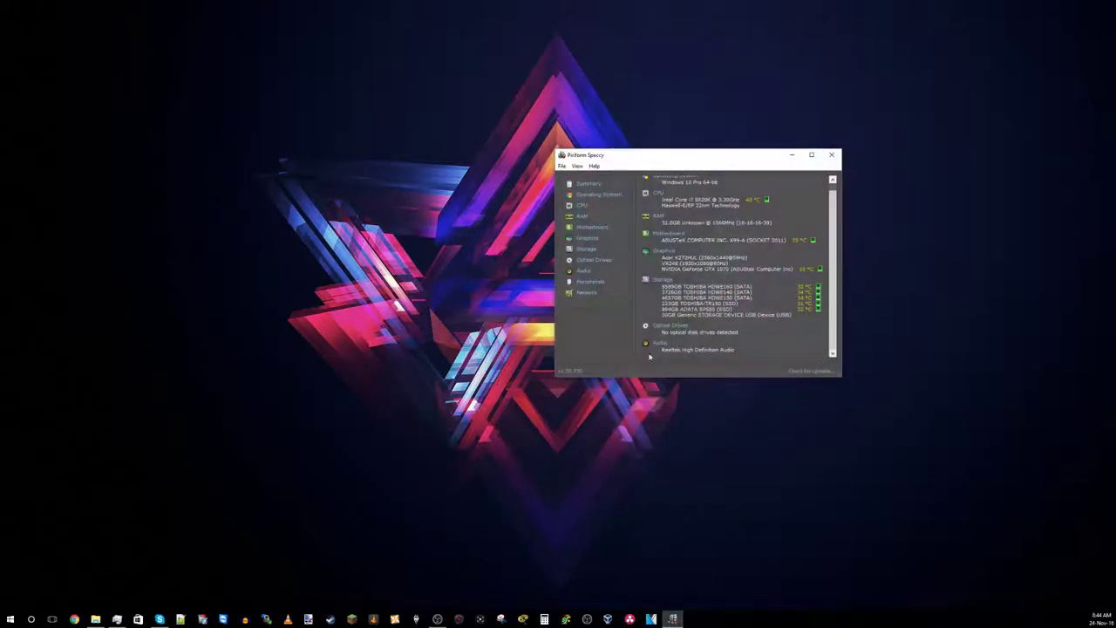
pyautogui.click(791, 155)
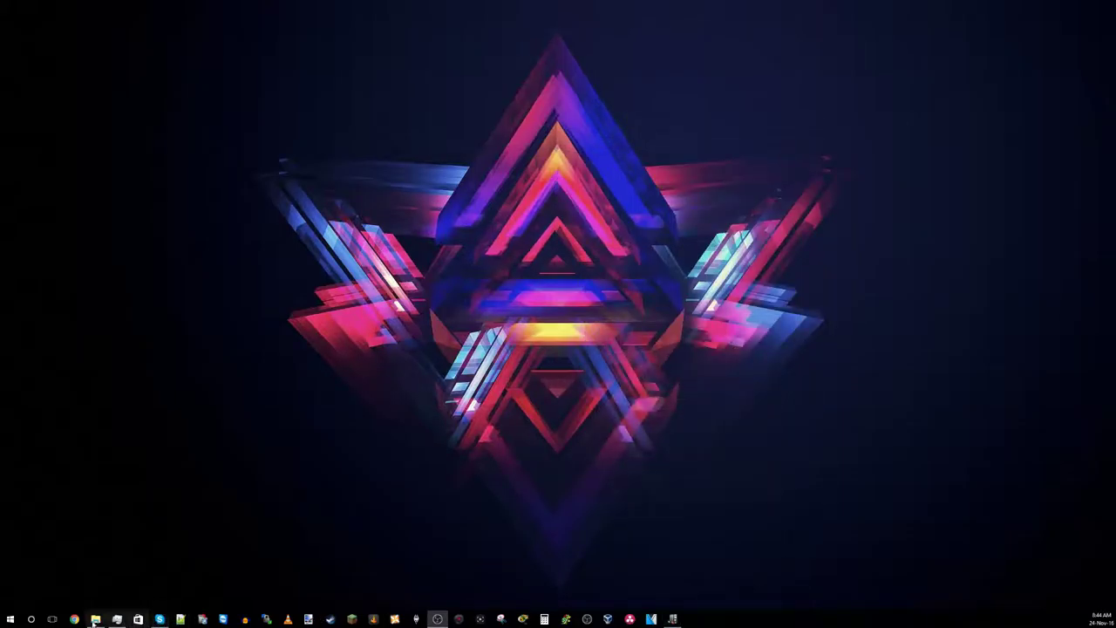
pyautogui.click(117, 618)
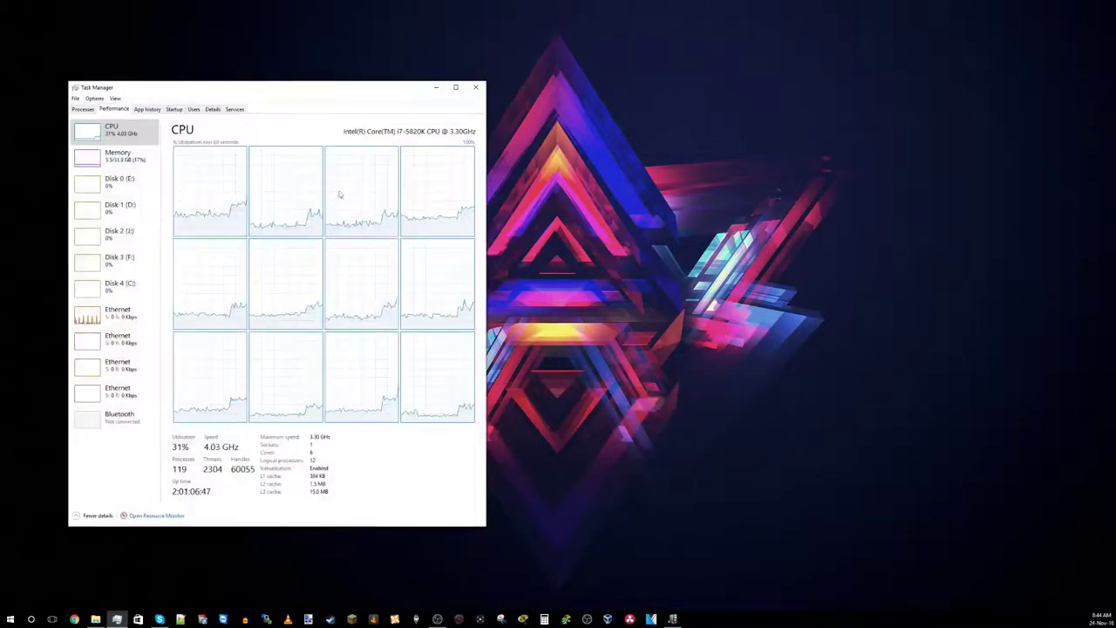
pyautogui.click(436, 87)
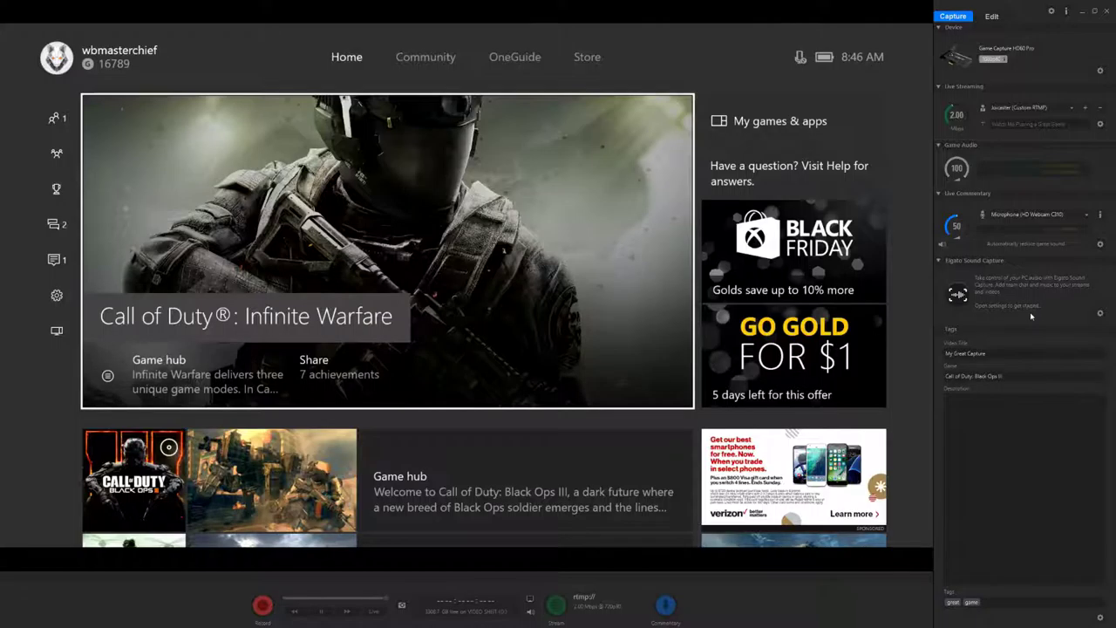
# Delete the old 'My Great Capture' text from the Video Title field
pyautogui.click(984, 354)
pyautogui.press('Tab')
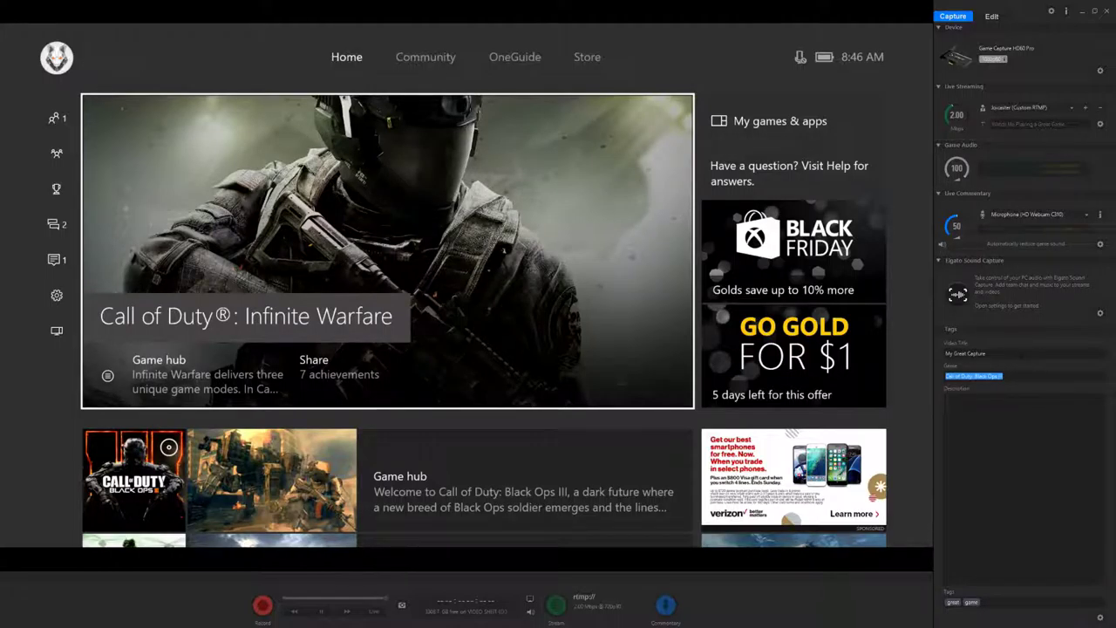
pyautogui.hotkey('shift', 'Tab')
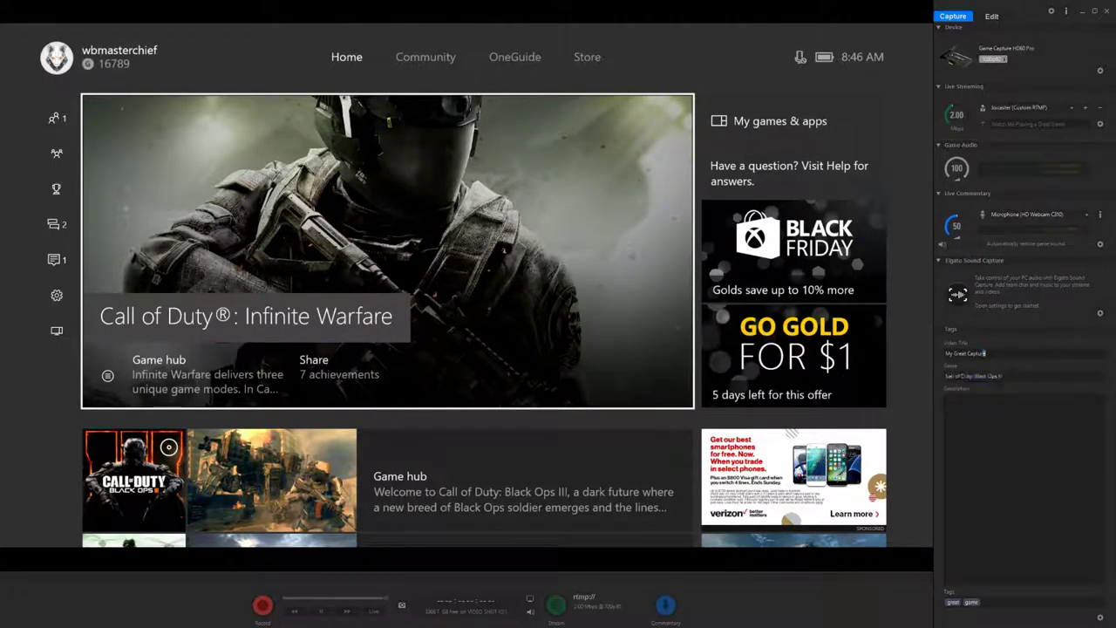
pyautogui.press('BackSpace')
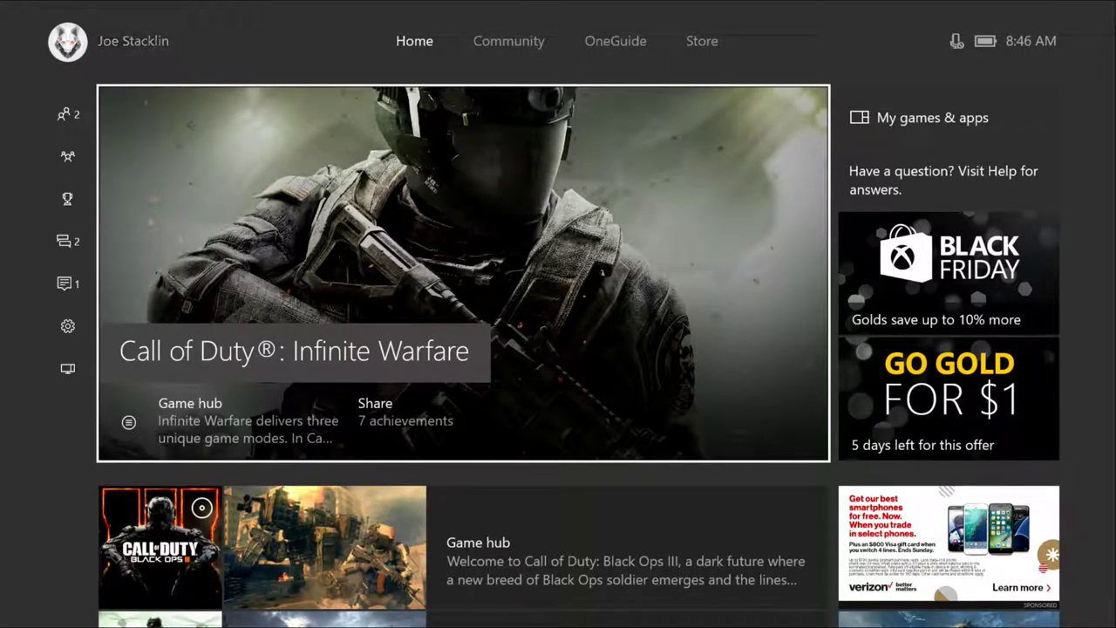
# Dismiss the Start menu, move down to the Black Ops 3 tile, and leave full-screen preview
pyautogui.press('super')
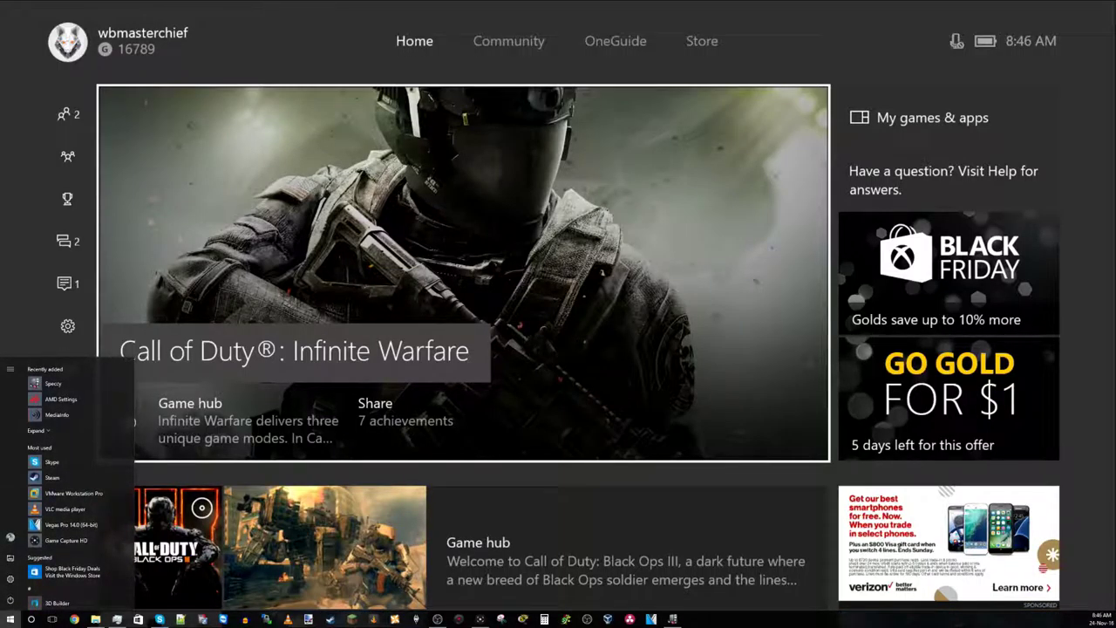
pyautogui.press('super')
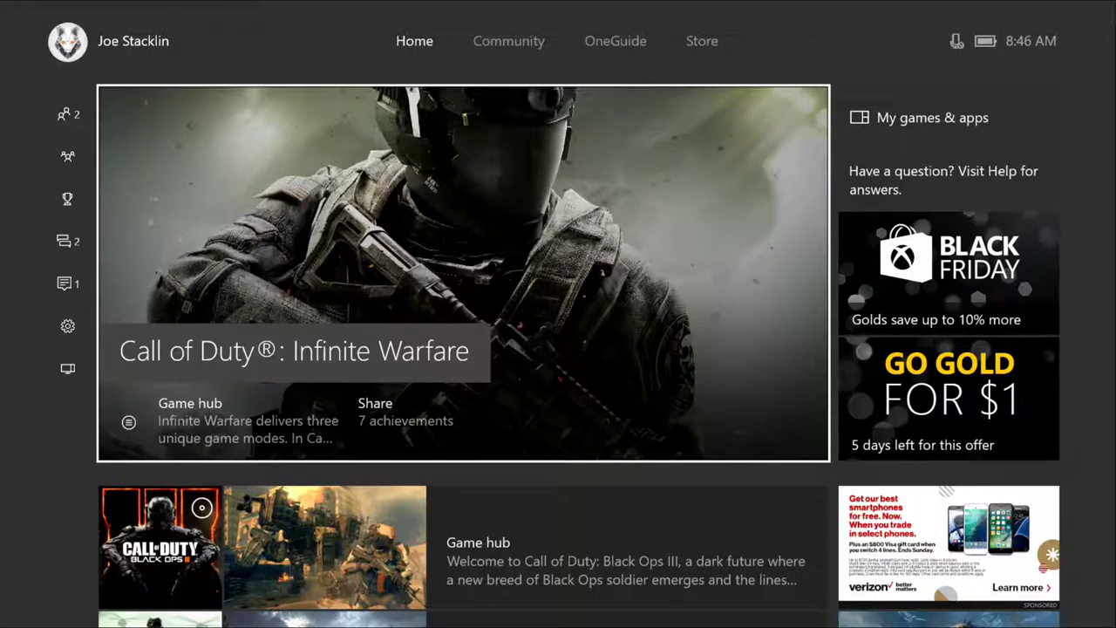
pyautogui.press('Down')
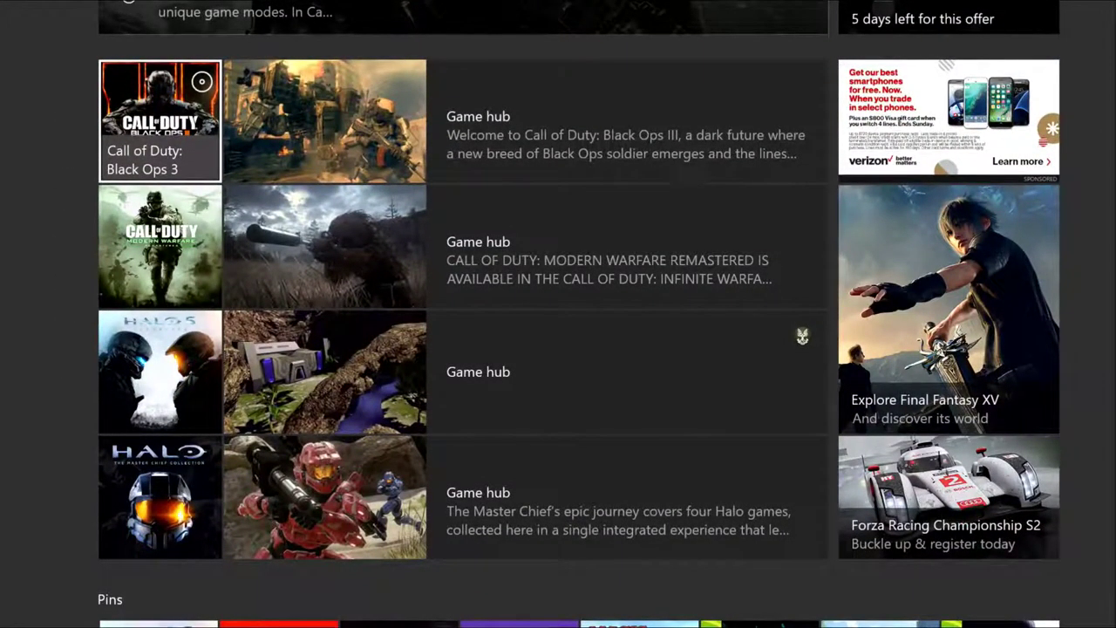
pyautogui.press('Escape')
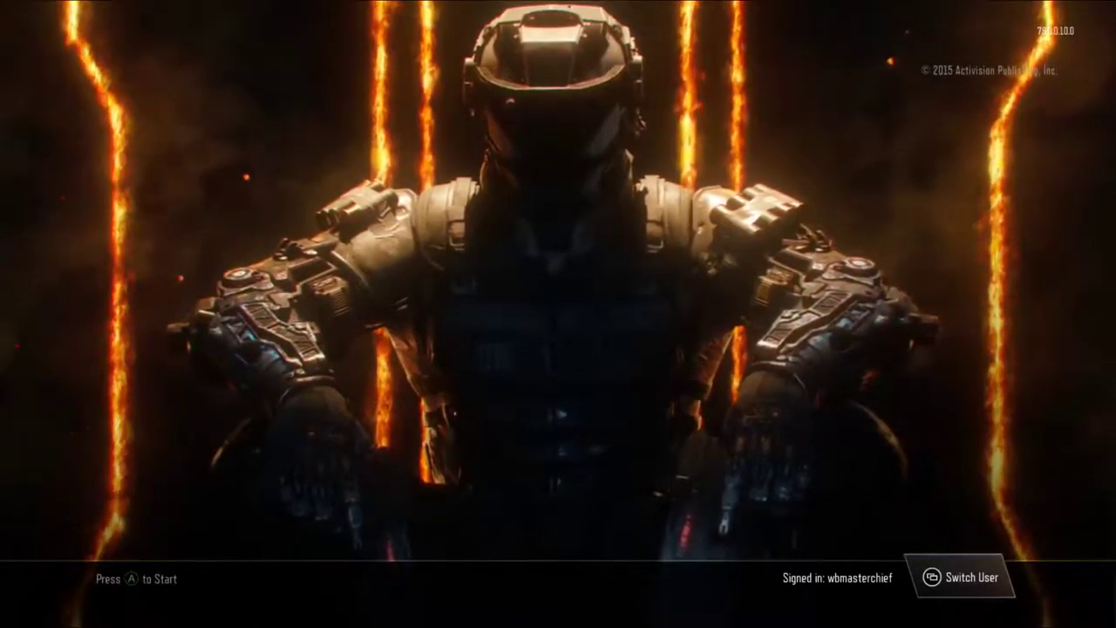
# Start Black Ops III from its title screen so it connects to the online service
pyautogui.press('Return')
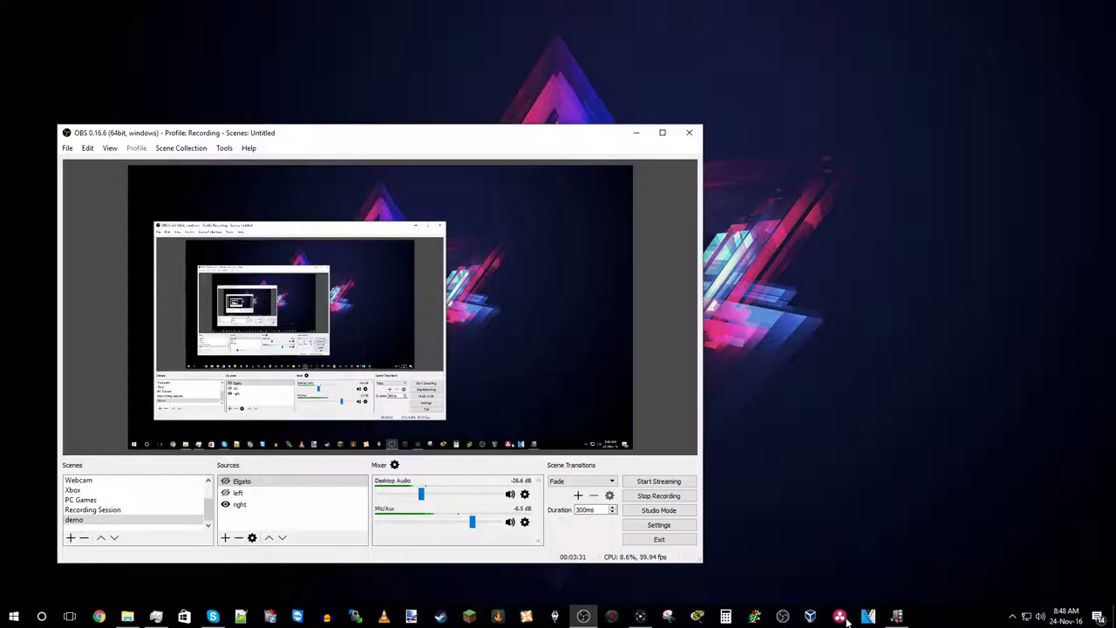
pyautogui.click(839, 619)
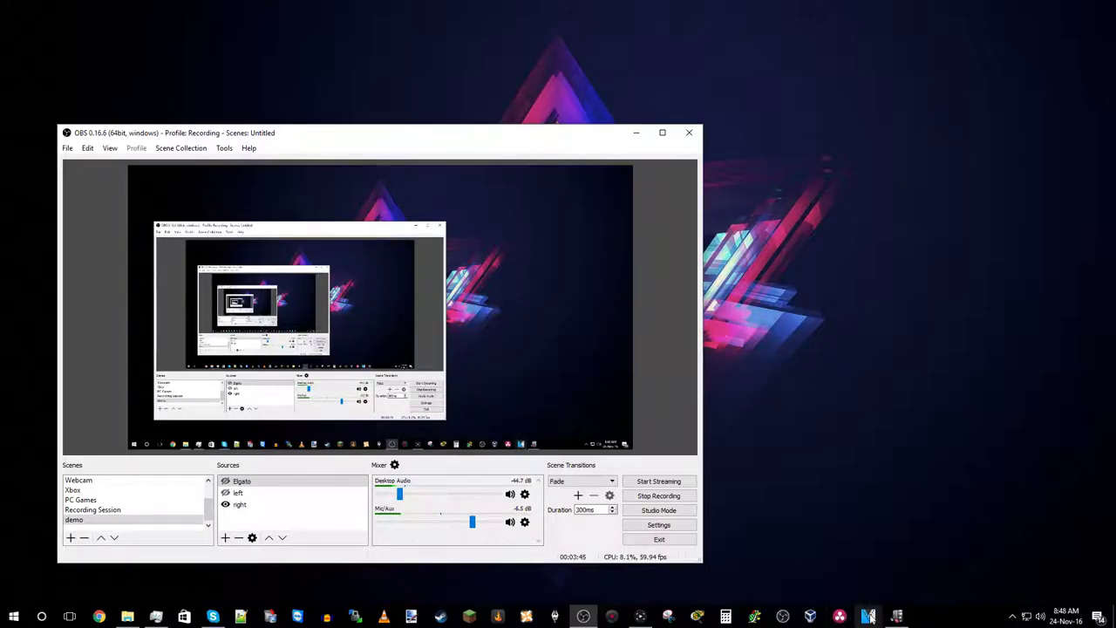
pyautogui.click(868, 616)
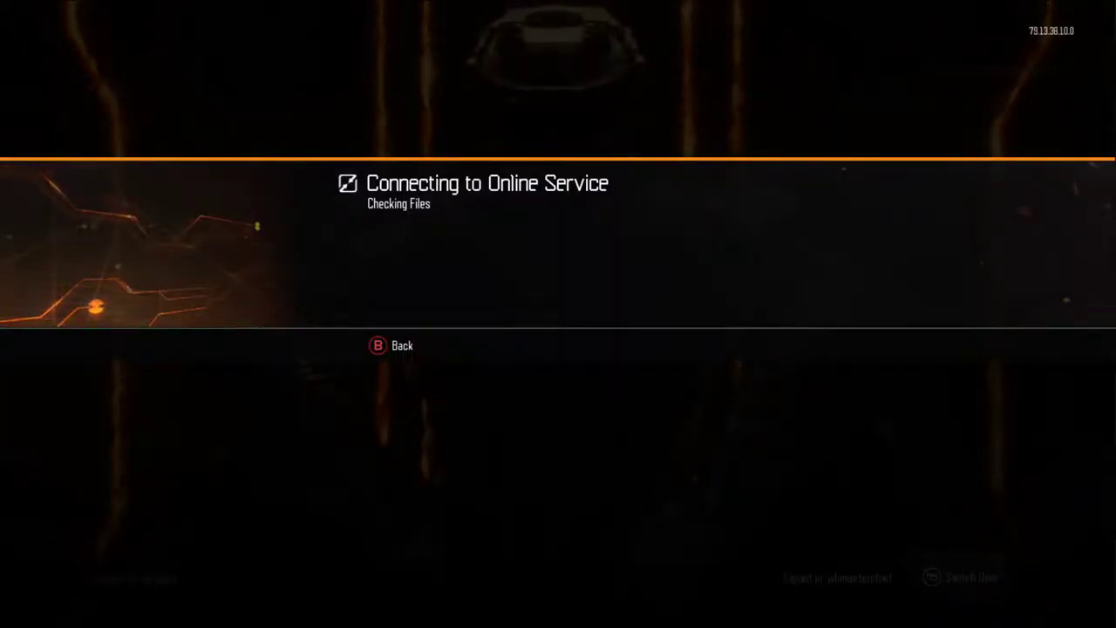
# Go from the Black Ops III title screen through Multiplayer into the Public Match playlists
pyautogui.press('Return')
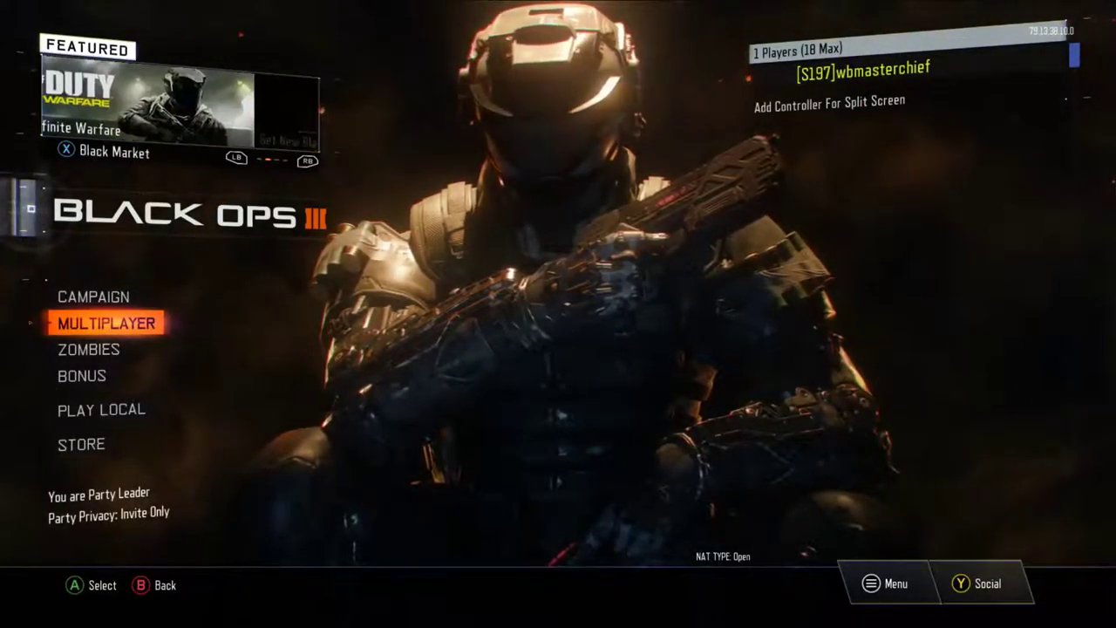
pyautogui.press('Return')
pyautogui.press('Return')
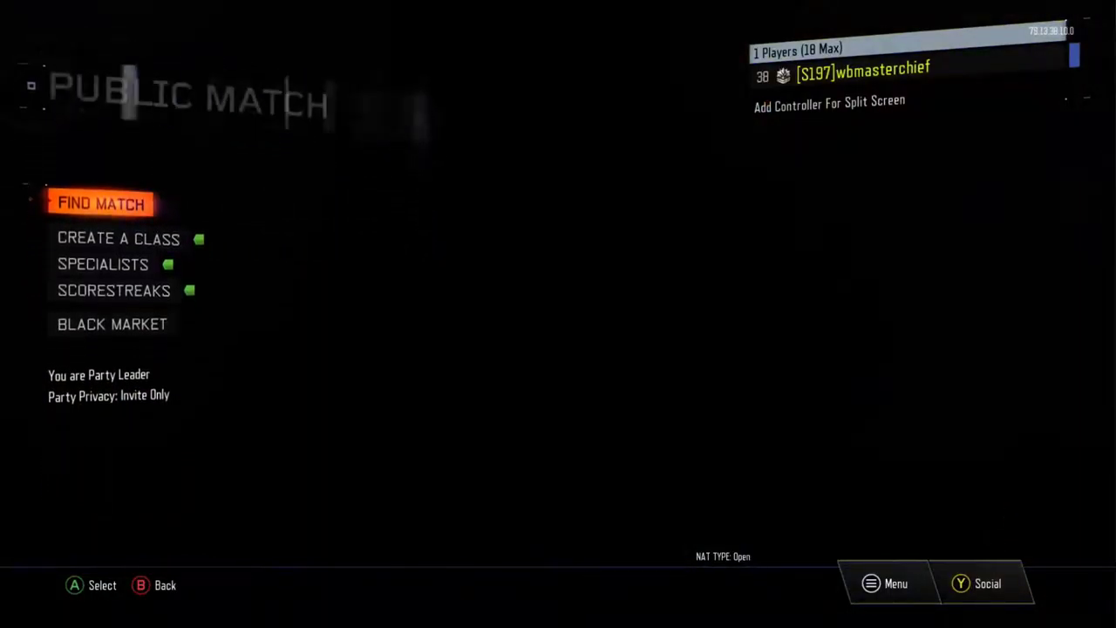
pyautogui.press('Return')
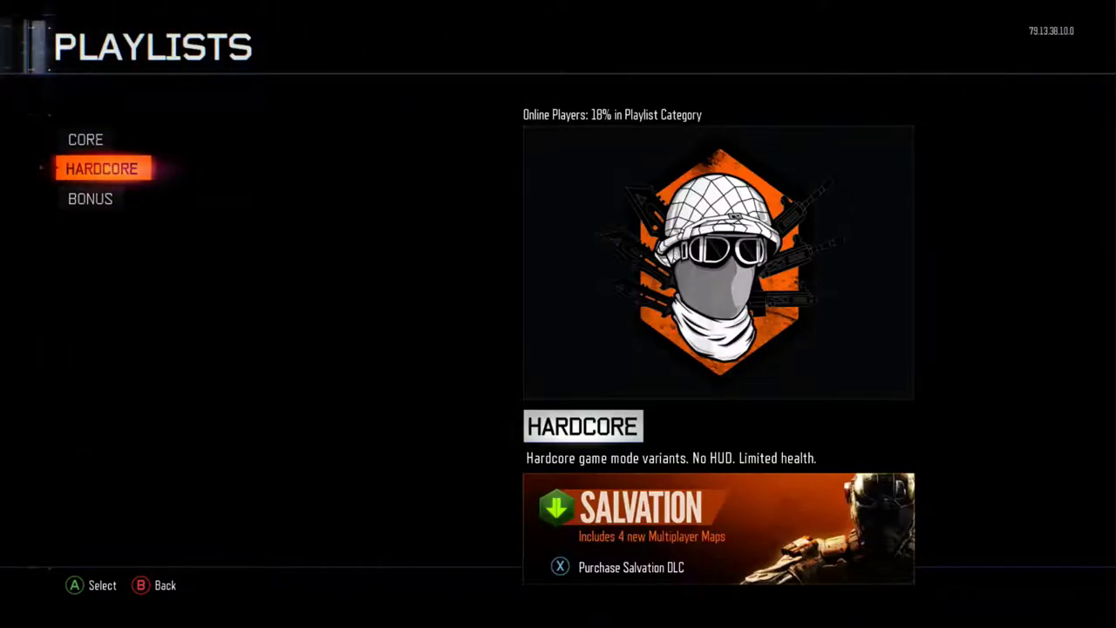
# Exit full screen, start recording, decline the party invite, and return to full-screen preview
pyautogui.doubleClick(378, 590)
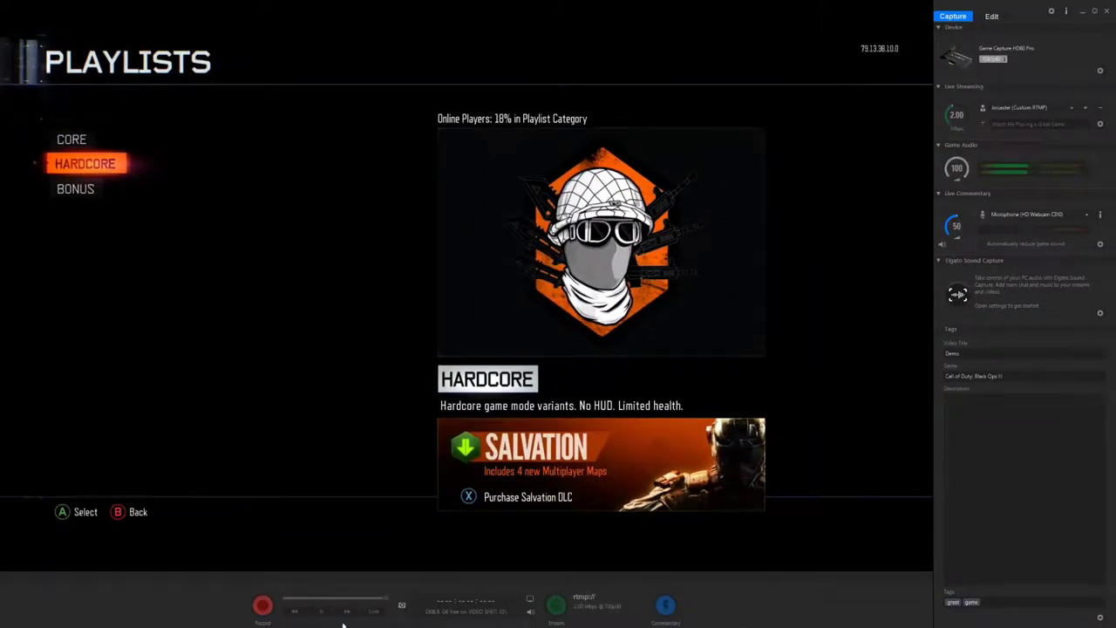
pyautogui.click(265, 607)
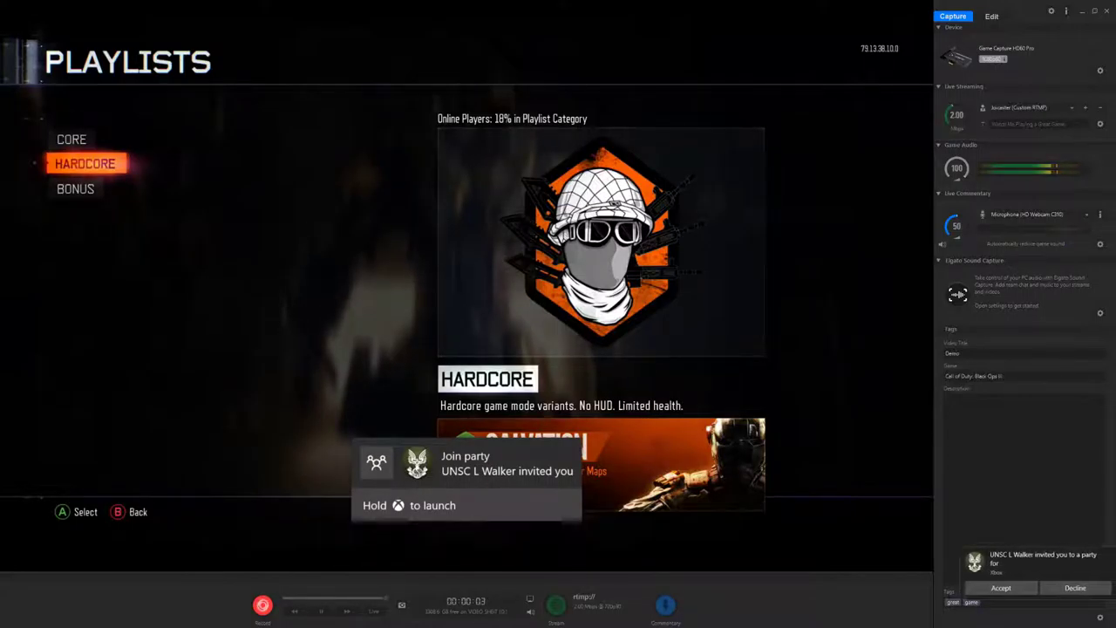
pyautogui.click(1098, 592)
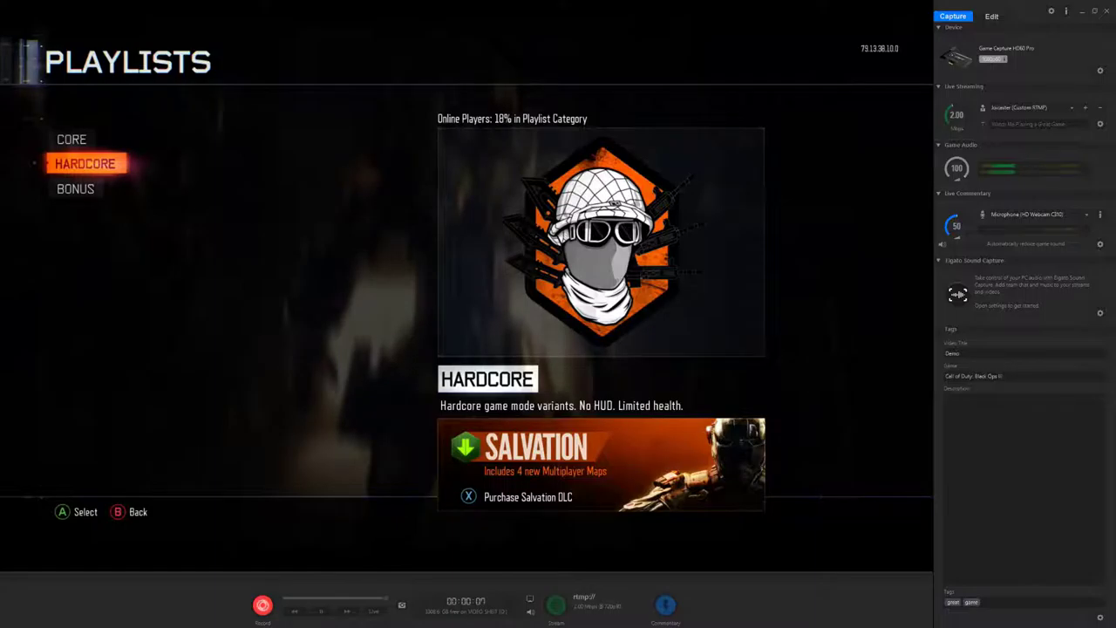
pyautogui.press('F11')
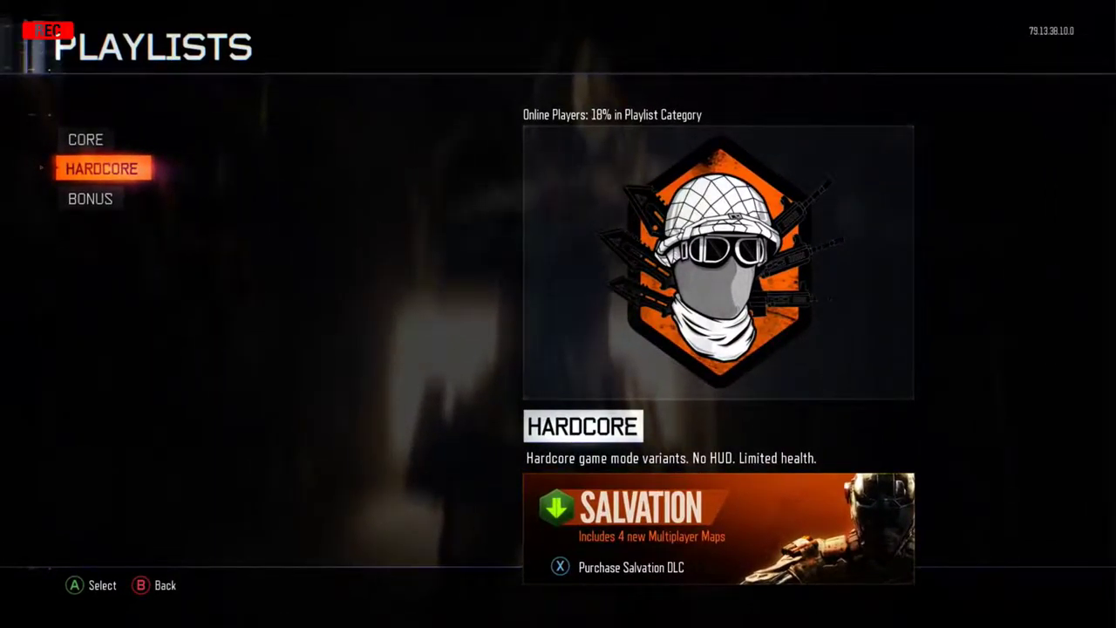
# Pick the Hardcore Team Deathmatch playlist, then leave that lobby
pyautogui.press('Return')
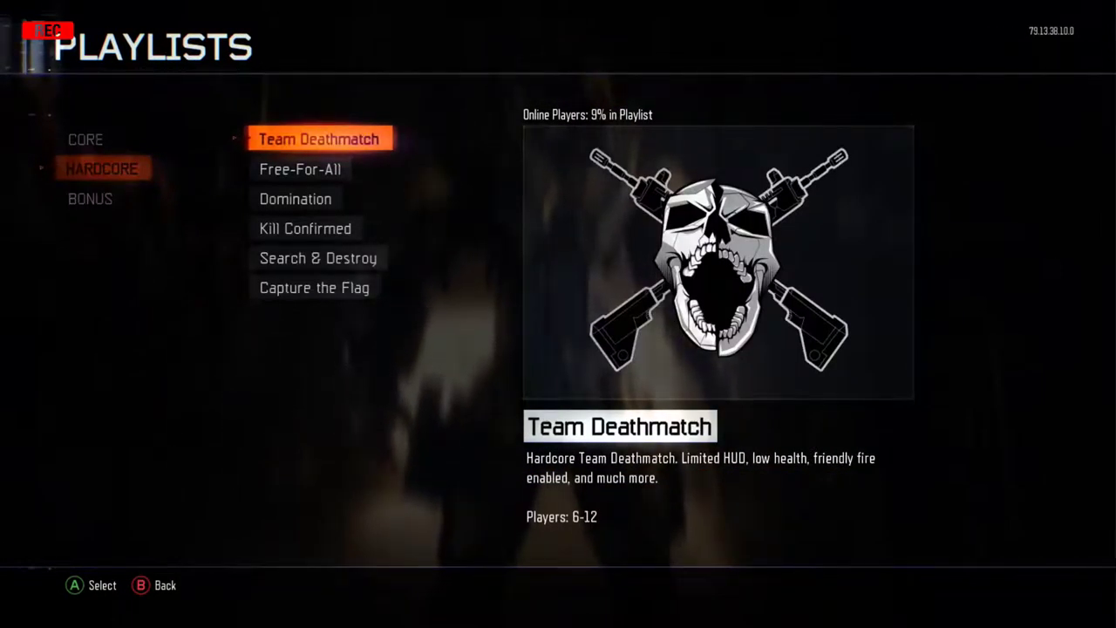
pyautogui.press('Return')
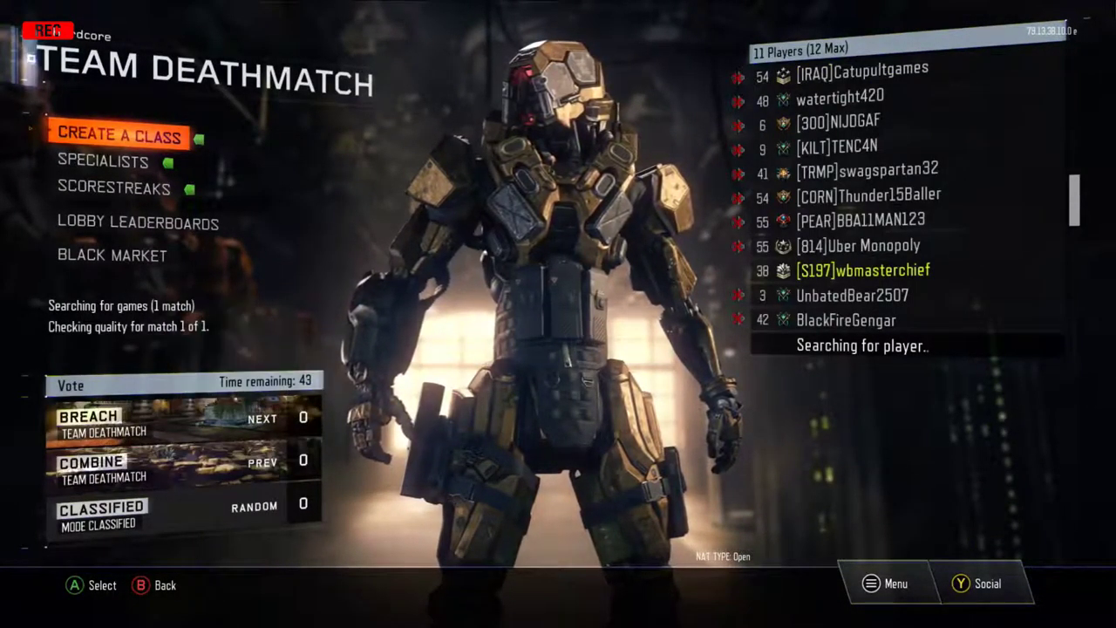
pyautogui.press('Escape')
pyautogui.press('Down')
pyautogui.press('Up')
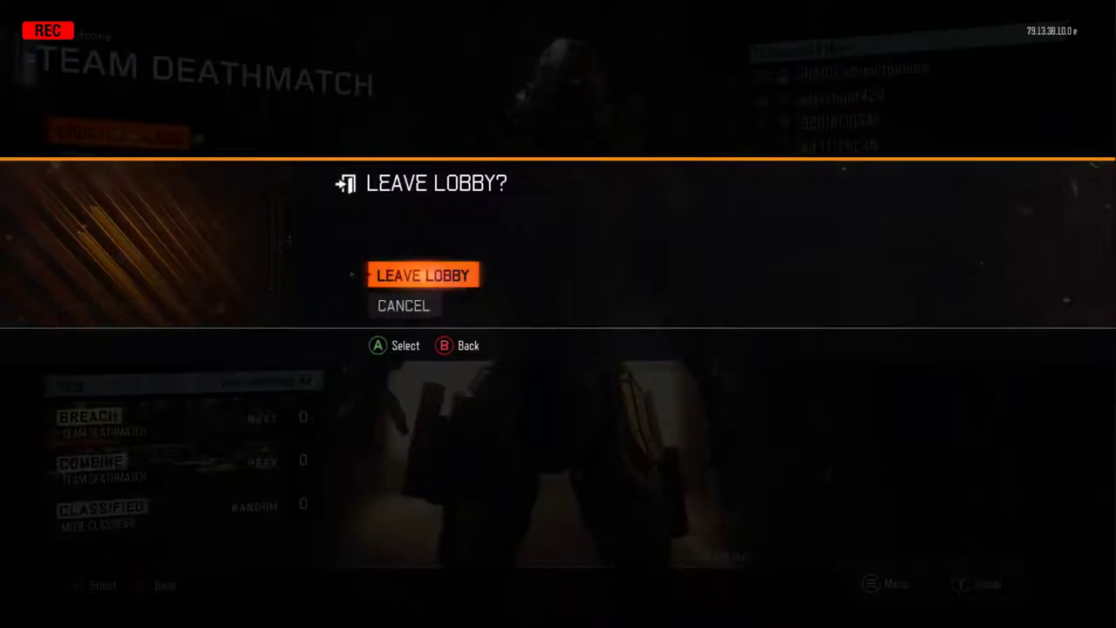
pyautogui.press('Return')
# Find a match from the Public Match lobby, play until the Winners Circle, then exit full screen
pyautogui.press('Return')
pyautogui.press('Escape')
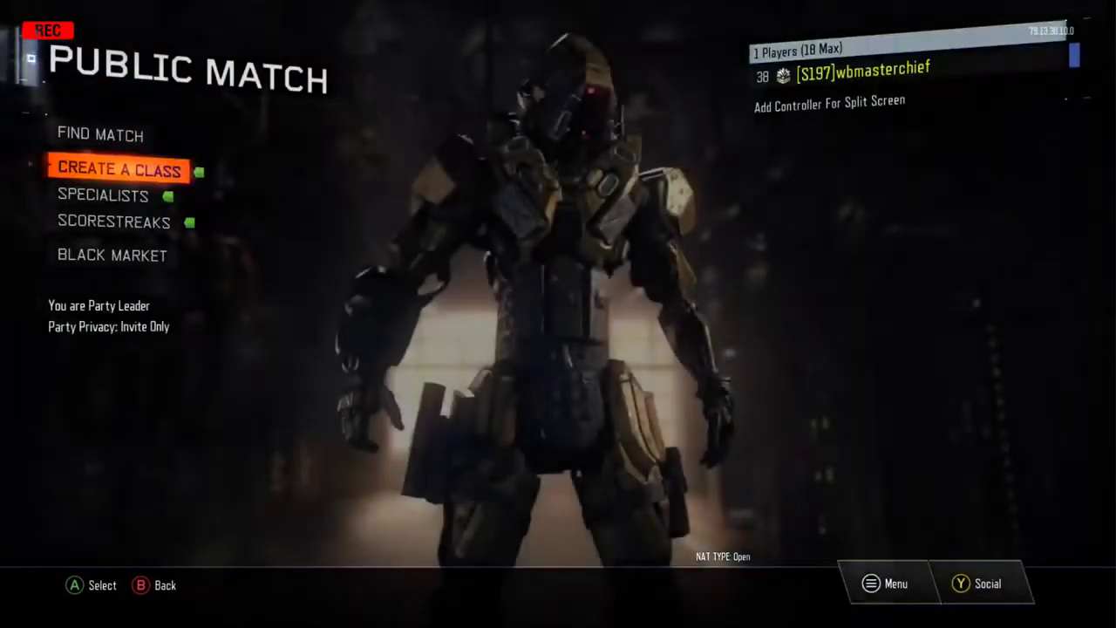
pyautogui.press('Up')
pyautogui.press('Return')
pyautogui.press('Return')
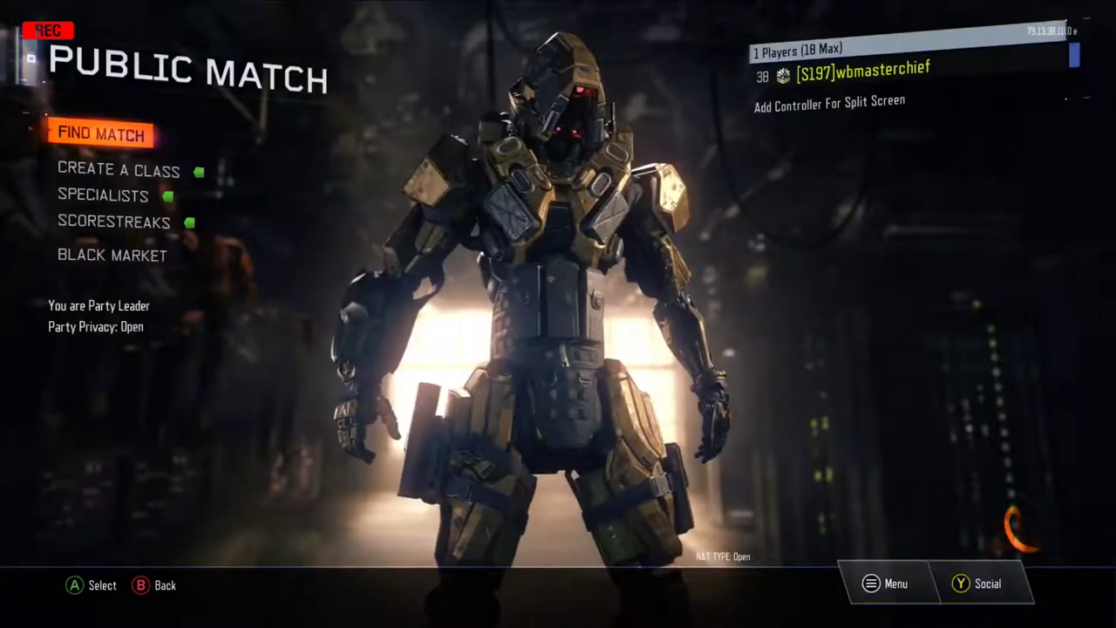
pyautogui.press('Return')
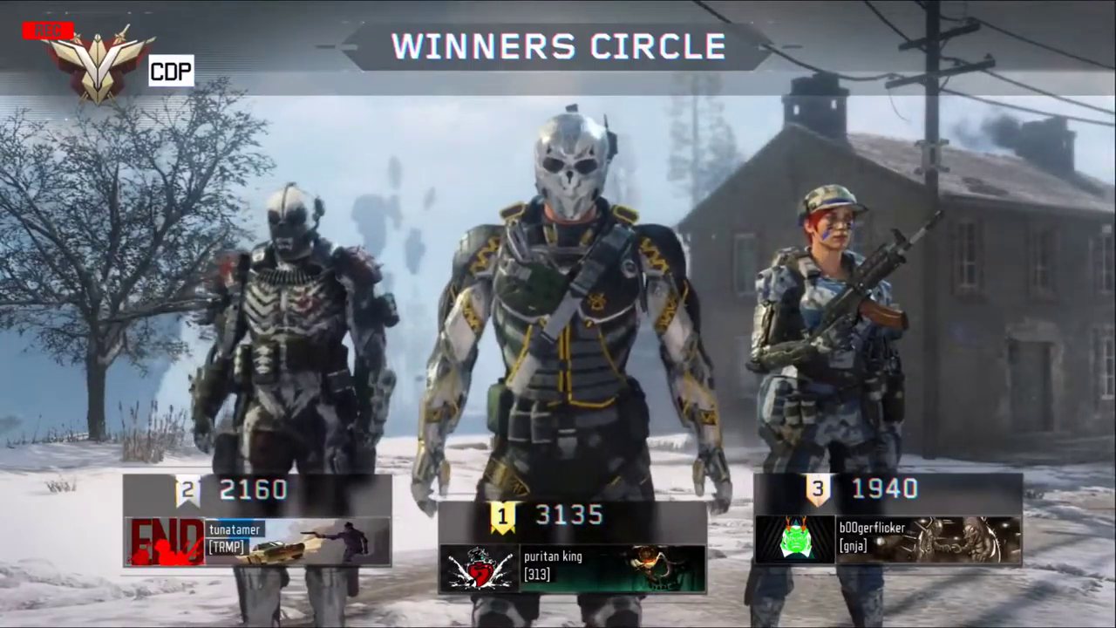
pyautogui.press('Escape')
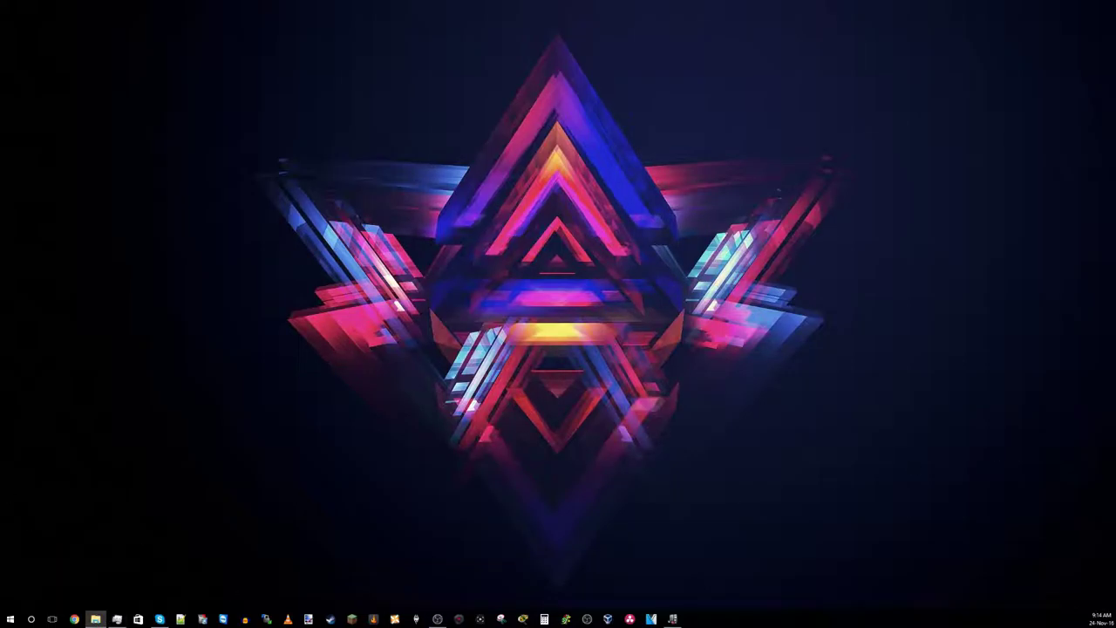
# Open File Explorer, centre its window, and go up to the NV projects 2017 folder
pyautogui.click(95, 619)
pyautogui.moveTo(234, 240); pyautogui.dragTo(437, 255)
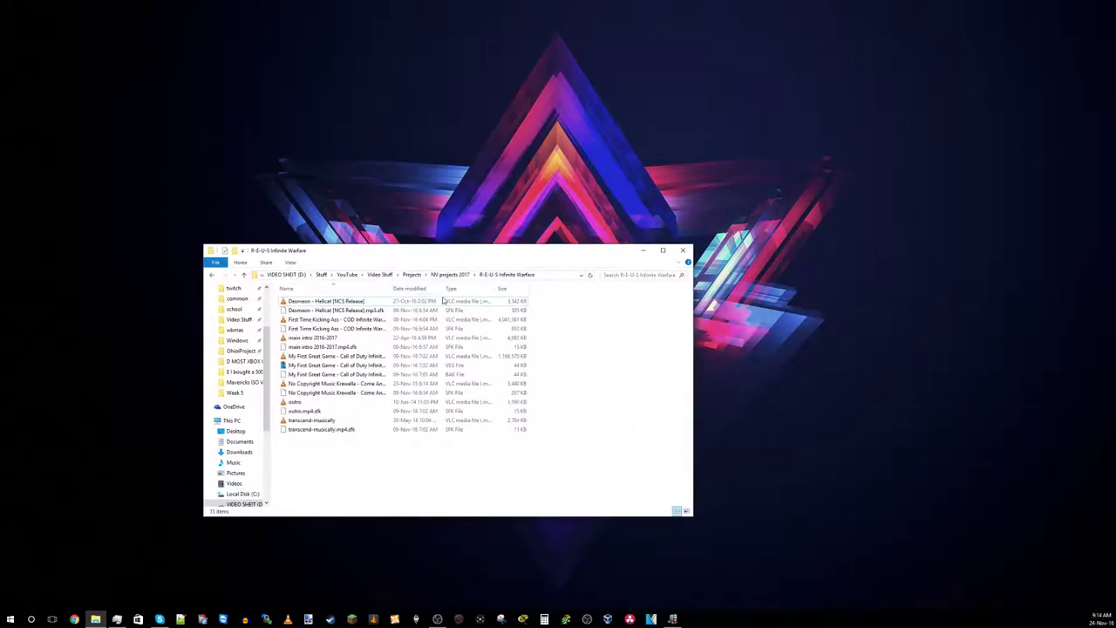
pyautogui.click(437, 275)
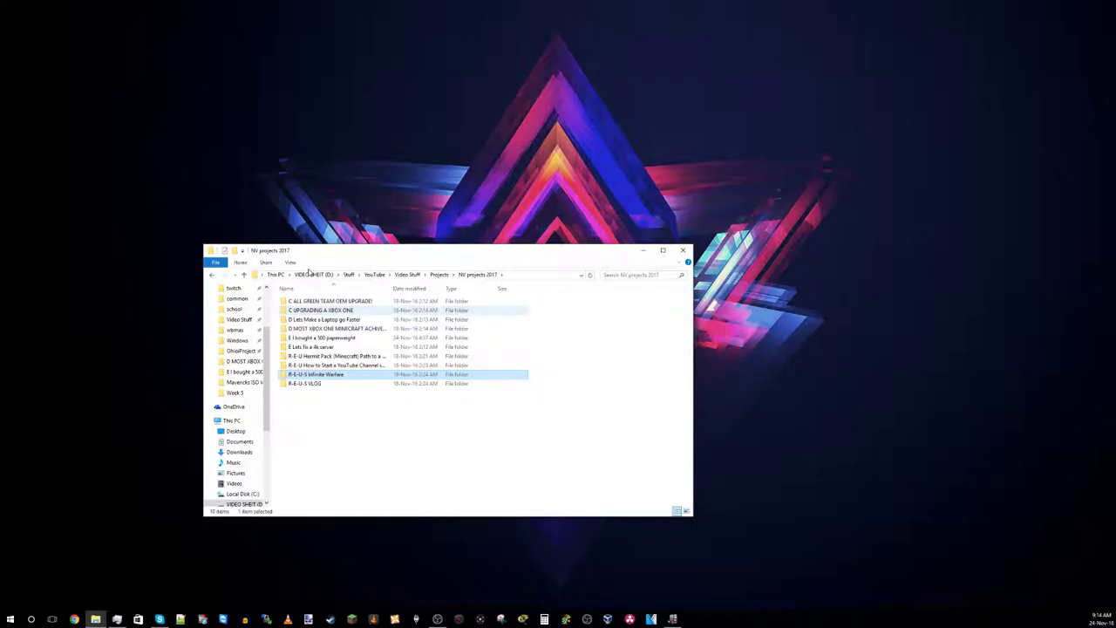
# Create a new folder named 'E Demo Video' and open it in a separate window
pyautogui.click(234, 252)
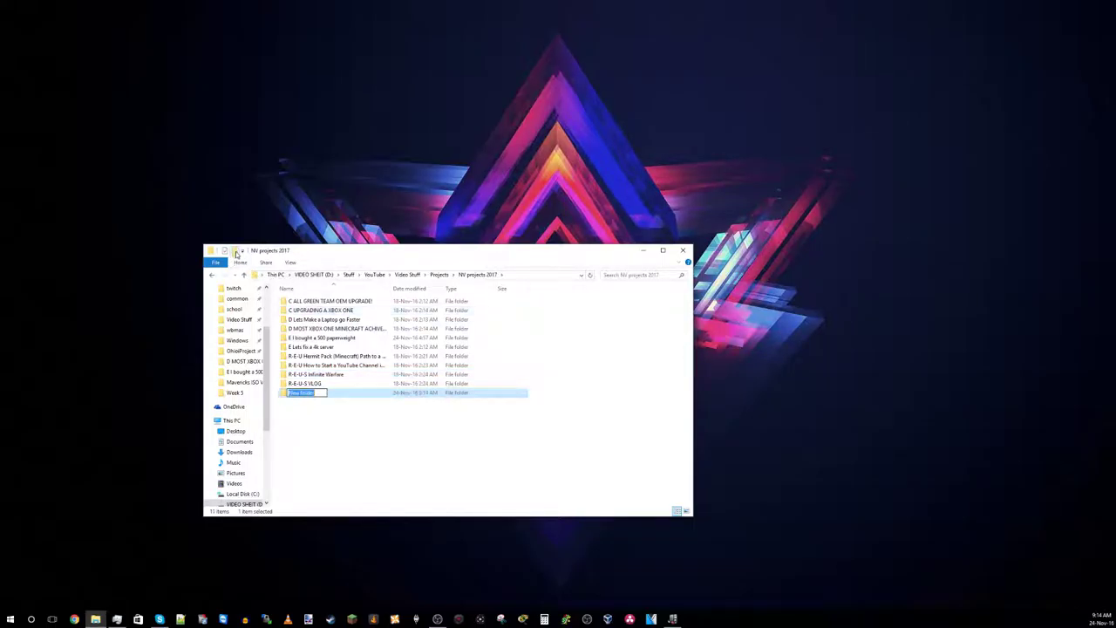
pyautogui.press('BackSpace')
pyautogui.press('Return')
pyautogui.rightClick(325, 397)
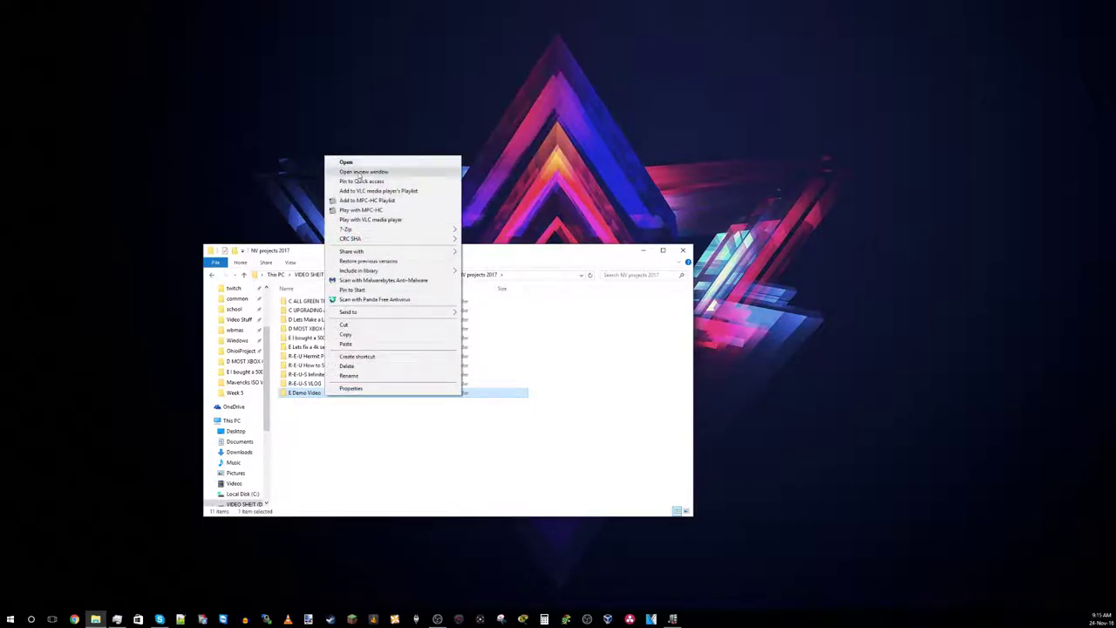
pyautogui.click(364, 173)
# Arrange the two Explorer windows and open the default folder under Projects
pyautogui.moveTo(449, 256); pyautogui.dragTo(652, 97)
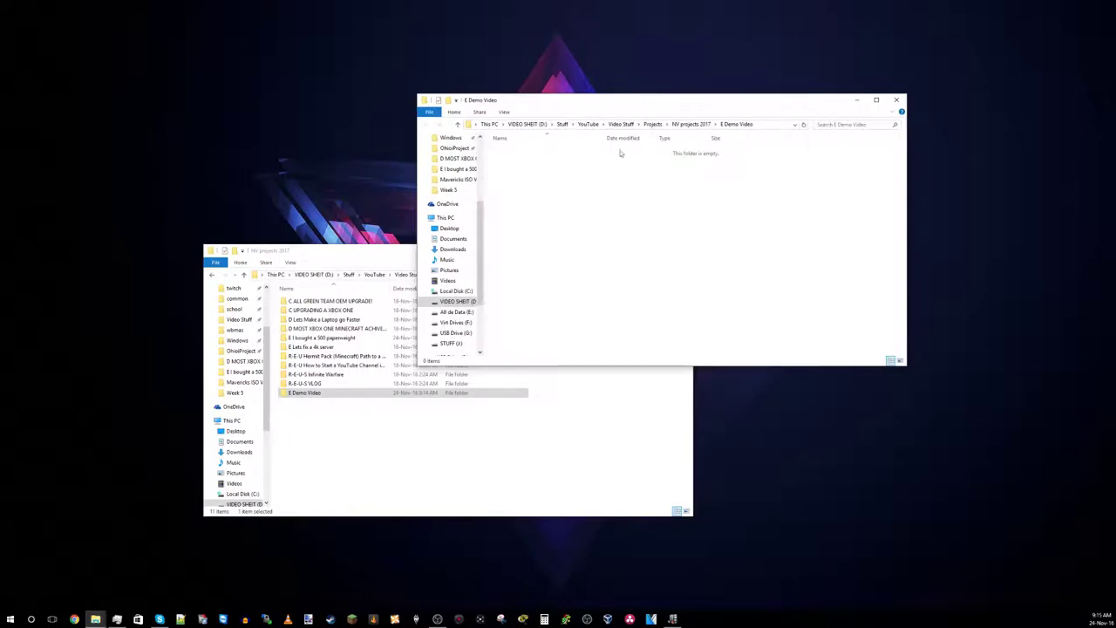
pyautogui.click(356, 252)
pyautogui.moveTo(356, 252); pyautogui.dragTo(358, 228)
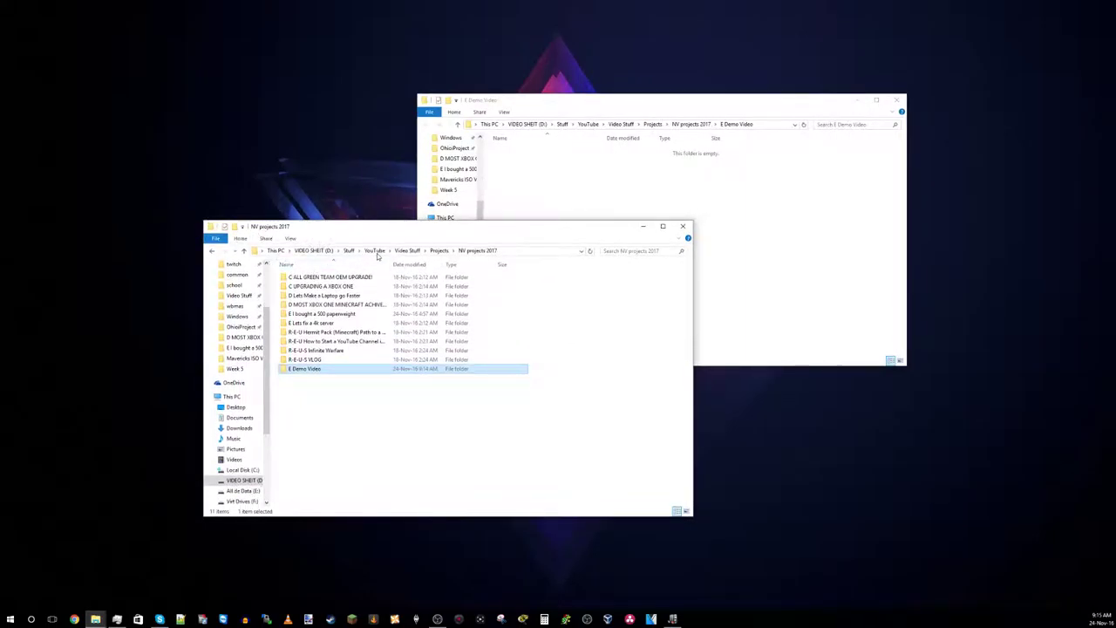
pyautogui.click(447, 252)
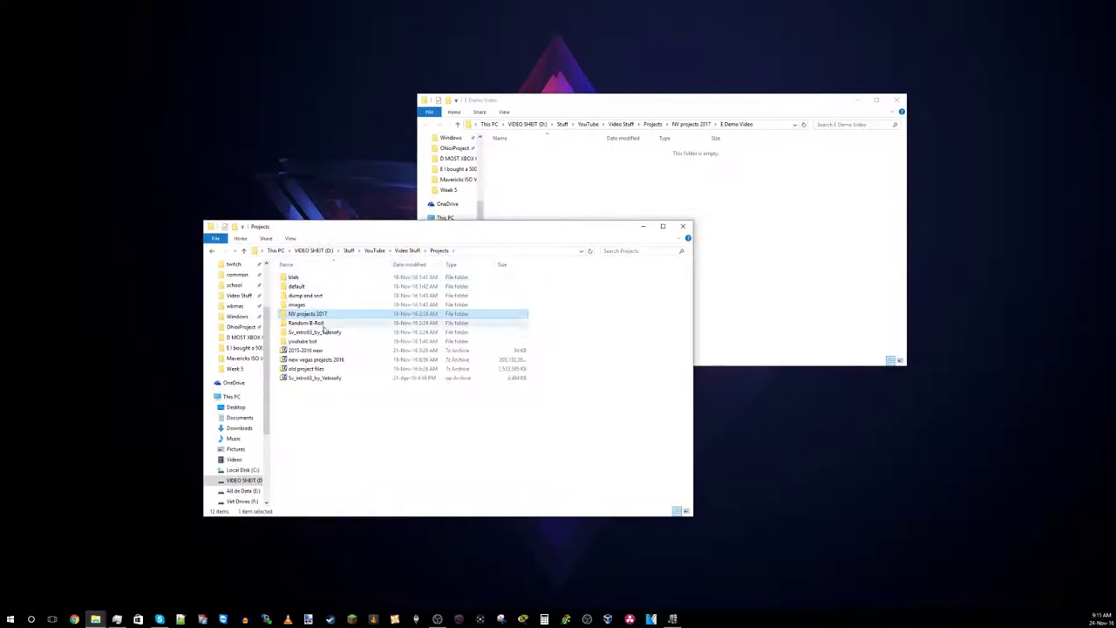
pyautogui.doubleClick(308, 296)
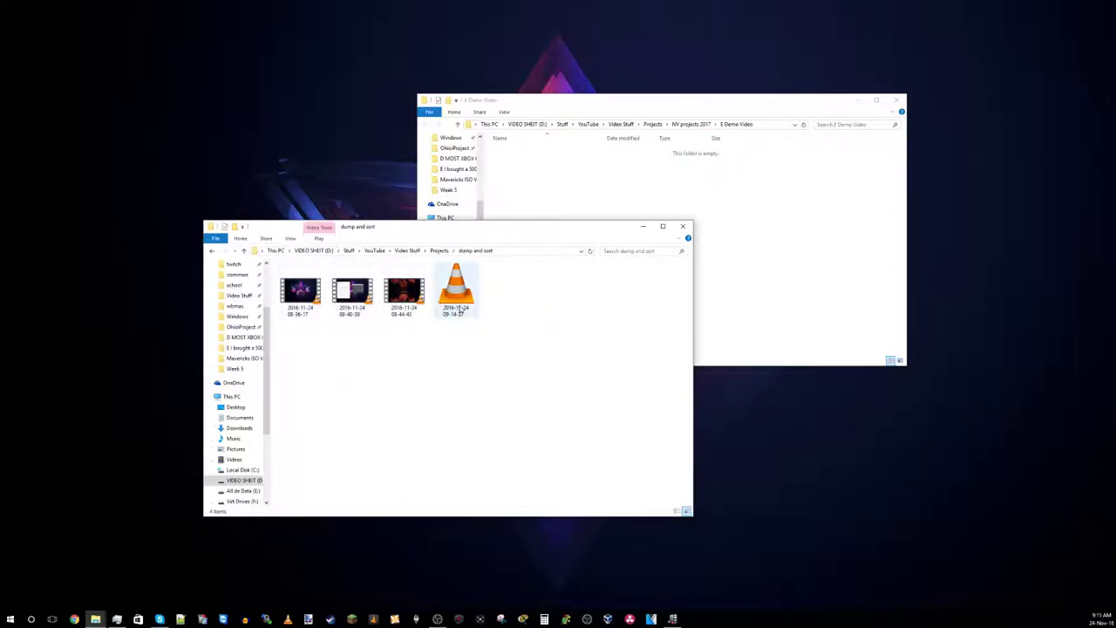
pyautogui.hotkey('alt', 'Left')
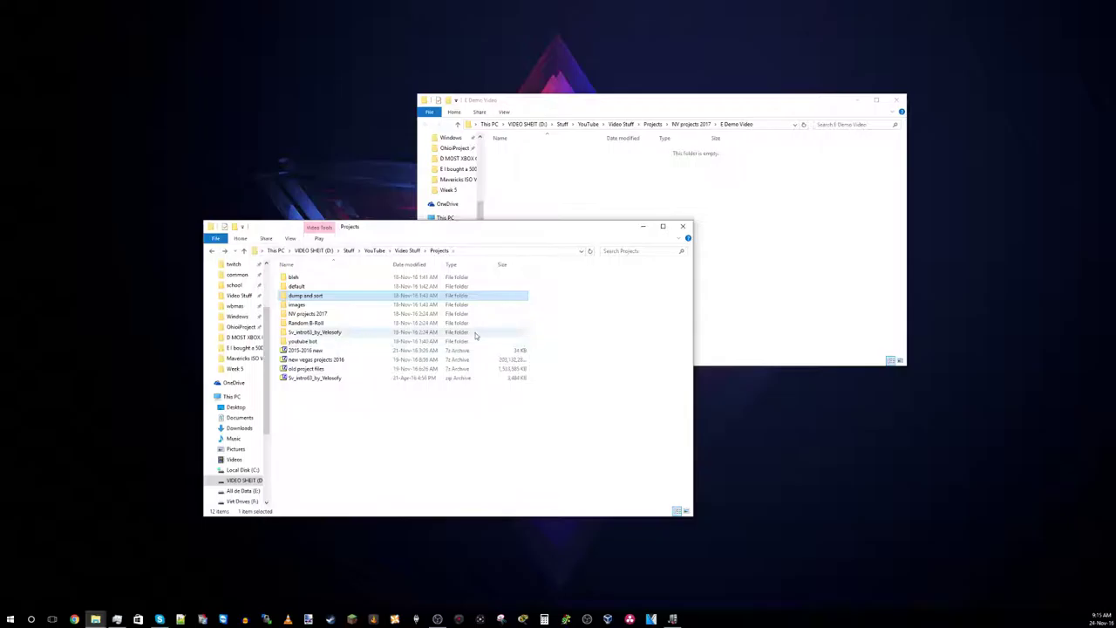
pyautogui.click(306, 287)
pyautogui.doubleClick(305, 287)
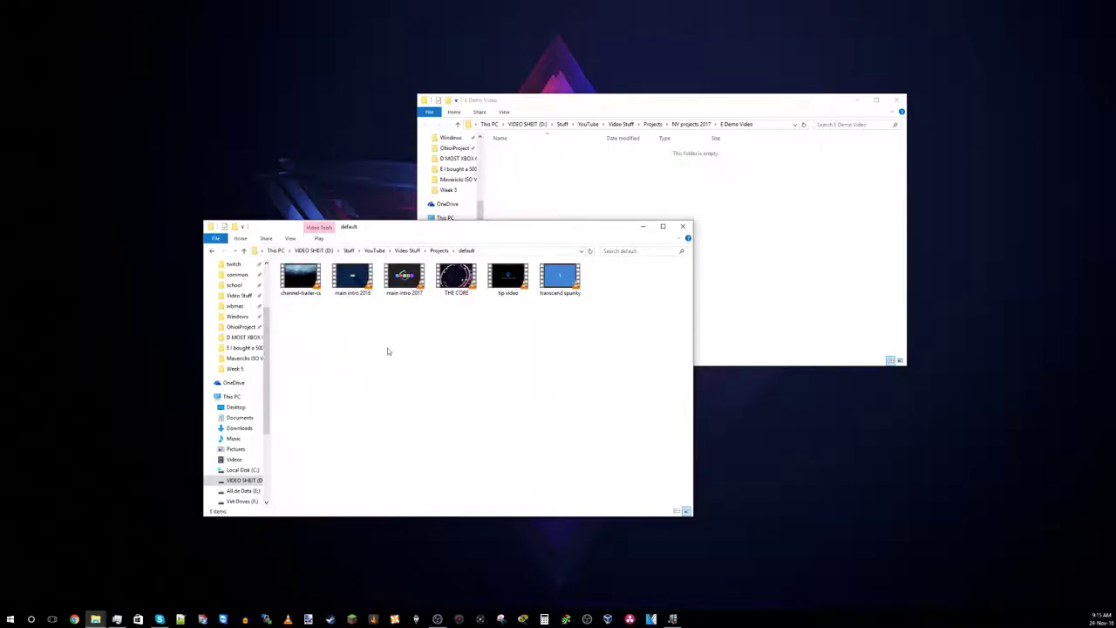
# Copy the main intro 2017 video into the E Demo Video folder
pyautogui.click(405, 282)
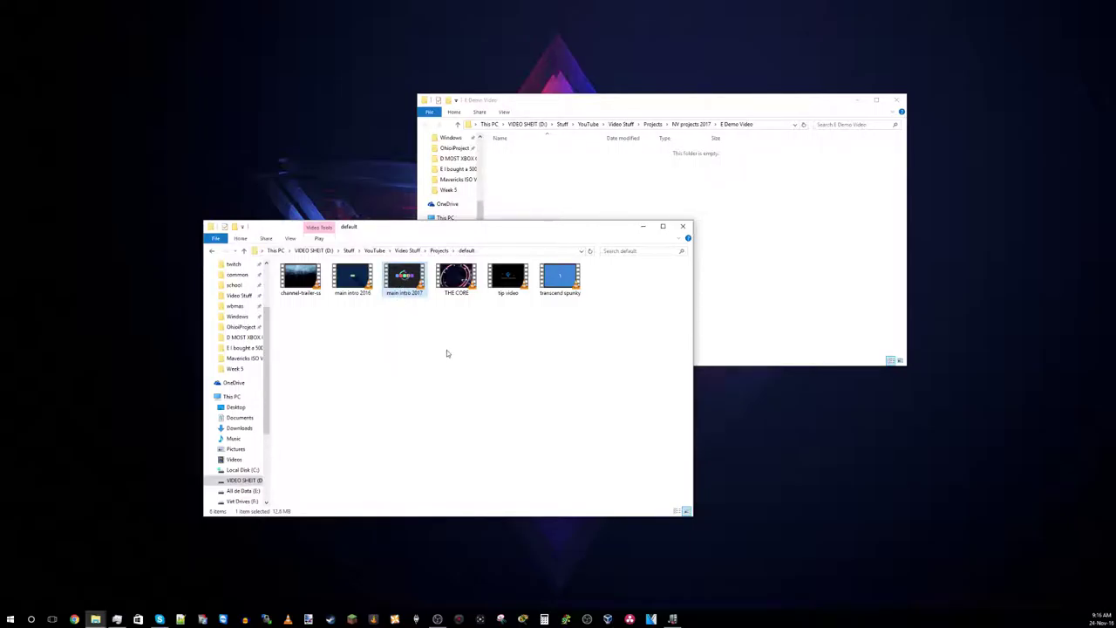
pyautogui.click(774, 279)
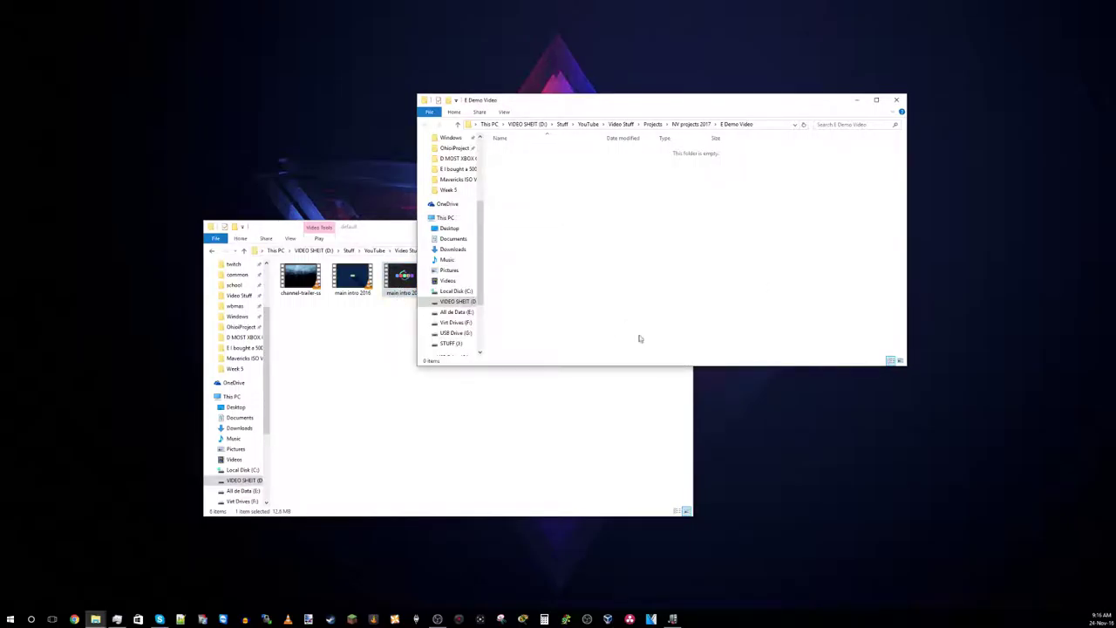
pyautogui.hotkey('ctrl', 'v')
pyautogui.click(481, 419)
# Browse to the Hermit Pack project folder and select the outro and transcend-musically videos
pyautogui.hotkey('alt', 'Up')
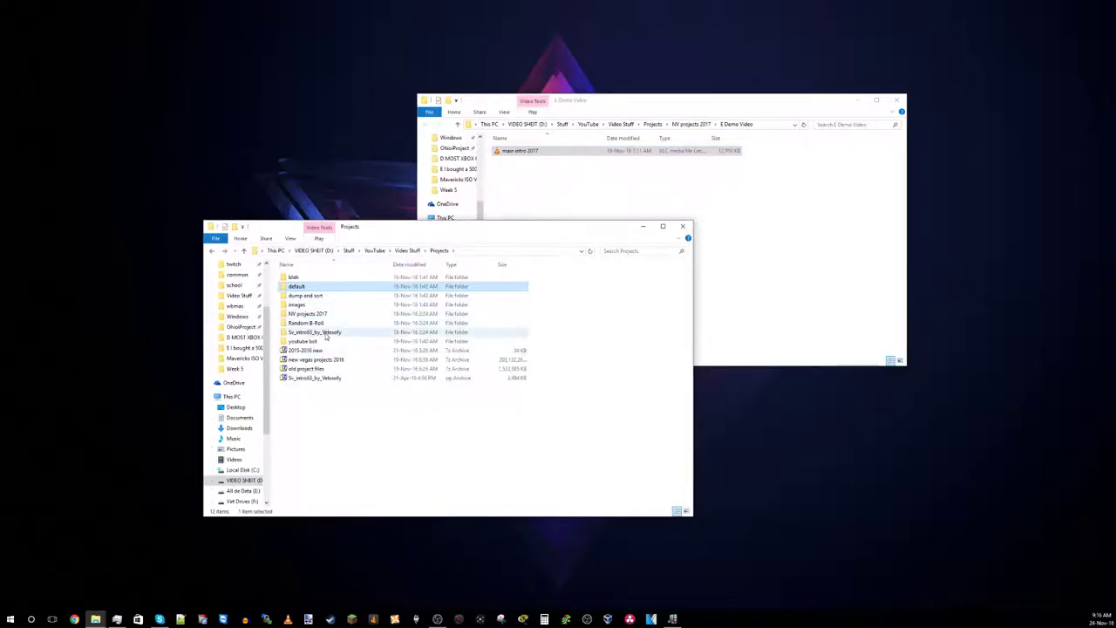
pyautogui.doubleClick(307, 314)
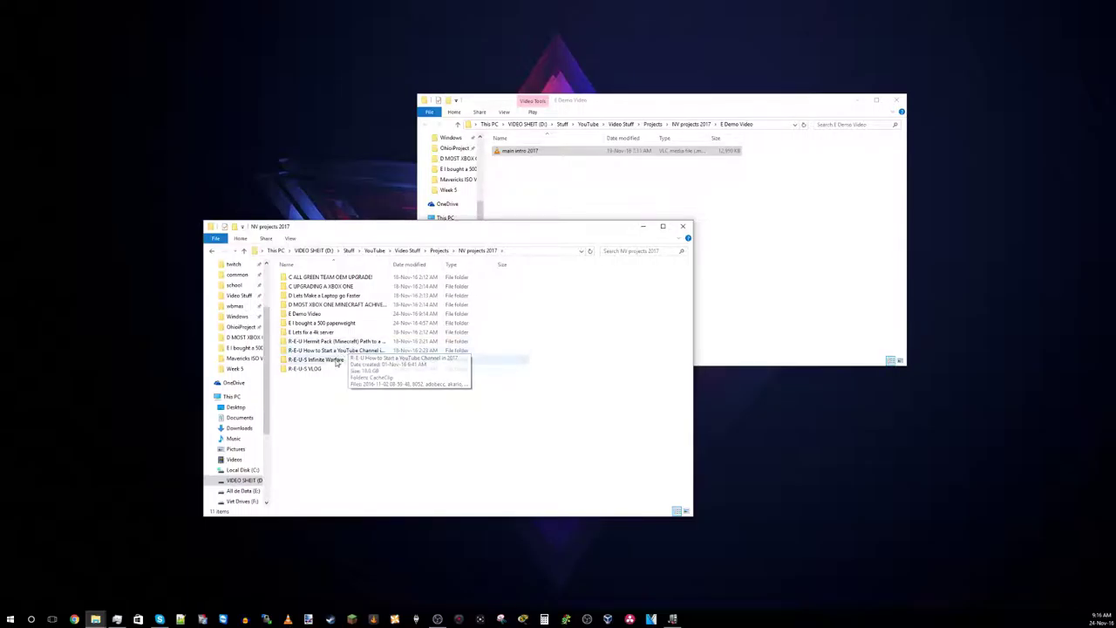
pyautogui.doubleClick(340, 341)
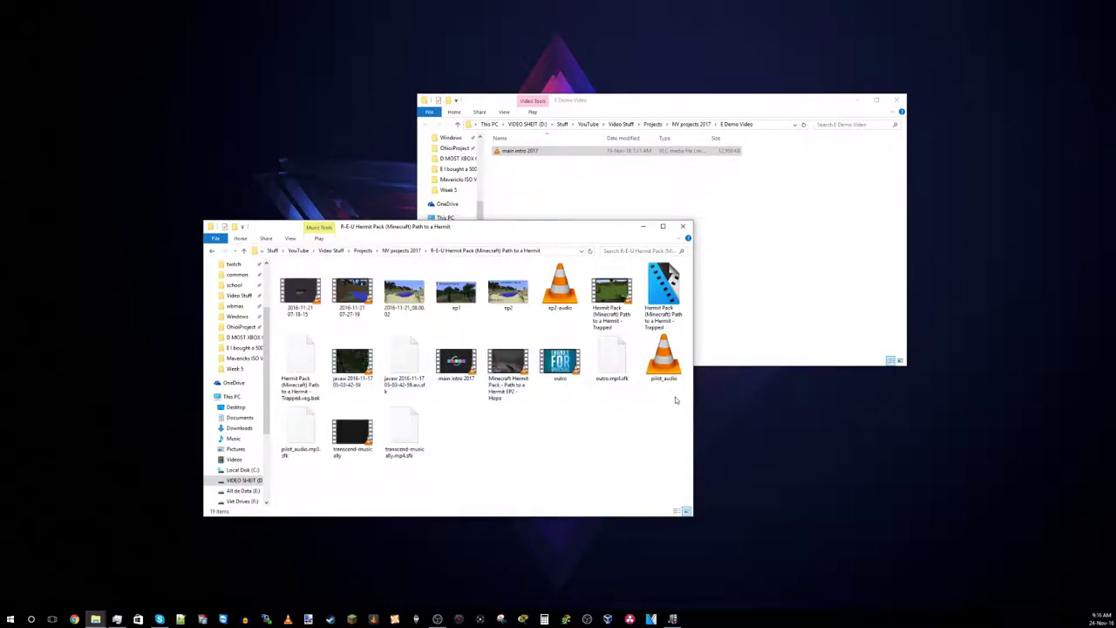
pyautogui.click(560, 362)
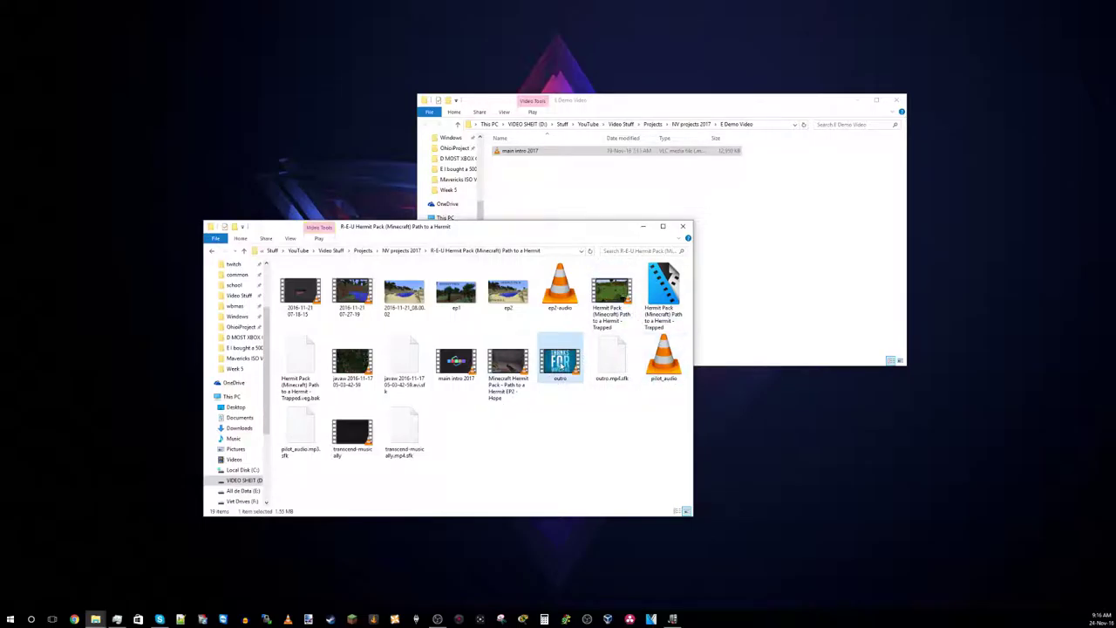
pyautogui.keyDown('ctrl'); pyautogui.click(350, 452); pyautogui.keyUp('ctrl')
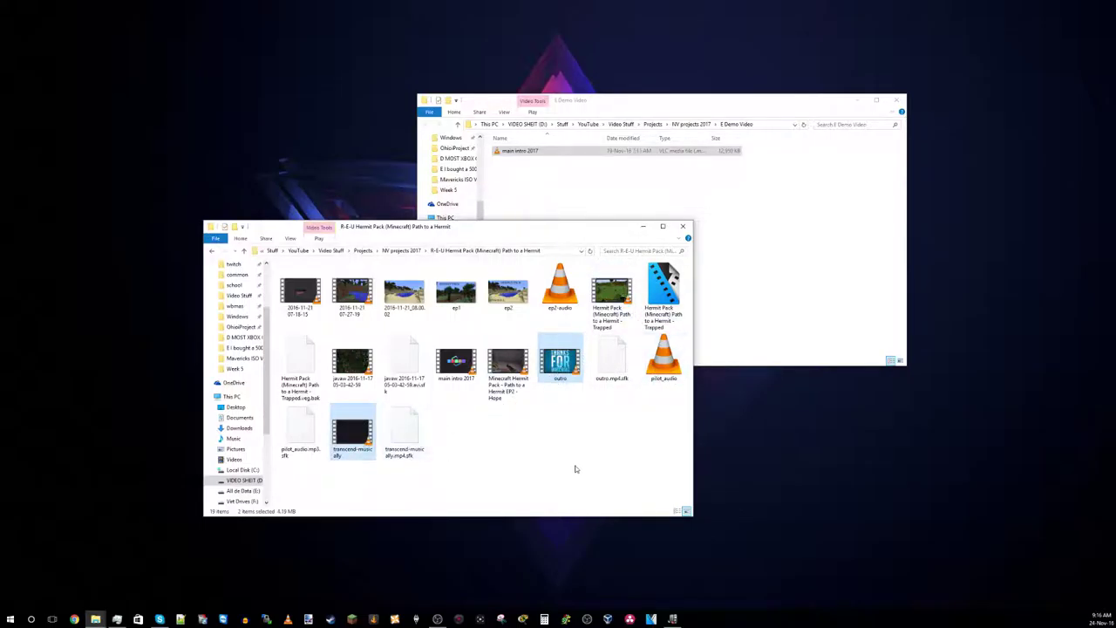
# Paste both videos into the E Demo Video window, bringing it to three files
pyautogui.press('BackSpace')
pyautogui.press('BackSpace')
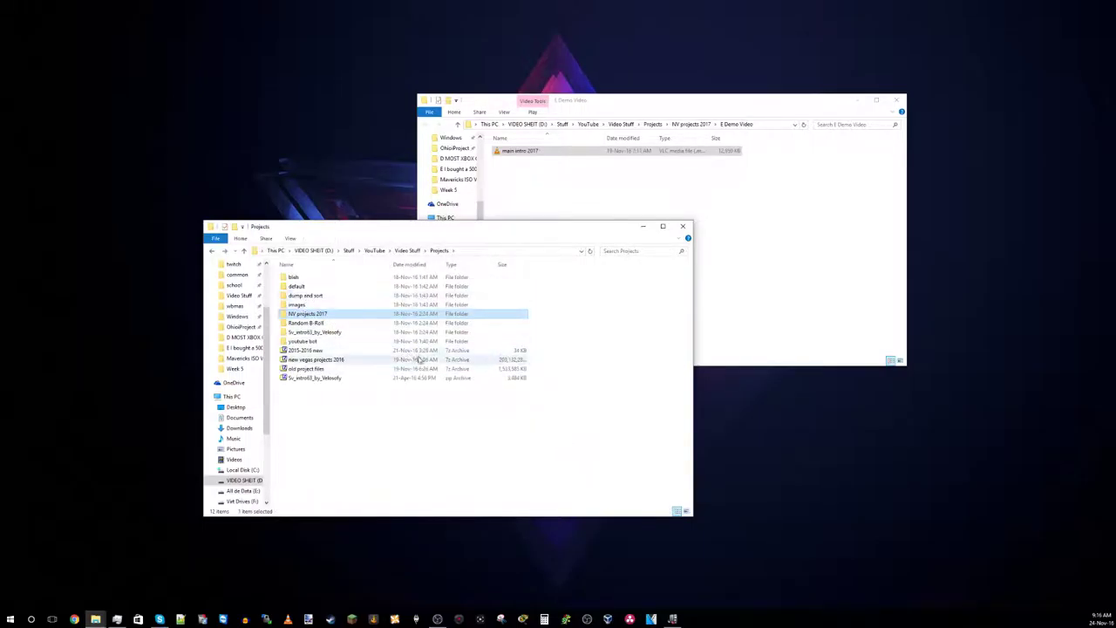
pyautogui.press('Return')
pyautogui.press('BackSpace')
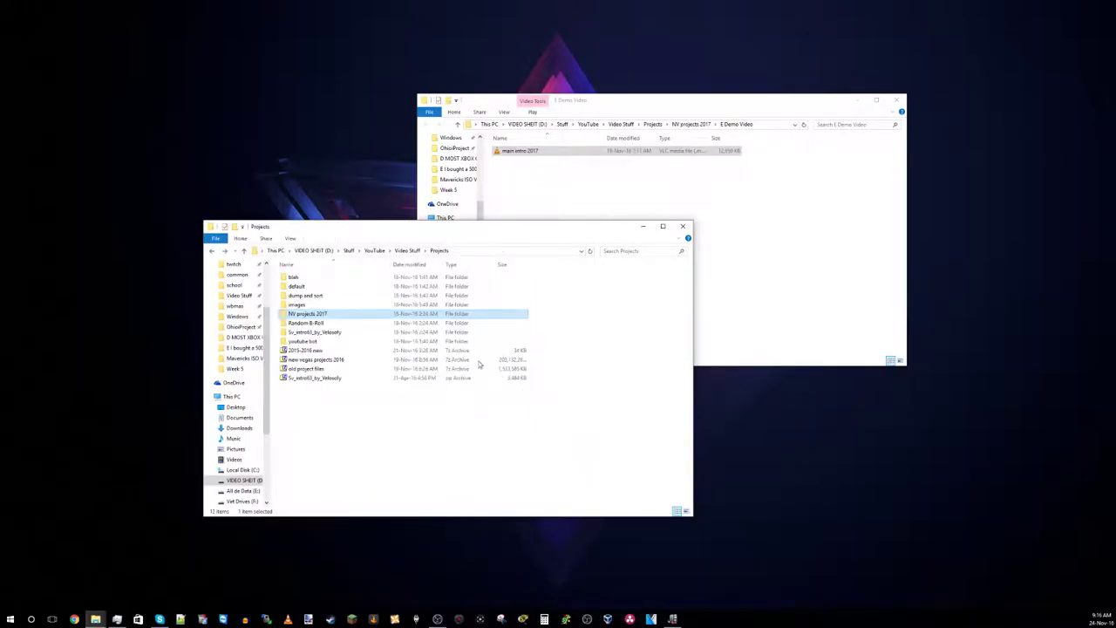
pyautogui.doubleClick(301, 287)
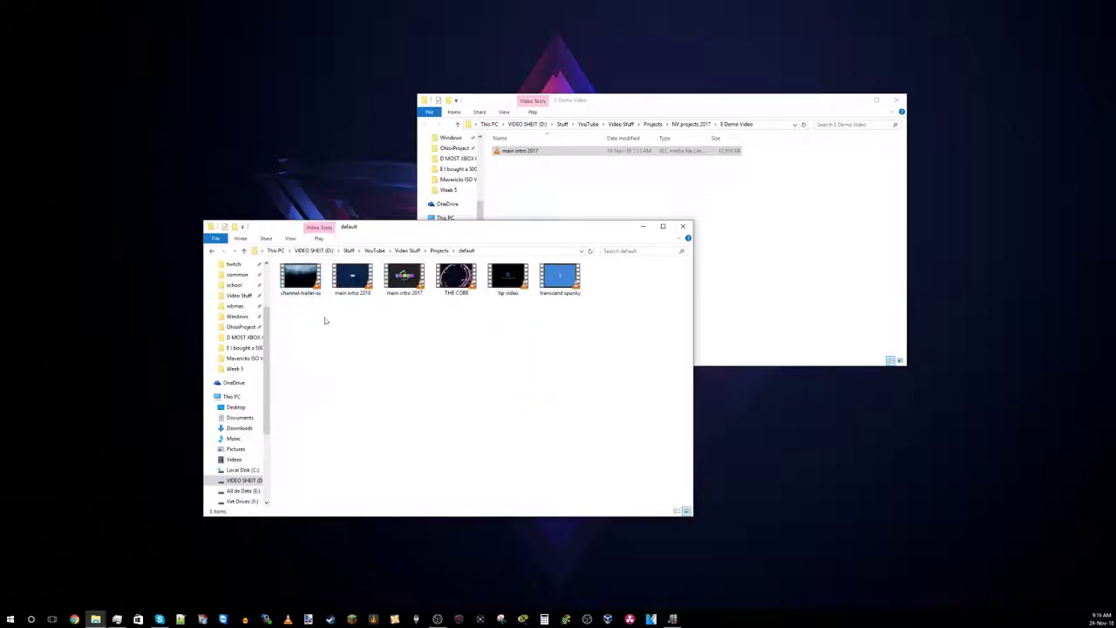
pyautogui.hotkey('ctrl', 'v')
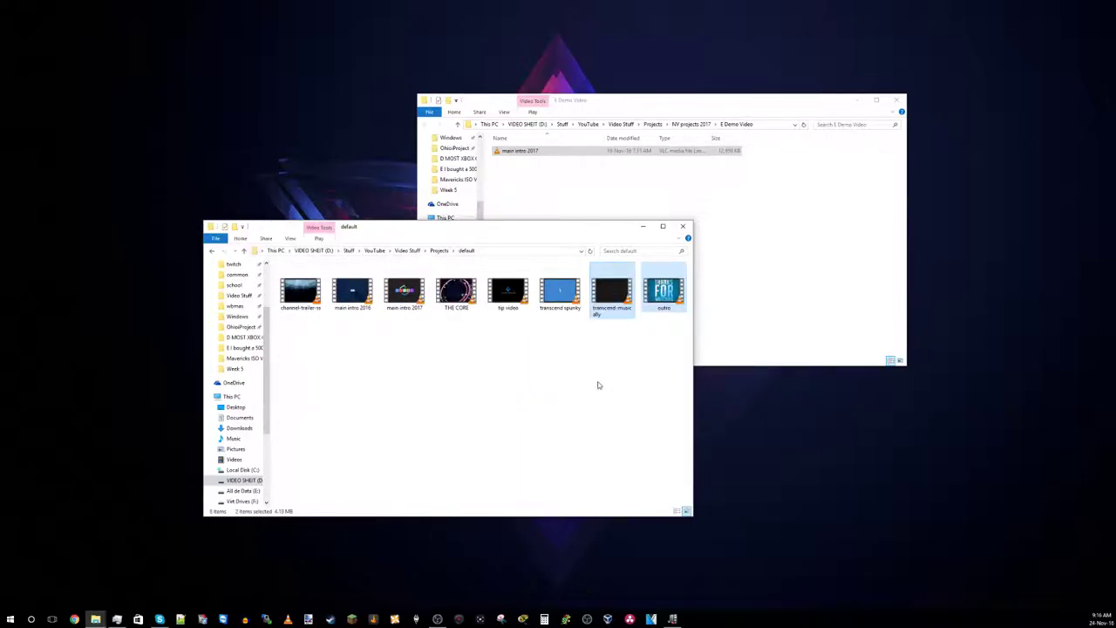
pyautogui.click(785, 249)
pyautogui.hotkey('ctrl', 'v')
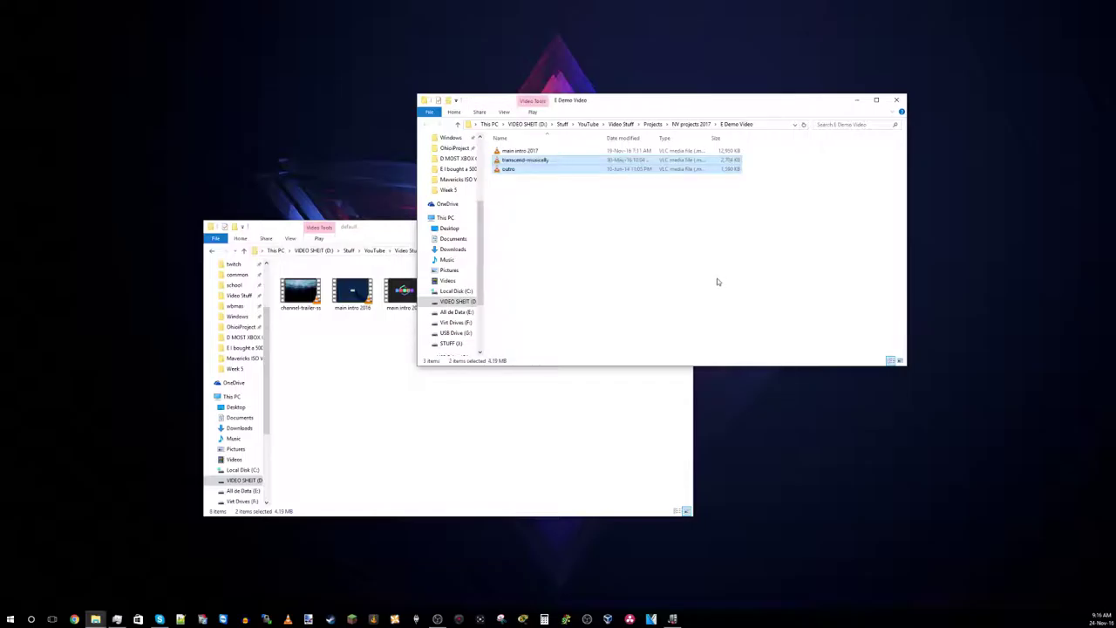
pyautogui.click(697, 252)
pyautogui.click(433, 407)
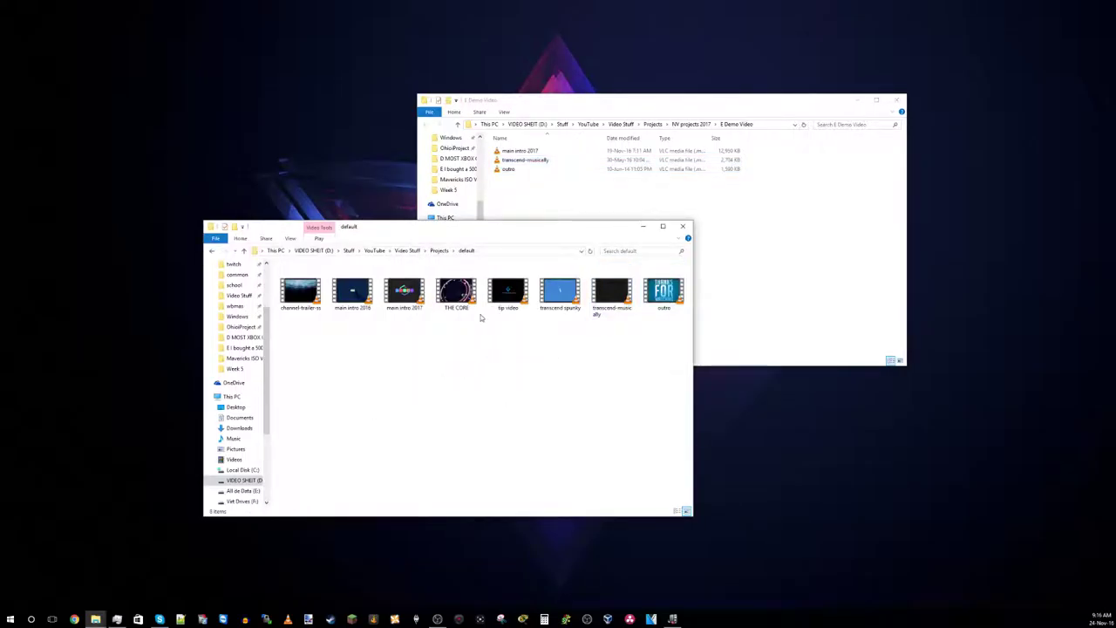
# Browse from the default folder via Music to listen to, then into Stuff › twitch › moosic
pyautogui.hotkey('alt', 'Up')
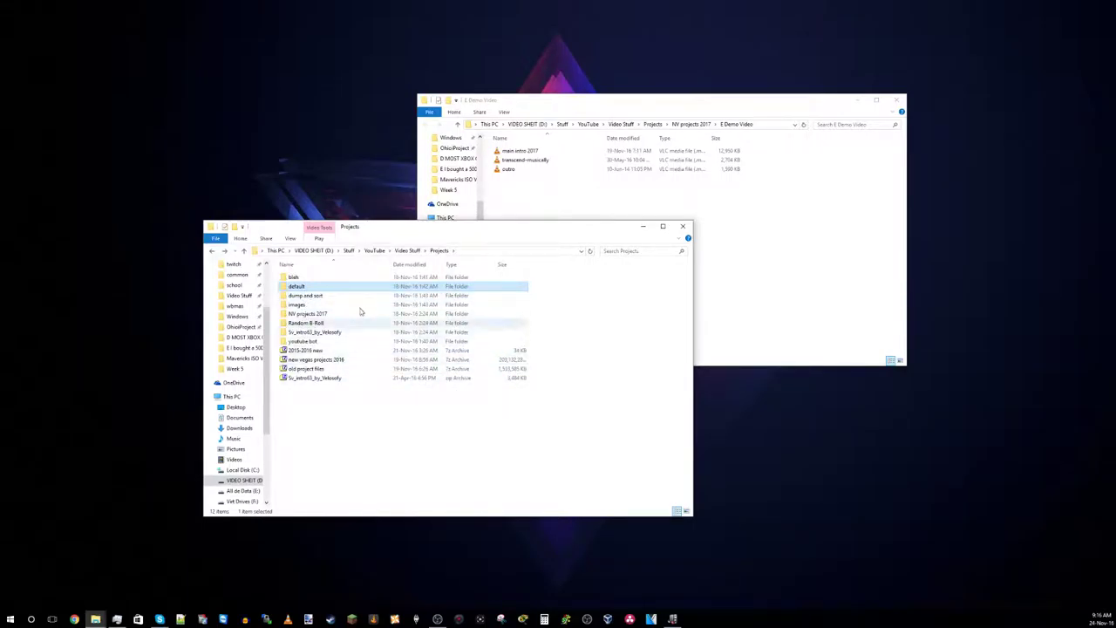
pyautogui.click(407, 251)
pyautogui.click(374, 250)
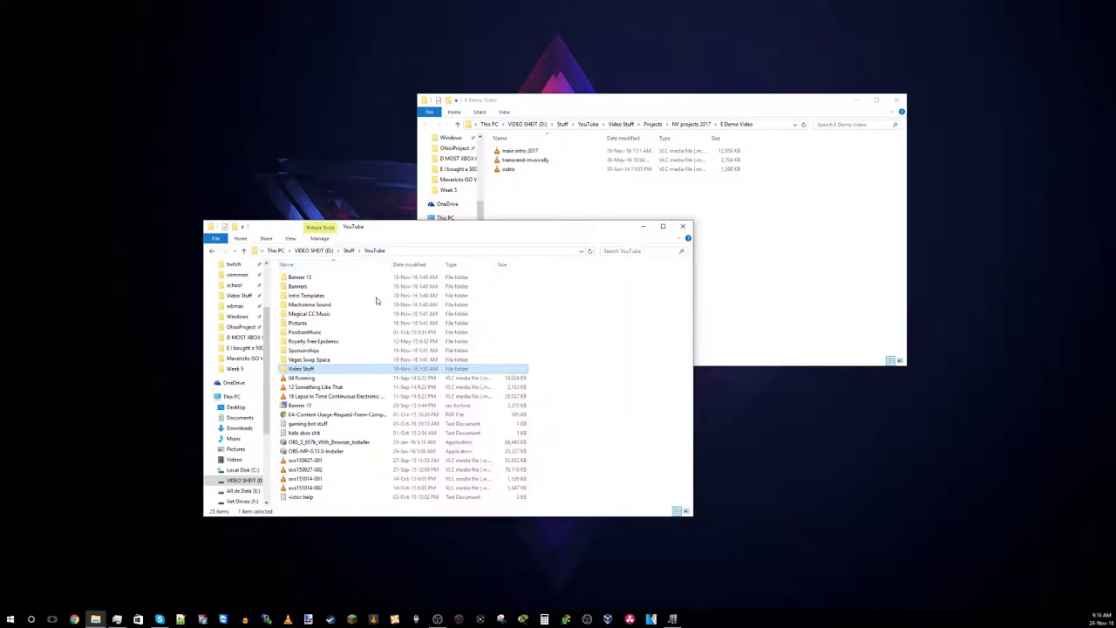
pyautogui.doubleClick(299, 314)
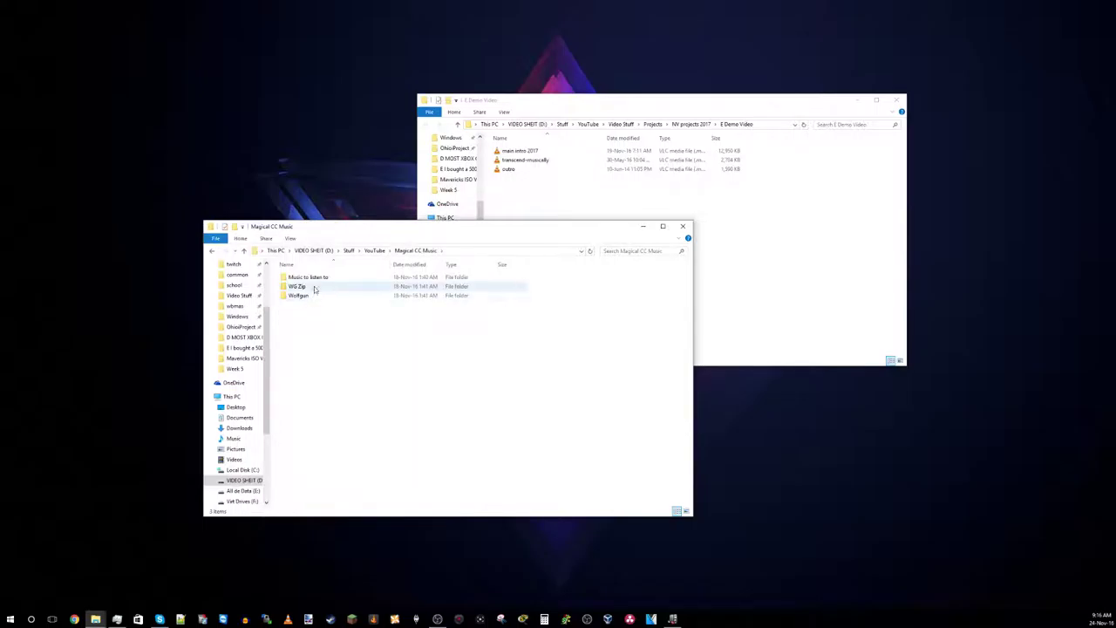
pyautogui.doubleClick(311, 278)
pyautogui.scroll(-9, 334, 362)
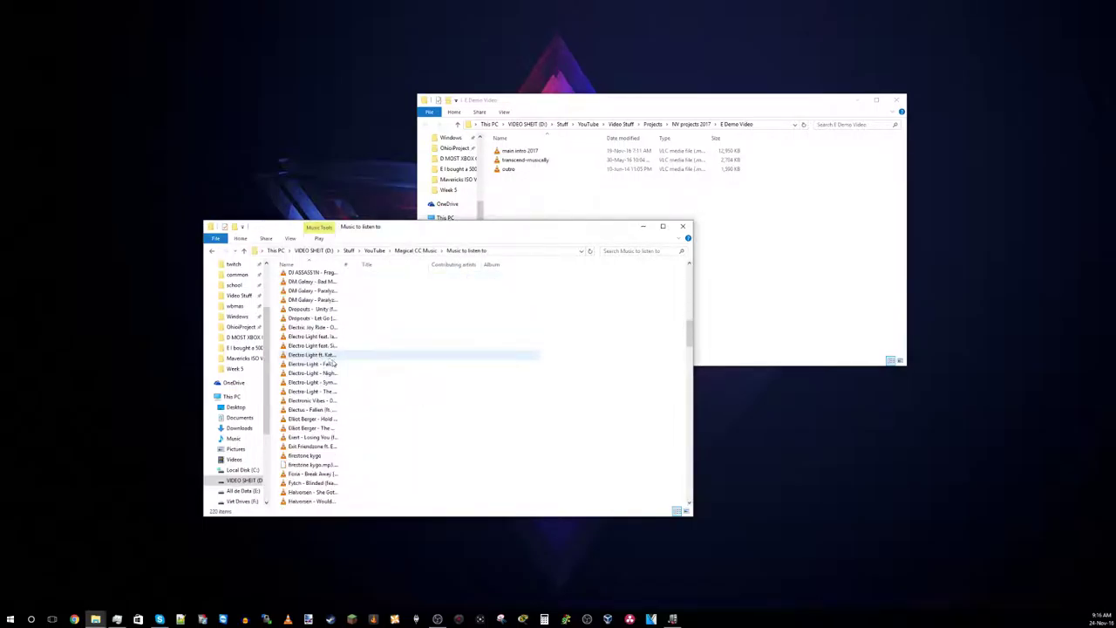
pyautogui.click(348, 252)
pyautogui.doubleClick(307, 287)
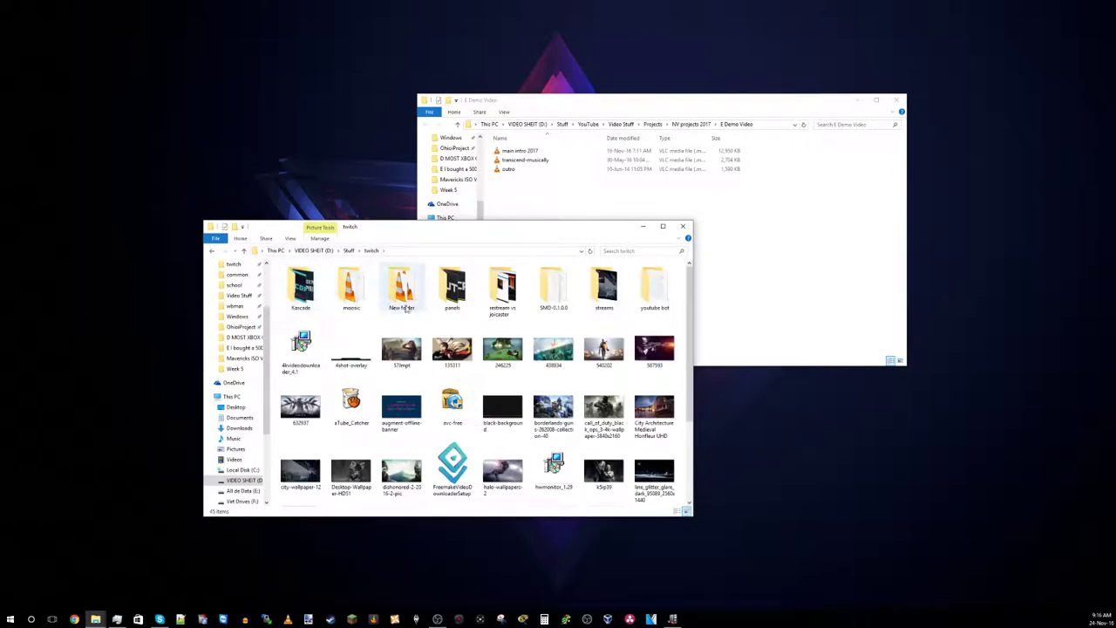
pyautogui.doubleClick(351, 288)
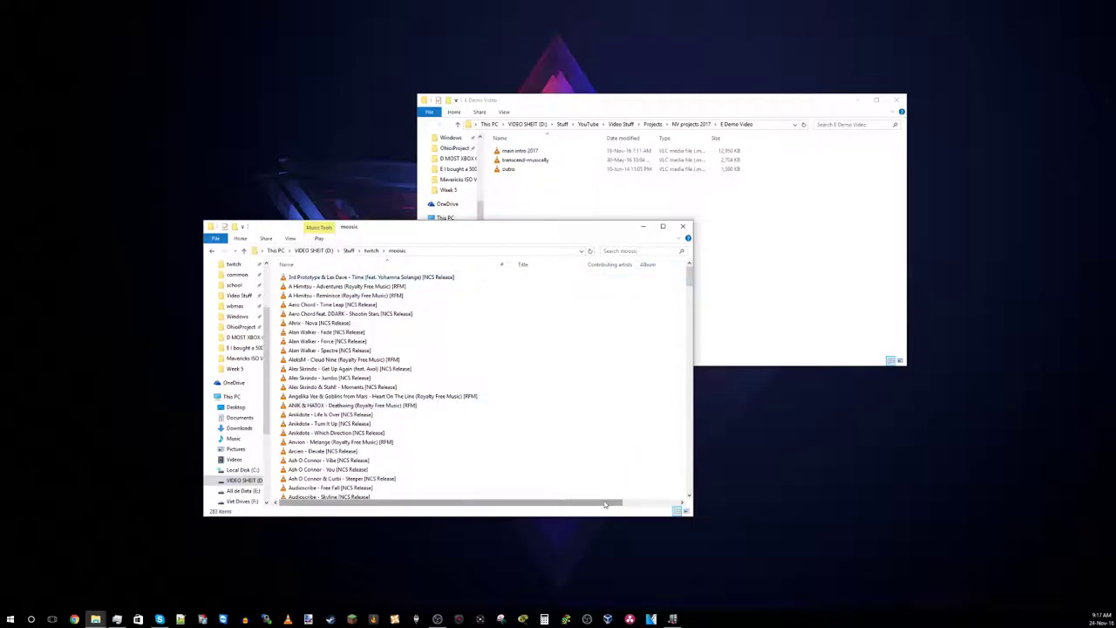
# Sort the moosic tracks by length, longest first, and play Imaginary Friends in VLC
pyautogui.moveTo(607, 504); pyautogui.dragTo(667, 504)
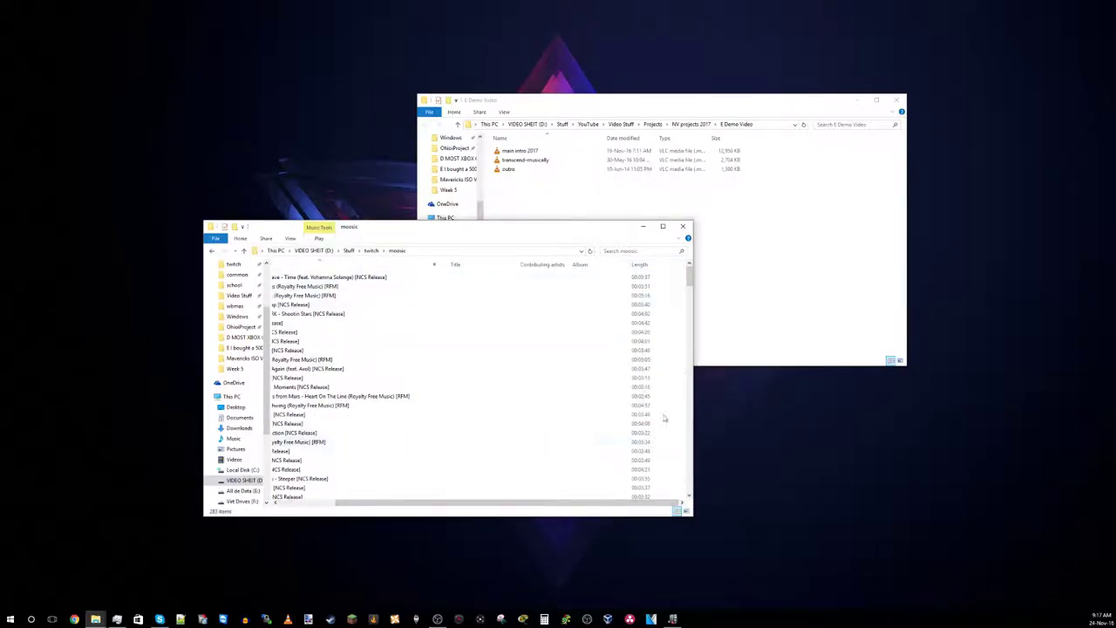
pyautogui.click(657, 266)
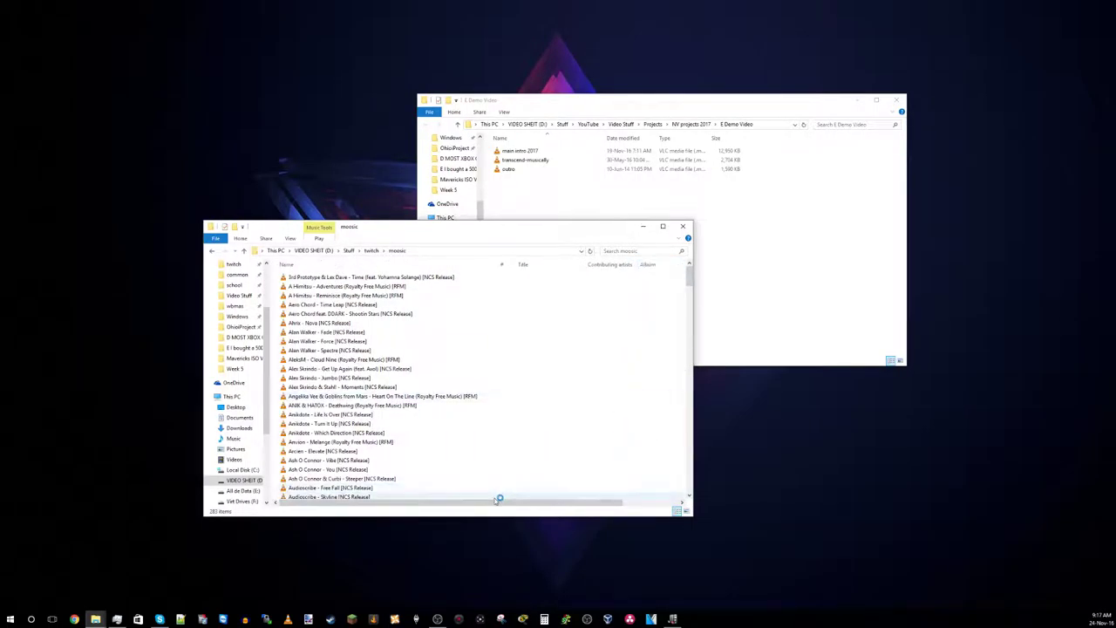
pyautogui.moveTo(498, 502); pyautogui.dragTo(637, 512)
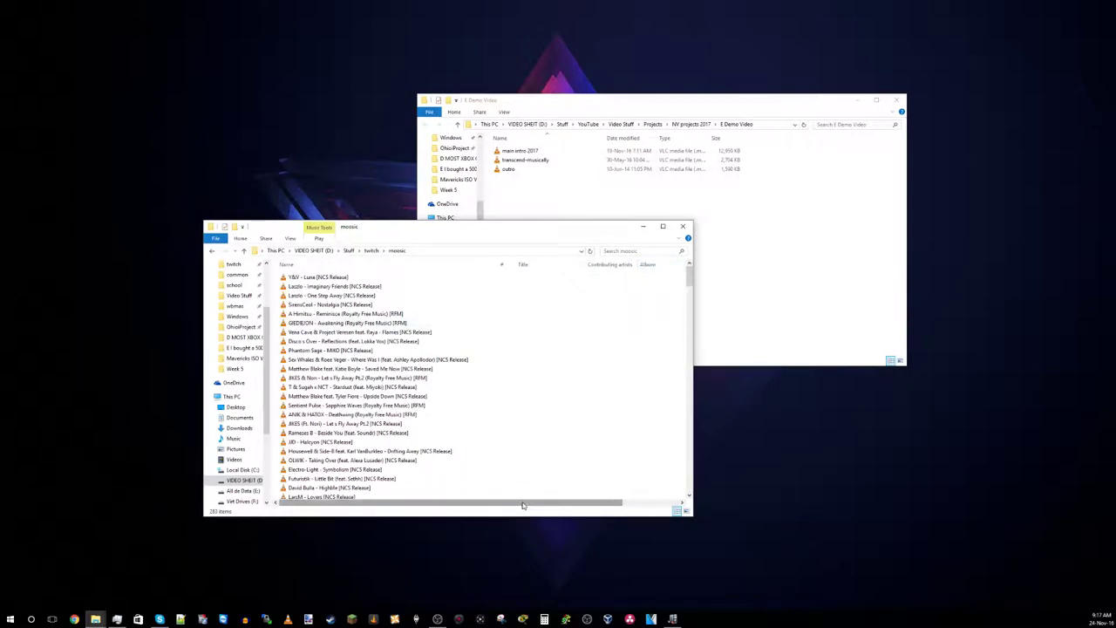
pyautogui.moveTo(525, 504); pyautogui.dragTo(580, 504)
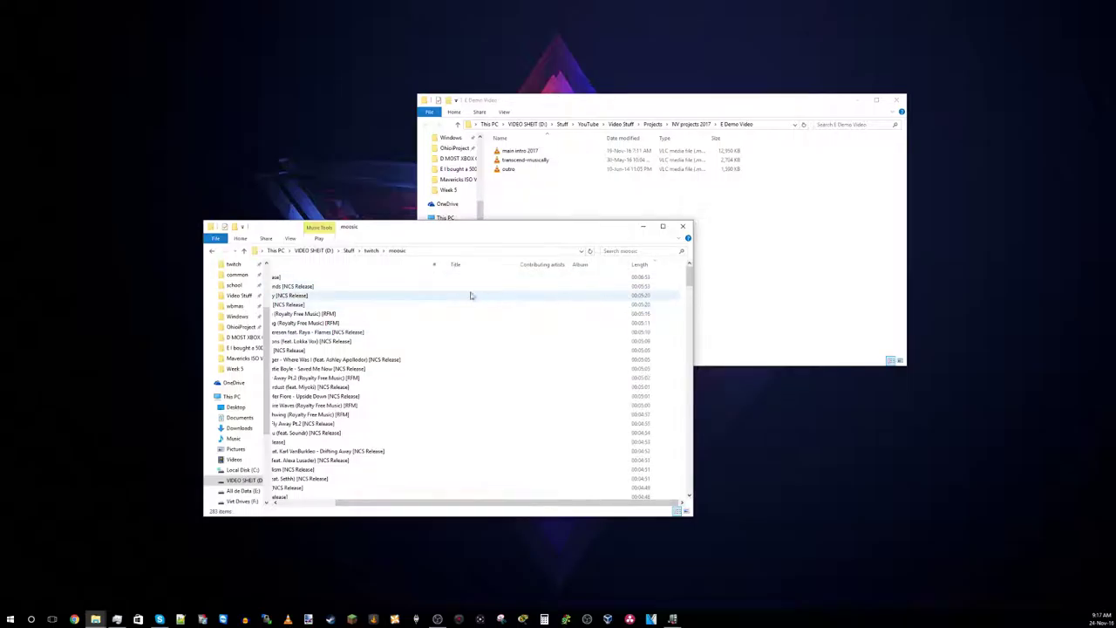
pyautogui.moveTo(453, 505); pyautogui.dragTo(366, 506)
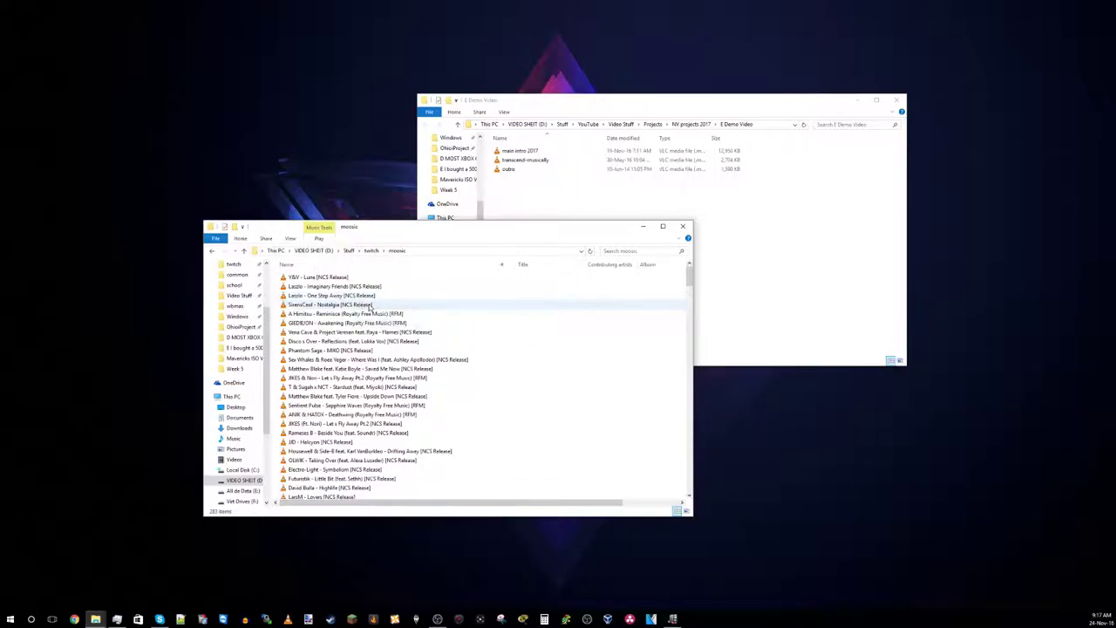
pyautogui.doubleClick(366, 289)
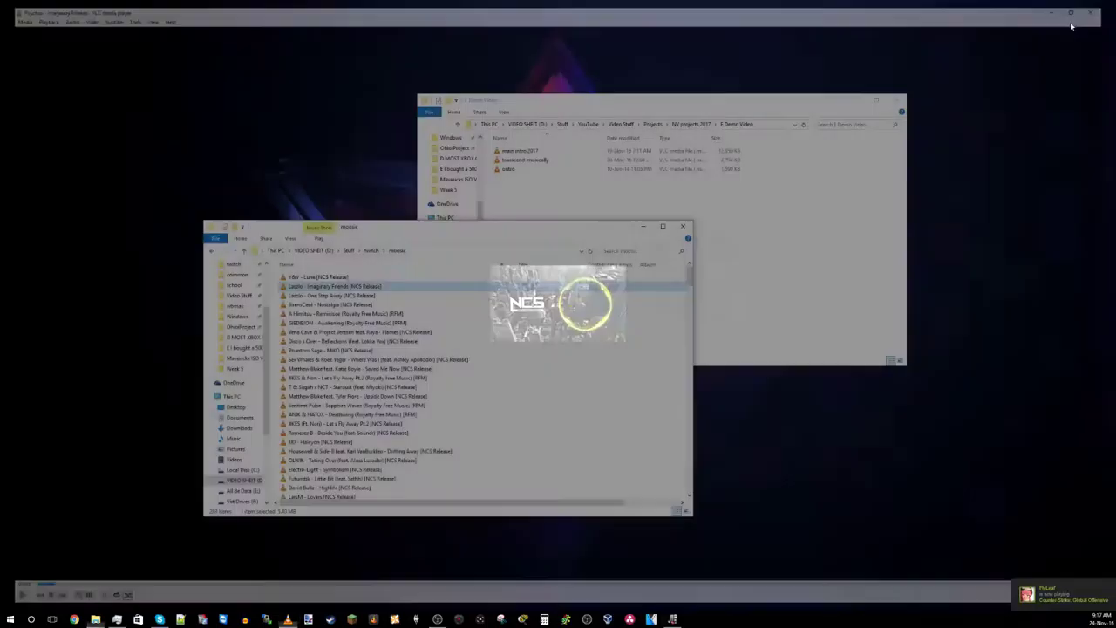
# Close VLC media player to return to the moosic folder
pyautogui.click(1105, 5)
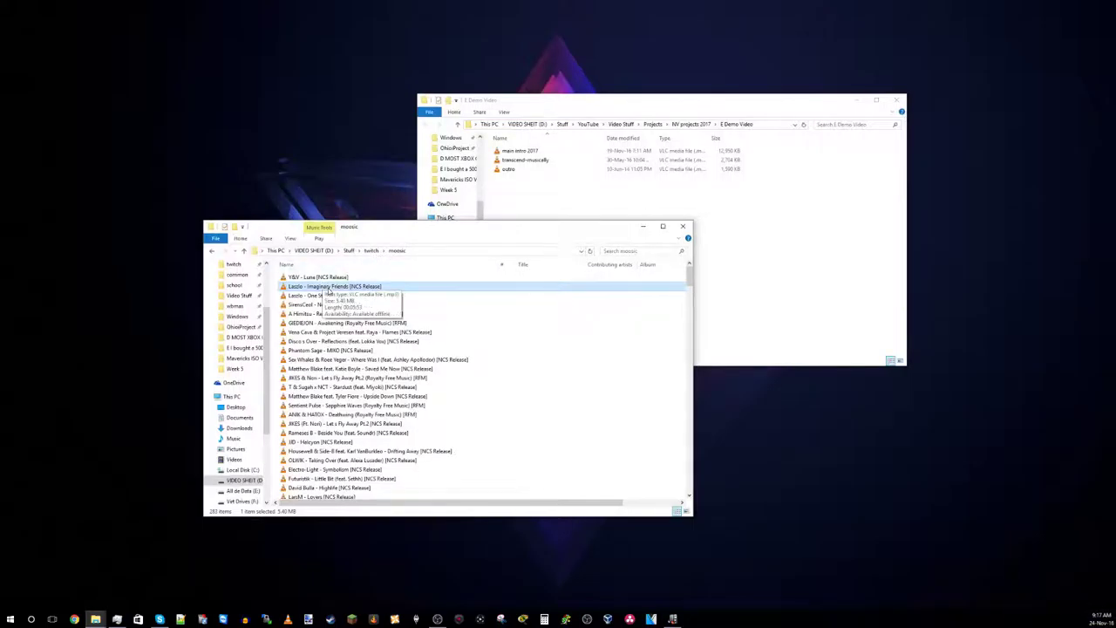
# Copy Imaginary Friends into E Demo Video, then browse to Stuff › YouTube › Video Stuff › Temp Elgato
pyautogui.moveTo(328, 288); pyautogui.dragTo(768, 241)
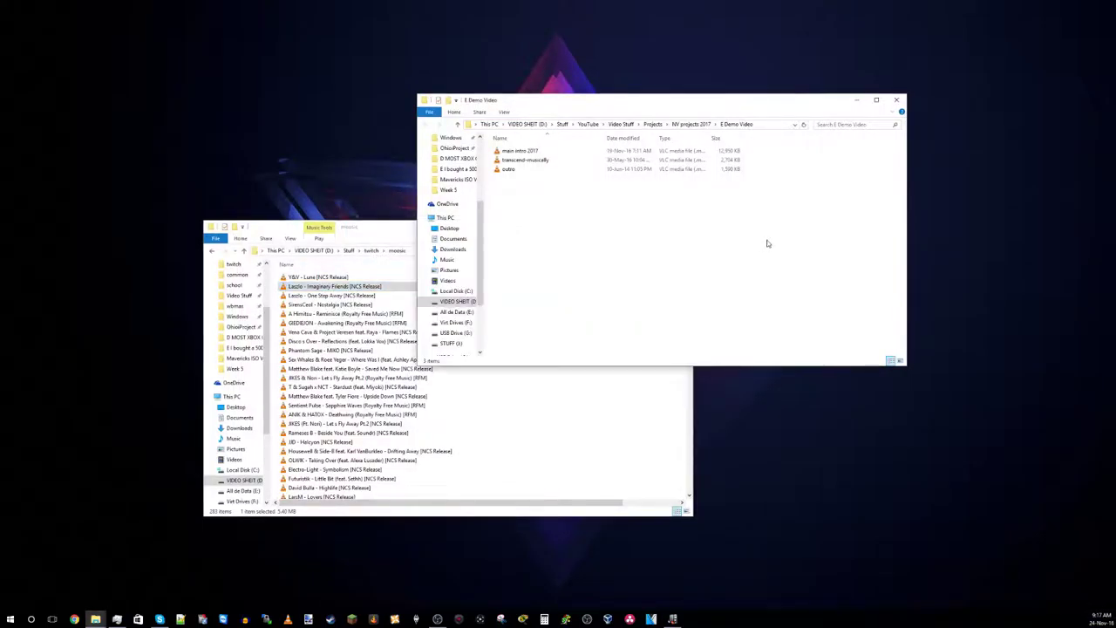
pyautogui.click(637, 242)
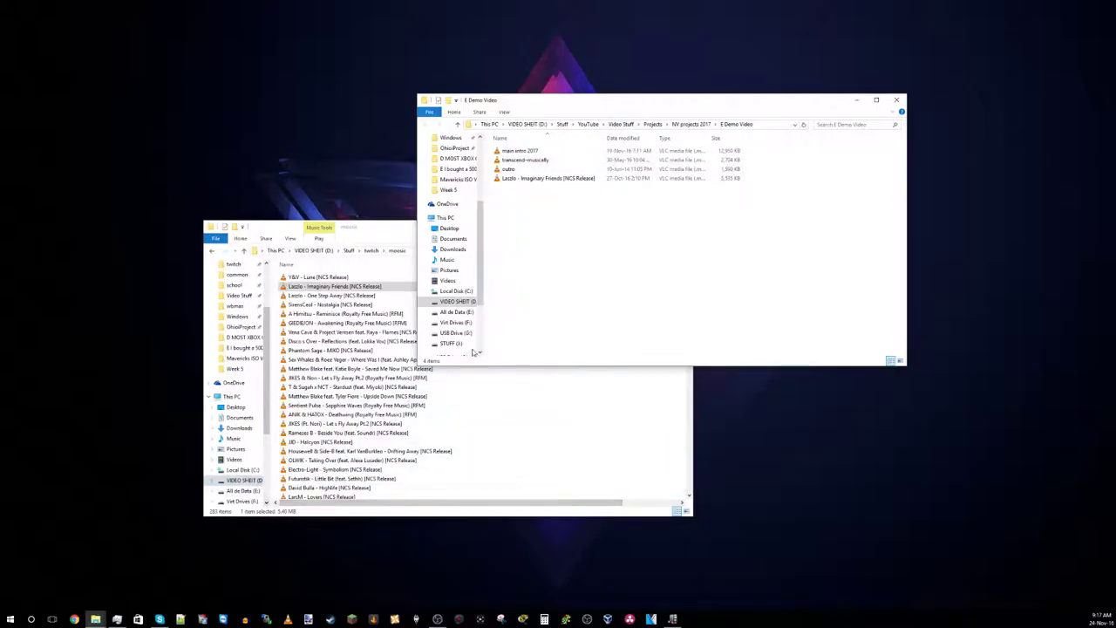
pyautogui.click(395, 228)
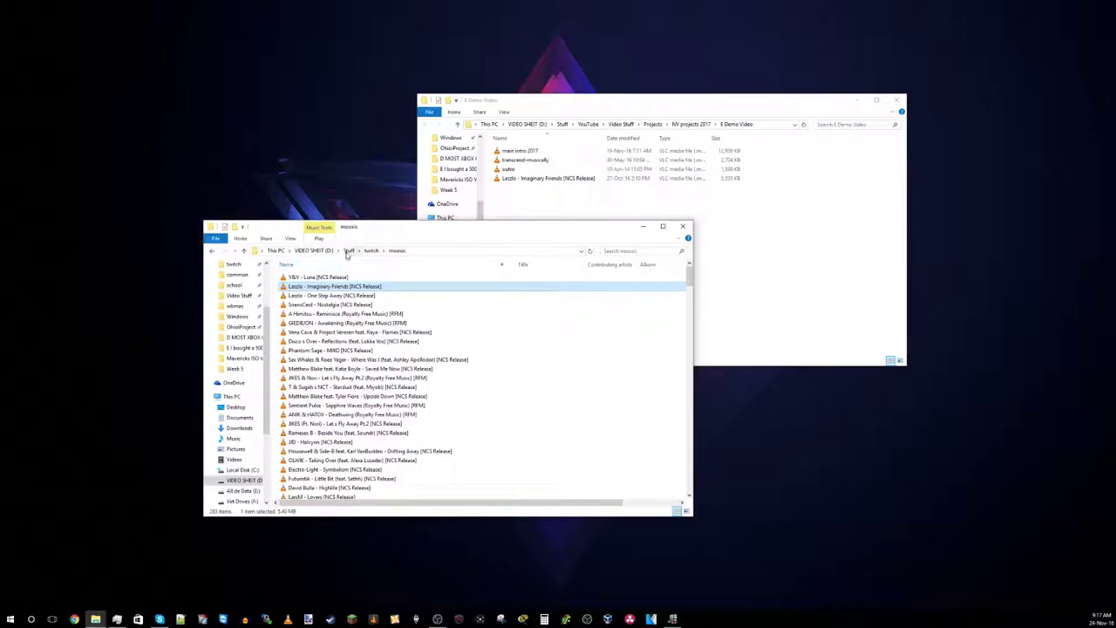
pyautogui.click(349, 252)
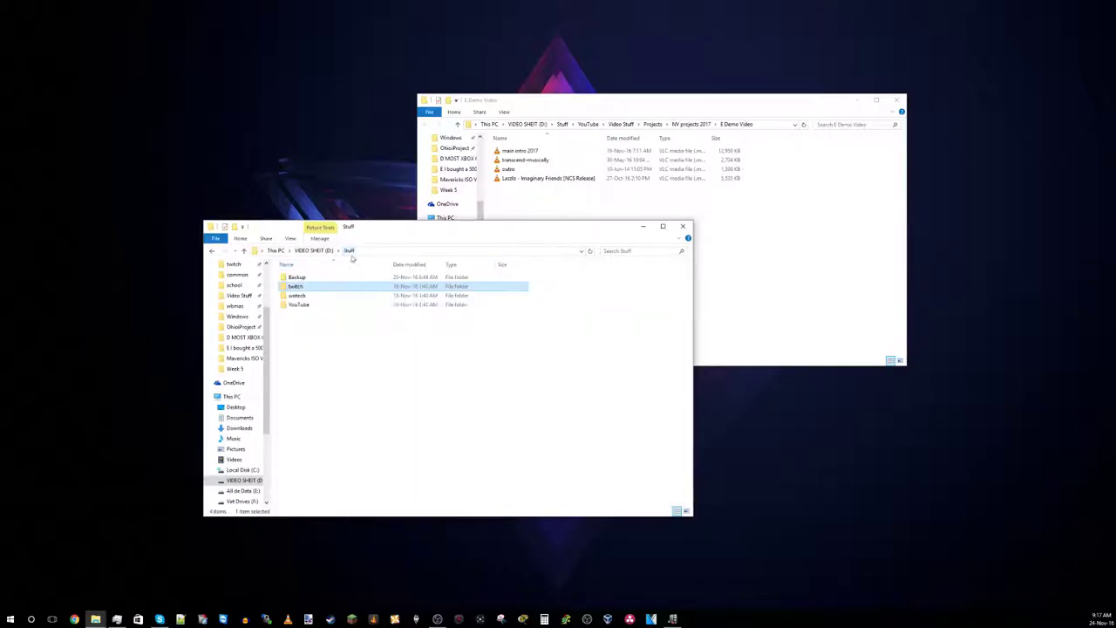
pyautogui.doubleClick(316, 307)
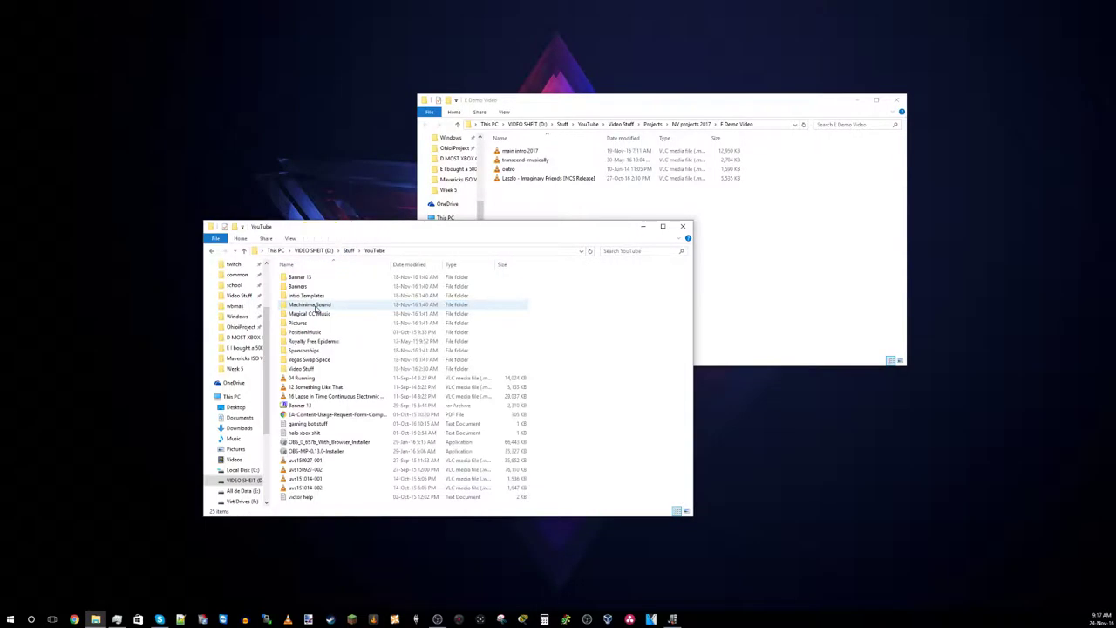
pyautogui.doubleClick(311, 367)
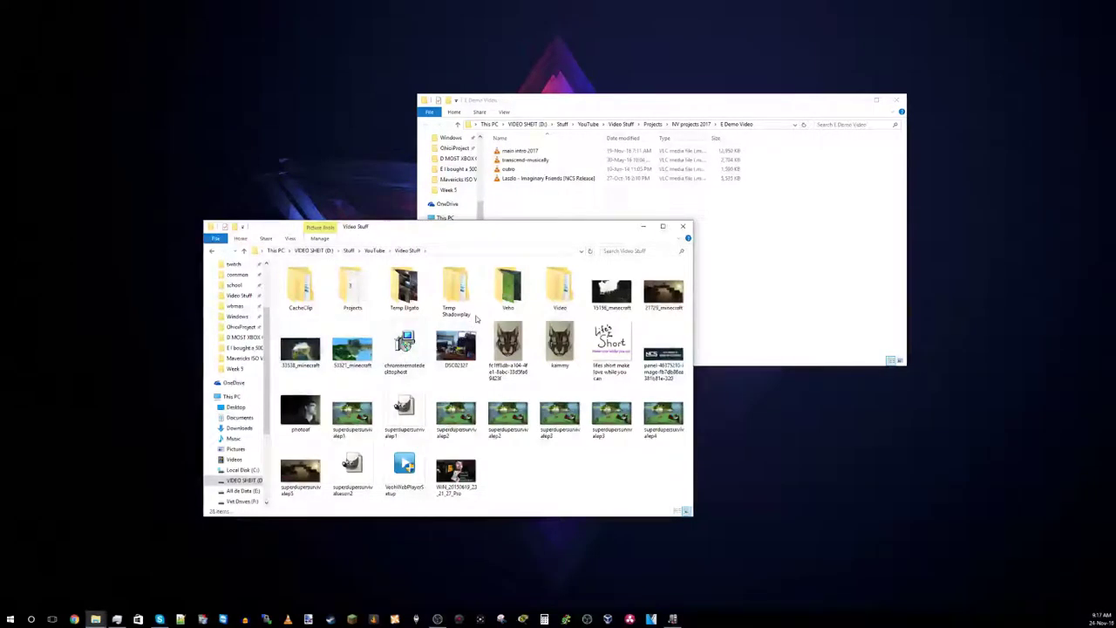
pyautogui.doubleClick(407, 293)
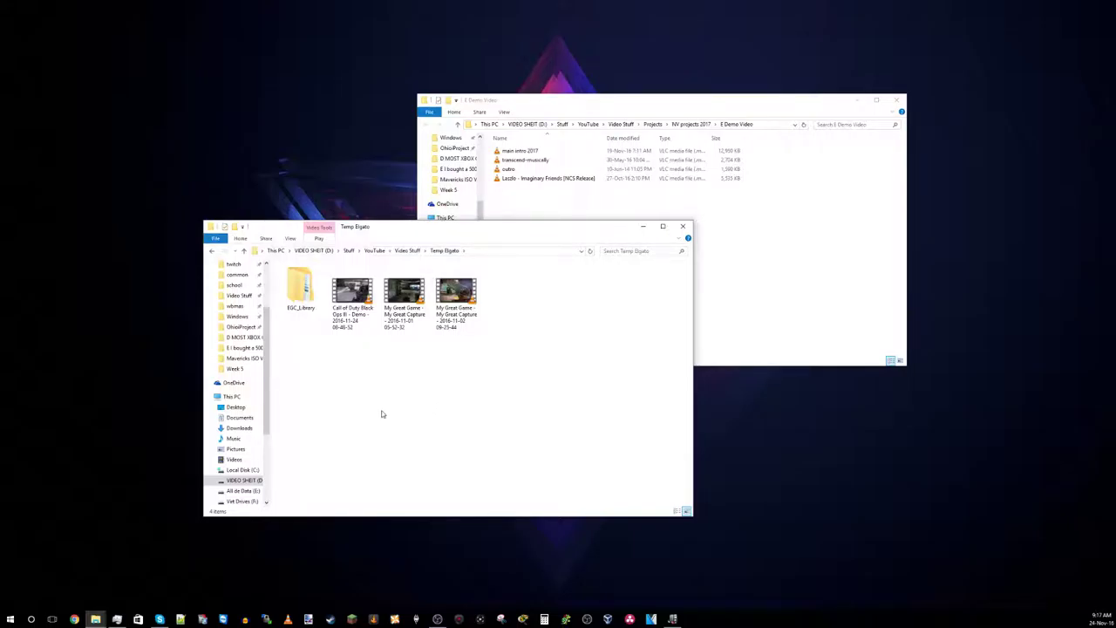
# Rename the Call of Duty Black Ops III capture to 'Demo Gameplay'
pyautogui.moveTo(356, 381); pyautogui.dragTo(349, 327)
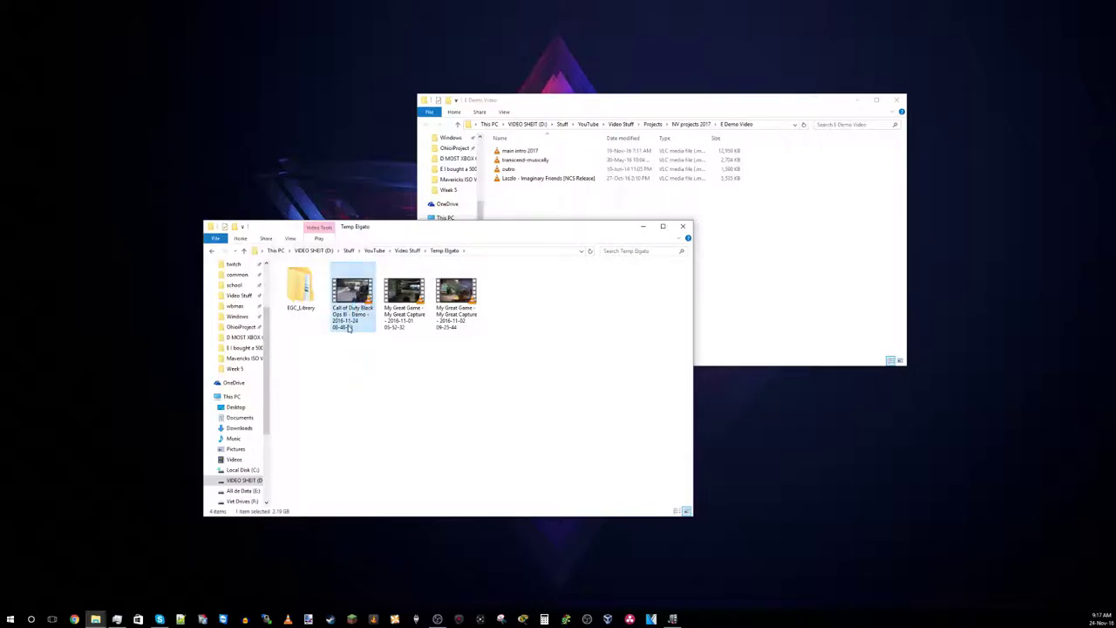
pyautogui.click(345, 332)
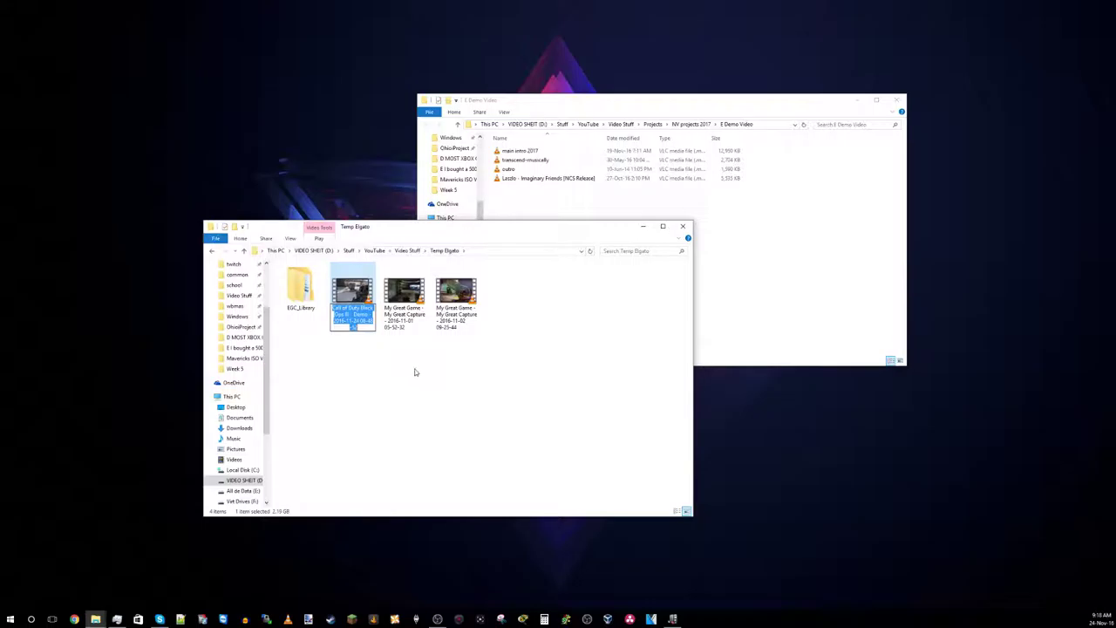
pyautogui.write('Dem')
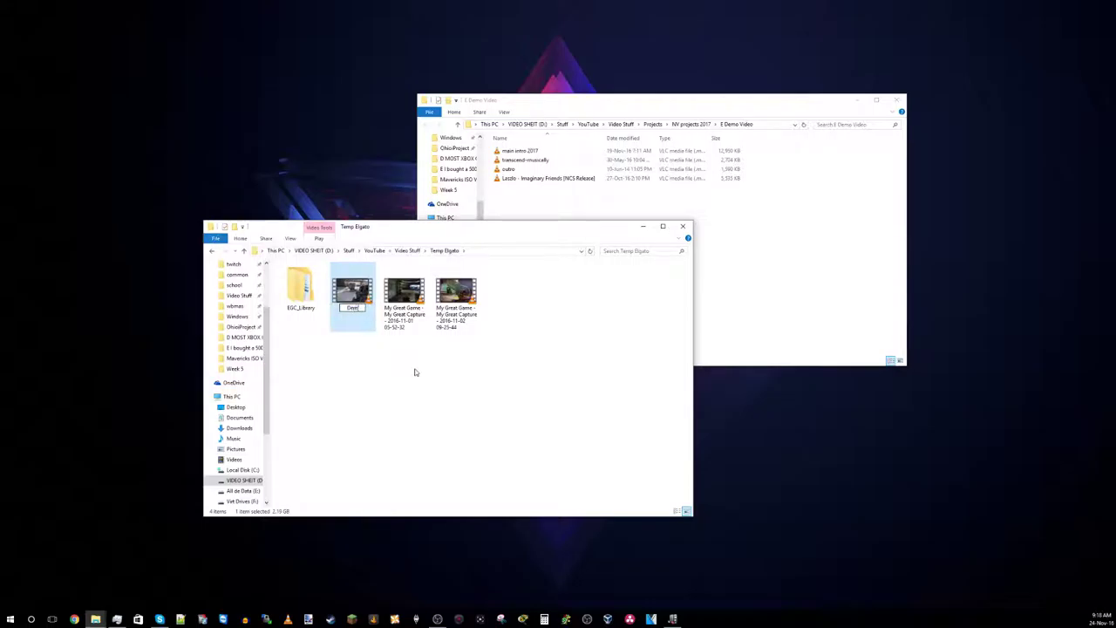
pyautogui.write('o Gameplay')
pyautogui.press('Return')
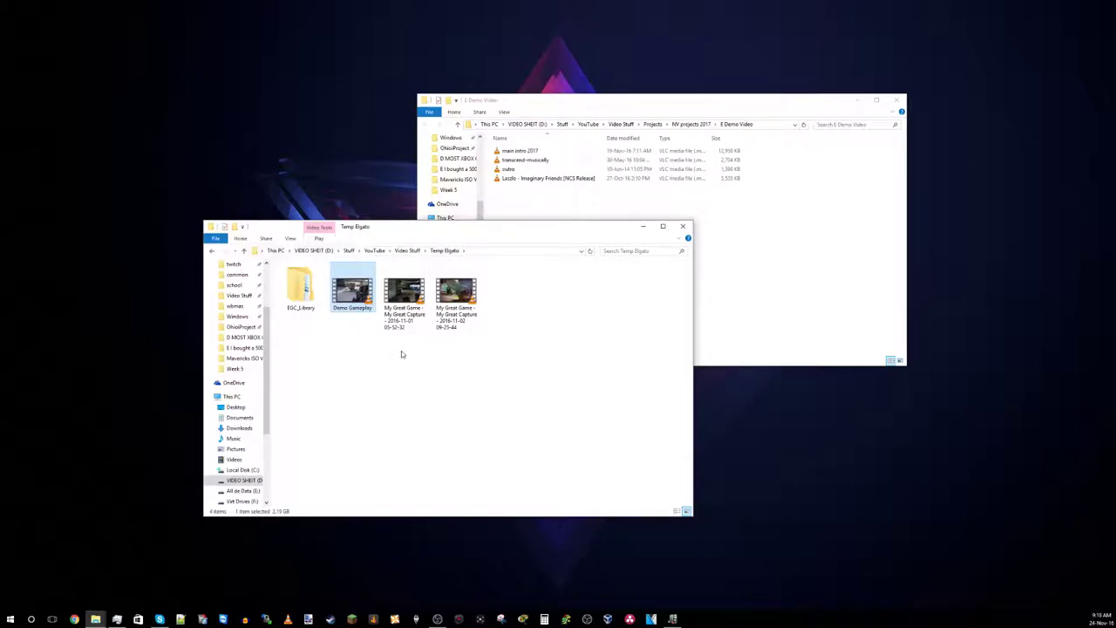
# Paste Demo Gameplay into E Demo Video, widen the Type column, and select the Laszlo mp3
pyautogui.click(772, 287)
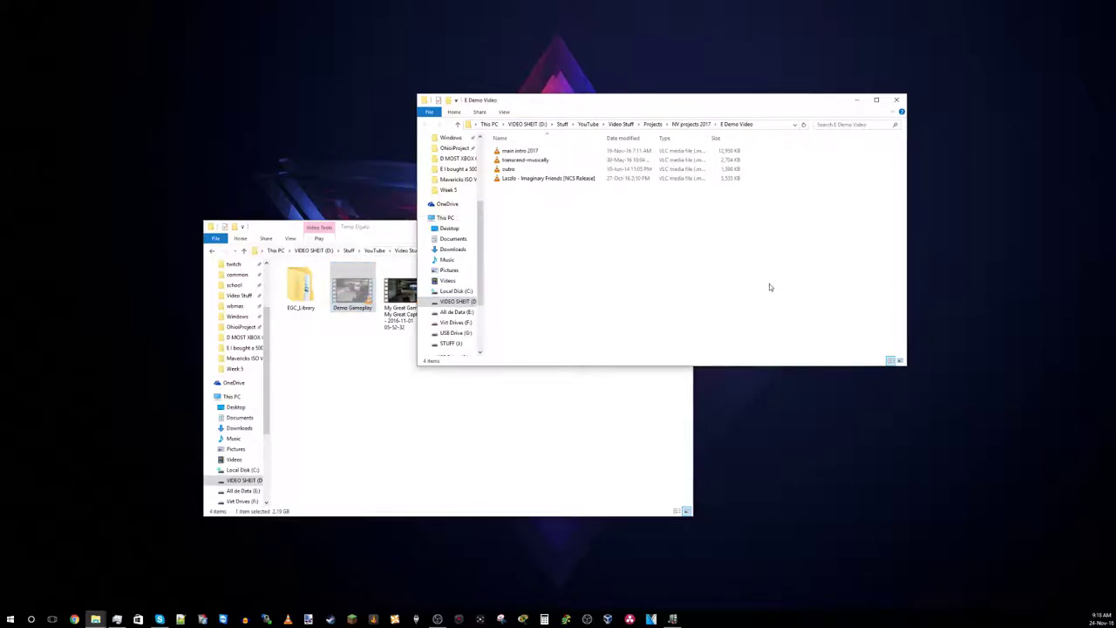
pyautogui.hotkey('ctrl', 'v')
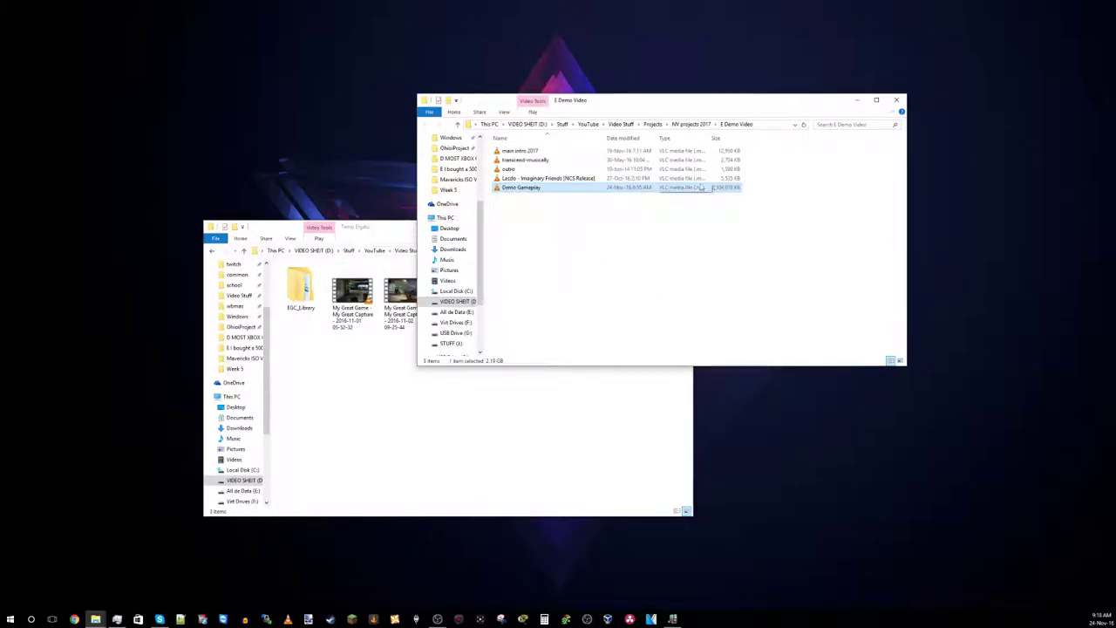
pyautogui.doubleClick(711, 138)
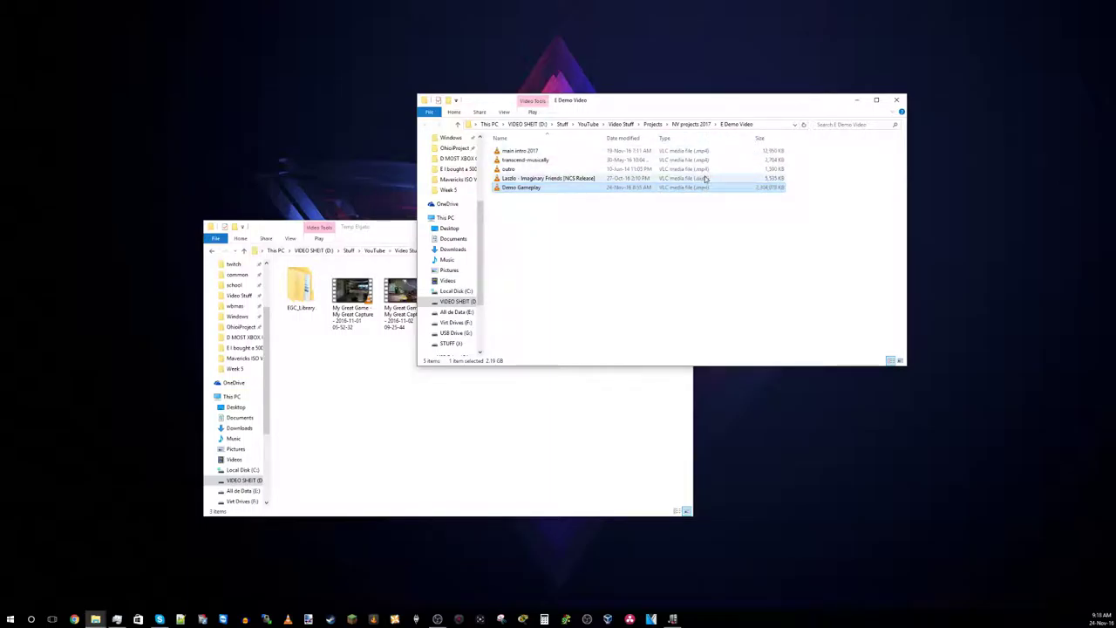
pyautogui.click(551, 181)
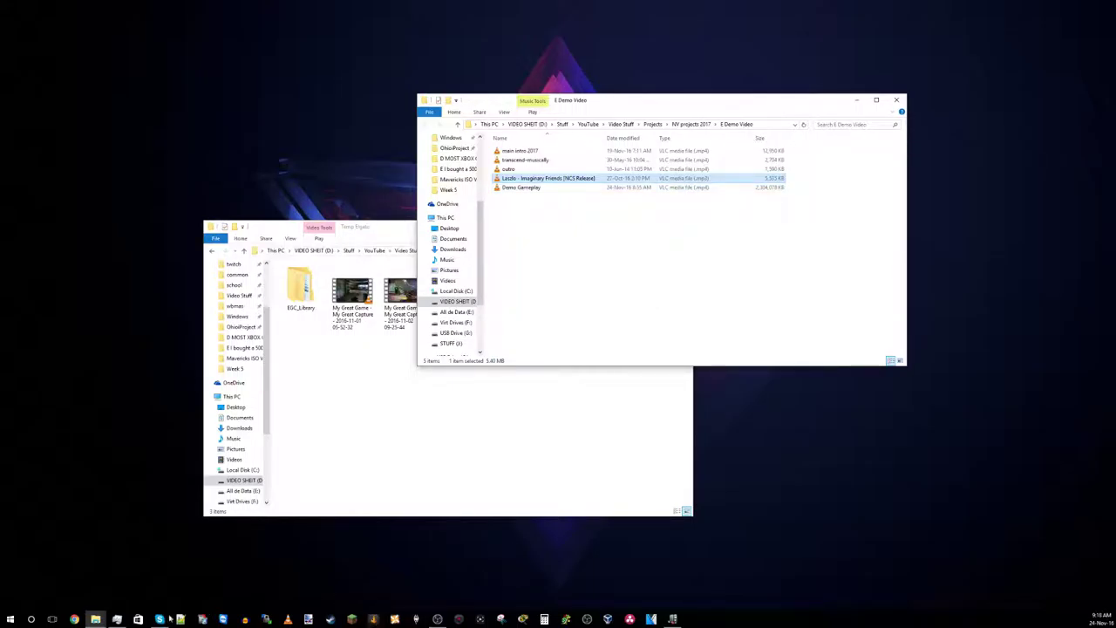
pyautogui.click(30, 619)
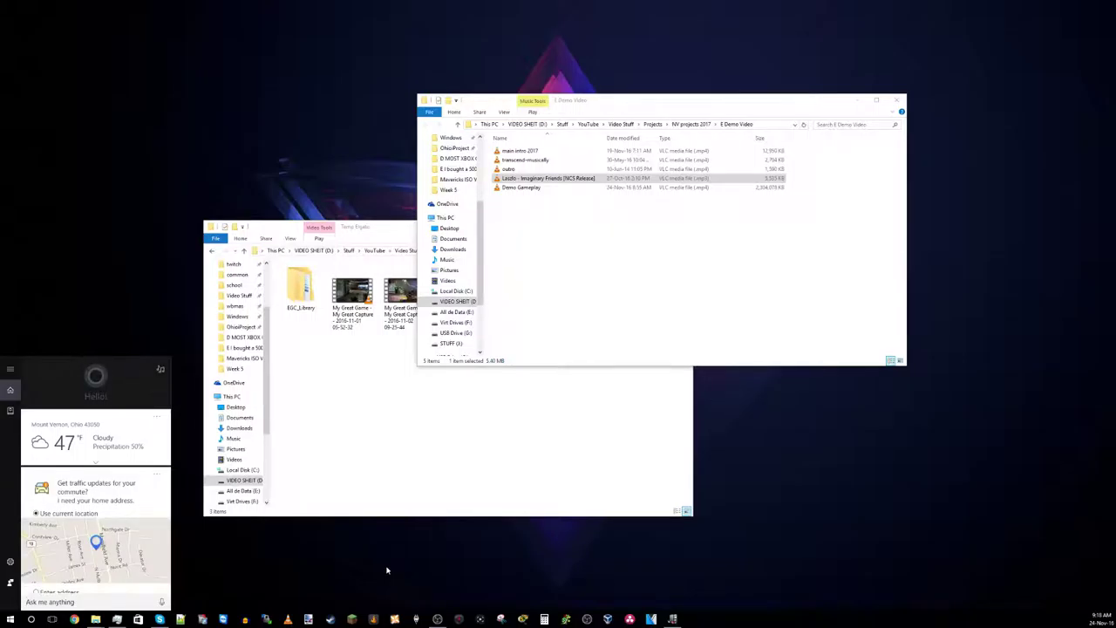
# Launch Any Video Converter with 'an', add the Laszlo mp3, and convert it to WAVE Audio (*.wav)
pyautogui.write('an')
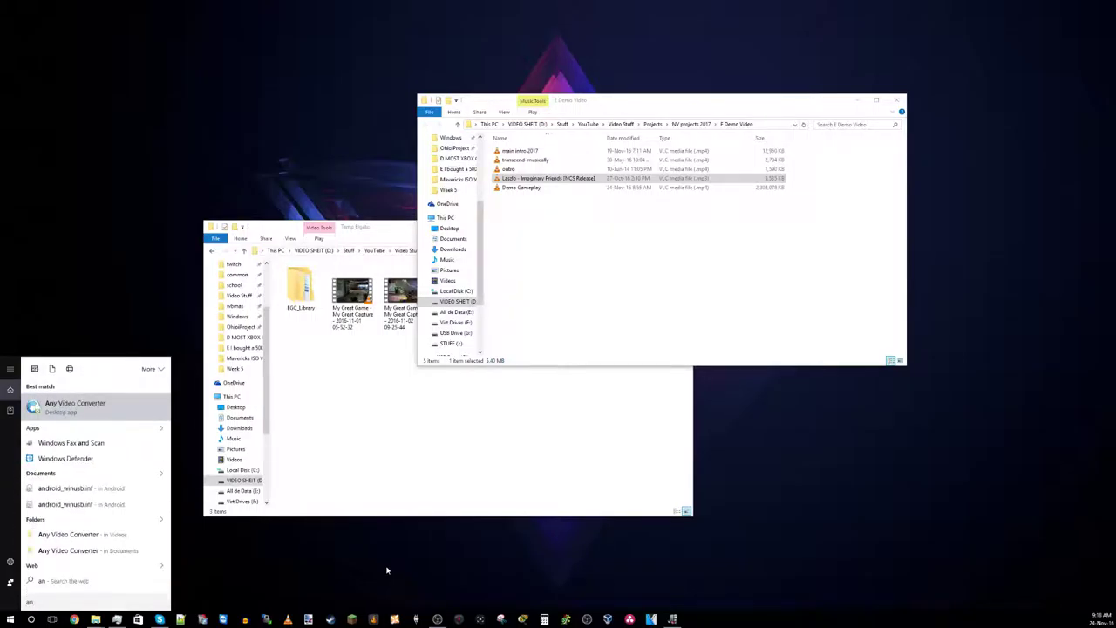
pyautogui.press('Return')
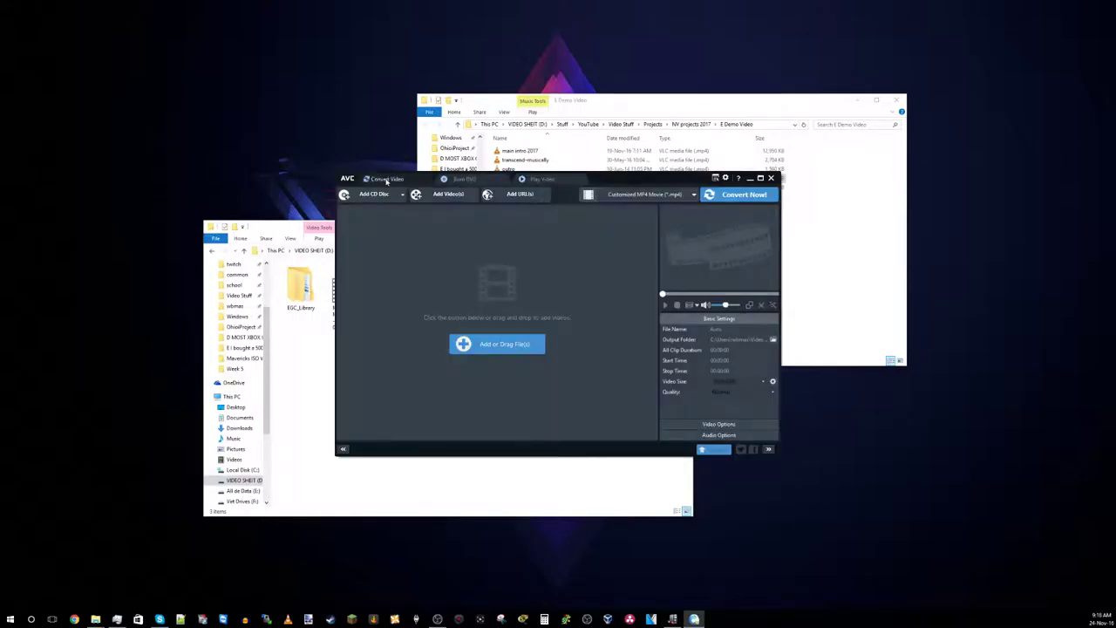
pyautogui.moveTo(635, 179); pyautogui.dragTo(355, 345)
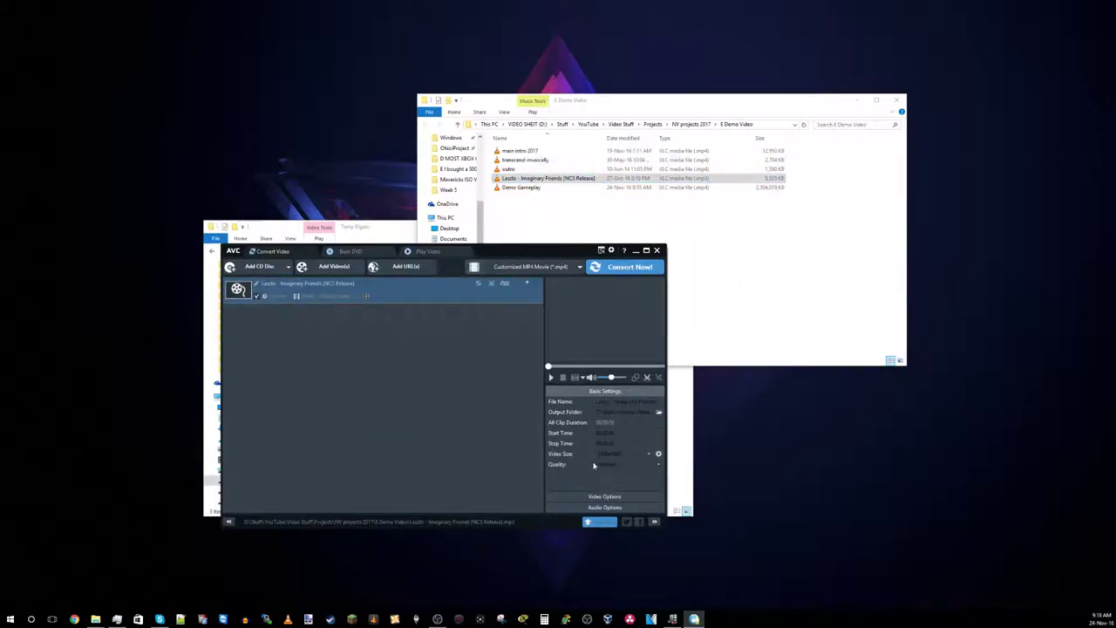
pyautogui.click(615, 509)
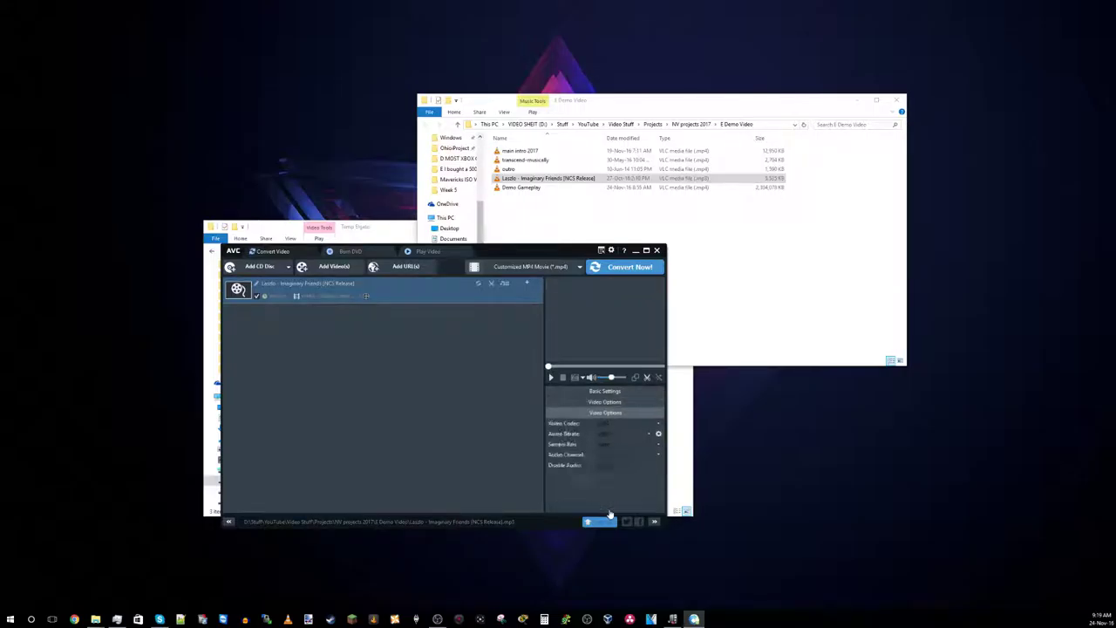
pyautogui.click(554, 270)
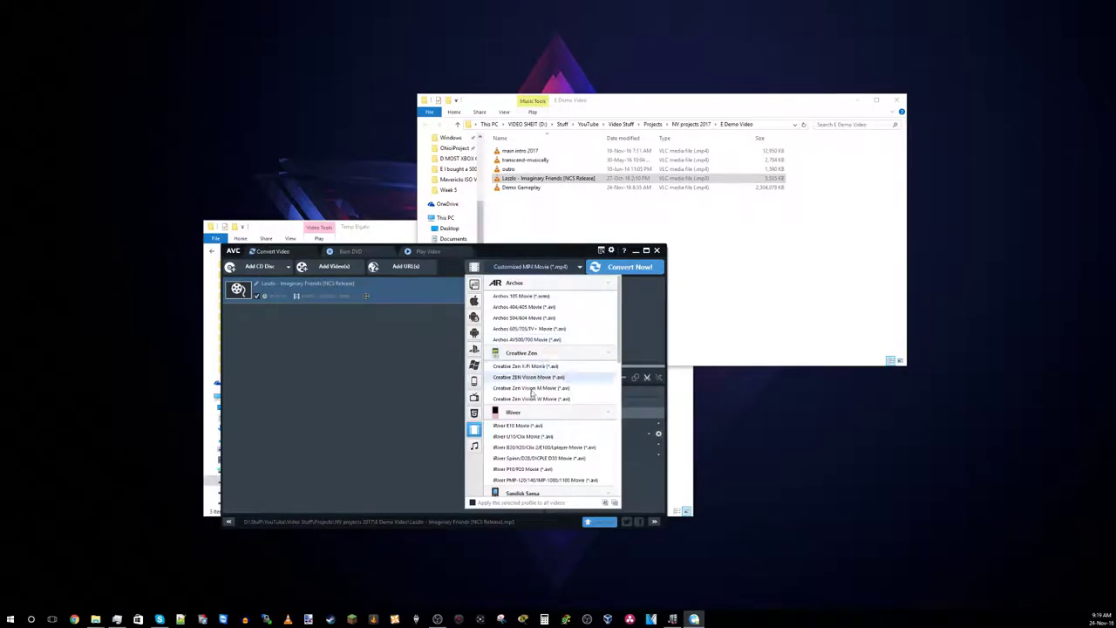
pyautogui.click(475, 446)
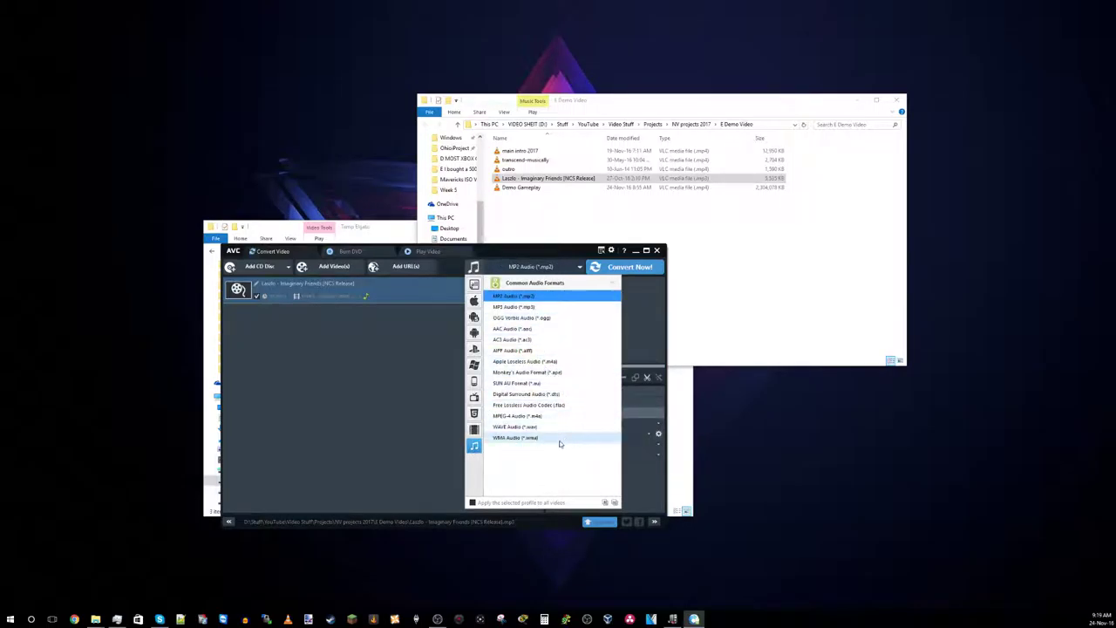
pyautogui.click(523, 427)
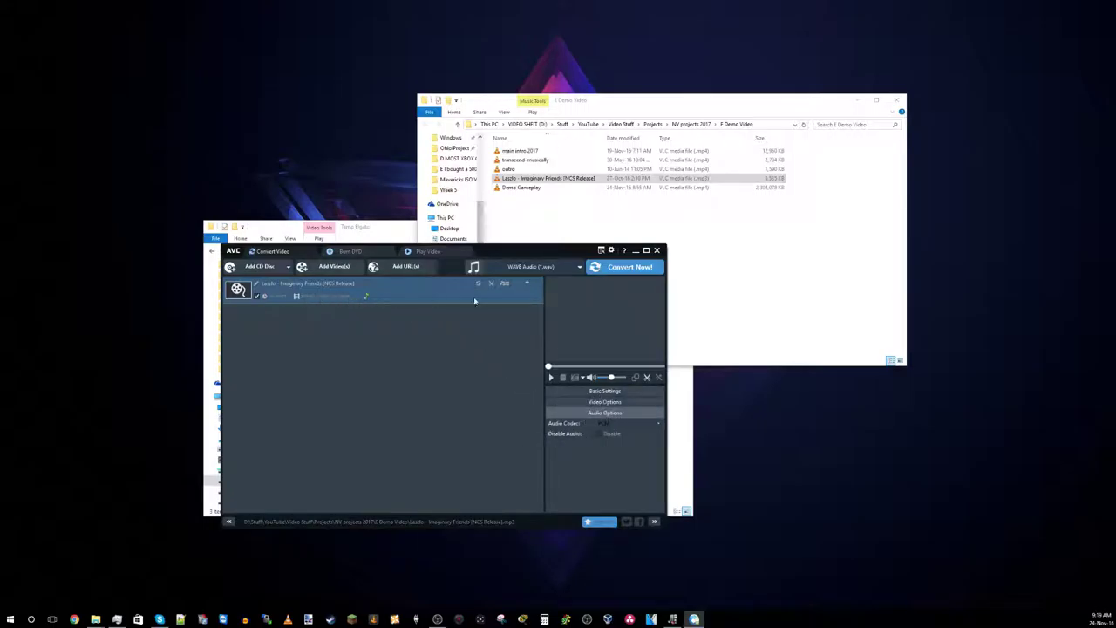
pyautogui.click(637, 268)
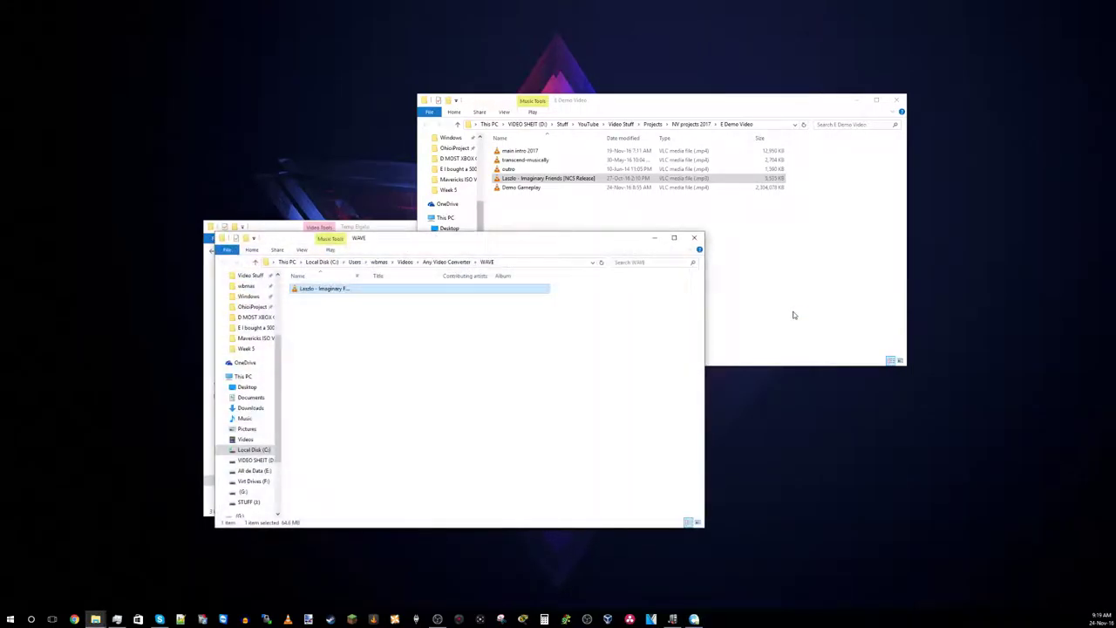
# Copy the Laszlo WAV into E Demo Video, close the converter and WAVE folder, and minimize Temp Elgato
pyautogui.moveTo(313, 295); pyautogui.dragTo(822, 280)
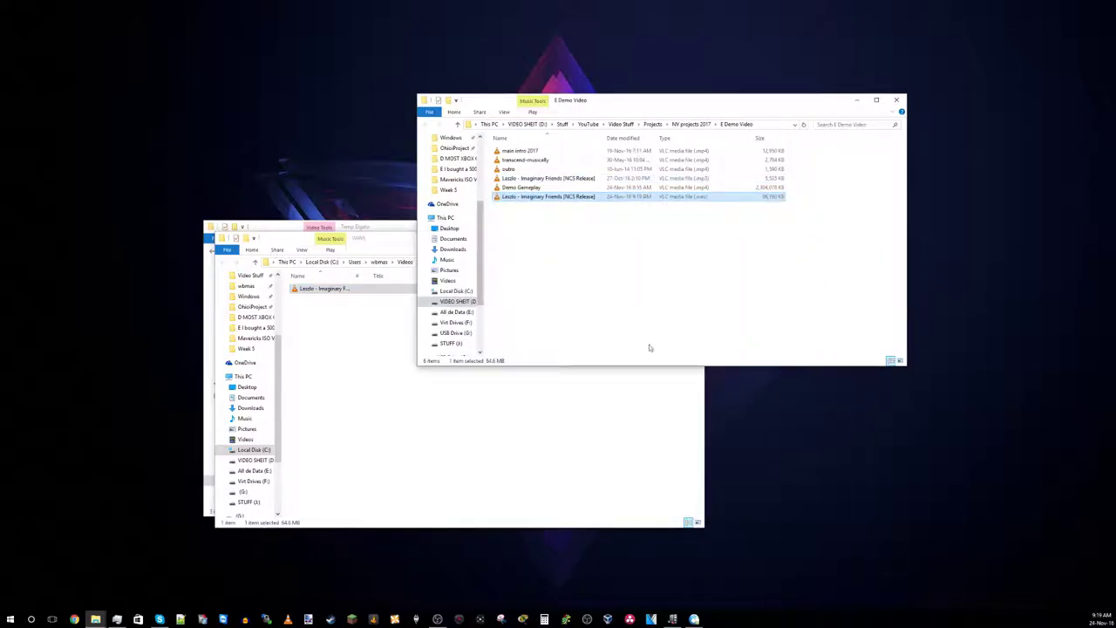
pyautogui.click(626, 390)
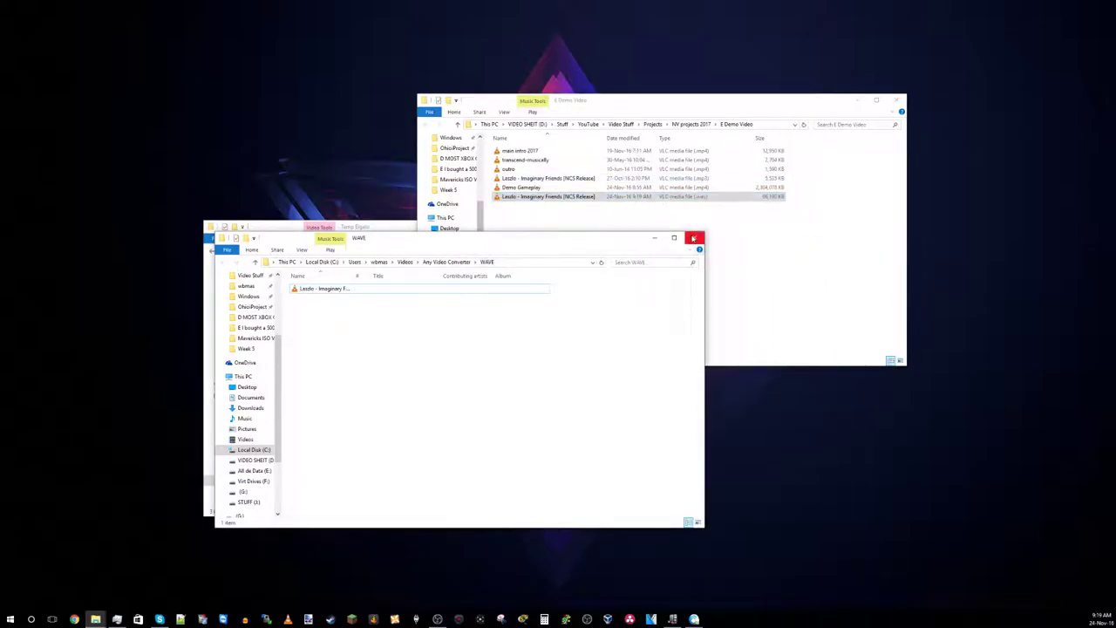
pyautogui.click(695, 237)
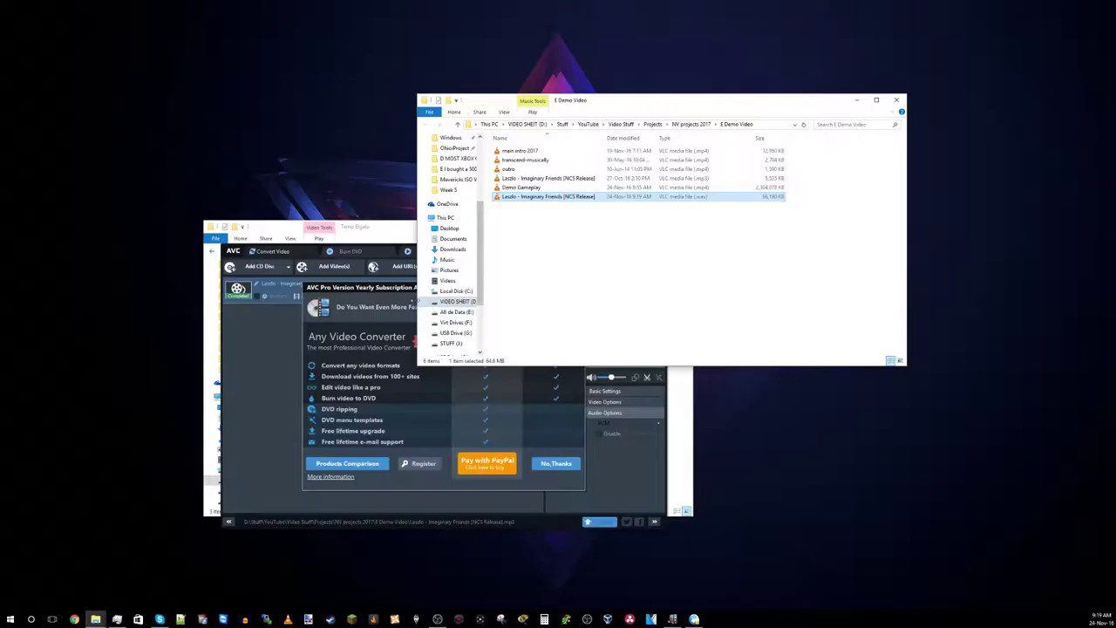
pyautogui.click(256, 398)
pyautogui.click(576, 289)
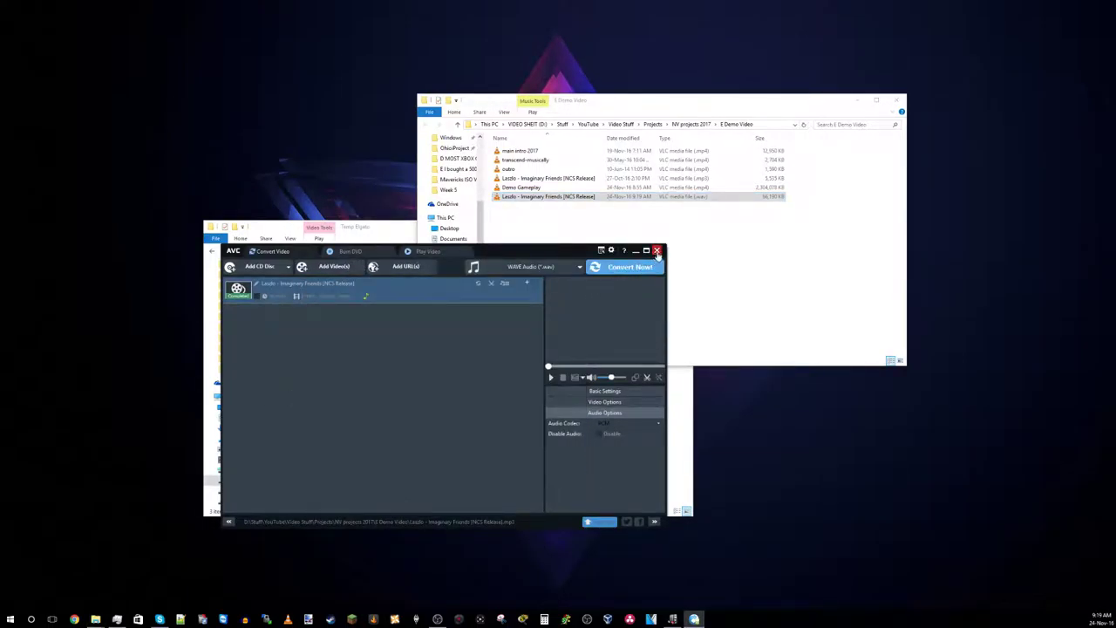
pyautogui.click(658, 251)
pyautogui.click(421, 418)
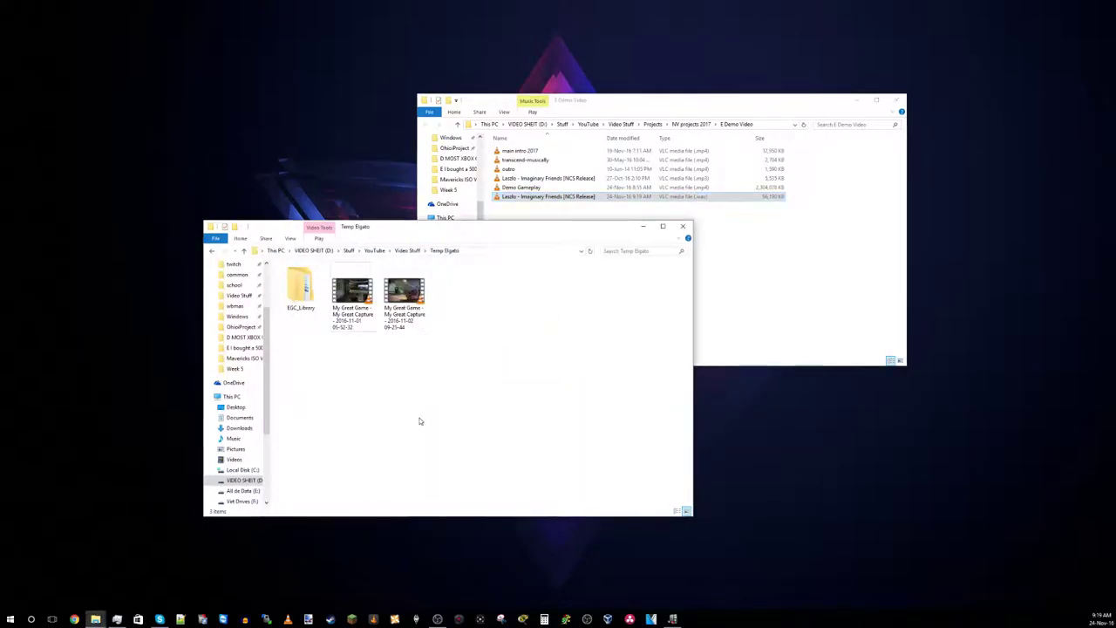
pyautogui.click(643, 228)
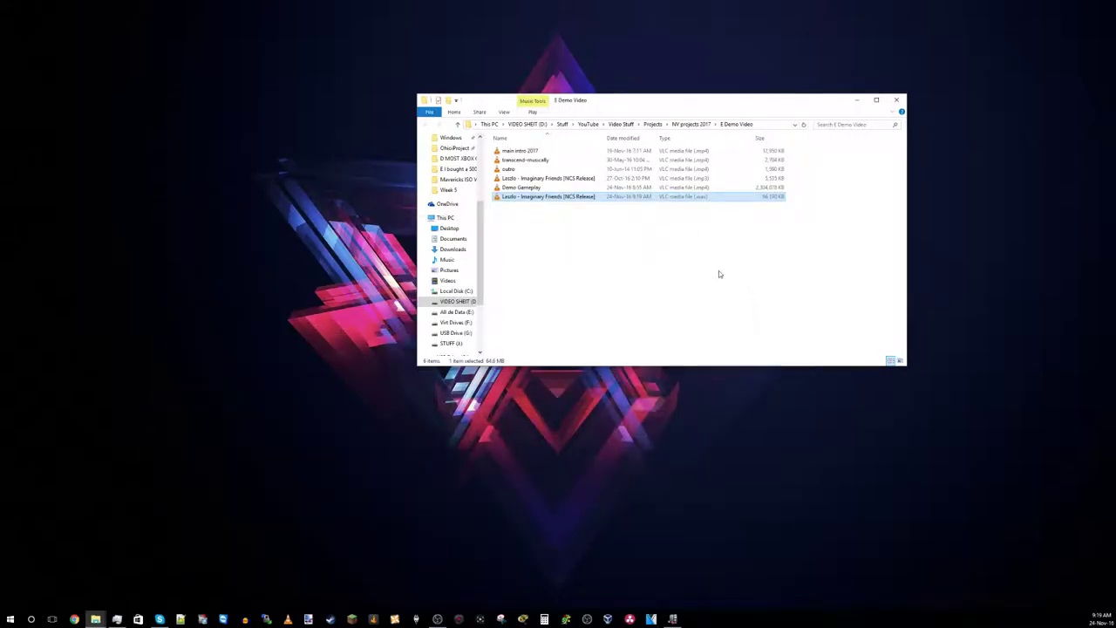
# Permanently delete the original Laszlo mp3 from E Demo Video
pyautogui.click(543, 178)
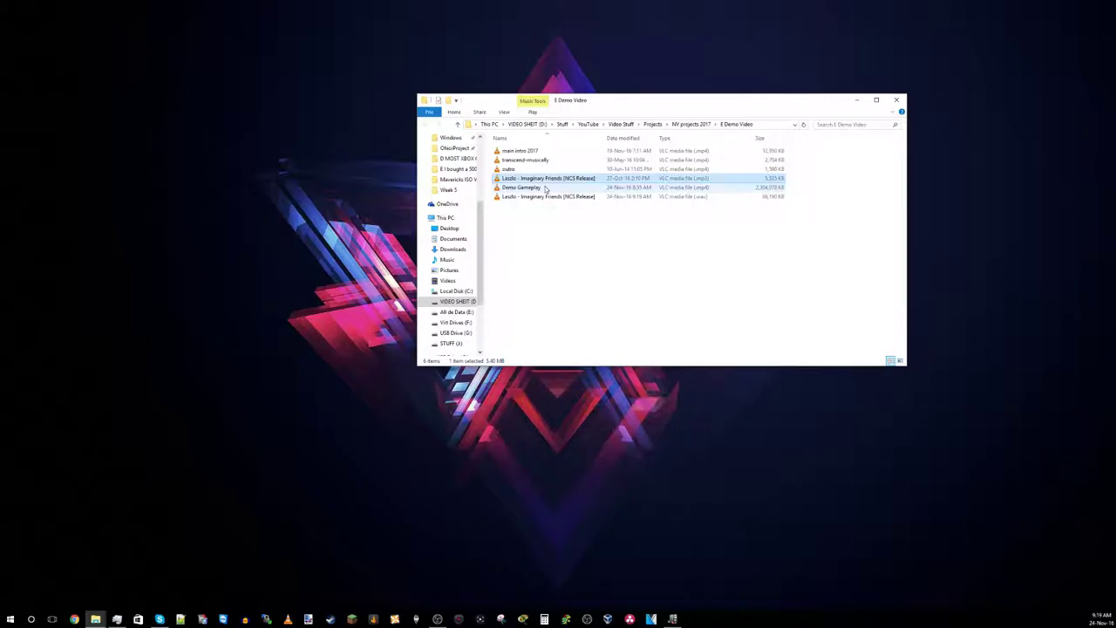
pyautogui.hotkey('shift', 'Delete')
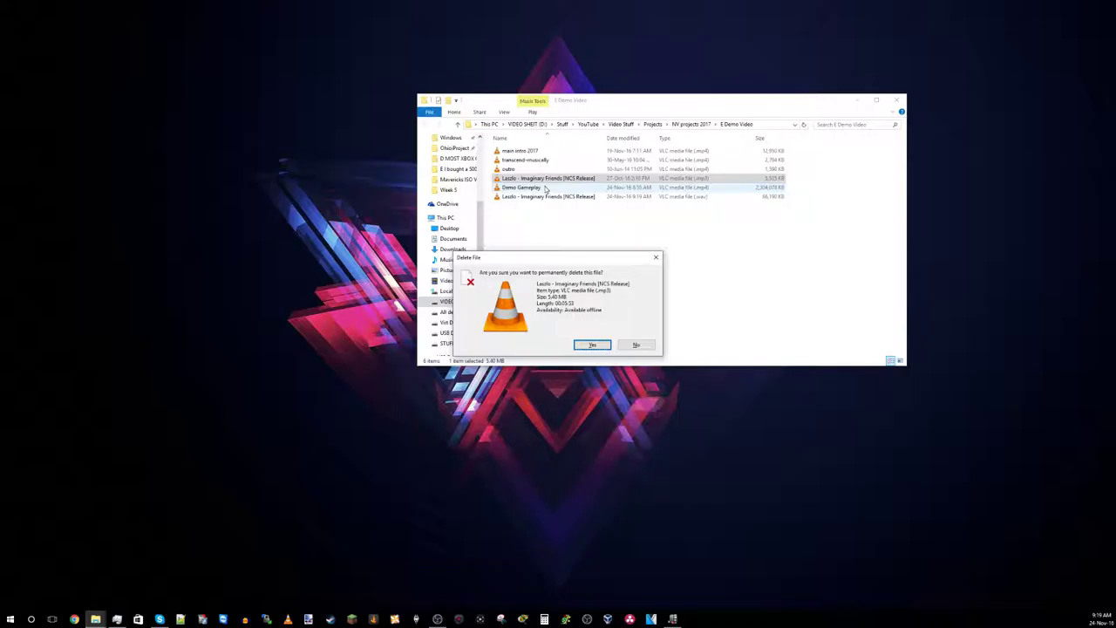
pyautogui.press('Return')
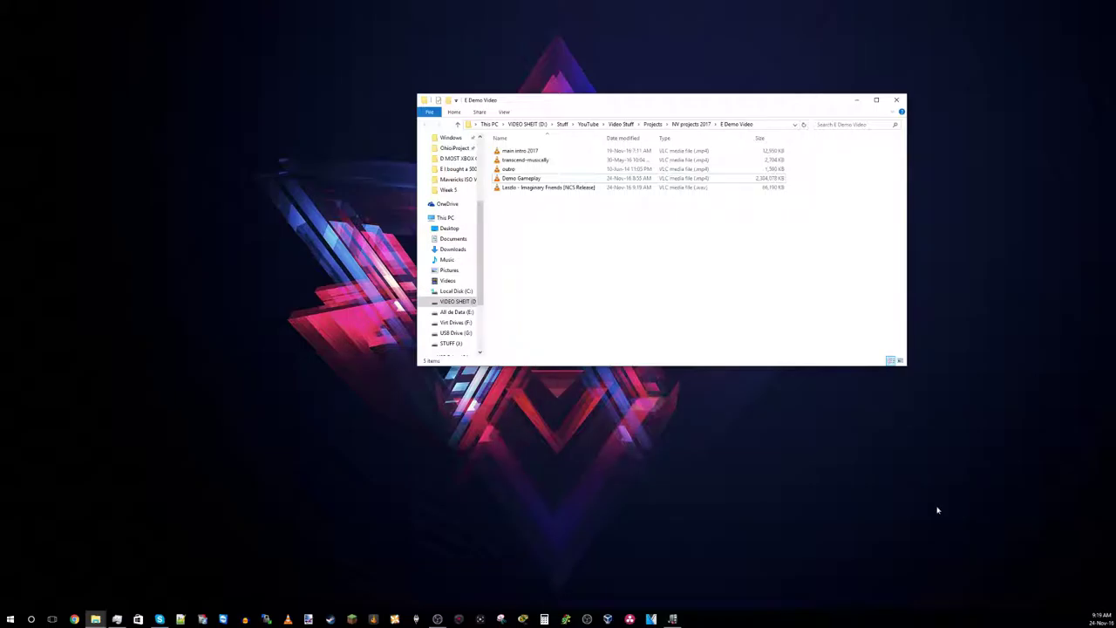
pyautogui.click(651, 619)
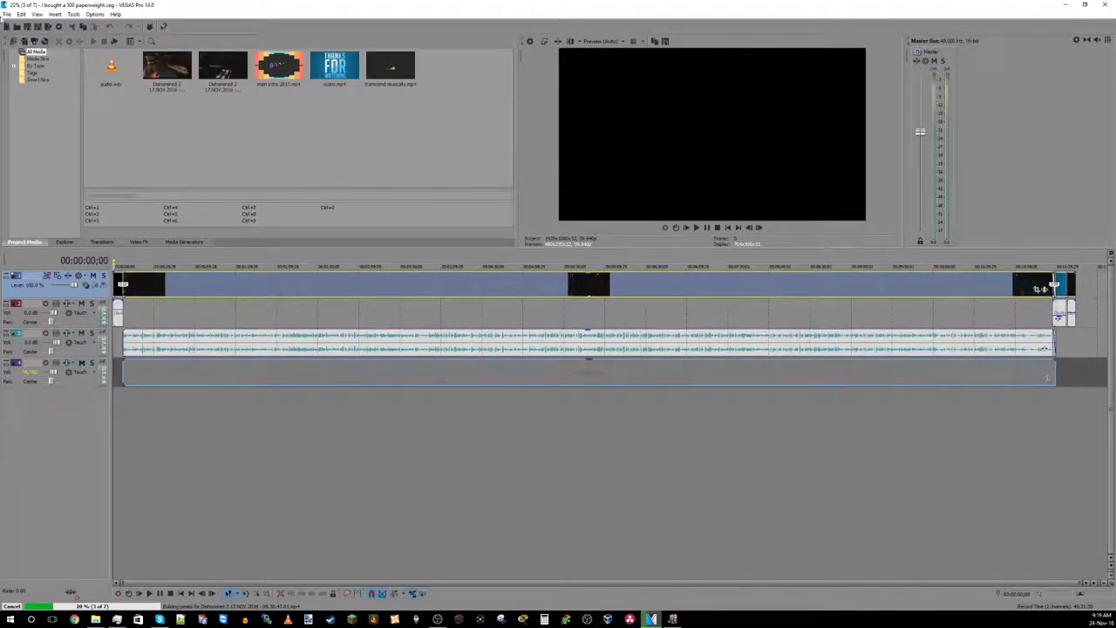
# Close the loaded VEGAS Pro project, cancelling the background peak-building operation
pyautogui.hotkey('alt', 'F4')
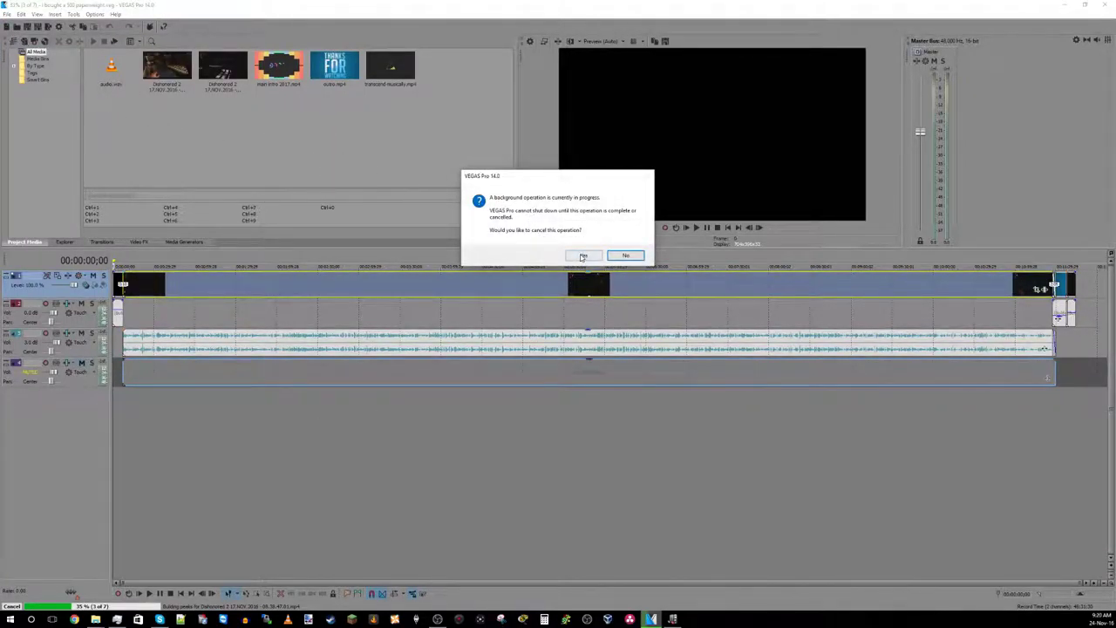
pyautogui.click(583, 256)
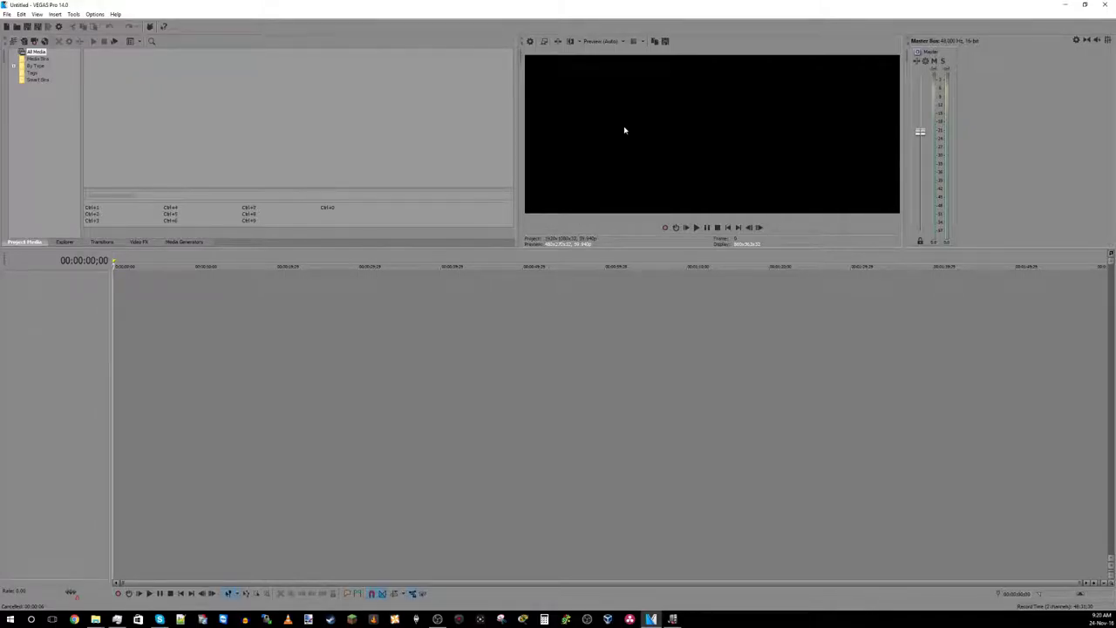
# Import all five E Demo Video files into VEGAS Pro's Project Media
pyautogui.click(84, 623)
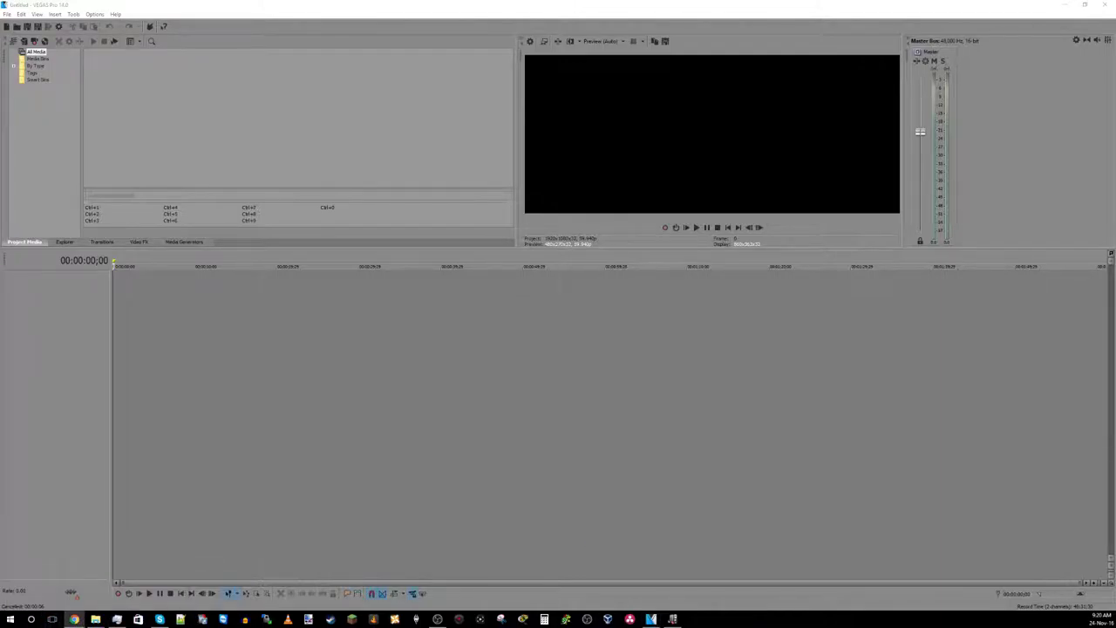
pyautogui.click(624, 556)
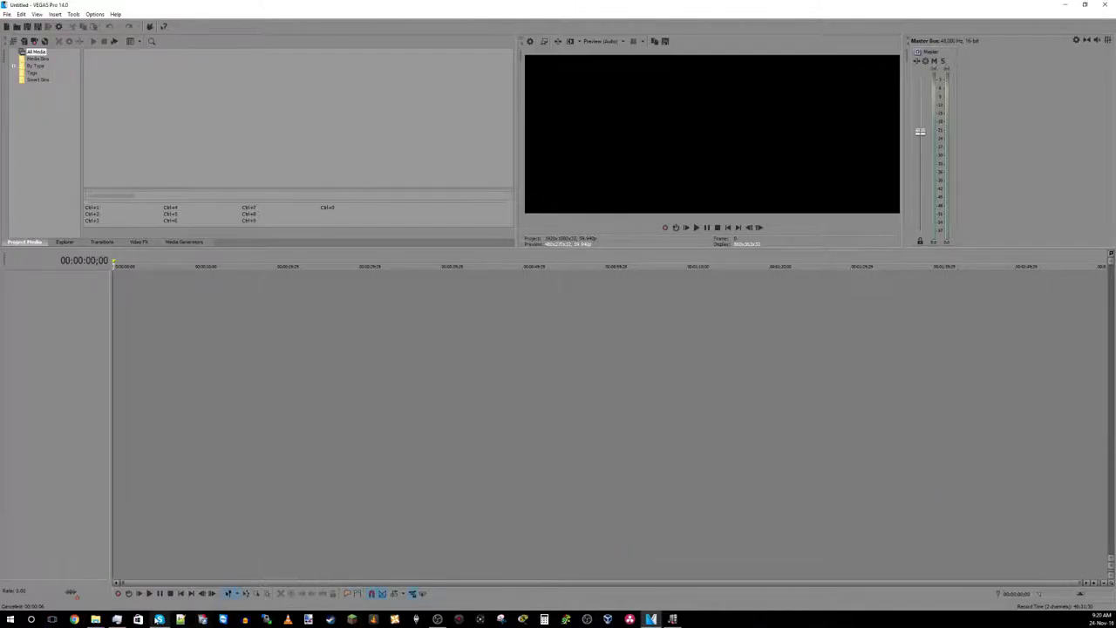
pyautogui.click(95, 619)
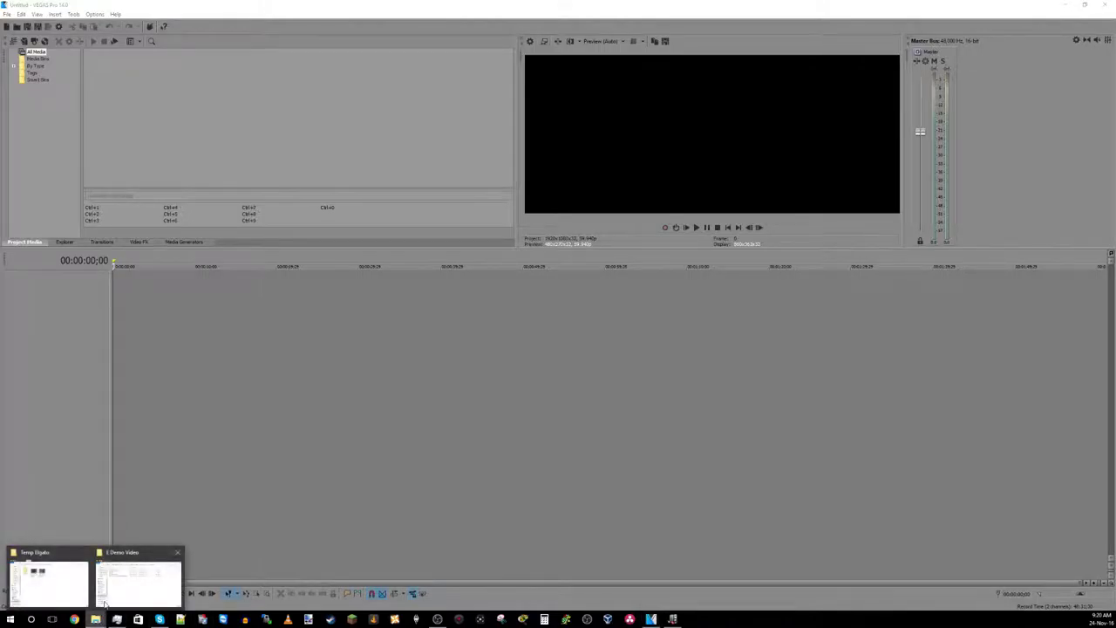
pyautogui.click(135, 578)
pyautogui.moveTo(598, 234); pyautogui.dragTo(527, 145)
pyautogui.moveTo(521, 178); pyautogui.dragTo(304, 139)
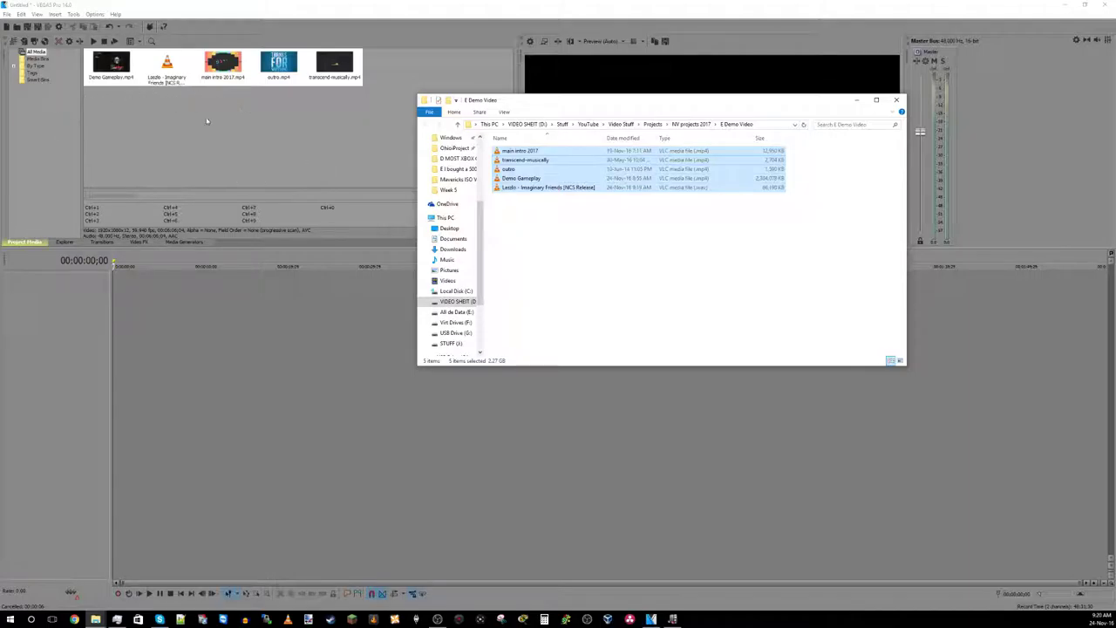
# Place main intro 2017.mp4 on the timeline, matching project video settings to the clip
pyautogui.click(161, 150)
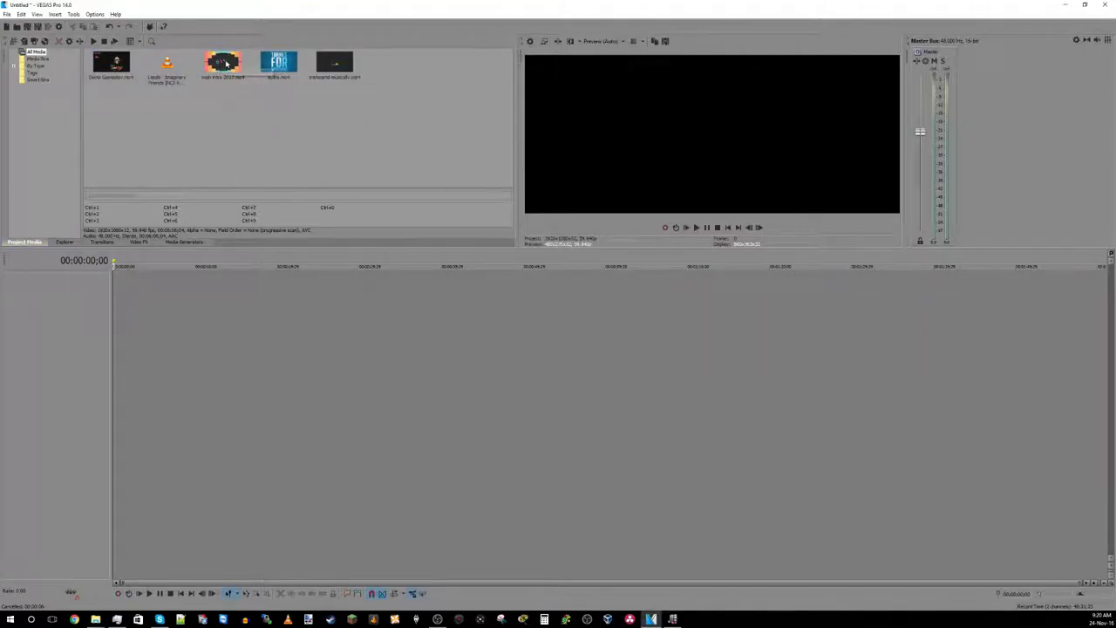
pyautogui.click(210, 77)
pyautogui.moveTo(262, 295); pyautogui.dragTo(50, 336)
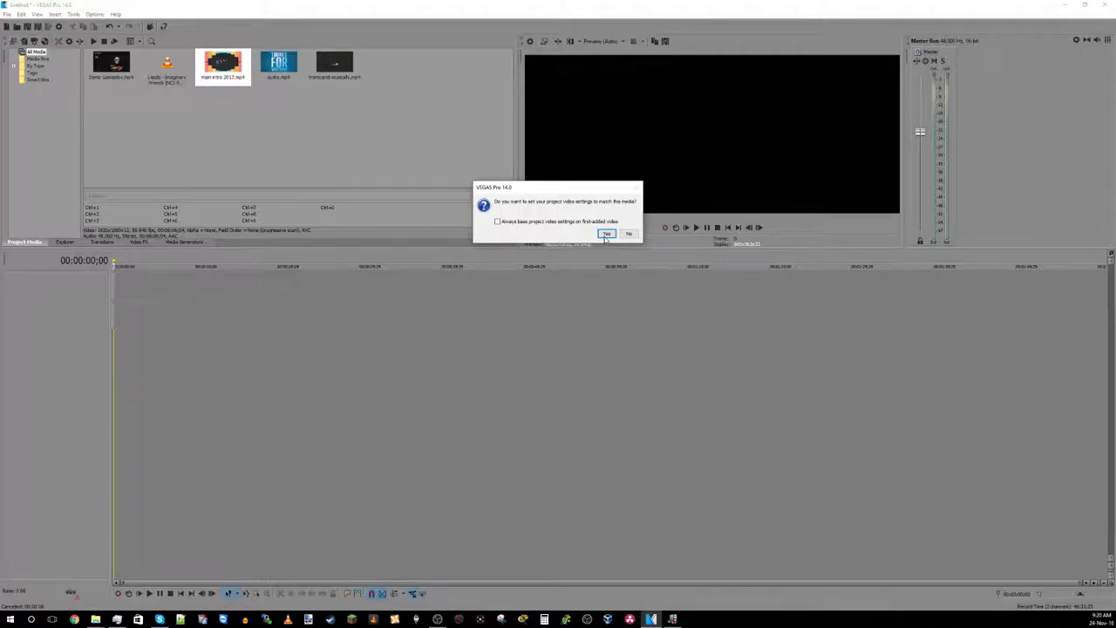
pyautogui.click(605, 235)
# Add the intro clip, lower its audio to about -6.4 dB, and preview playback
pyautogui.click(140, 310)
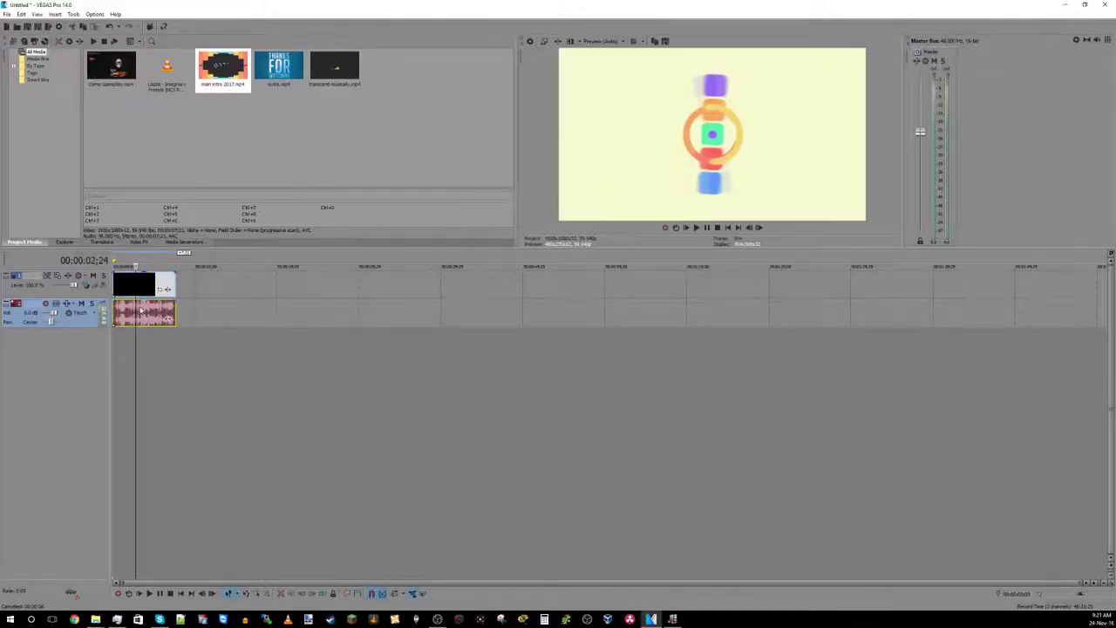
pyautogui.moveTo(139, 300); pyautogui.dragTo(143, 318)
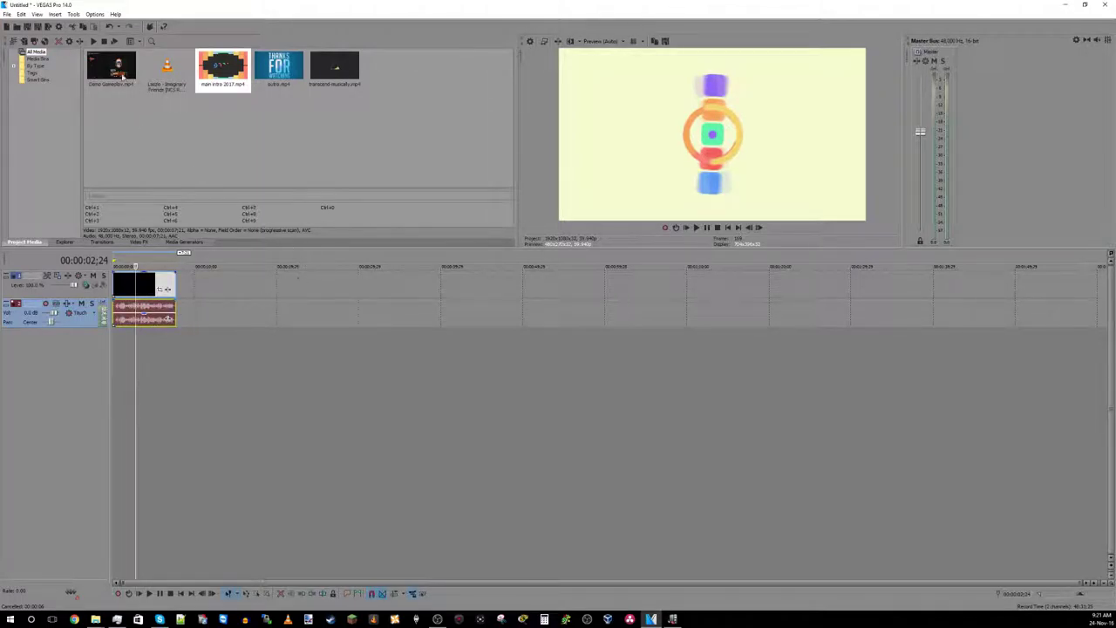
pyautogui.press('space')
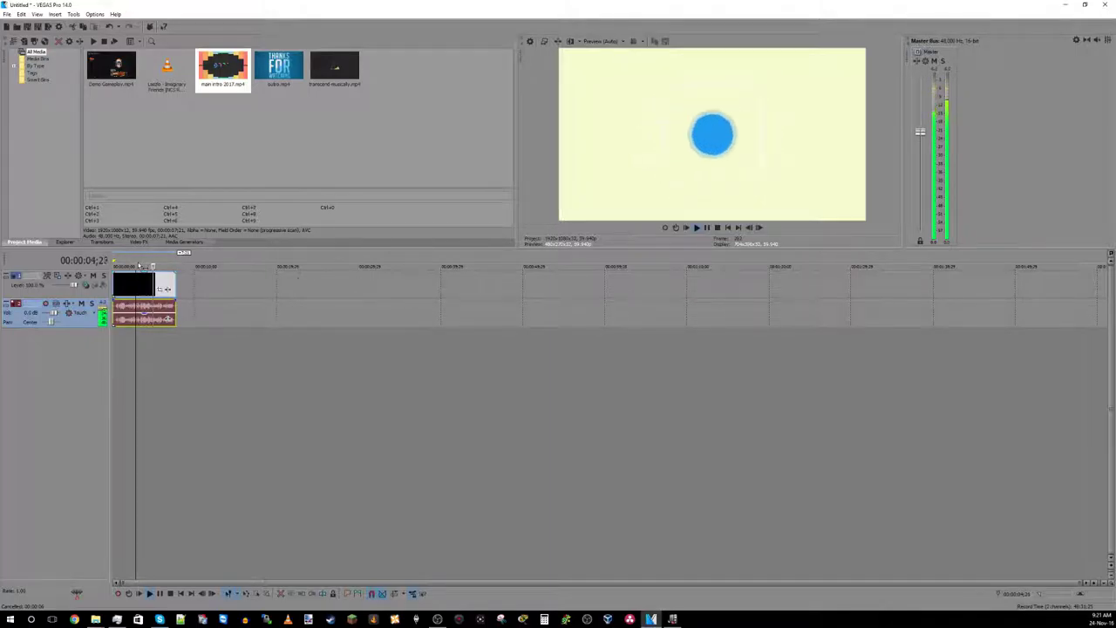
pyautogui.press('space')
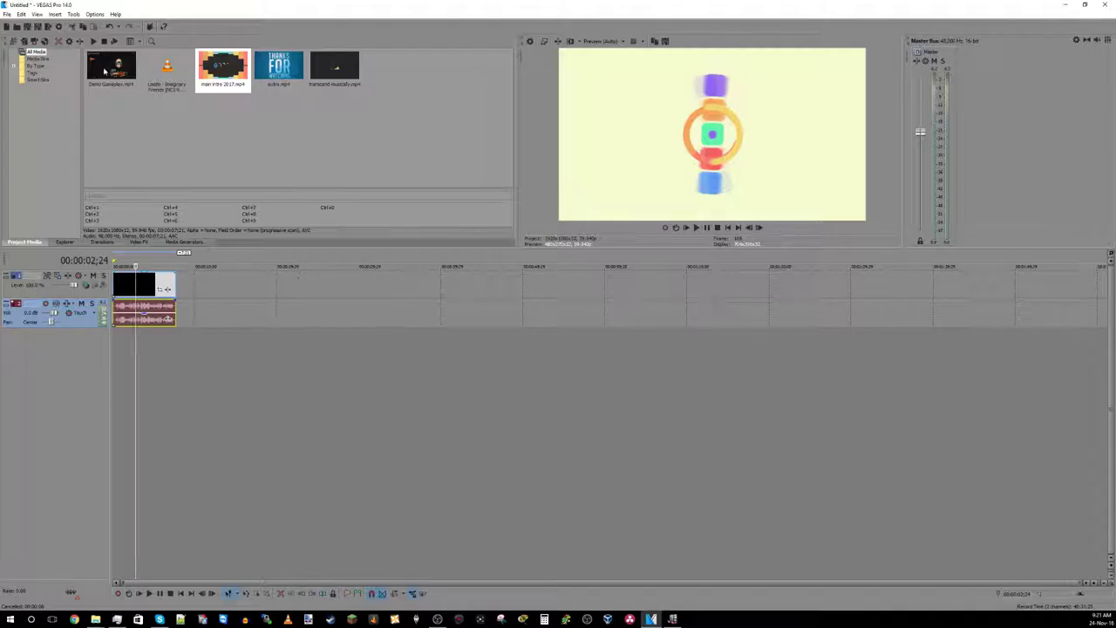
pyautogui.moveTo(107, 71); pyautogui.dragTo(206, 297)
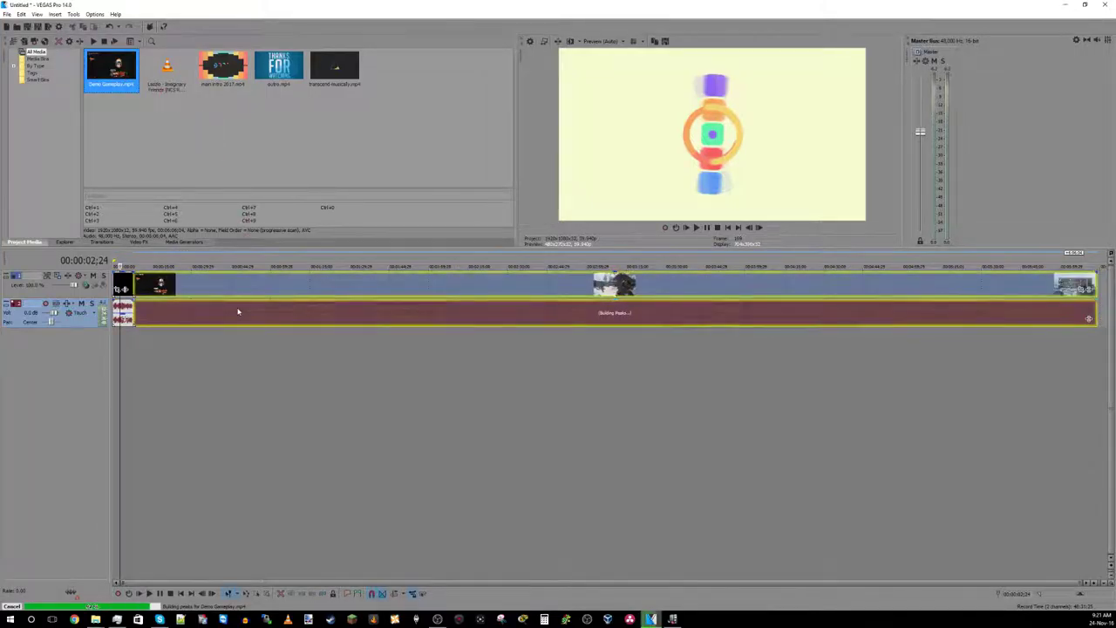
# Place Demo Gameplay.mp4 after the intro on tracks 3–4 and nudge it slightly earlier
pyautogui.moveTo(239, 362); pyautogui.dragTo(240, 321)
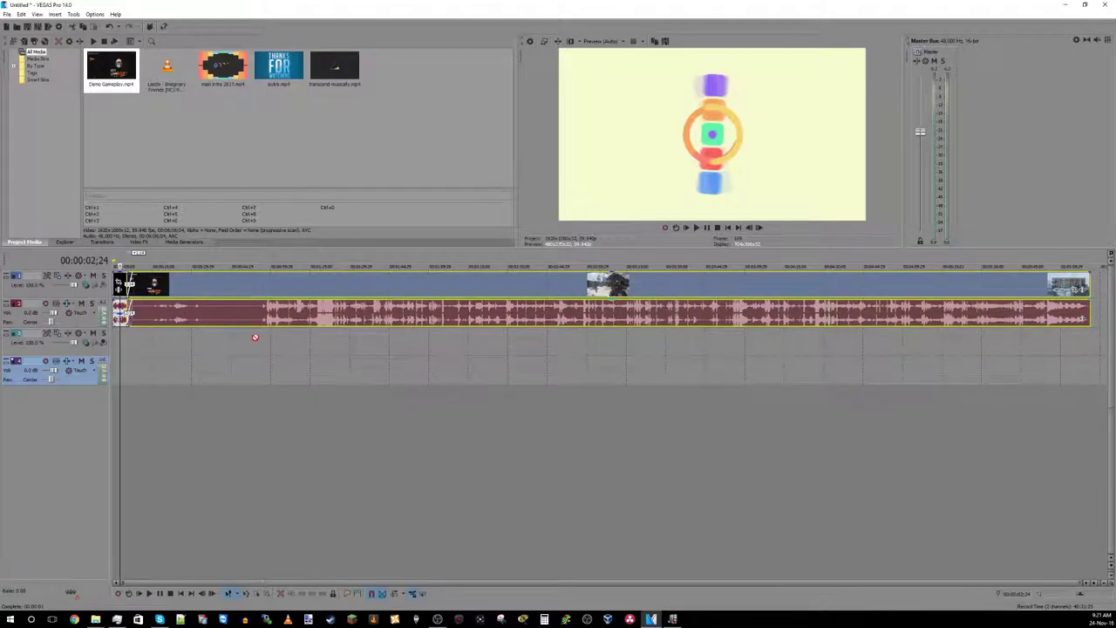
pyautogui.moveTo(260, 349); pyautogui.dragTo(249, 286)
pyautogui.scroll(4, 320, 321)
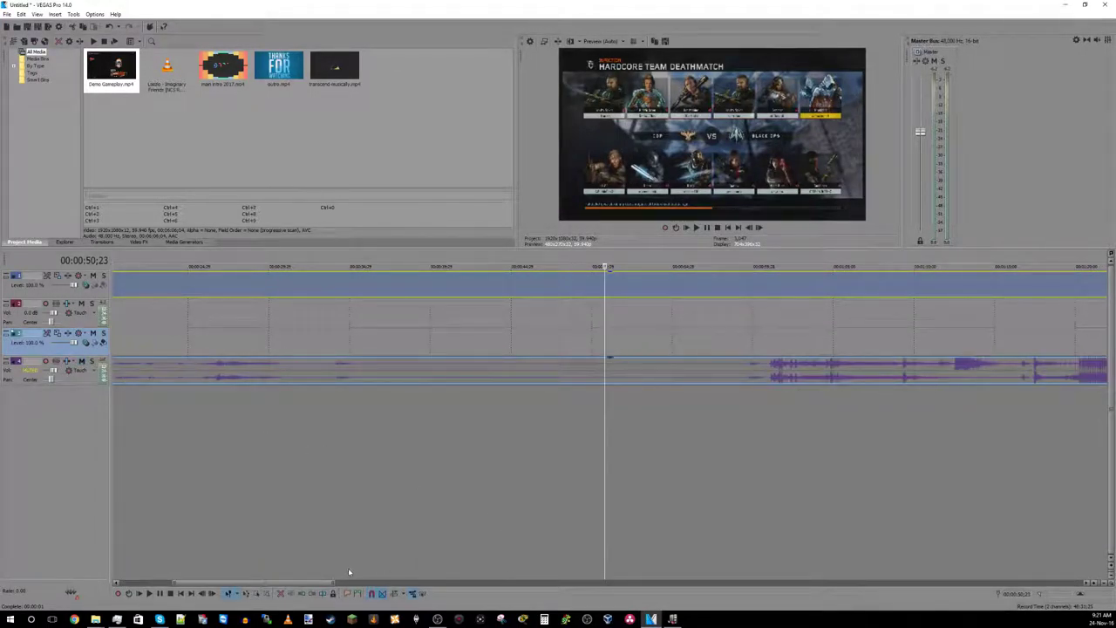
pyautogui.moveTo(312, 583); pyautogui.dragTo(250, 584)
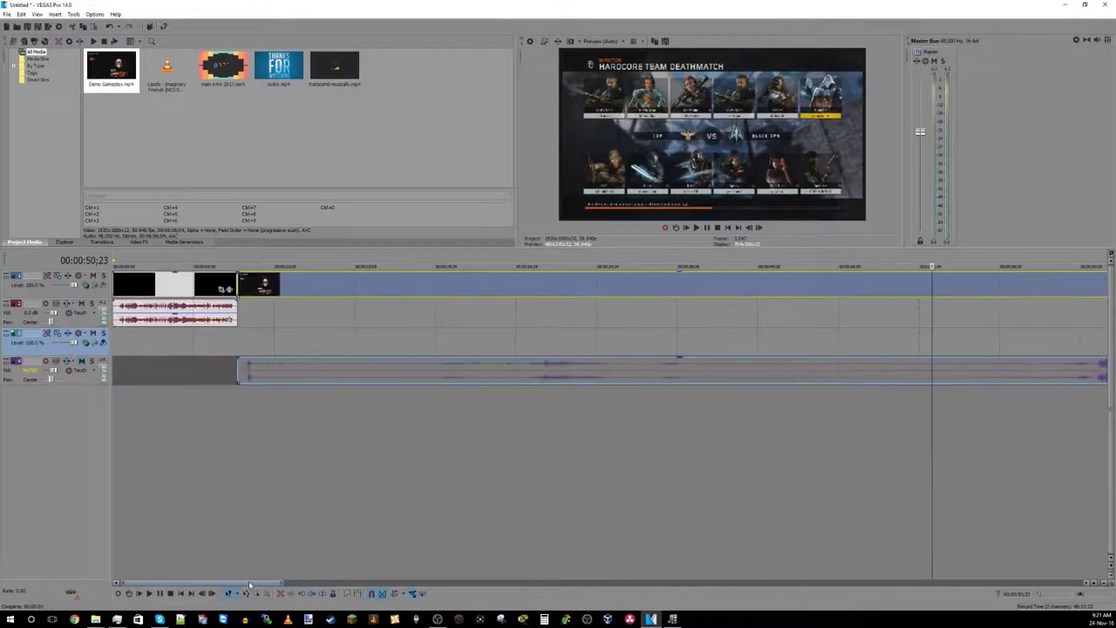
pyautogui.click(315, 364)
pyautogui.moveTo(315, 364); pyautogui.dragTo(308, 370)
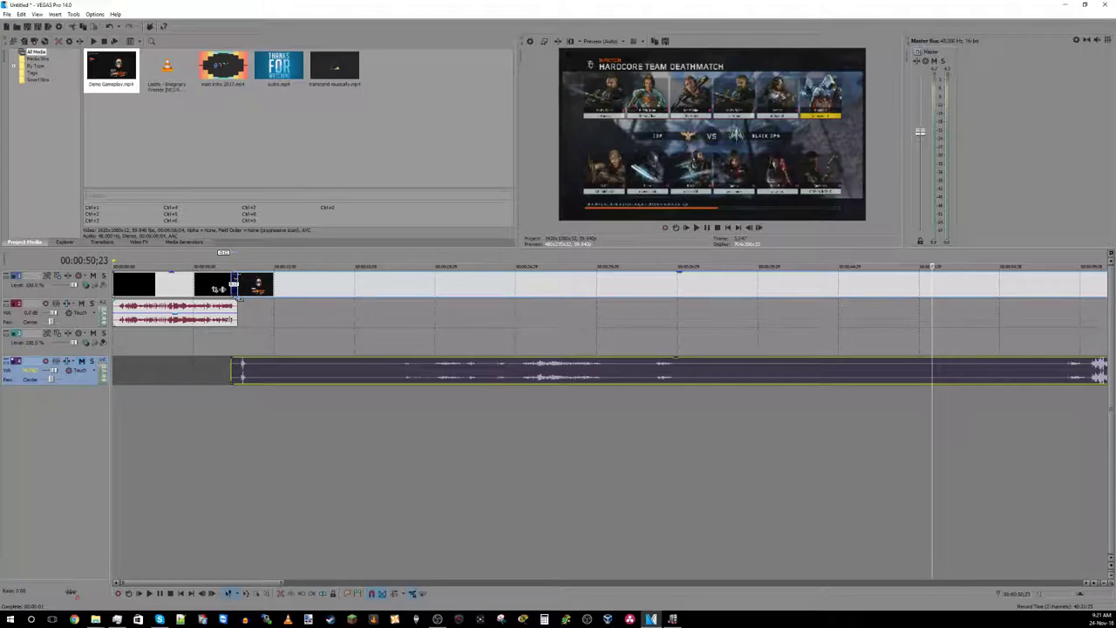
pyautogui.click(232, 310)
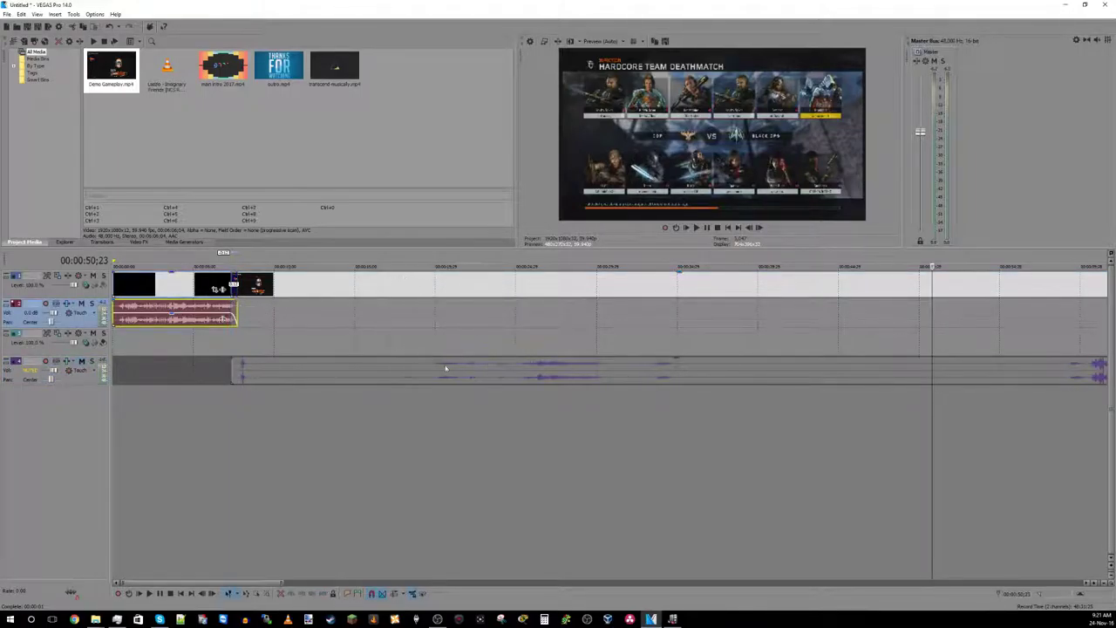
pyautogui.scroll(-5, 543, 469)
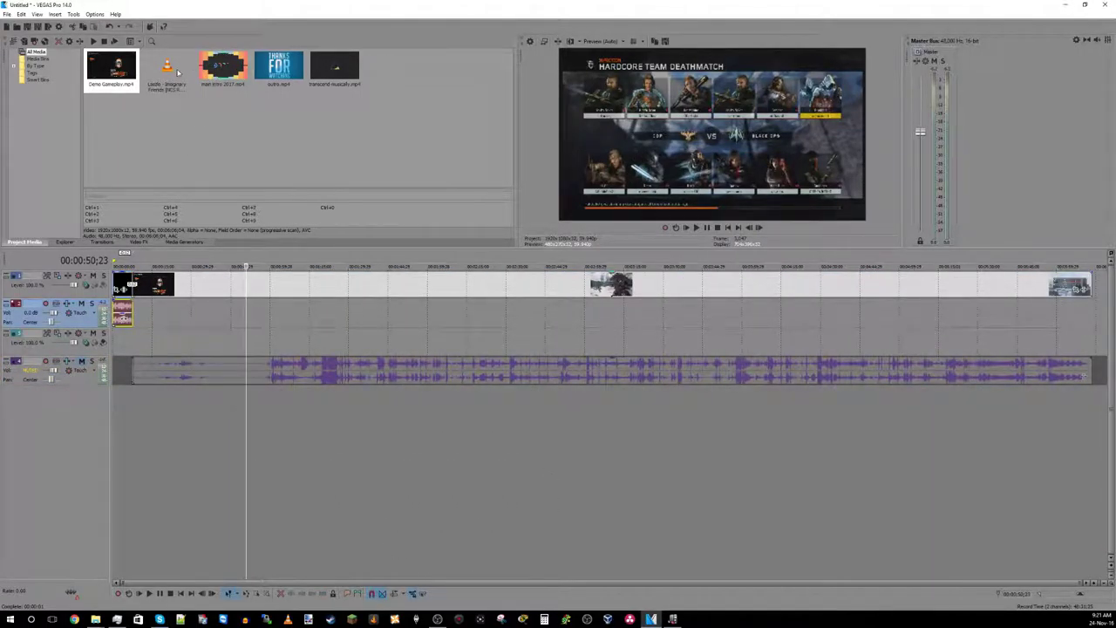
# Drop the Laszlo music file onto audio track 2 and shift it slightly later
pyautogui.moveTo(169, 75); pyautogui.dragTo(159, 314)
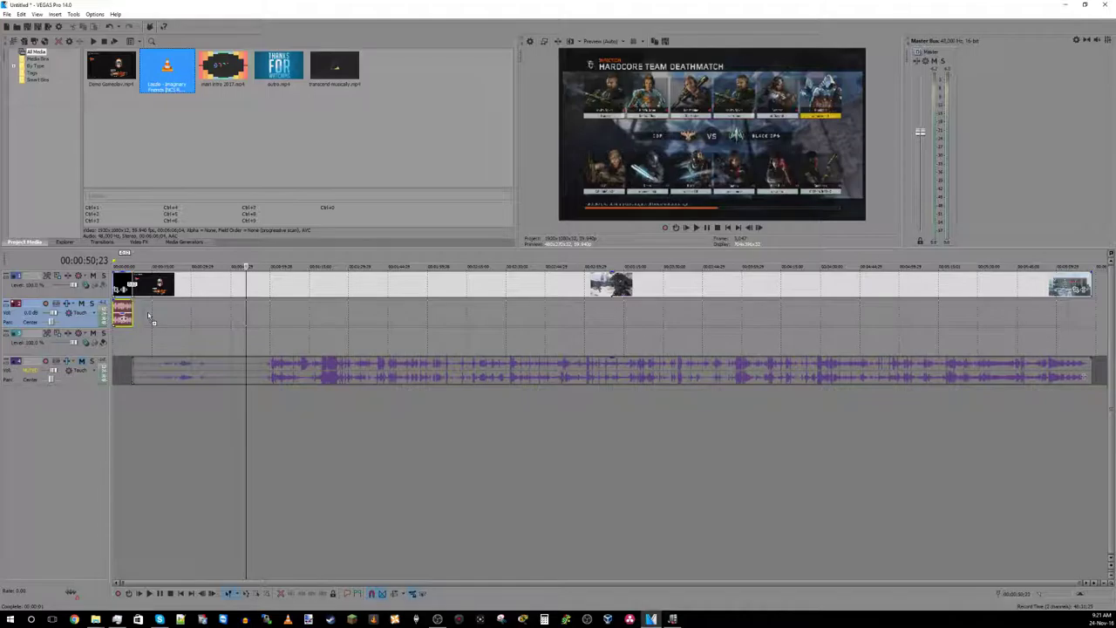
pyautogui.moveTo(149, 315); pyautogui.dragTo(148, 311)
pyautogui.click(305, 316)
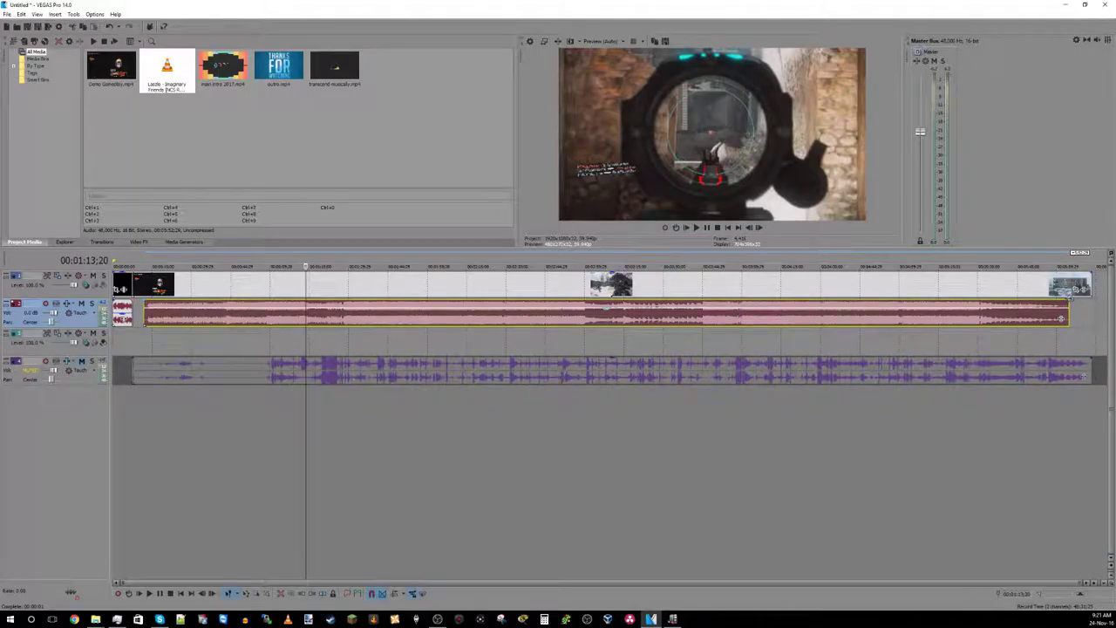
pyautogui.moveTo(288, 323); pyautogui.dragTo(318, 323)
# Preview playback from near the start and slide the music to start further into the gameplay
pyautogui.click(133, 265)
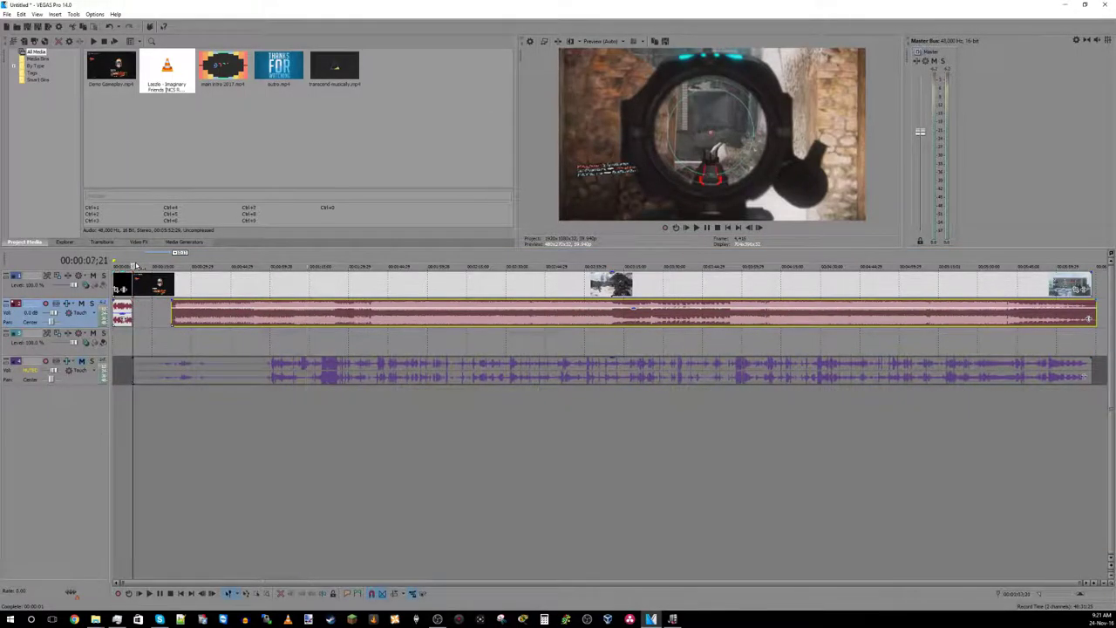
pyautogui.press('space')
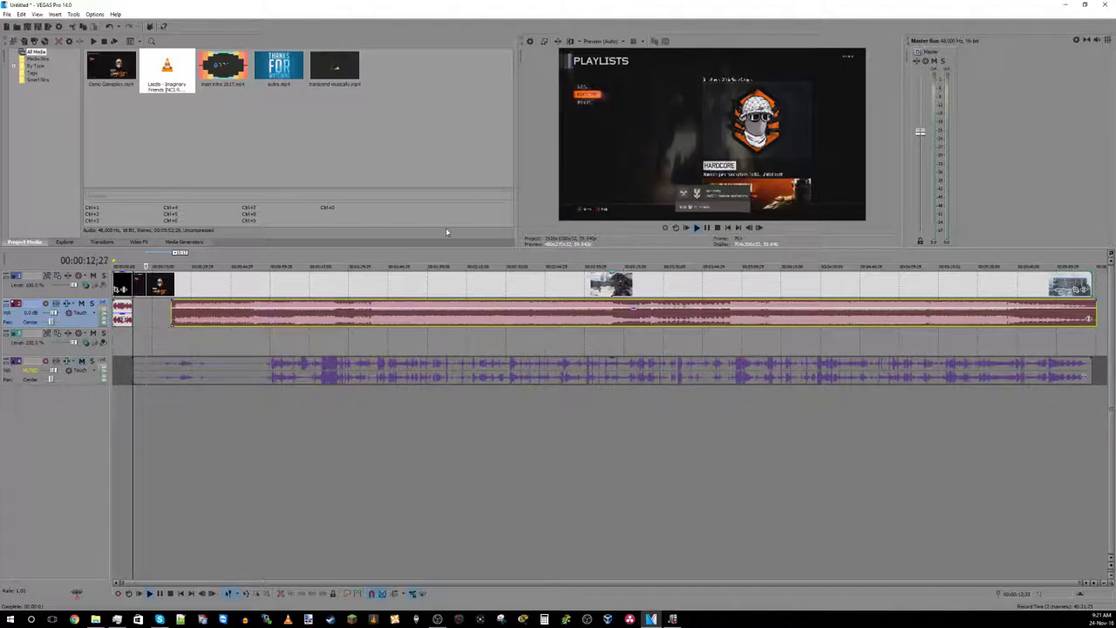
pyautogui.click(165, 264)
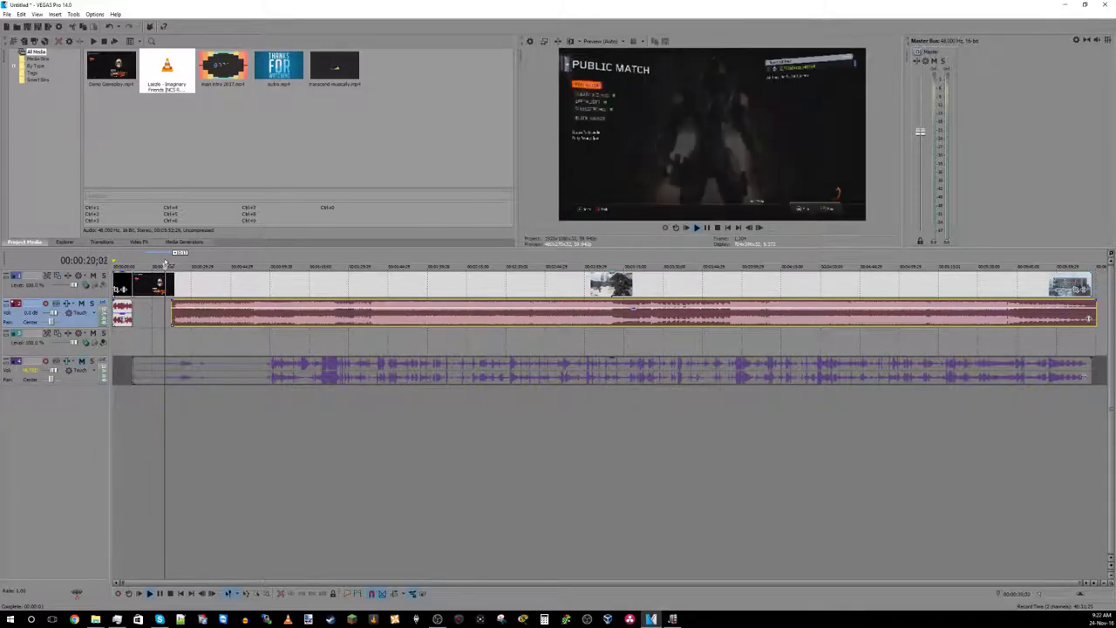
pyautogui.moveTo(200, 314); pyautogui.dragTo(317, 315)
pyautogui.click(204, 265)
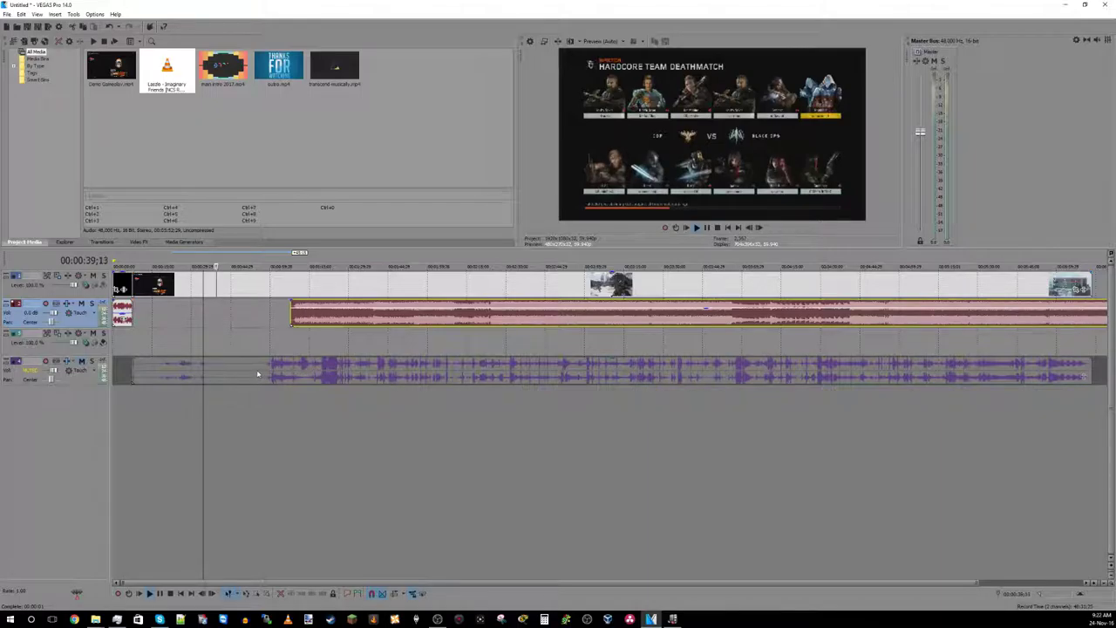
pyautogui.click(258, 375)
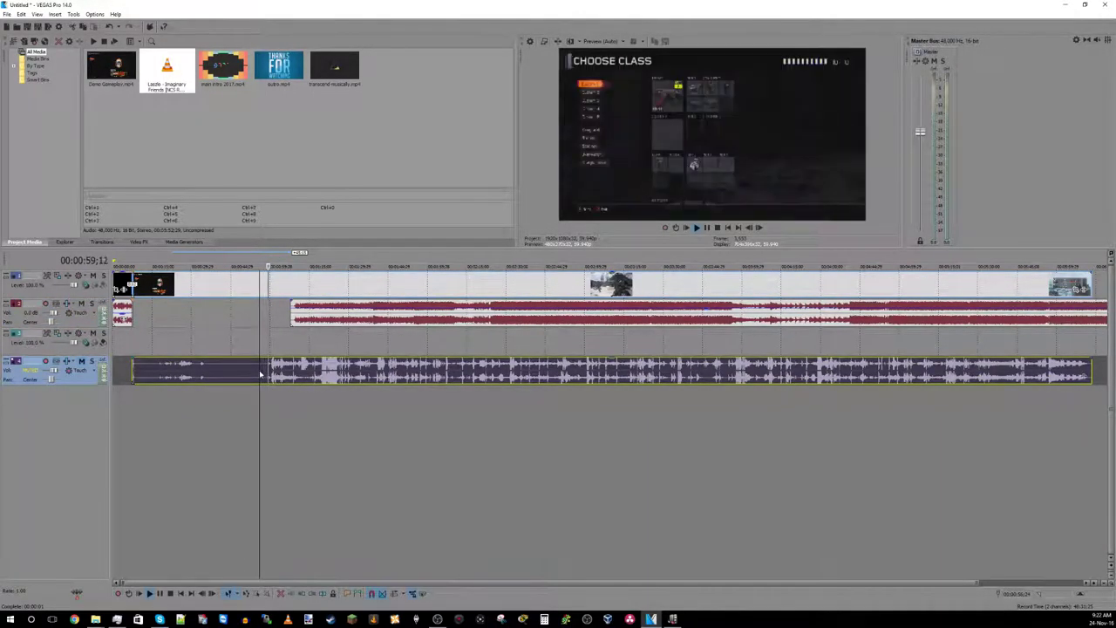
# Split off and delete the gameplay's opening, then slide the rest left to close the gap
pyautogui.press('s')
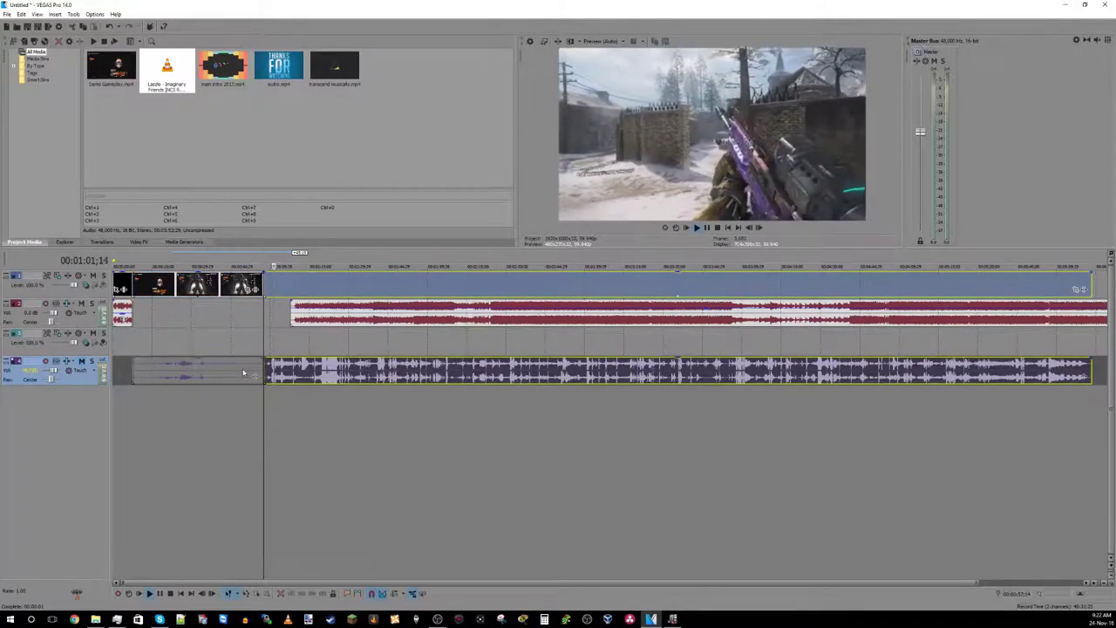
pyautogui.click(241, 373)
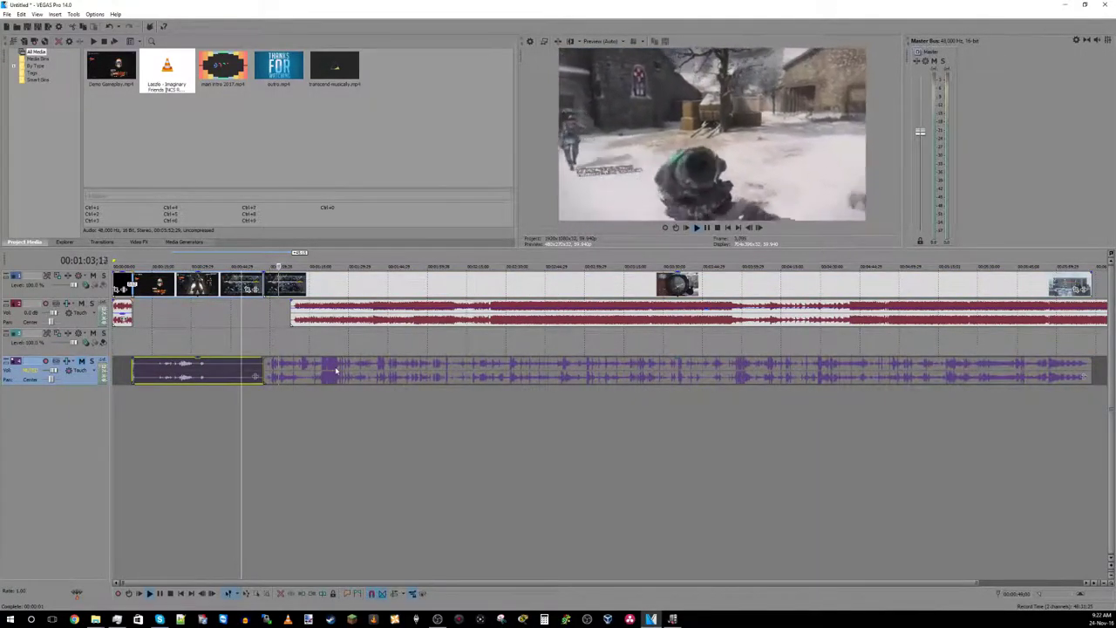
pyautogui.press('Delete')
pyautogui.moveTo(390, 375); pyautogui.dragTo(259, 373)
pyautogui.scroll(6, 259, 373)
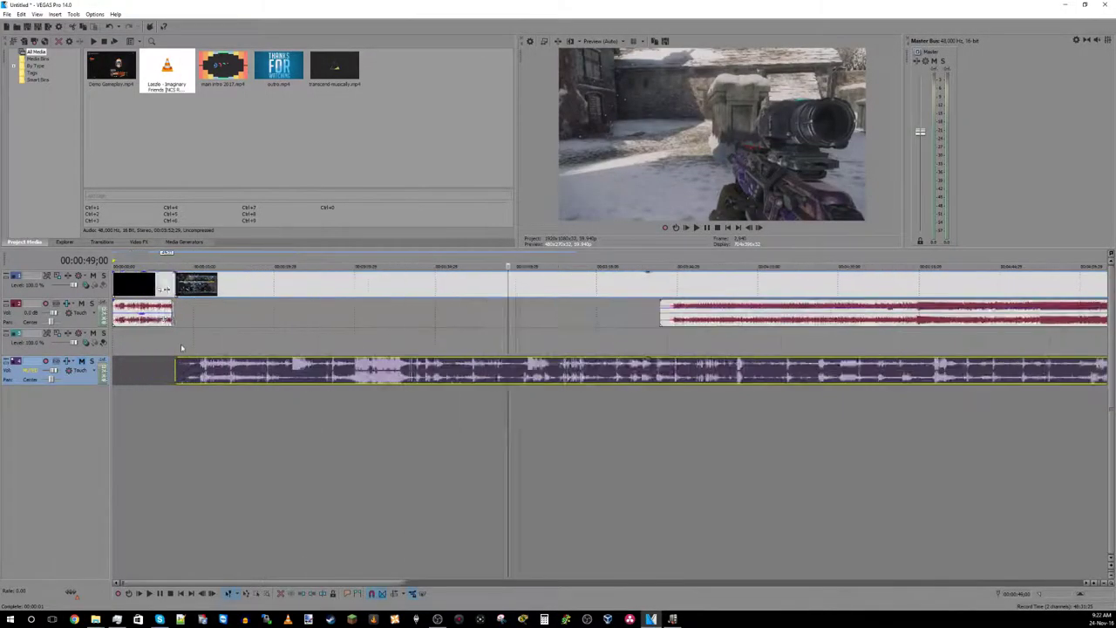
pyautogui.moveTo(280, 582); pyautogui.dragTo(254, 584)
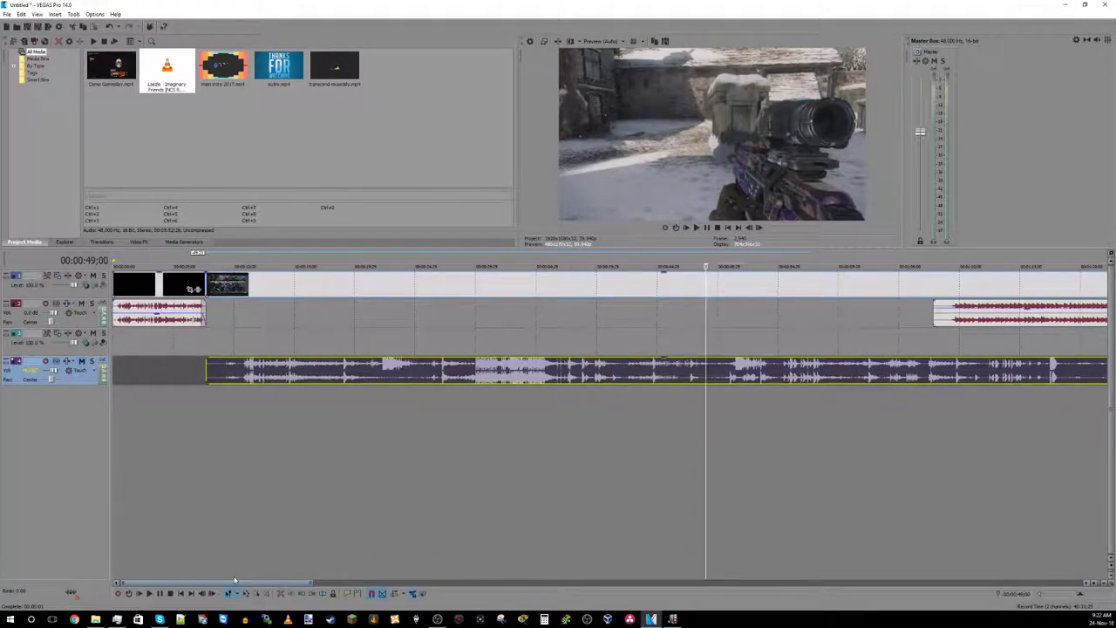
# Move the music clip on track 2 to start right after the intro
pyautogui.click(301, 284)
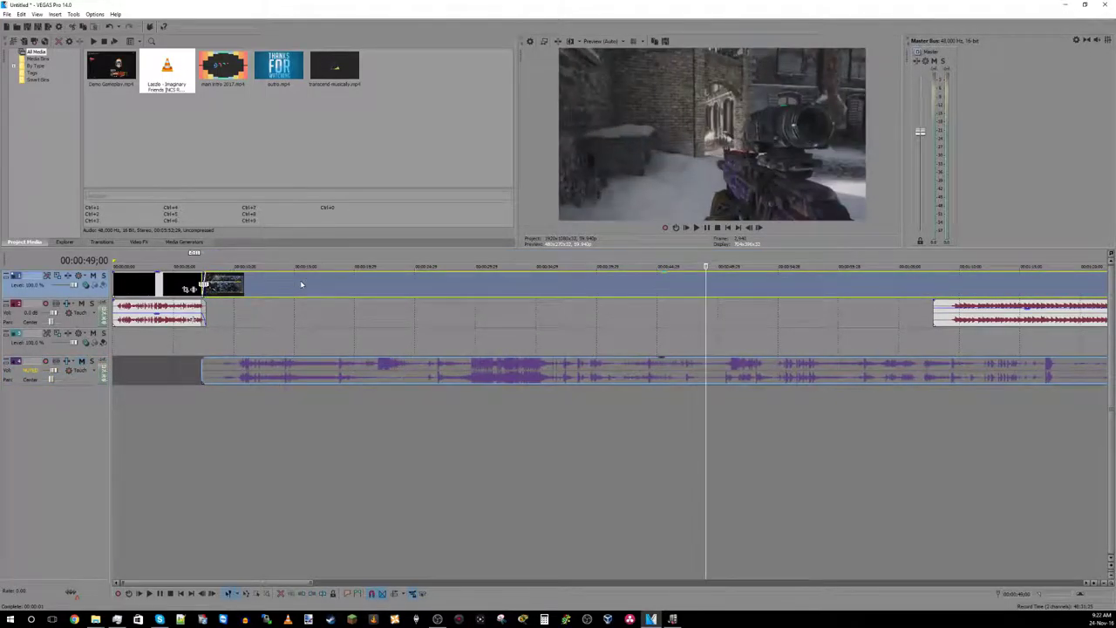
pyautogui.click(1004, 313)
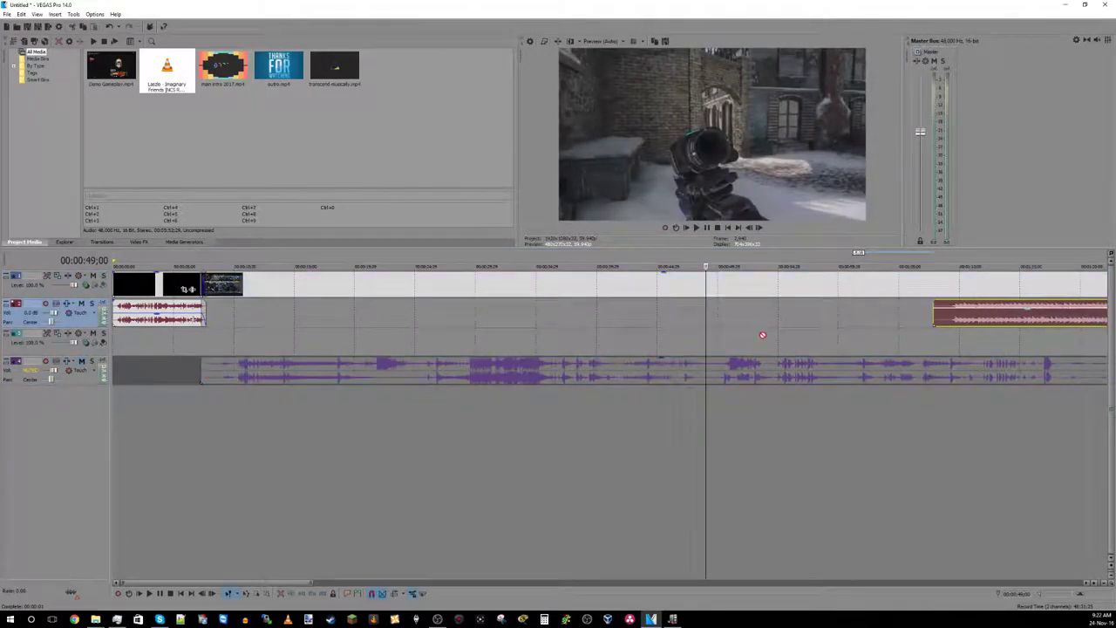
pyautogui.moveTo(413, 336); pyautogui.dragTo(260, 321)
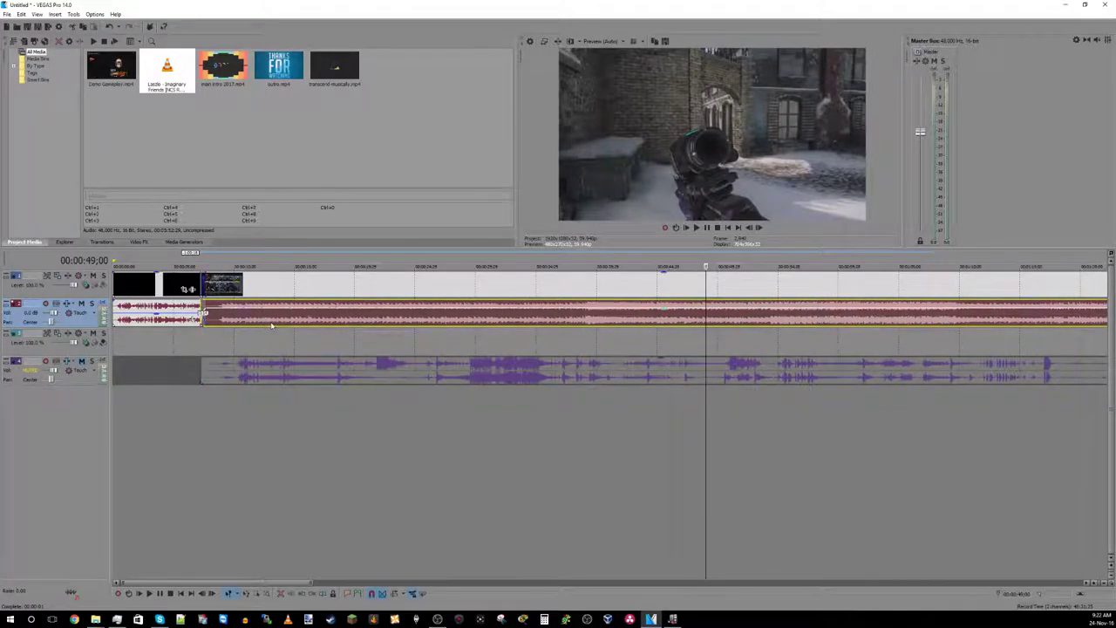
pyautogui.scroll(-6, 602, 414)
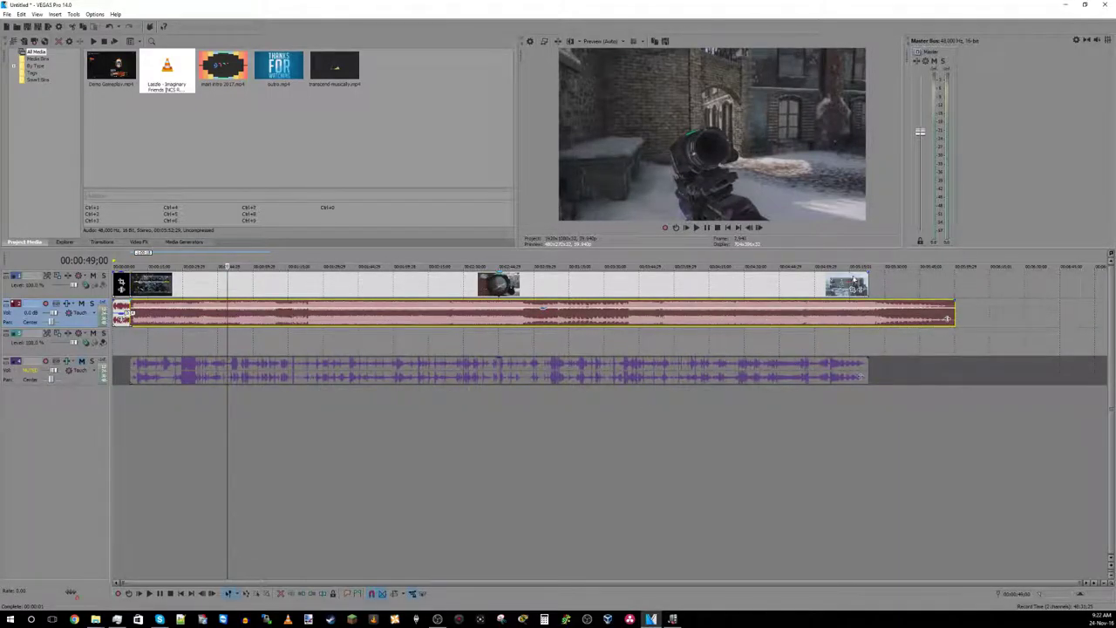
# Trim the music at the gameplay's end, give it a short fade-out, and bring in outro.mp4
pyautogui.click(872, 324)
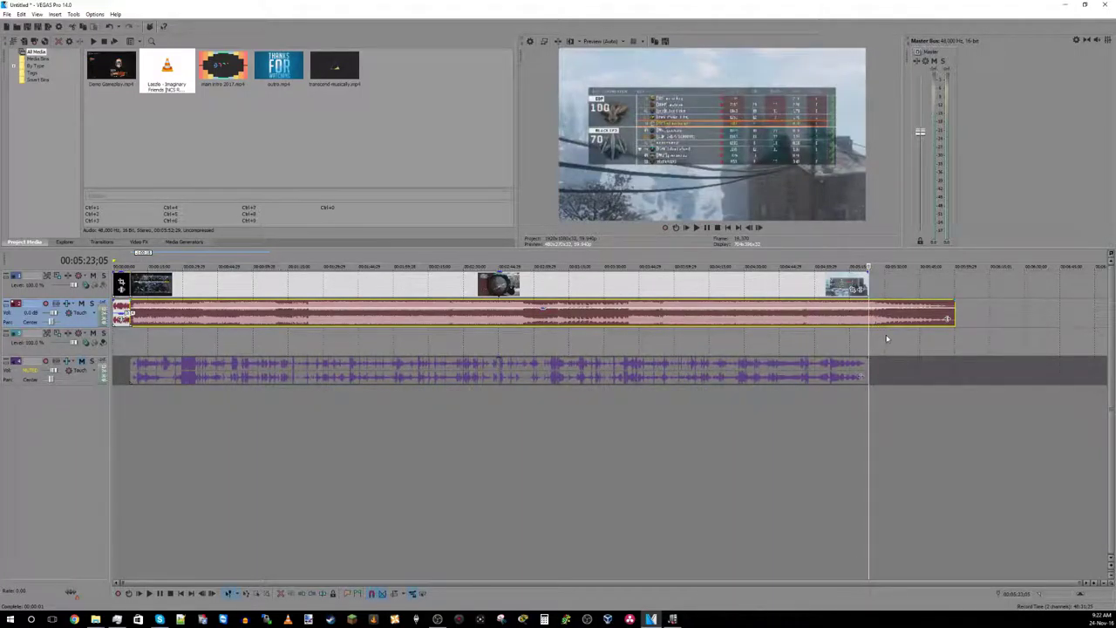
pyautogui.press('s')
pyautogui.press('Delete')
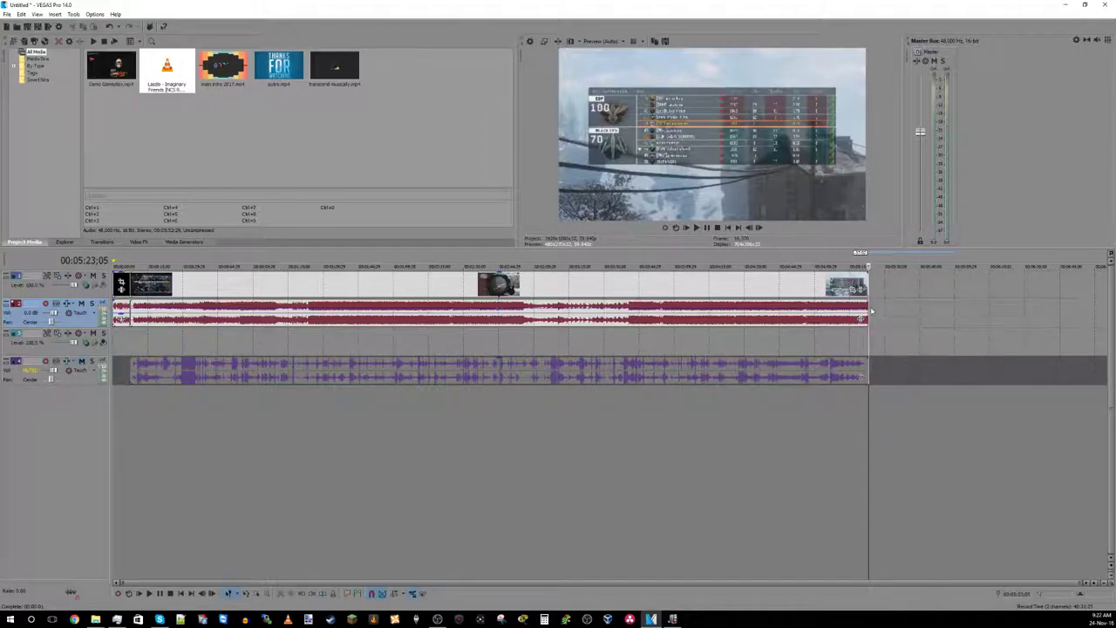
pyautogui.click(869, 312)
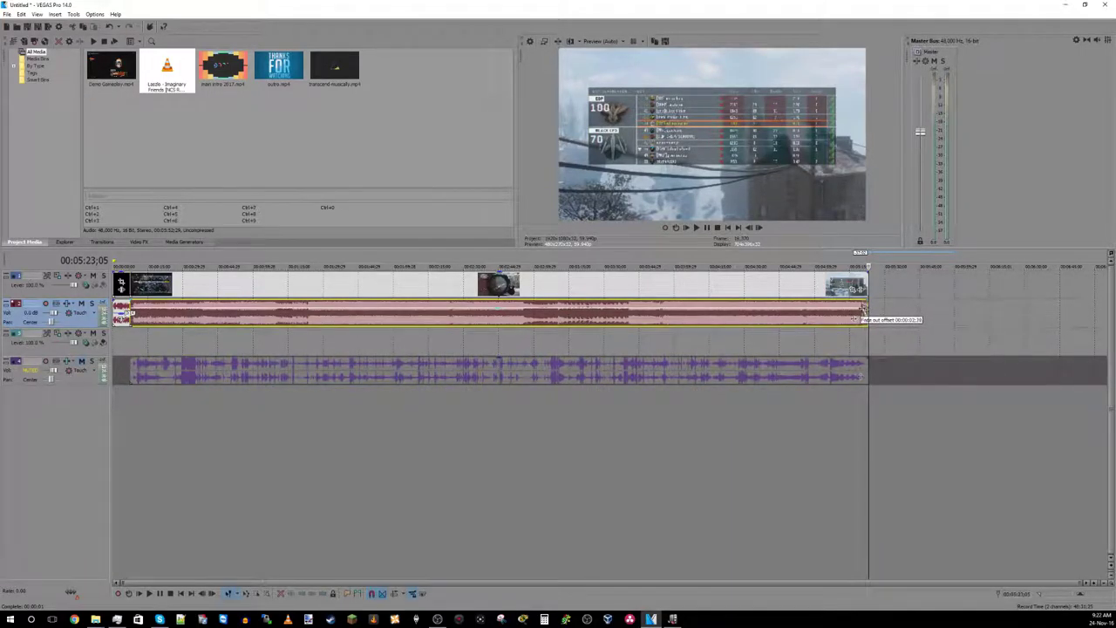
pyautogui.moveTo(863, 311); pyautogui.dragTo(851, 318)
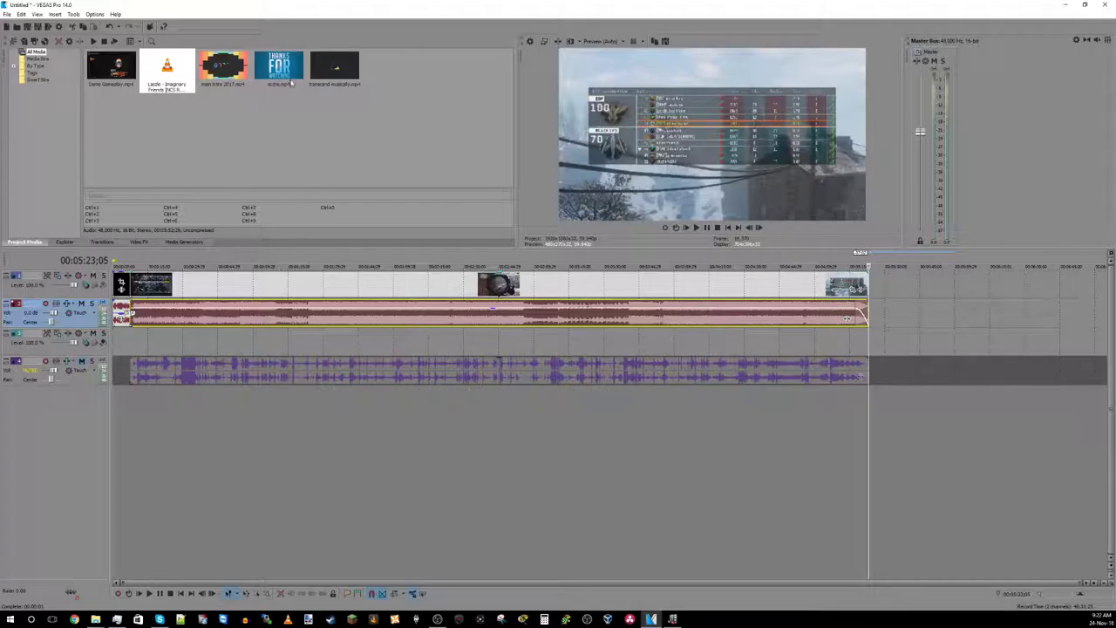
pyautogui.moveTo(290, 80); pyautogui.dragTo(862, 317)
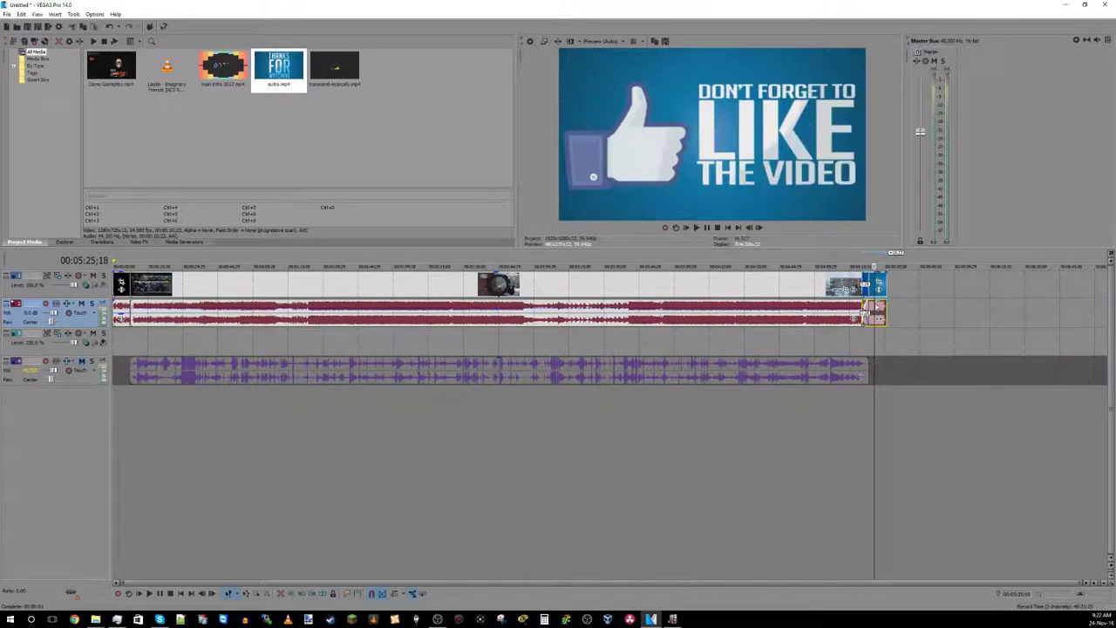
# Place outro.mp4 after the gameplay, its audio on the lower track and video on track 1
pyautogui.moveTo(877, 305); pyautogui.dragTo(882, 311)
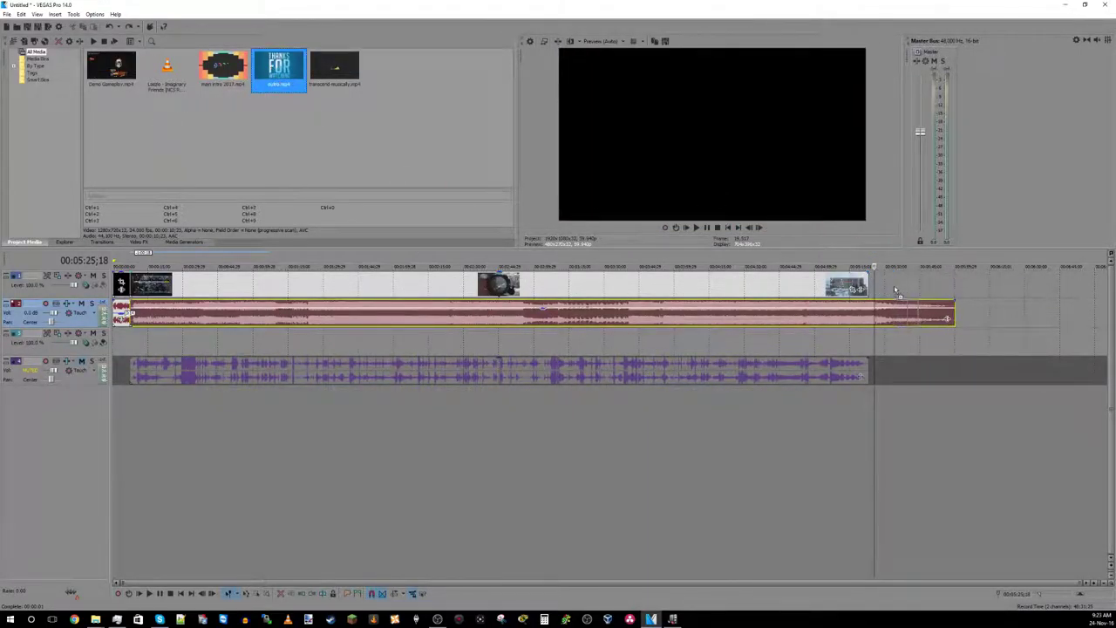
pyautogui.moveTo(981, 288); pyautogui.dragTo(982, 290)
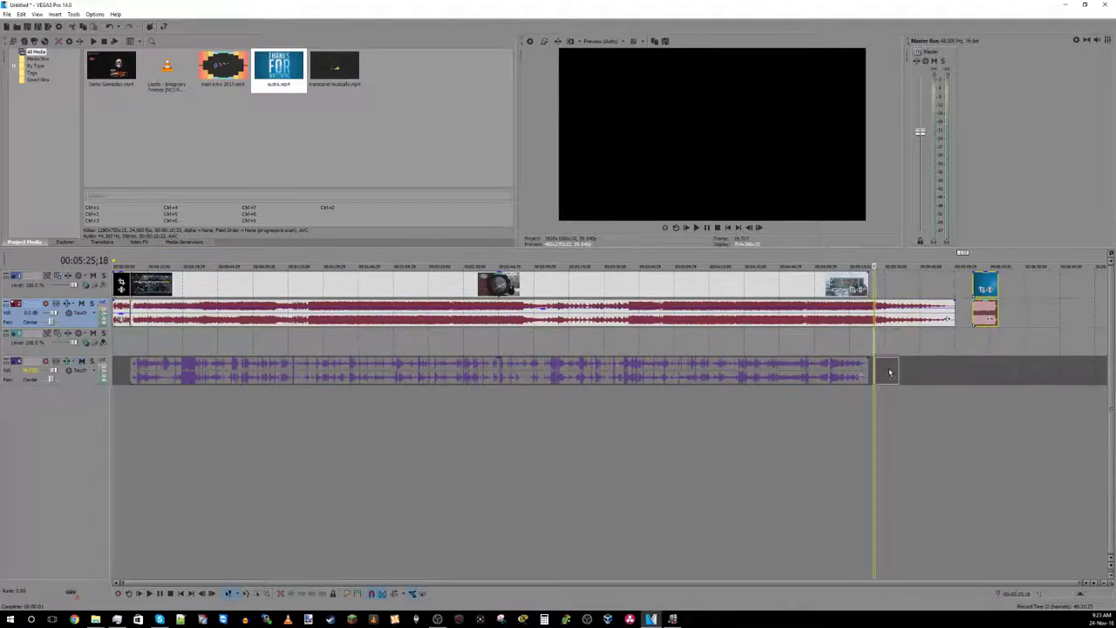
pyautogui.moveTo(890, 373); pyautogui.dragTo(886, 370)
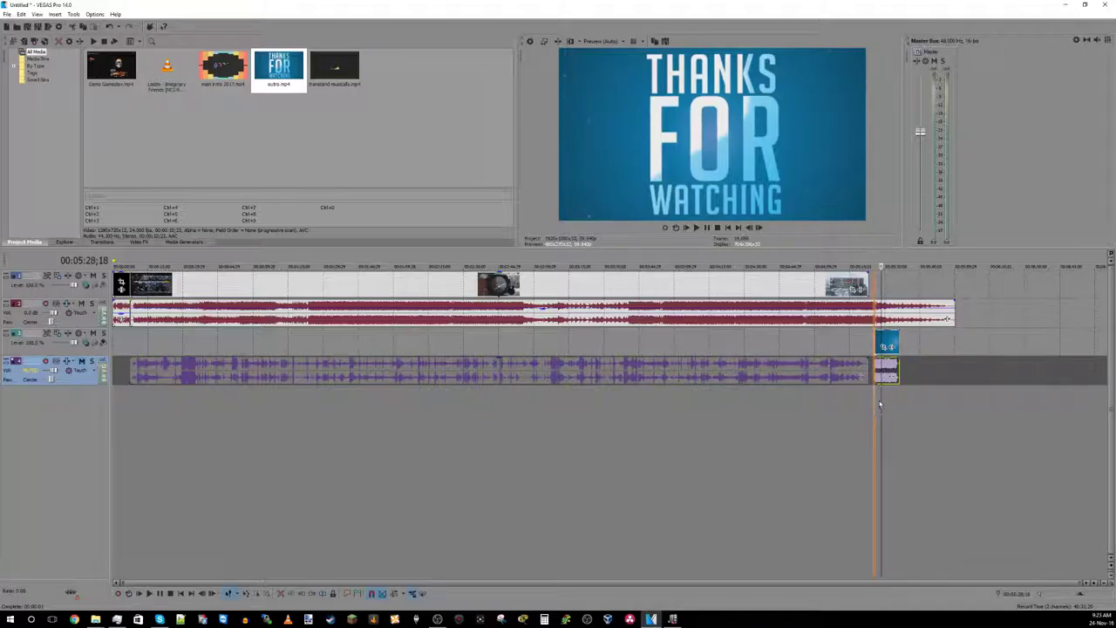
pyautogui.moveTo(882, 373); pyautogui.dragTo(878, 377)
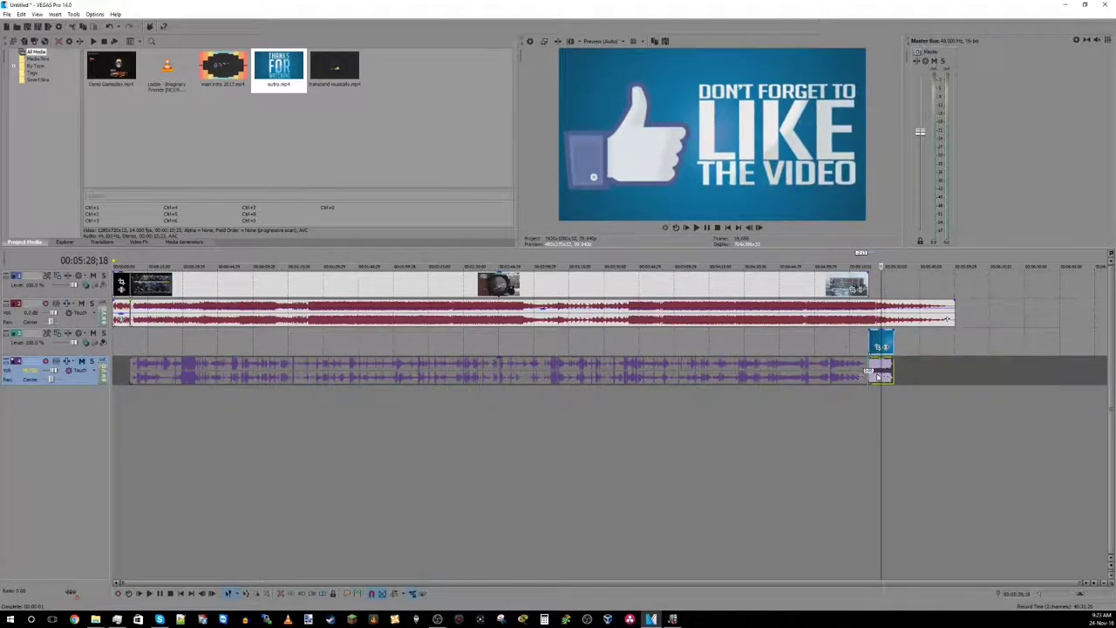
pyautogui.click(867, 373)
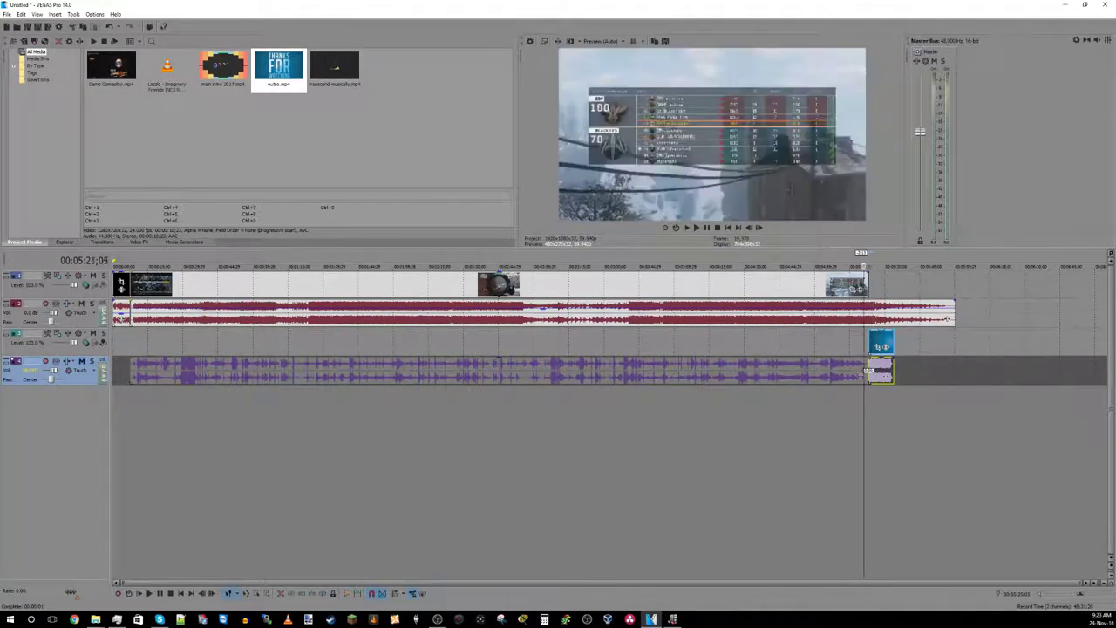
pyautogui.click(879, 344)
pyautogui.moveTo(879, 345); pyautogui.dragTo(870, 287)
# Add transcend-musically.mp4 right after the outro
pyautogui.moveTo(335, 70); pyautogui.dragTo(532, 116)
pyautogui.moveTo(935, 276); pyautogui.dragTo(896, 373)
pyautogui.click(989, 311)
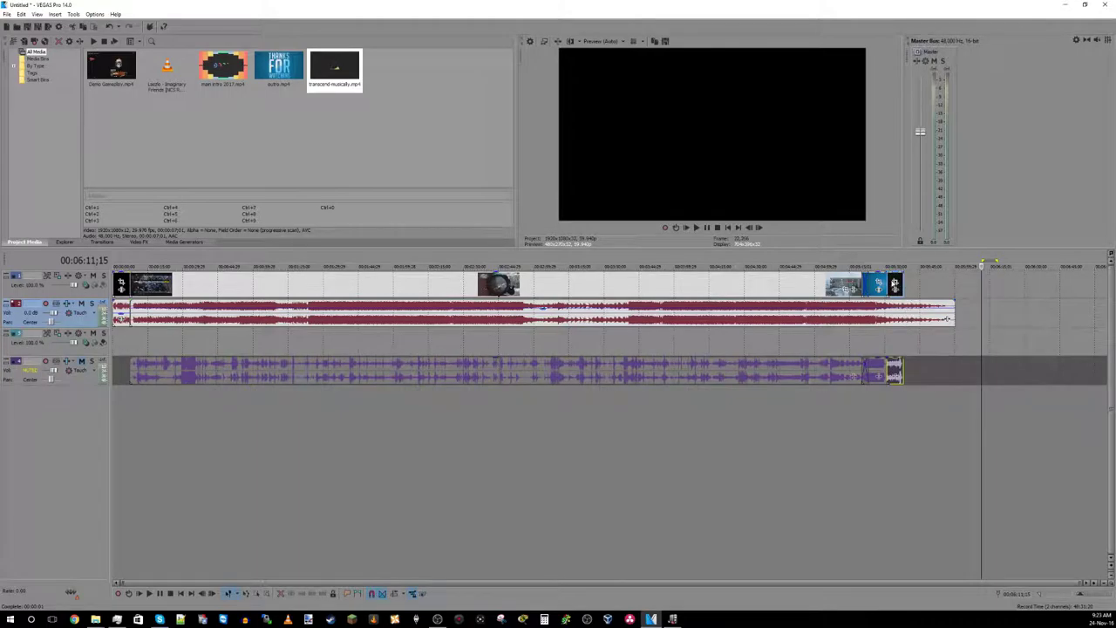
# Overlap the last clip onto the outro for a crossfade and trim the music to end with a fade-out
pyautogui.scroll(3, 763, 306)
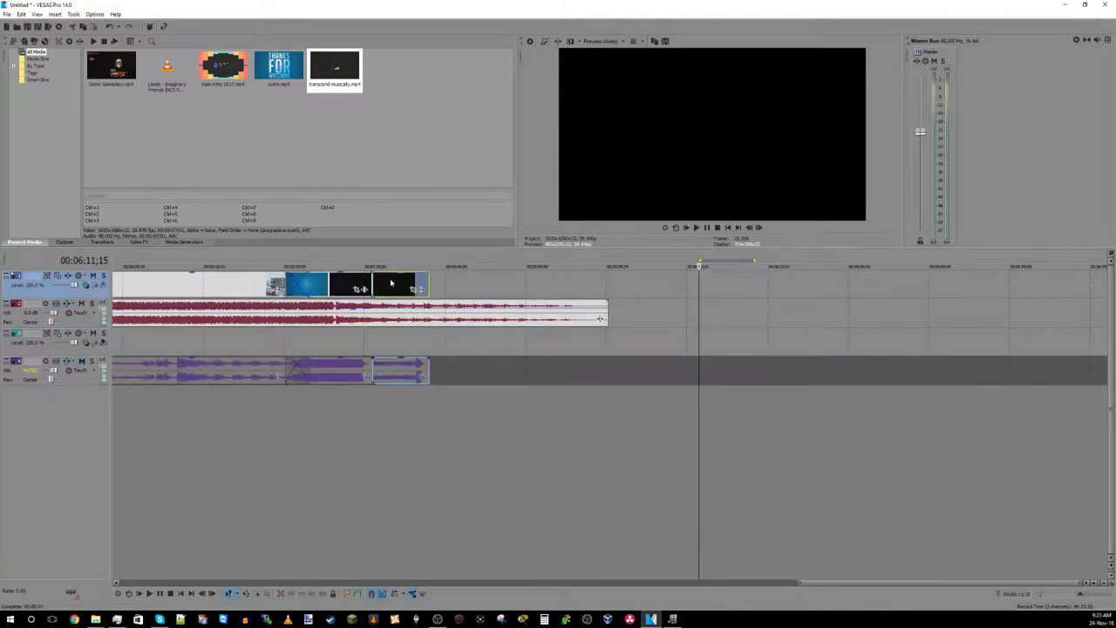
pyautogui.moveTo(390, 283); pyautogui.dragTo(368, 285)
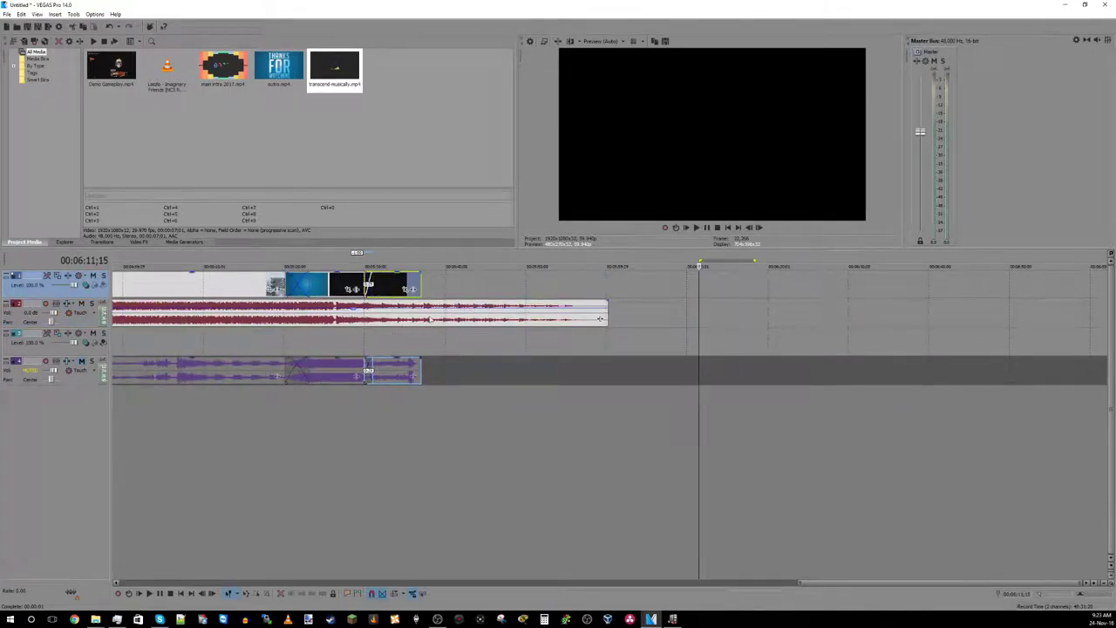
pyautogui.click(422, 314)
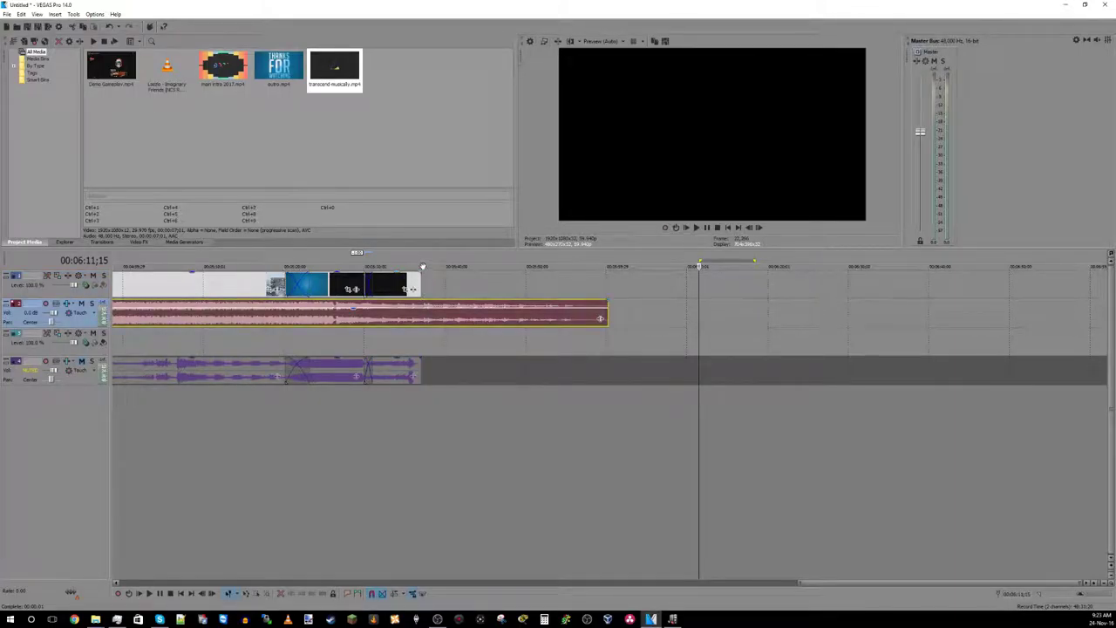
pyautogui.click(424, 280)
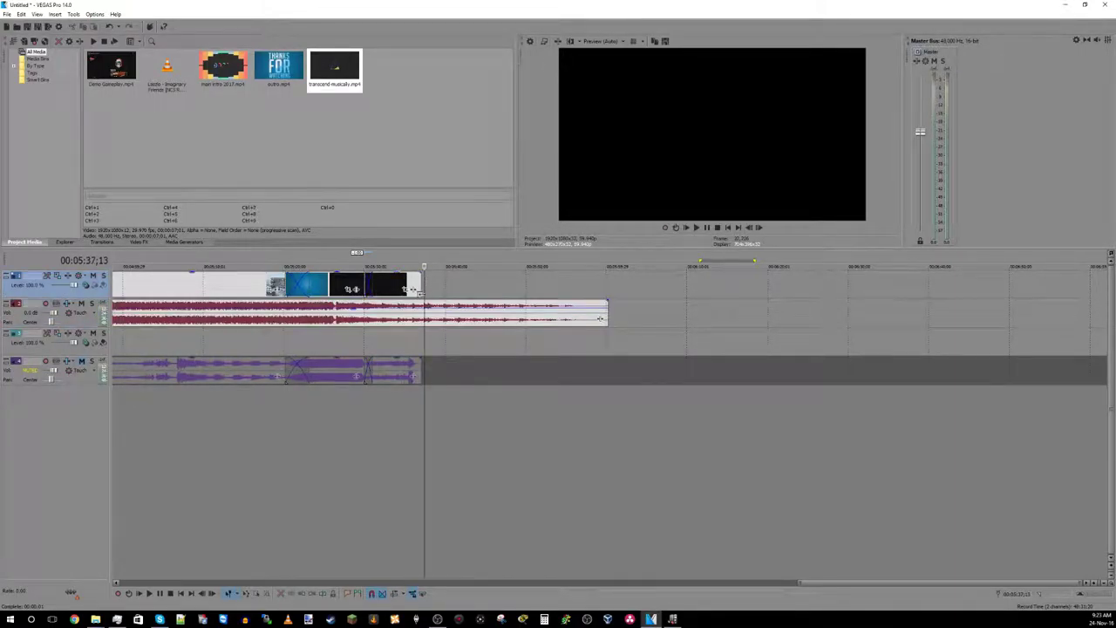
pyautogui.click(420, 307)
pyautogui.press('space')
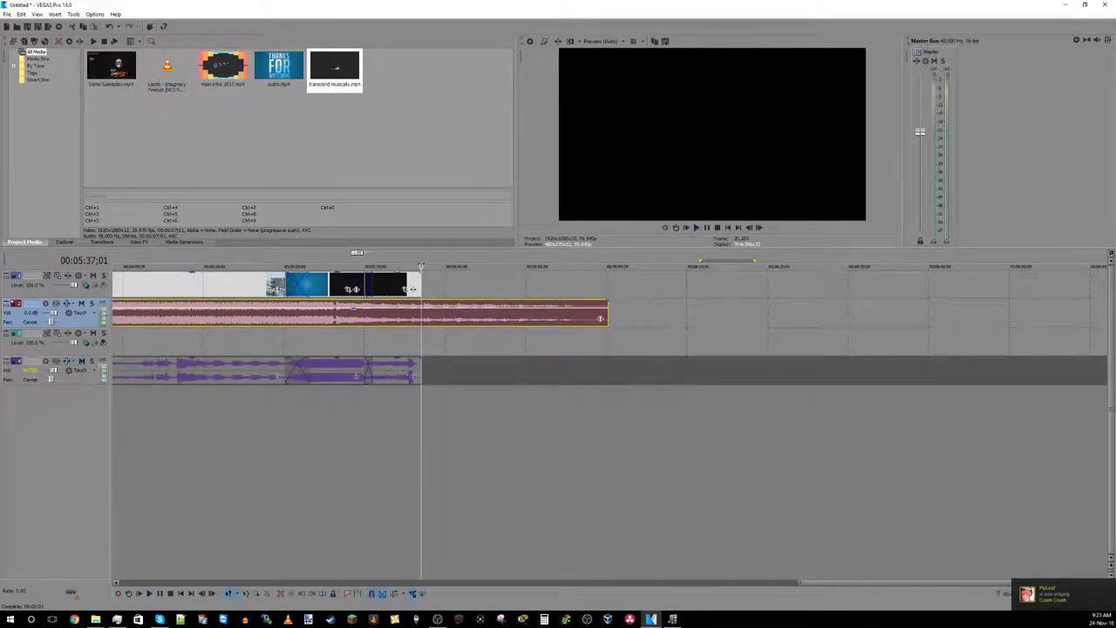
pyautogui.moveTo(600, 318); pyautogui.dragTo(408, 278)
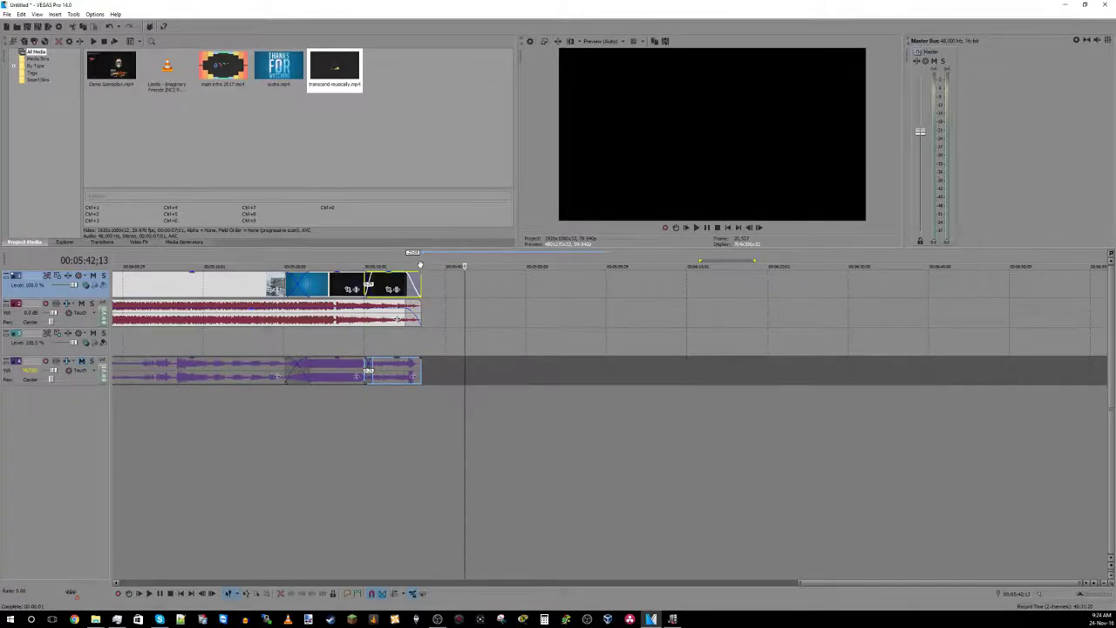
pyautogui.click(423, 264)
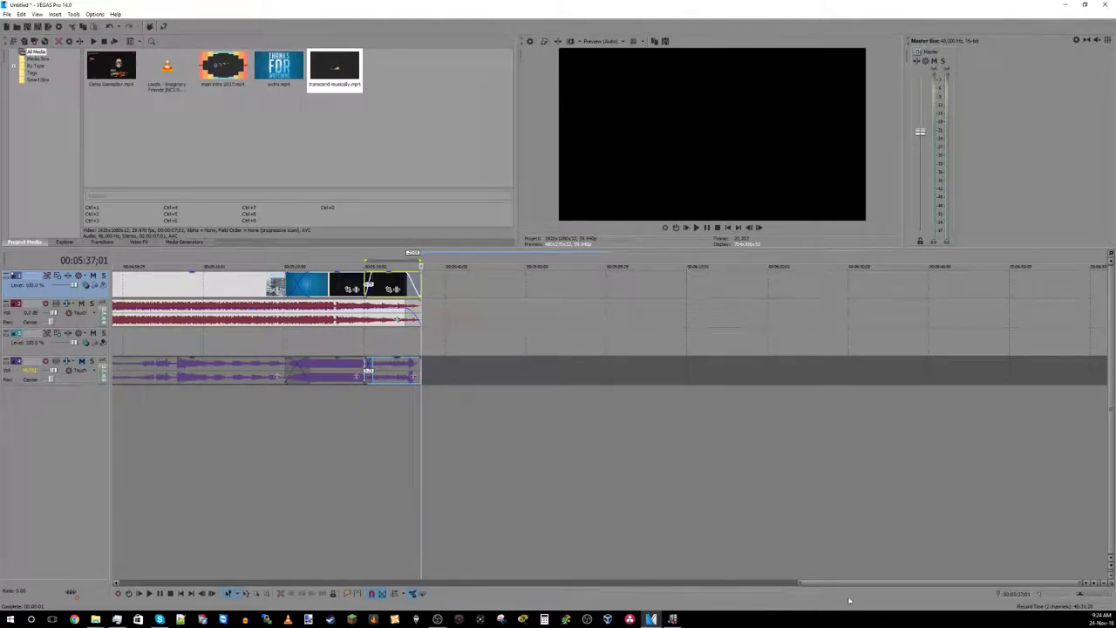
# Play the finished timeline from the beginning, then bring up Save As with Ctrl+S
pyautogui.scroll(5, 282, 557)
pyautogui.hscroll(-10, 282, 557)
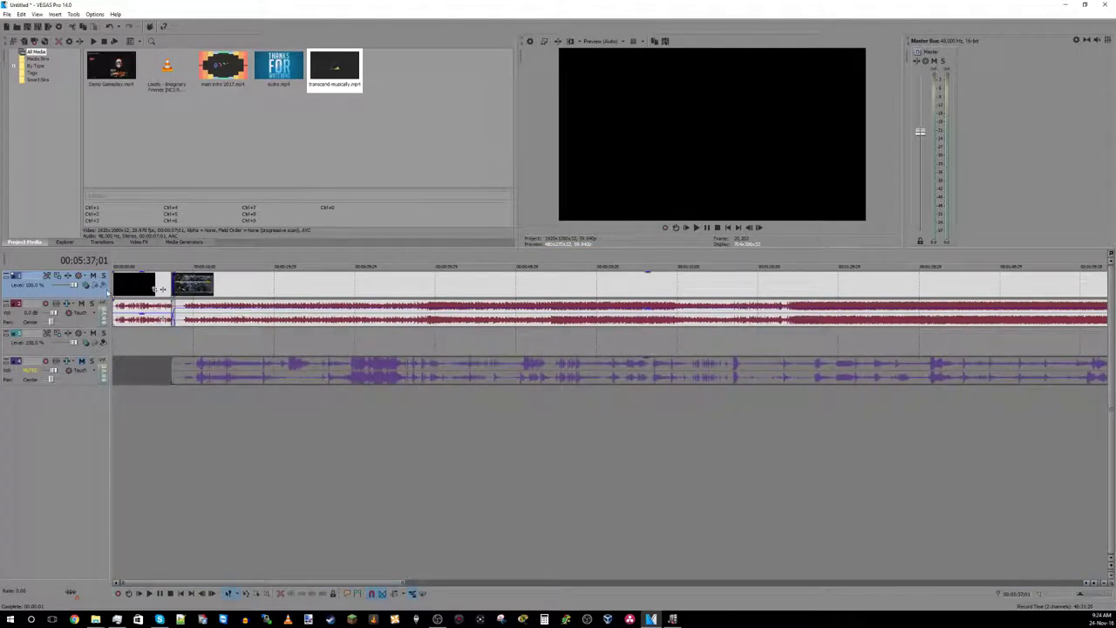
pyautogui.click(117, 264)
pyautogui.press('space')
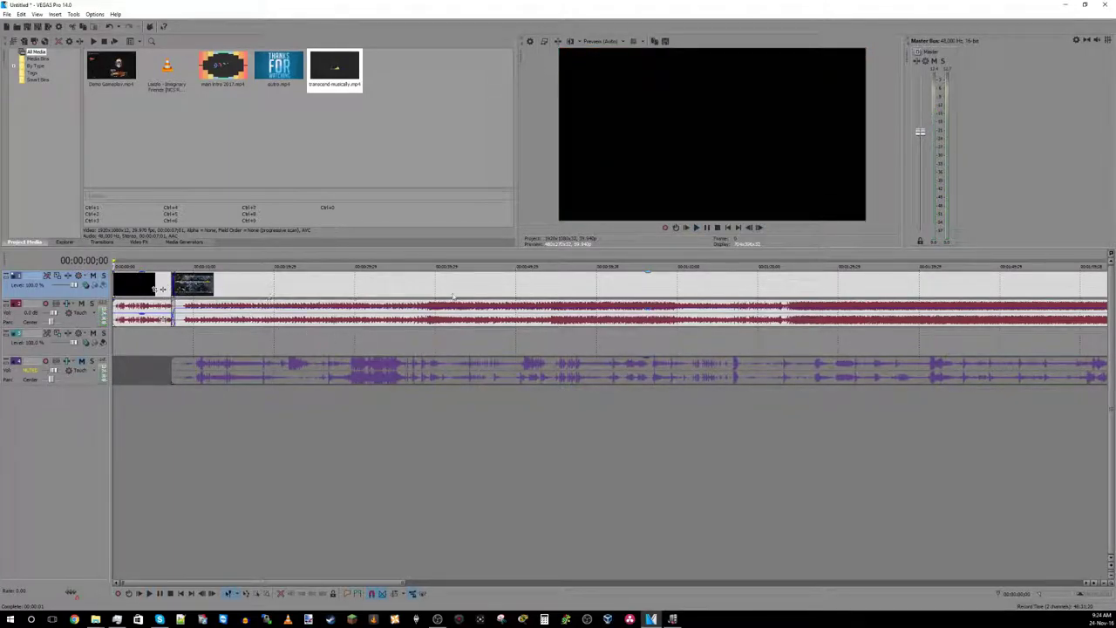
pyautogui.moveTo(684, 314)
pyautogui.hotkey('ctrl', 's')
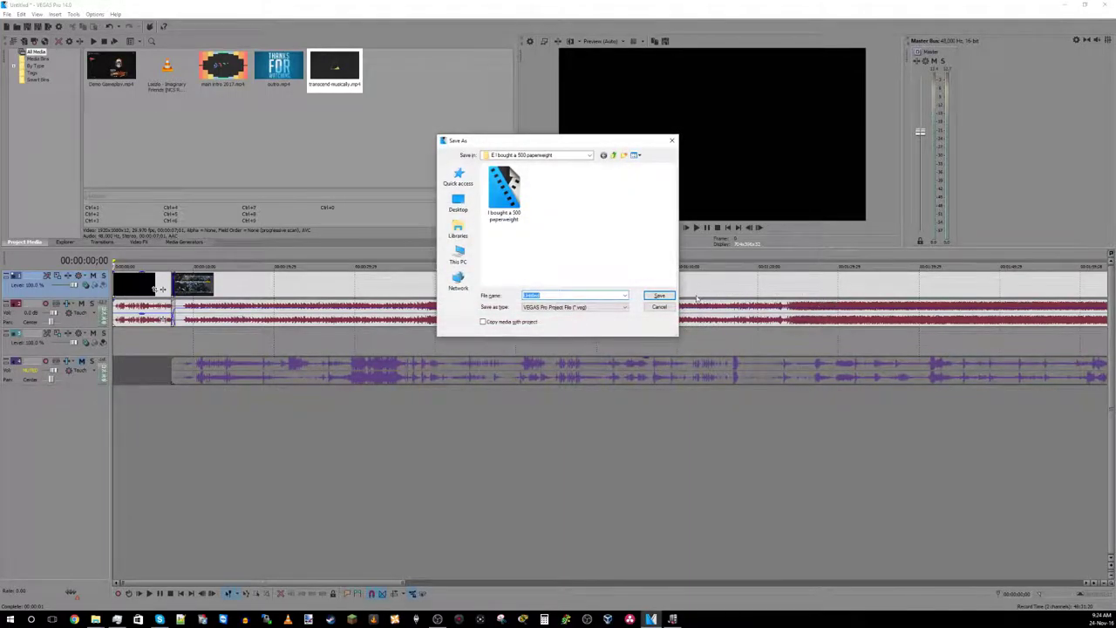
# Save the project as Demo Video in the E Demo Video folder under NV projects 2017
pyautogui.click(614, 155)
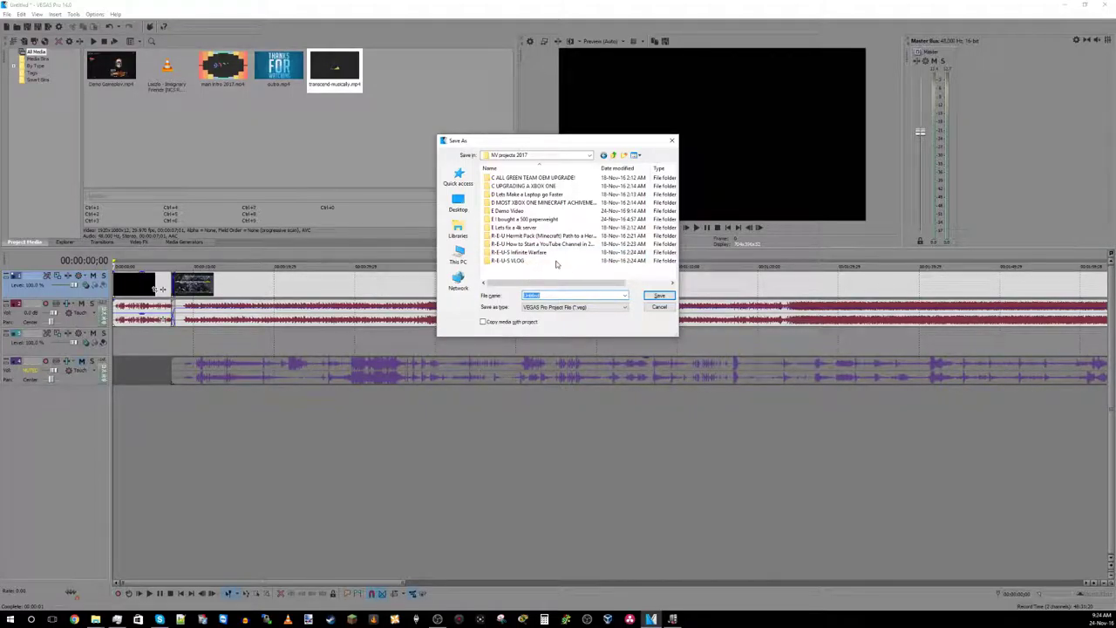
pyautogui.doubleClick(558, 211)
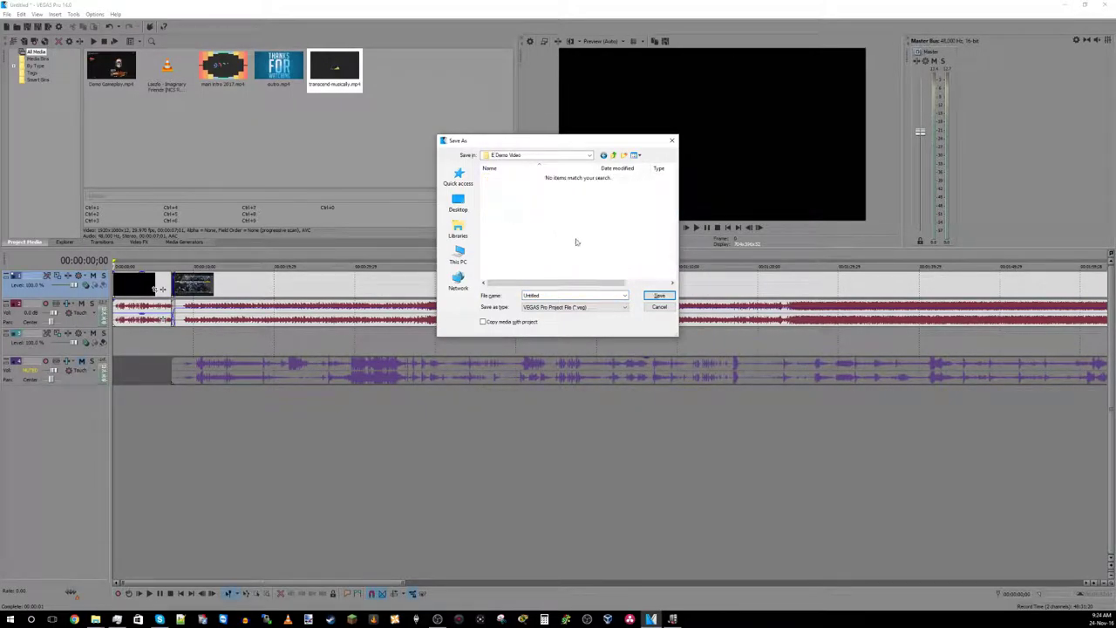
pyautogui.moveTo(543, 296); pyautogui.dragTo(508, 297)
pyautogui.write('Demo')
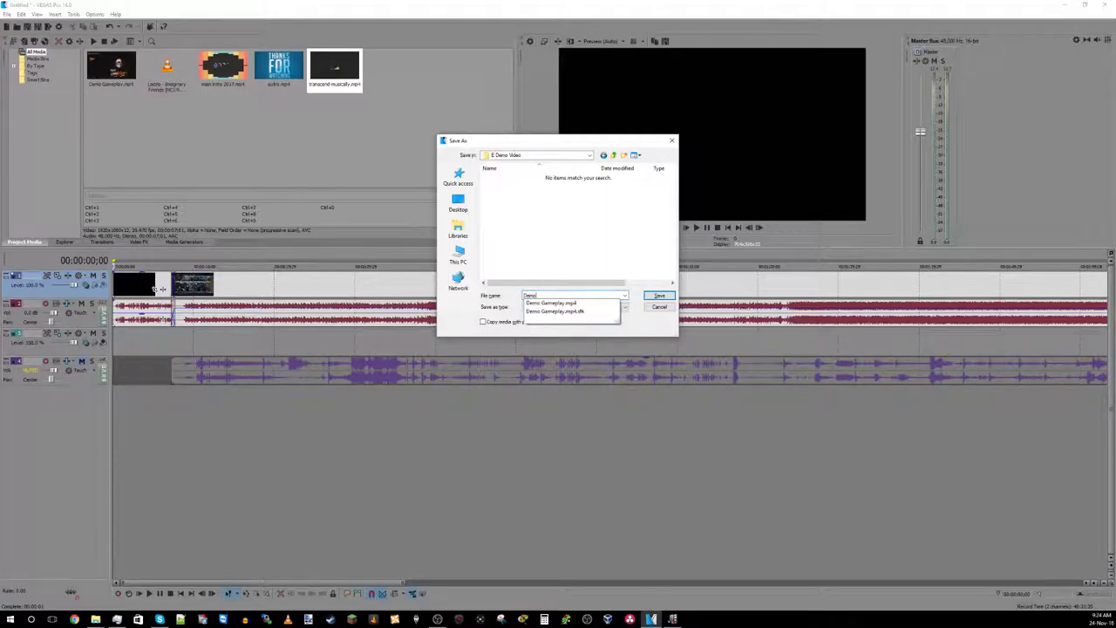
pyautogui.write(' Video')
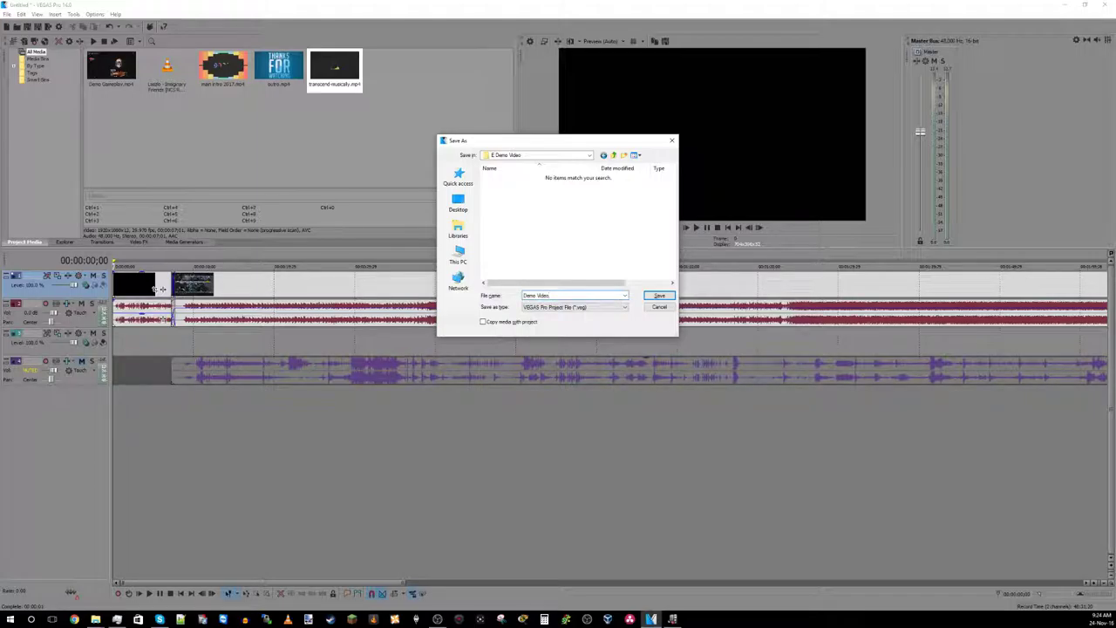
pyautogui.press('Return')
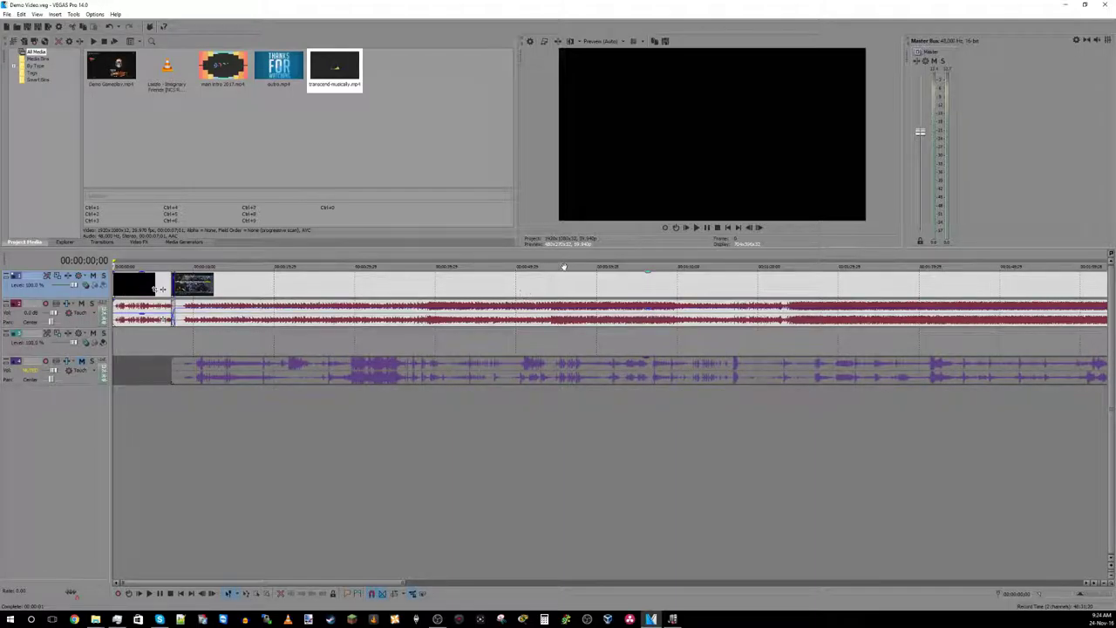
pyautogui.click(7, 15)
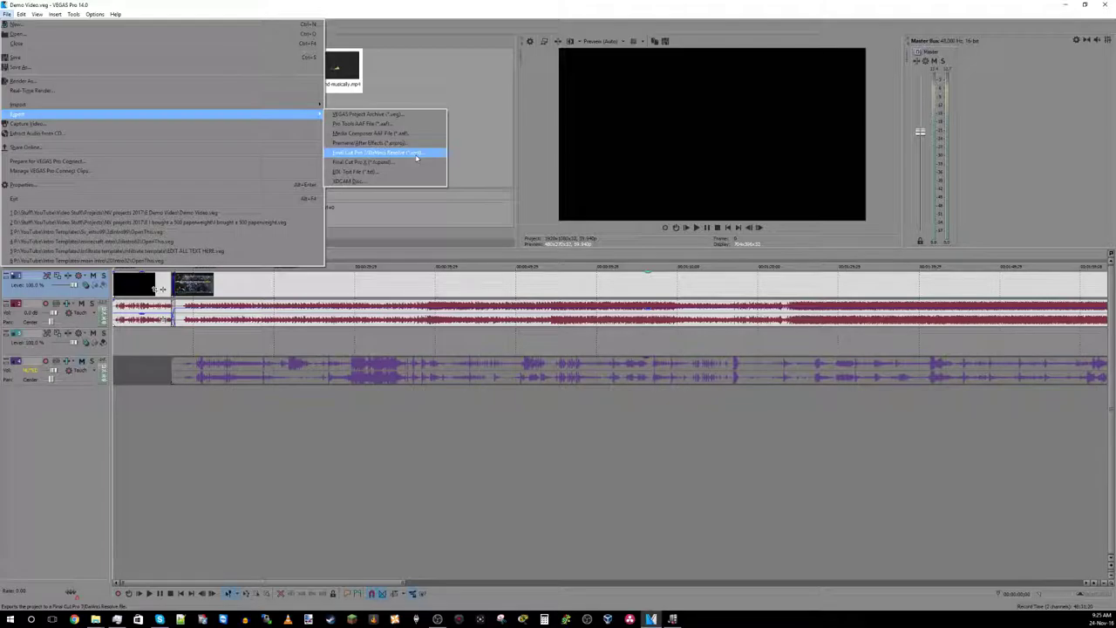
# Export the project as Final Cut Pro 7/DaVinci Resolve XML with media included
pyautogui.click(417, 156)
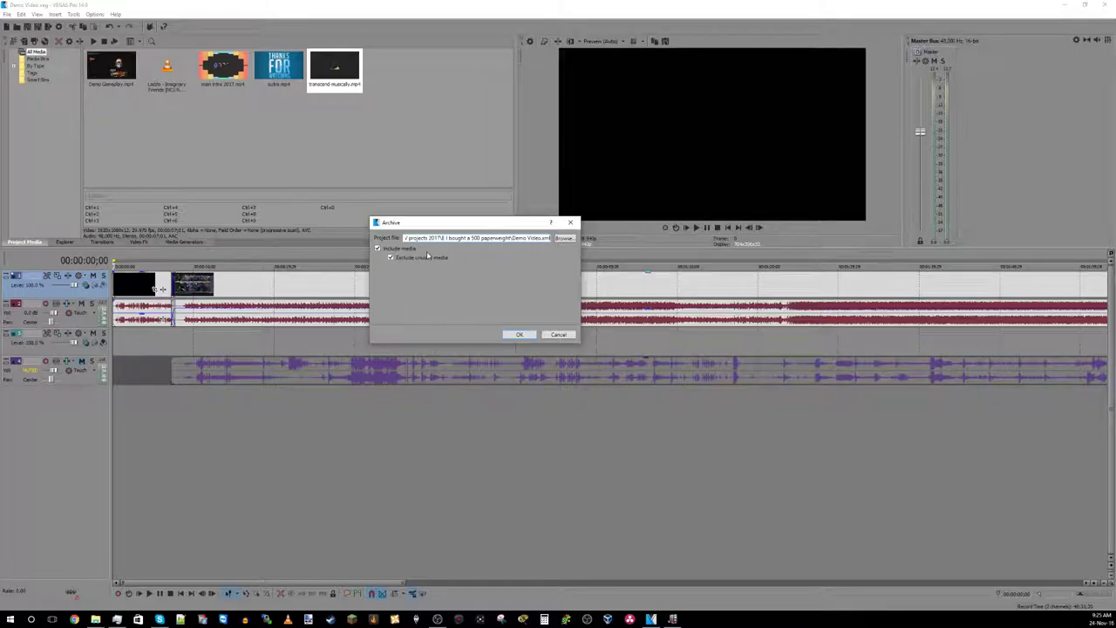
pyautogui.click(518, 335)
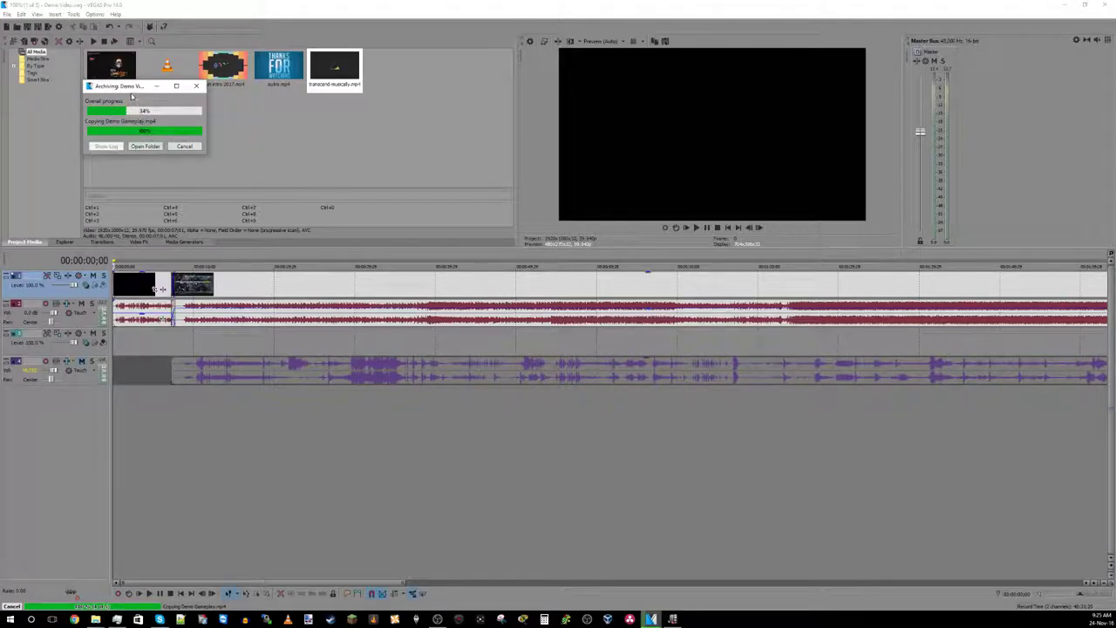
# Review the archive log in VEGAS Pro's finished archiving window, selecting the saved project's file name
pyautogui.moveTo(123, 90); pyautogui.dragTo(250, 110)
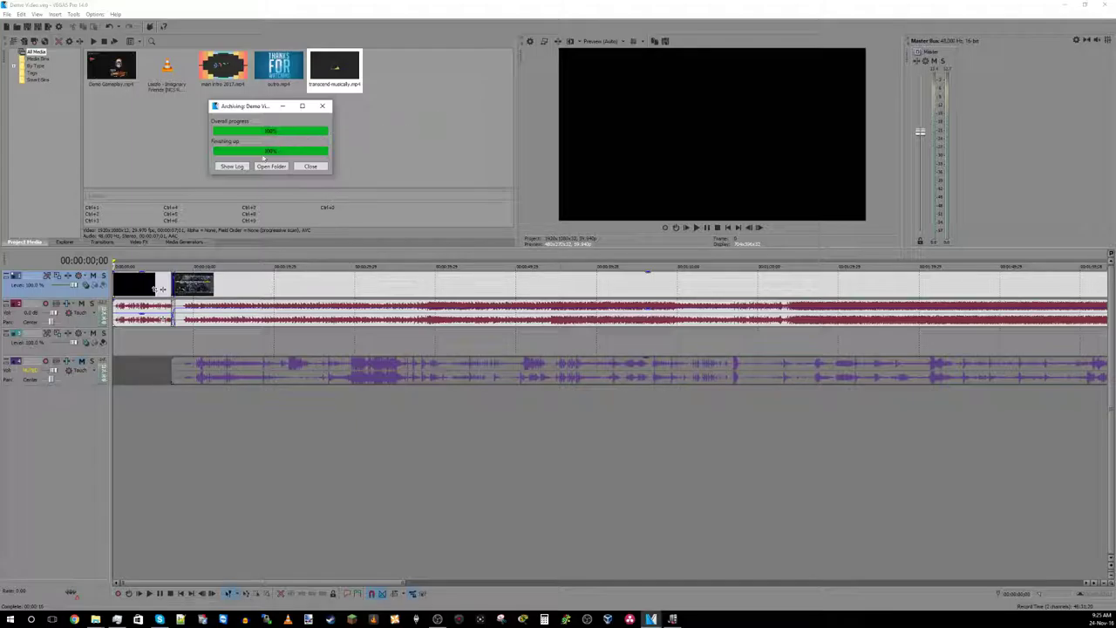
pyautogui.click(236, 167)
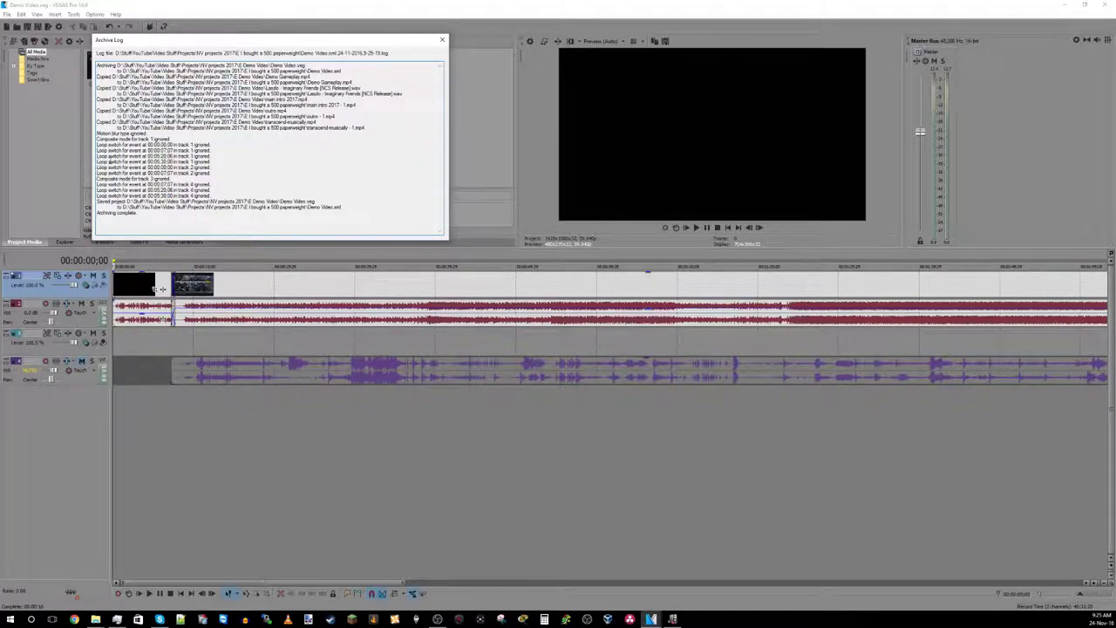
pyautogui.moveTo(217, 193); pyautogui.dragTo(97, 62)
pyautogui.click(311, 205)
pyautogui.moveTo(342, 207); pyautogui.dragTo(305, 207)
# Close the archive log, the archiving window and VEGAS Pro, then launch DaVinci Resolve
pyautogui.click(442, 40)
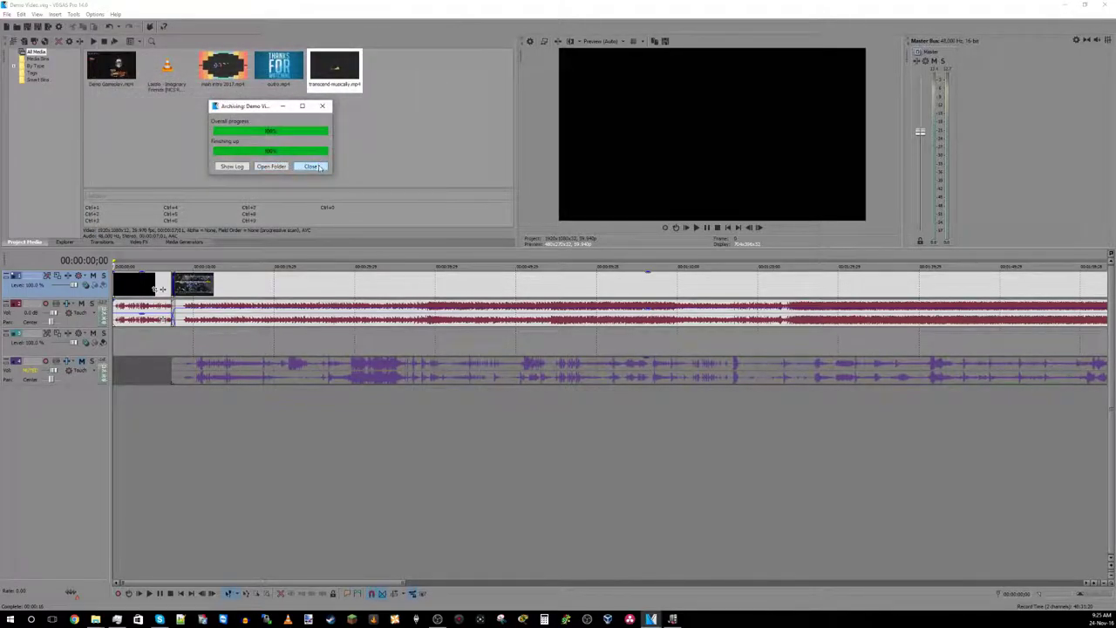
pyautogui.click(318, 166)
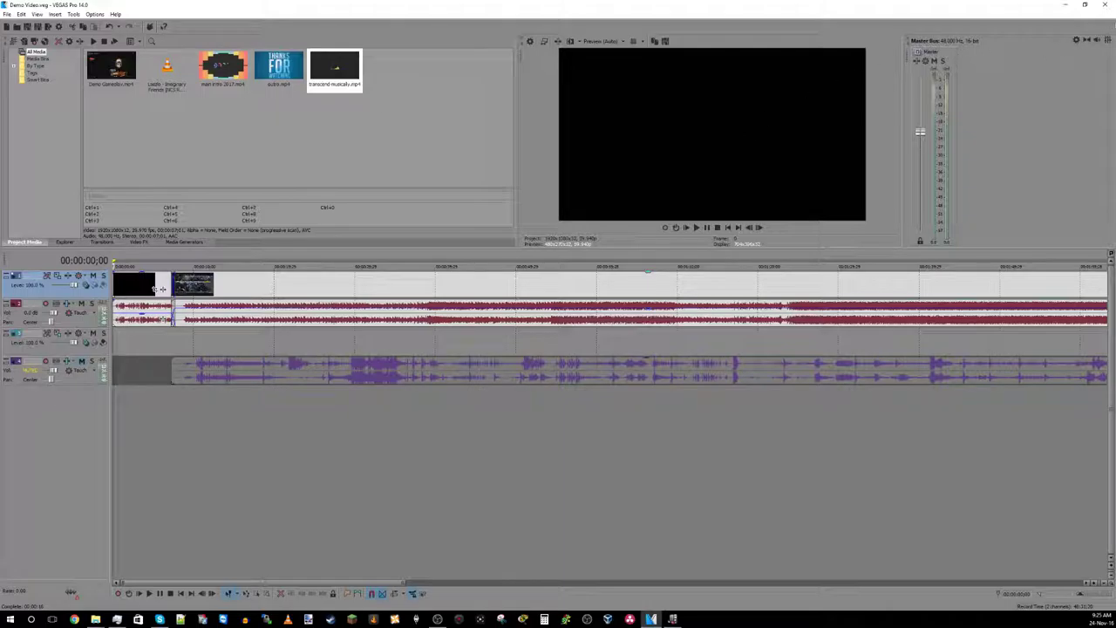
pyautogui.click(1103, 6)
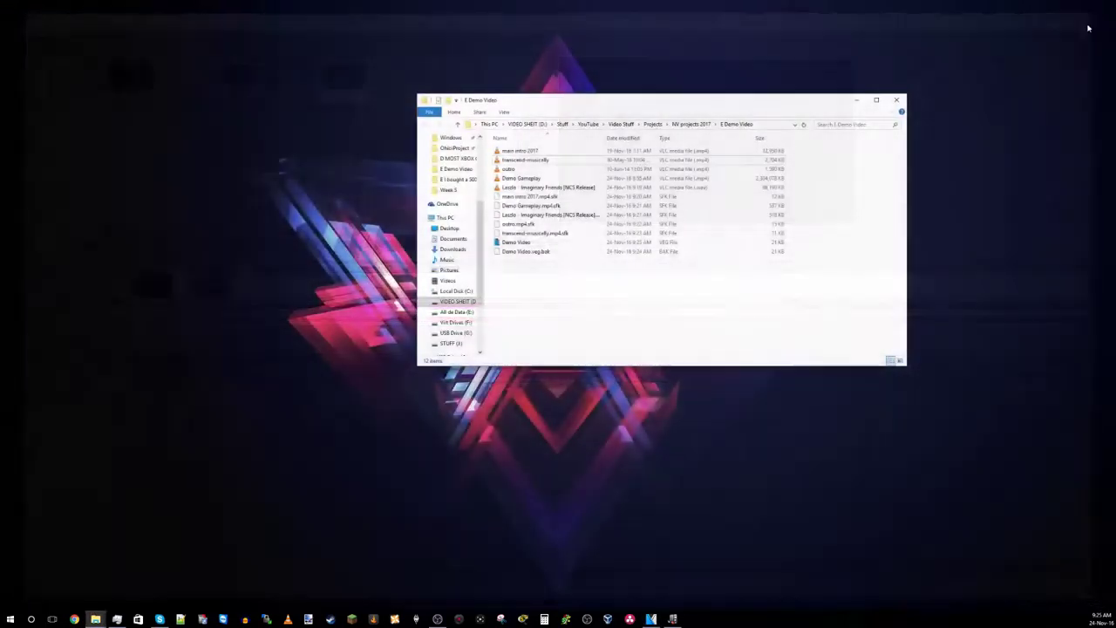
pyautogui.click(629, 619)
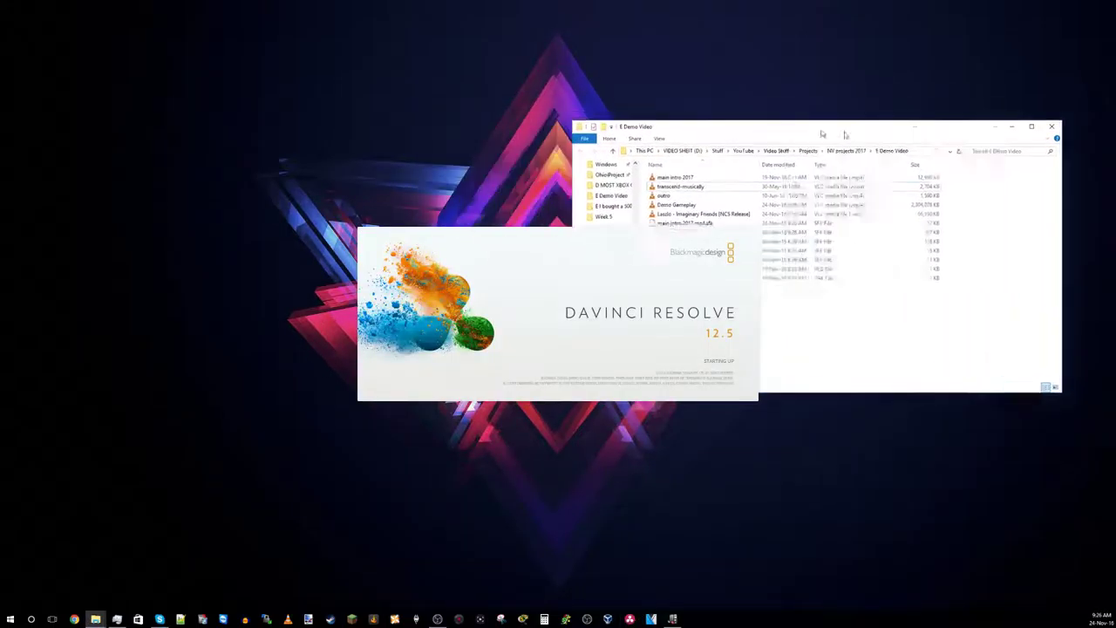
# Create a new DaVinci Resolve project named 'Demo Video' and open it
pyautogui.moveTo(1115, 235); pyautogui.dragTo(1115, 122)
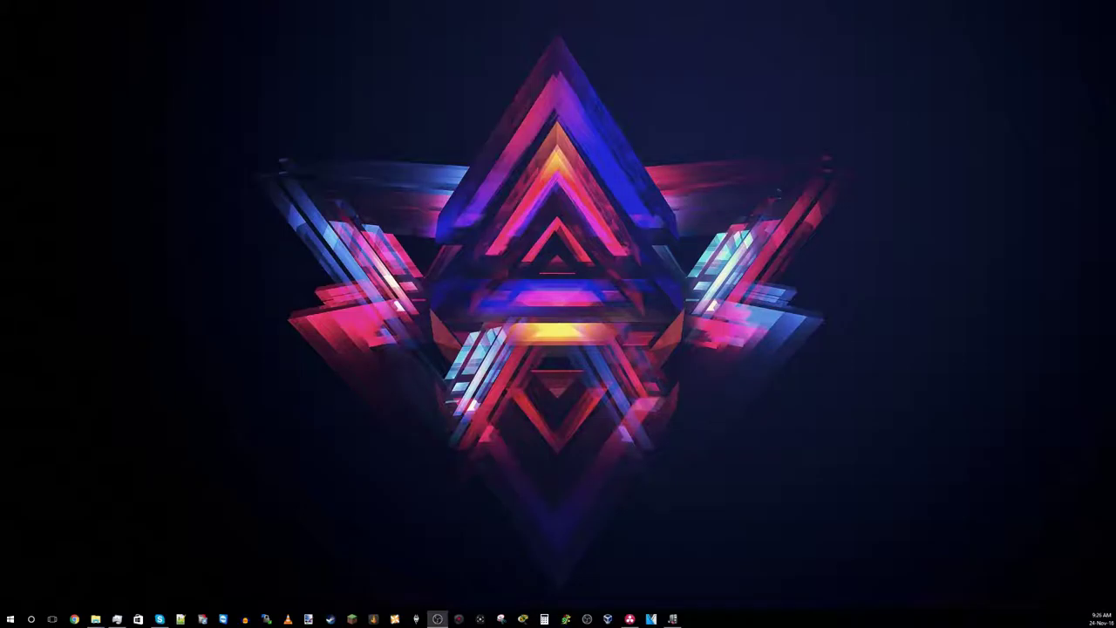
pyautogui.moveTo(773, 191); pyautogui.dragTo(606, 170)
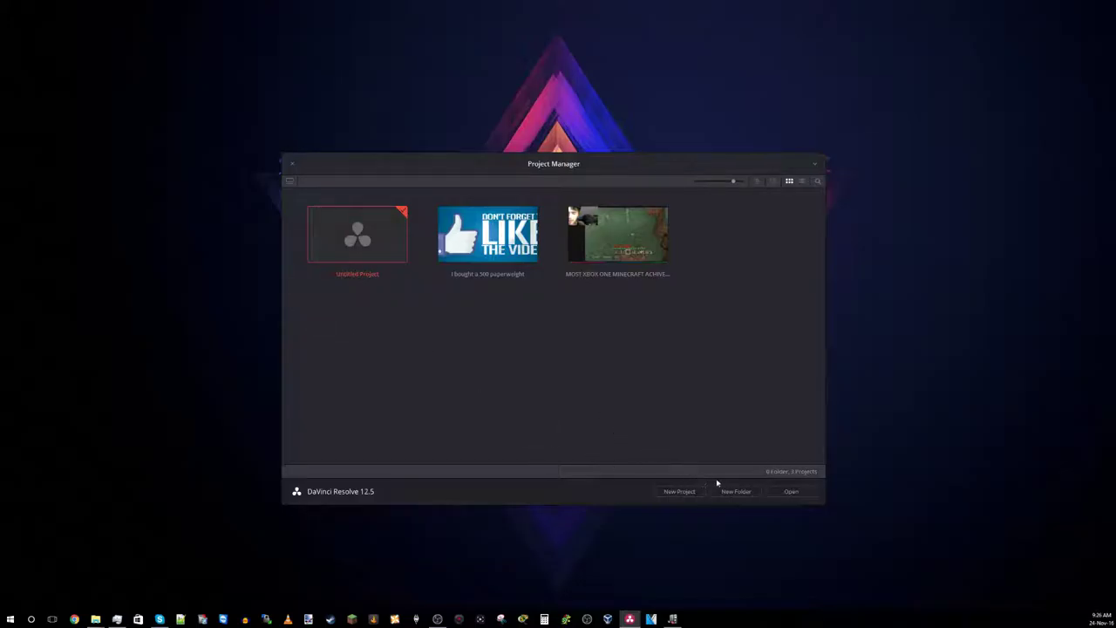
pyautogui.click(682, 492)
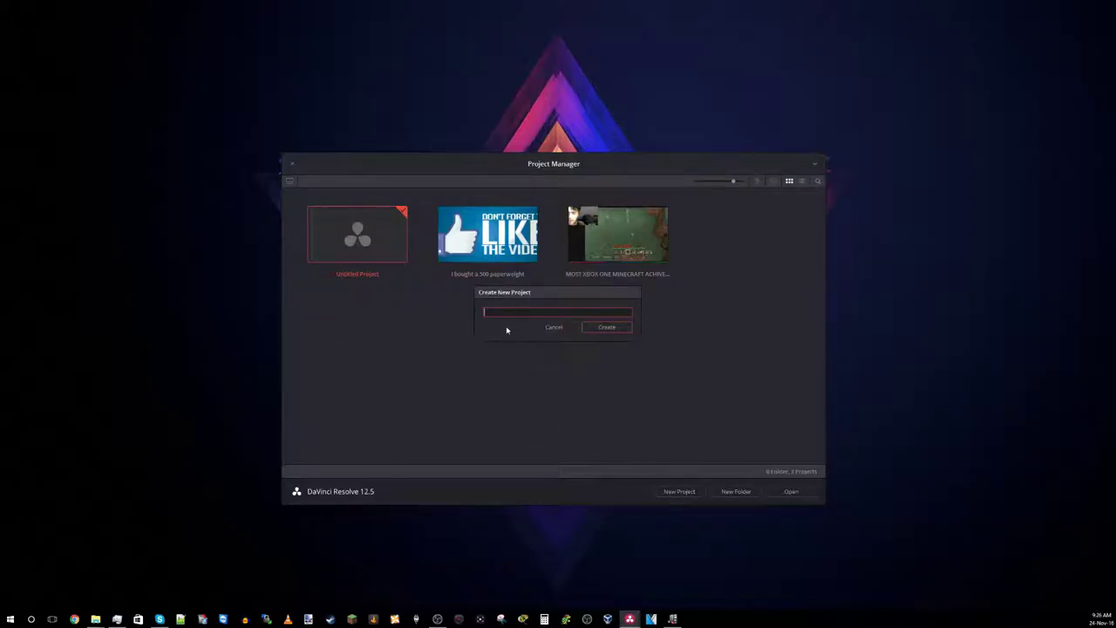
pyautogui.write('Demove Video')
pyautogui.press('Return')
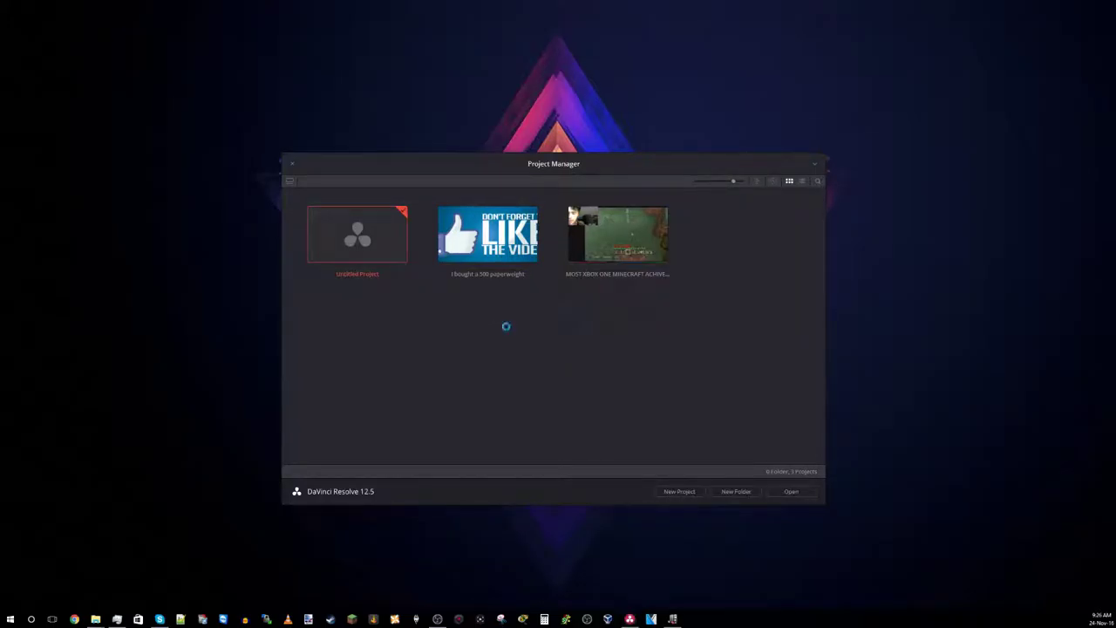
pyautogui.doubleClick(344, 234)
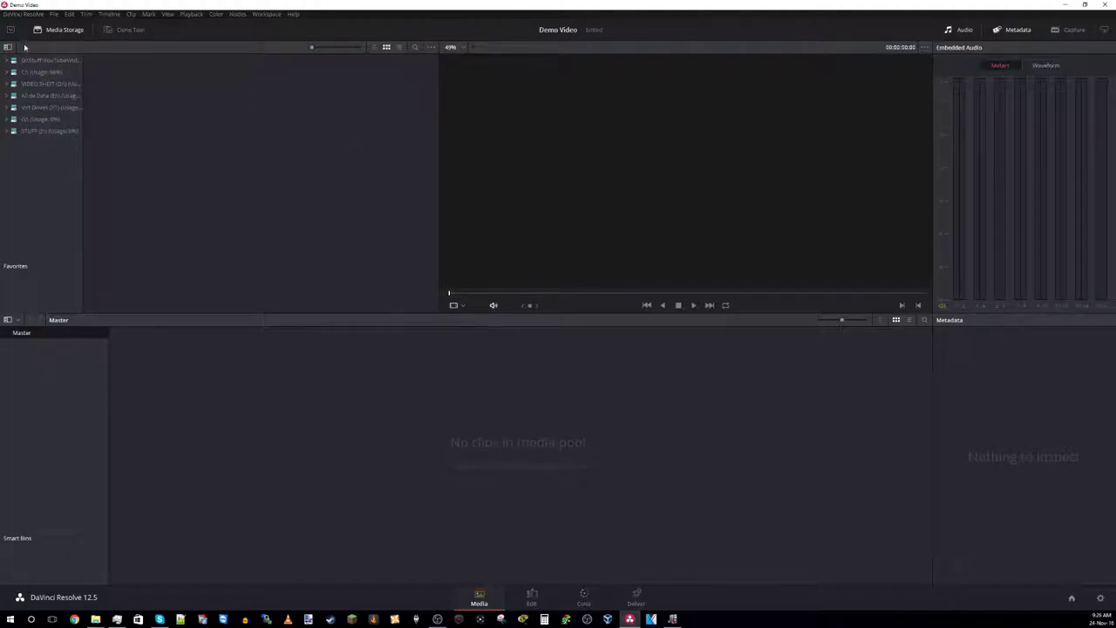
# Browse the Import AAF, EDL, XML dialog to the E Demo Video folder, finding no XML file
pyautogui.click(26, 14)
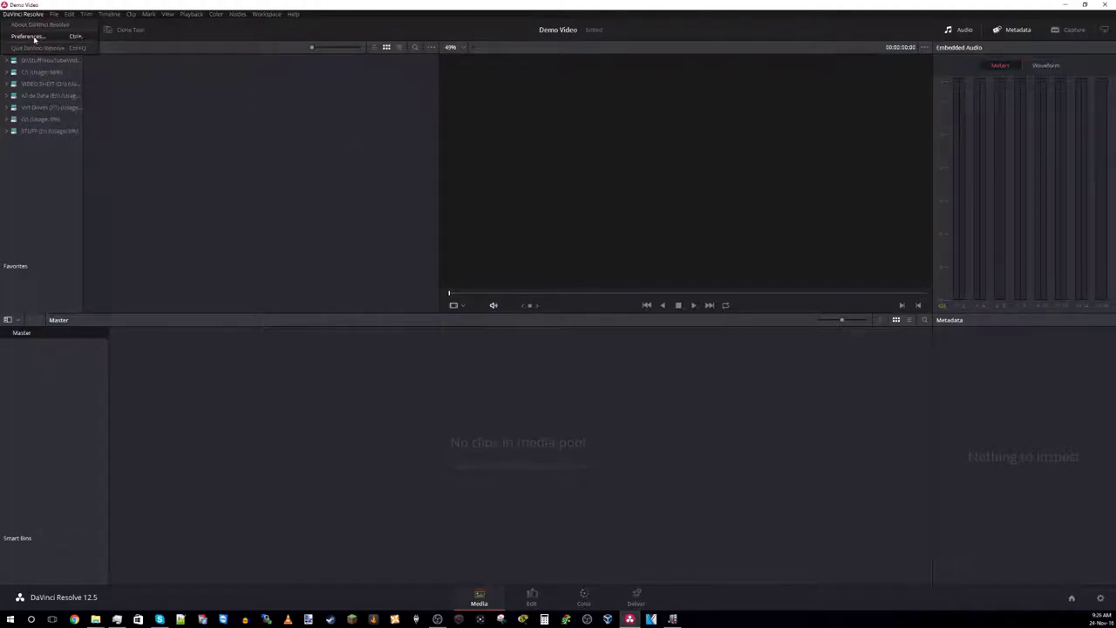
pyautogui.moveTo(54, 16)
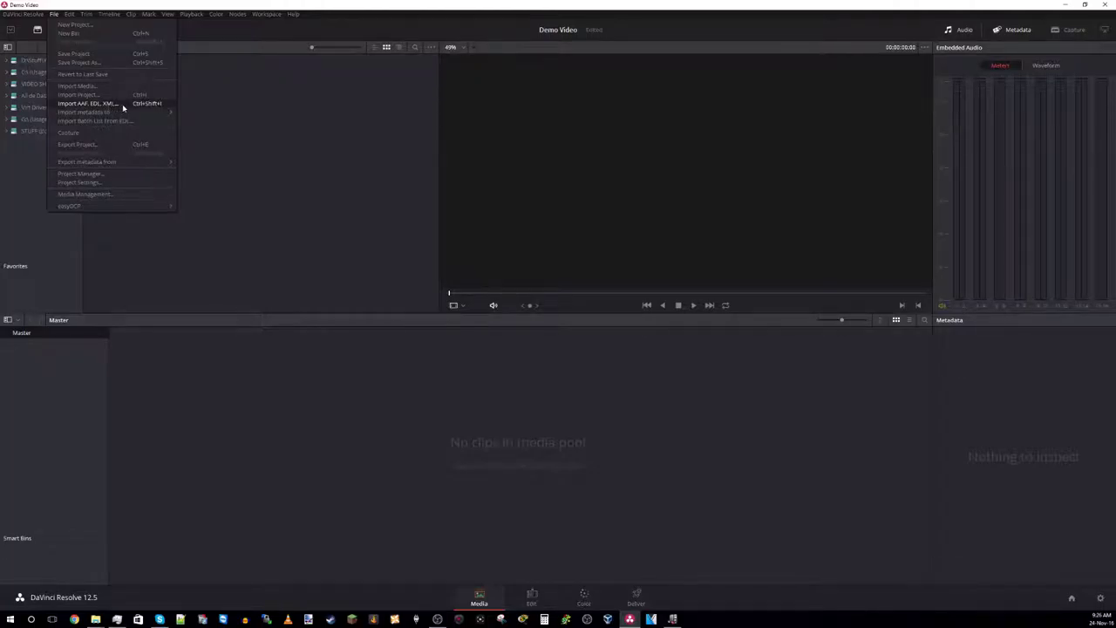
pyautogui.click(123, 105)
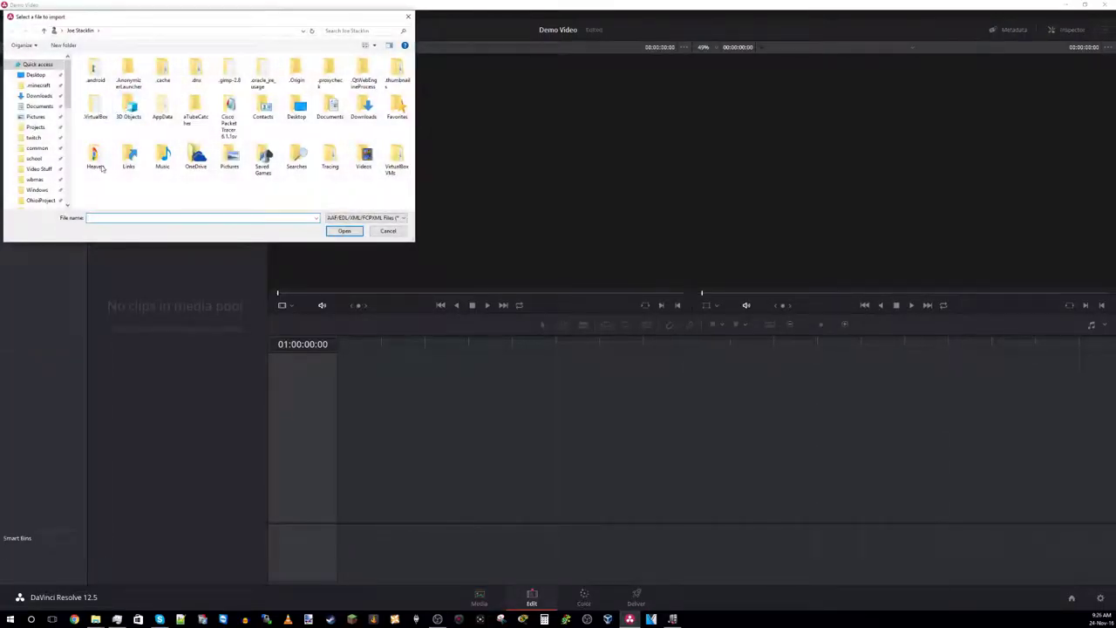
pyautogui.scroll(-3, 46, 159)
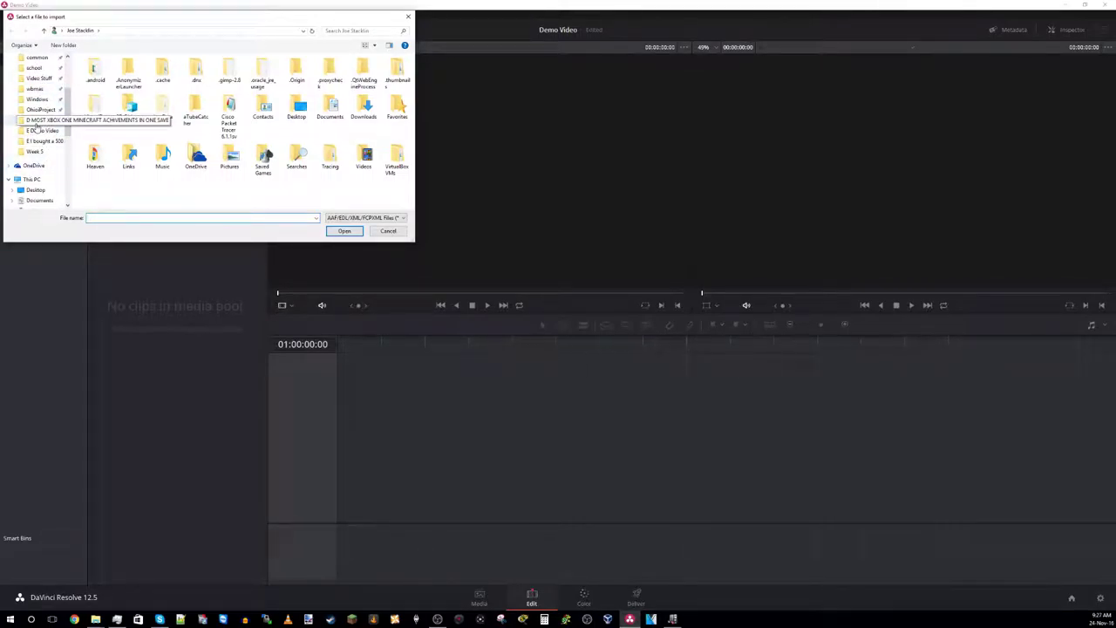
pyautogui.click(36, 122)
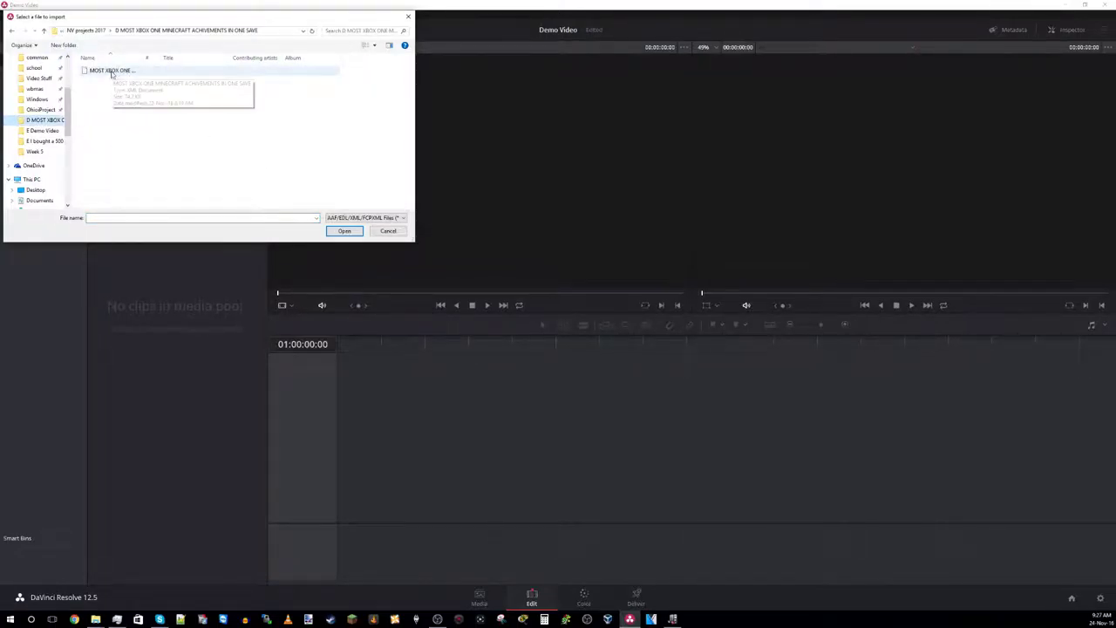
pyautogui.click(39, 131)
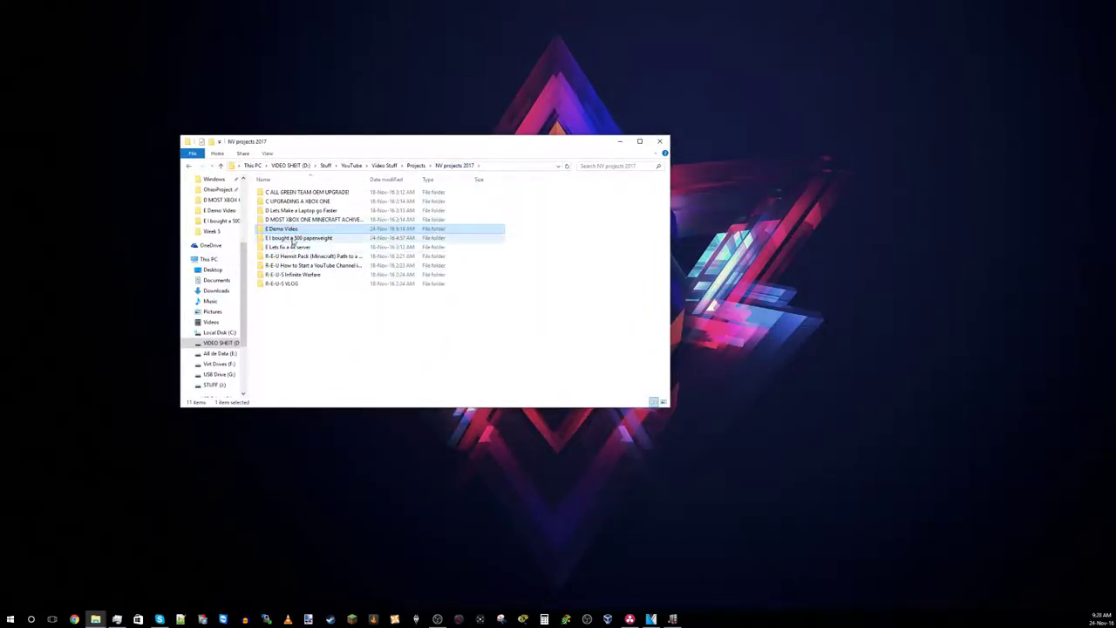
# Clear the Explorer and VEGAS Pro windows away so DaVinci Resolve's empty Edit page is in front
pyautogui.press('super+d')
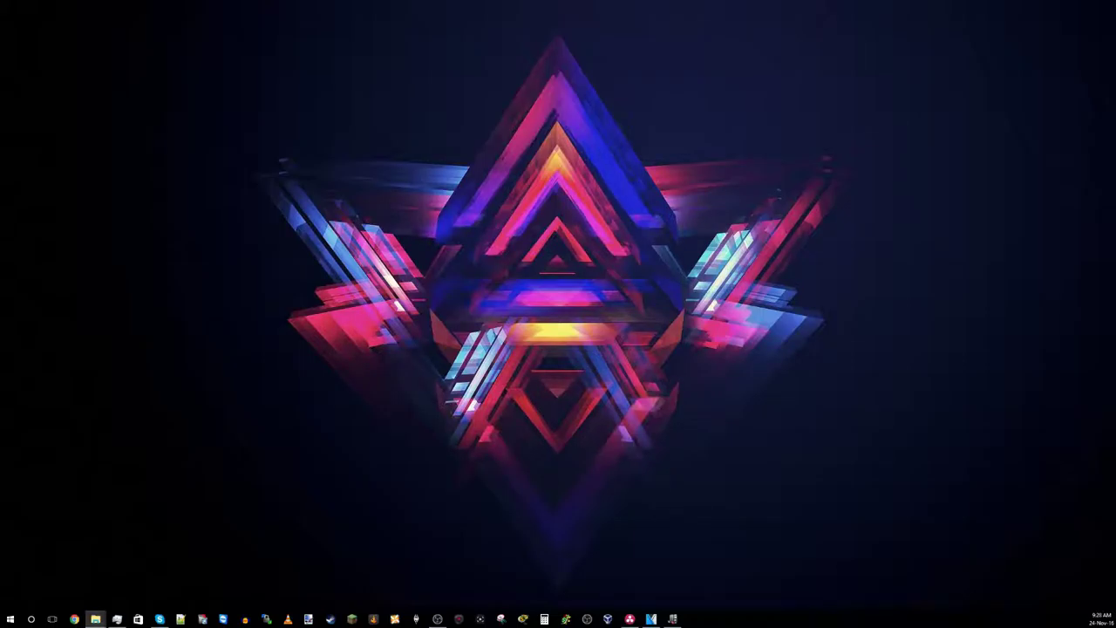
pyautogui.press('super+d')
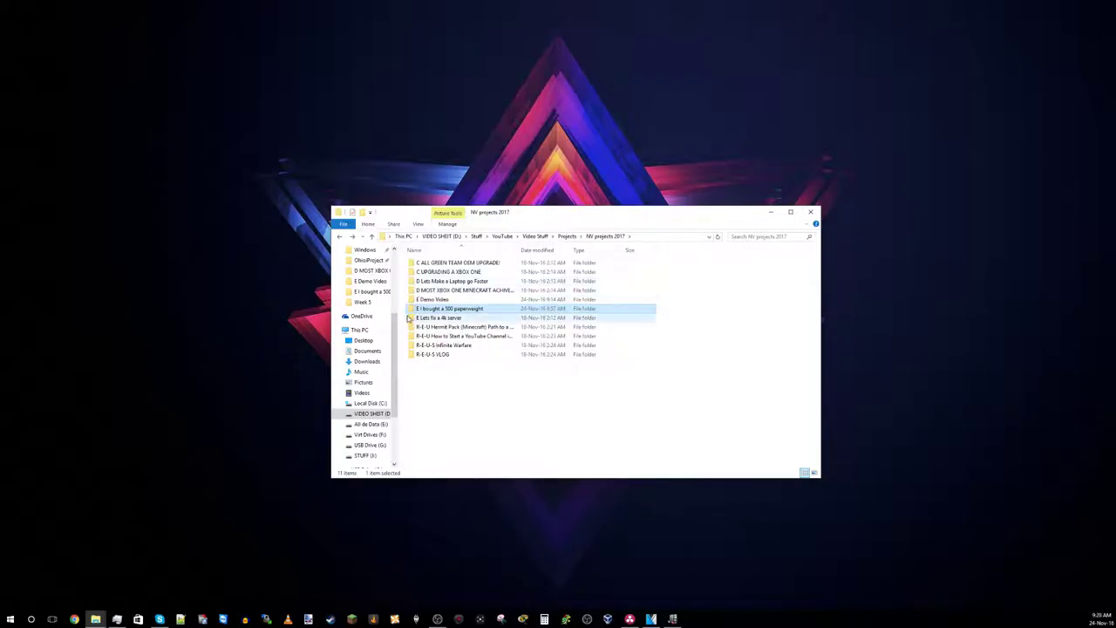
pyautogui.moveTo(577, 212); pyautogui.dragTo(1115, 240)
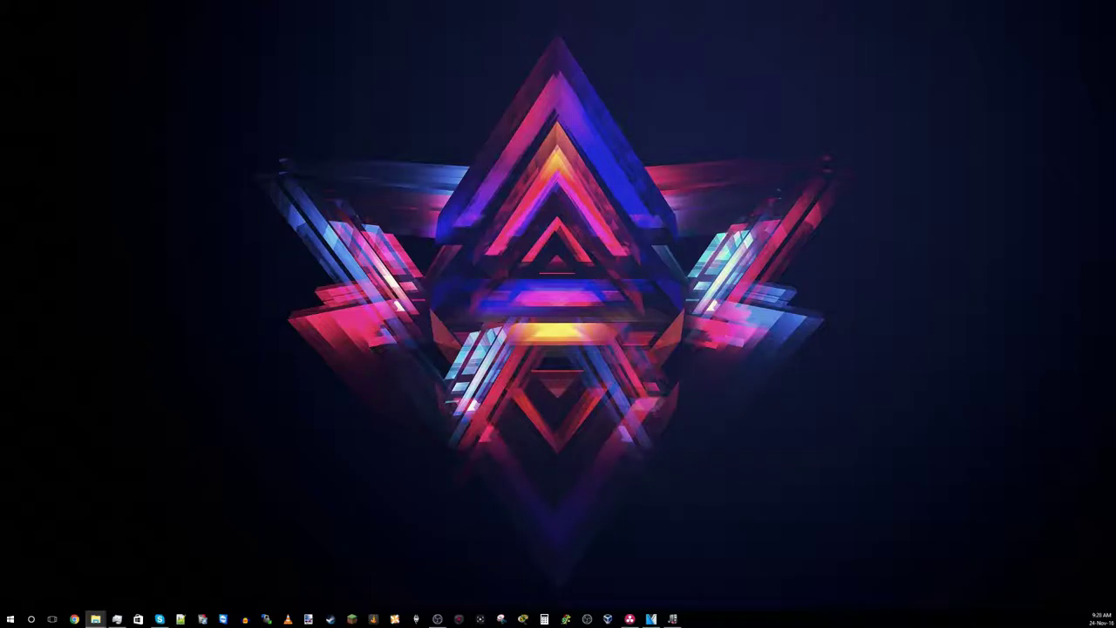
pyautogui.press('super+d')
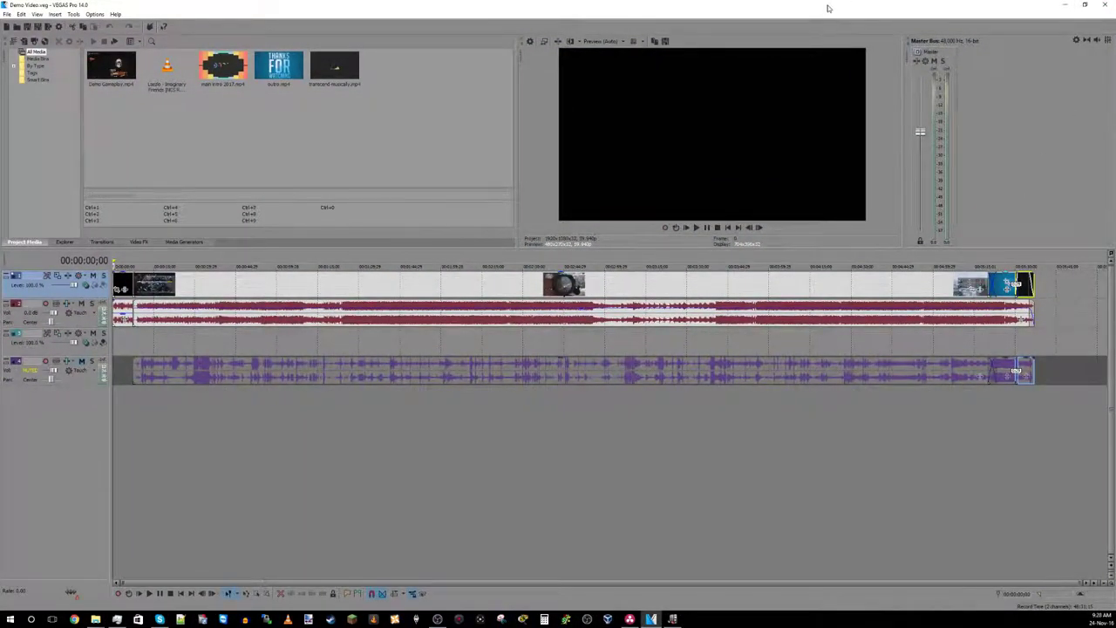
pyautogui.press('super+d')
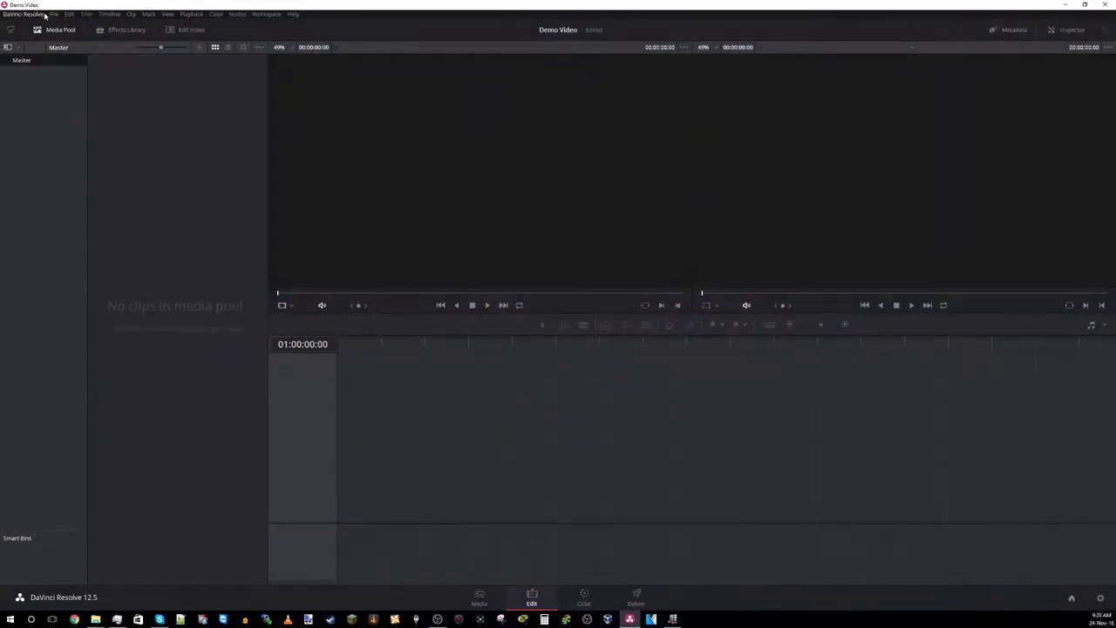
# Import Demo Video.xml from the E Demo Video folder as a timeline named 'Demo Video'
pyautogui.click(54, 14)
pyautogui.click(128, 103)
pyautogui.scroll(-2, 50, 177)
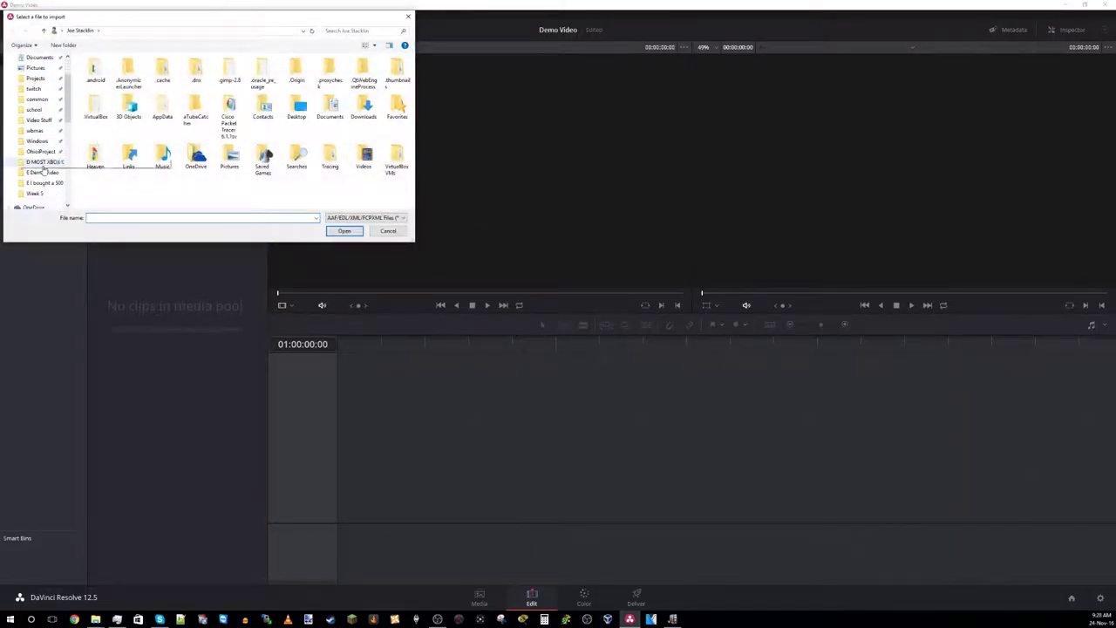
pyautogui.click(43, 163)
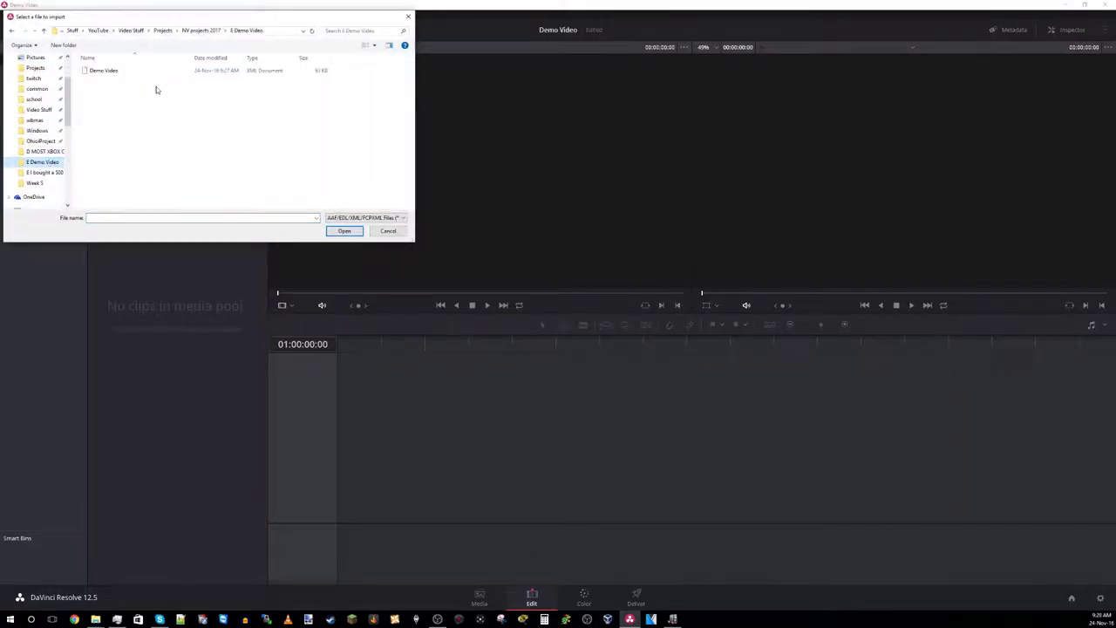
pyautogui.click(105, 71)
pyautogui.click(345, 234)
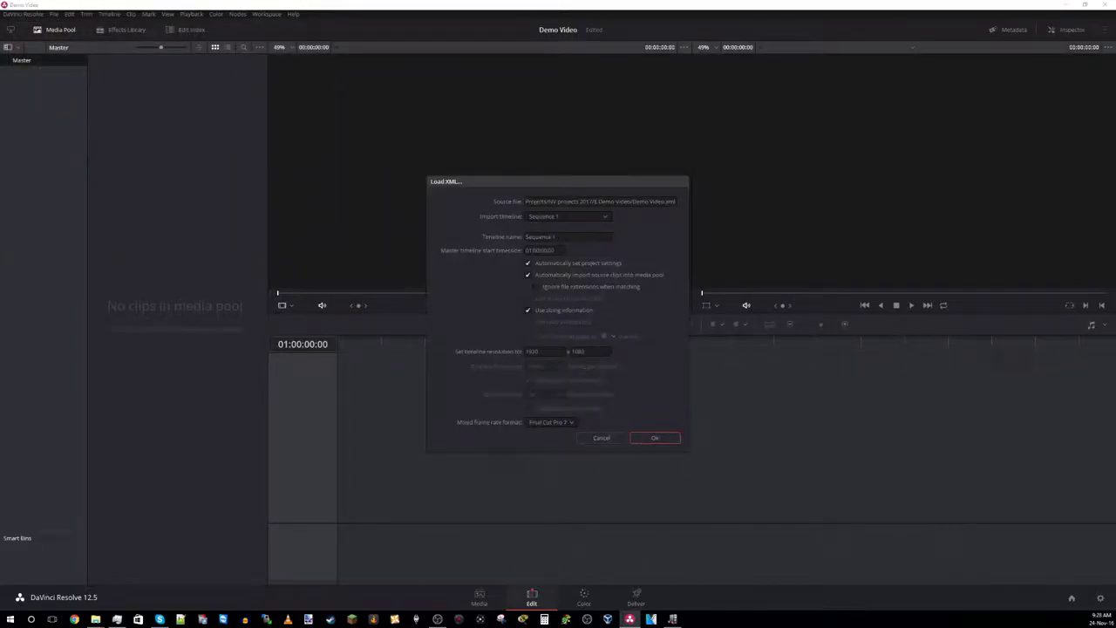
pyautogui.press('Tab')
pyautogui.press('BackSpace')
pyautogui.write('Demo Video')
pyautogui.press('Return')
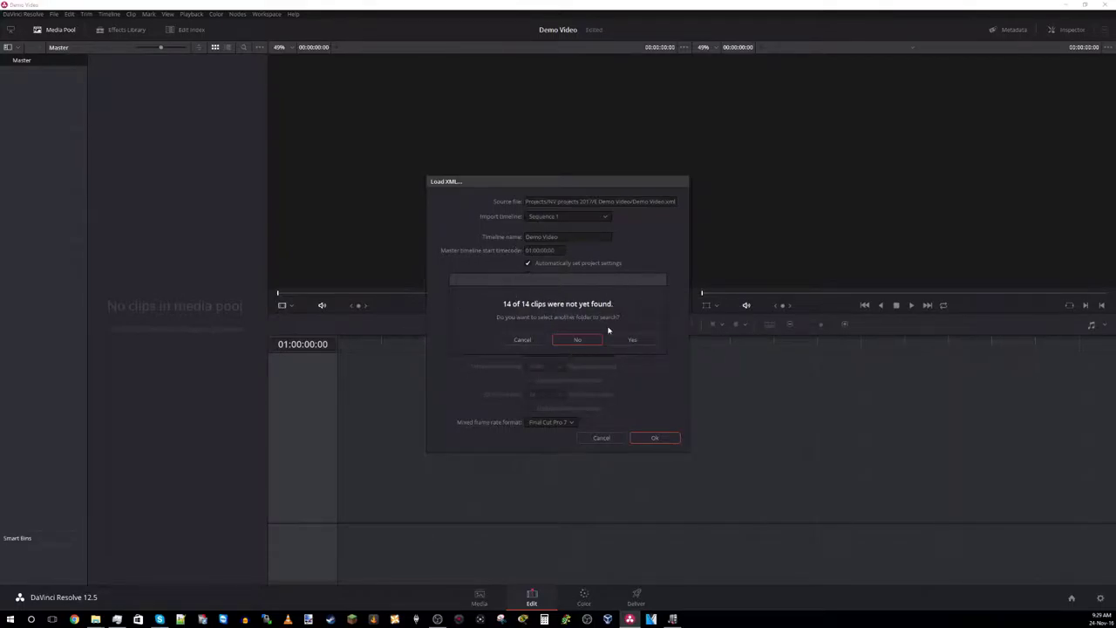
# Link the source clips from Video Stuff > Projects > NV projects 2017 > E Demo Video and finish loading
pyautogui.click(632, 341)
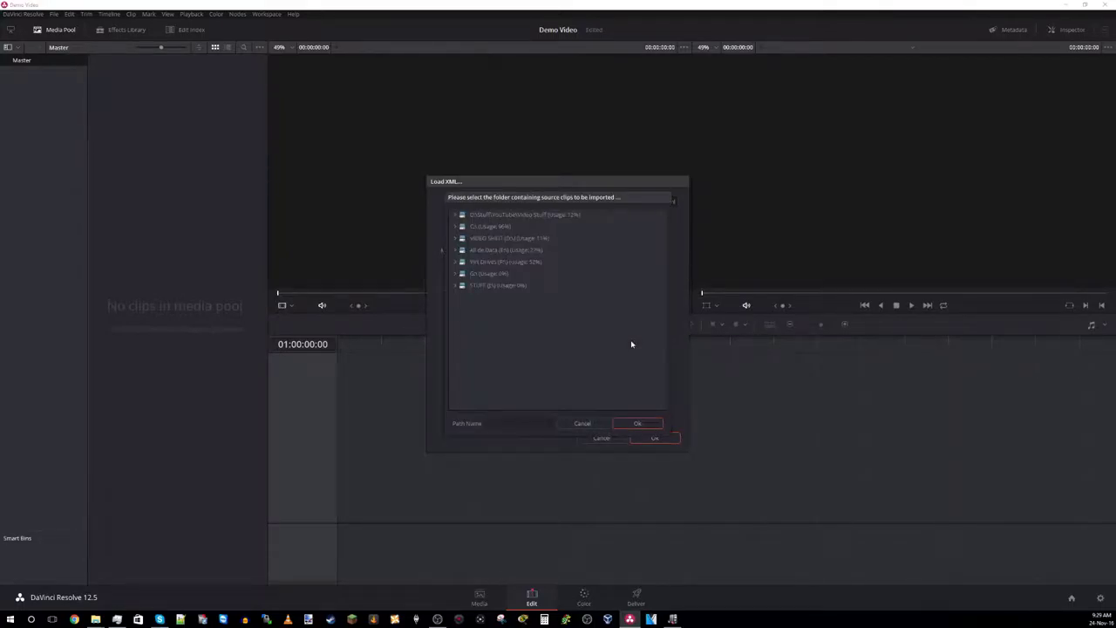
pyautogui.click(457, 216)
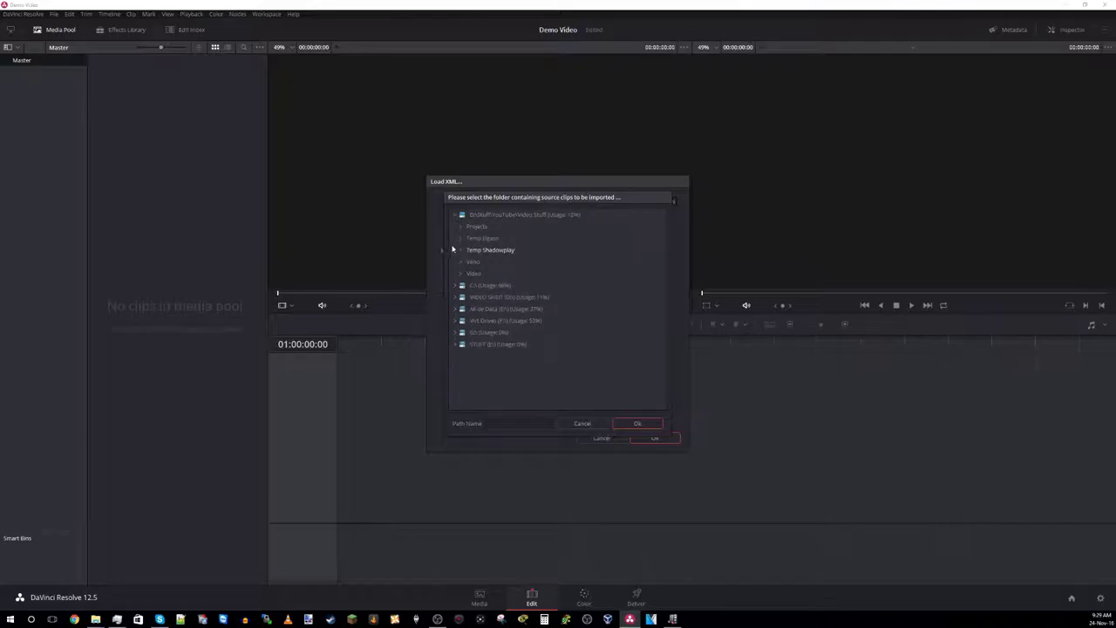
pyautogui.click(472, 227)
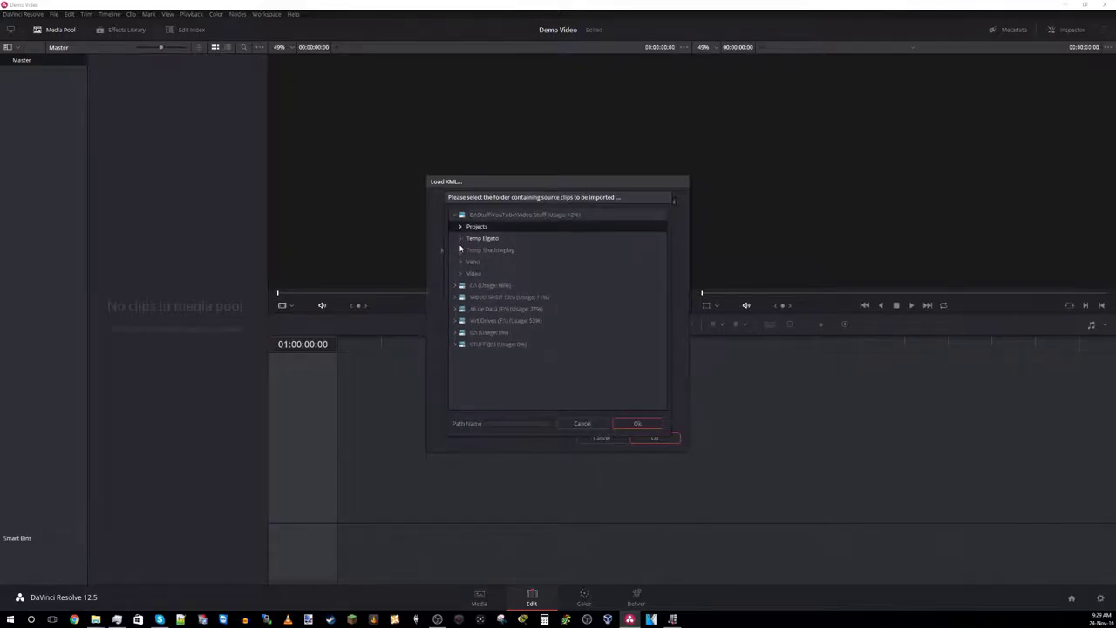
pyautogui.click(461, 227)
pyautogui.click(463, 287)
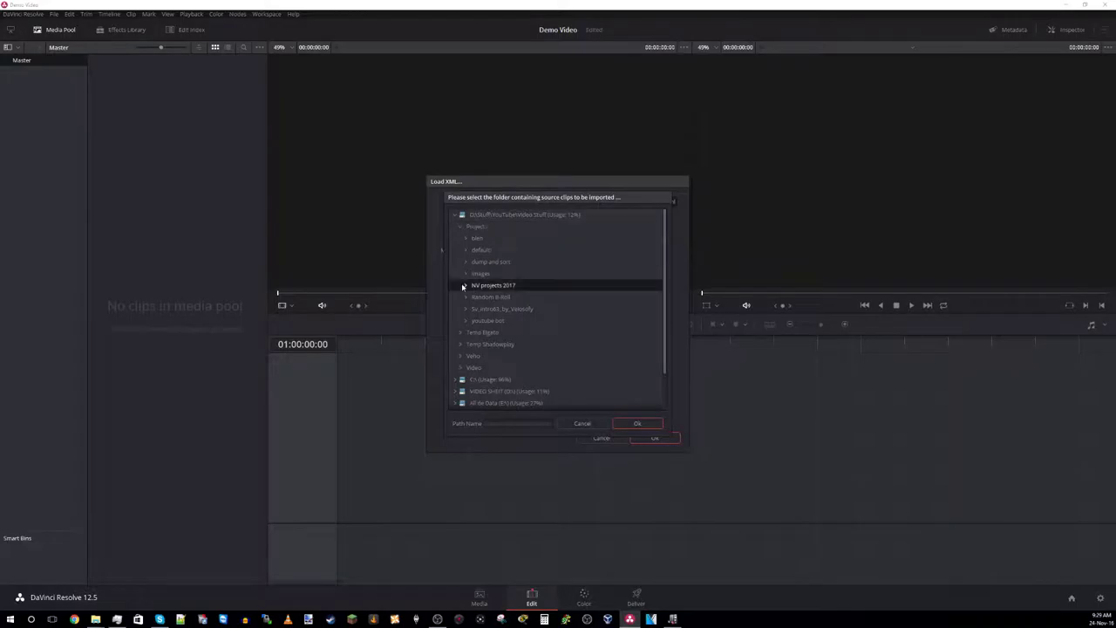
pyautogui.click(465, 286)
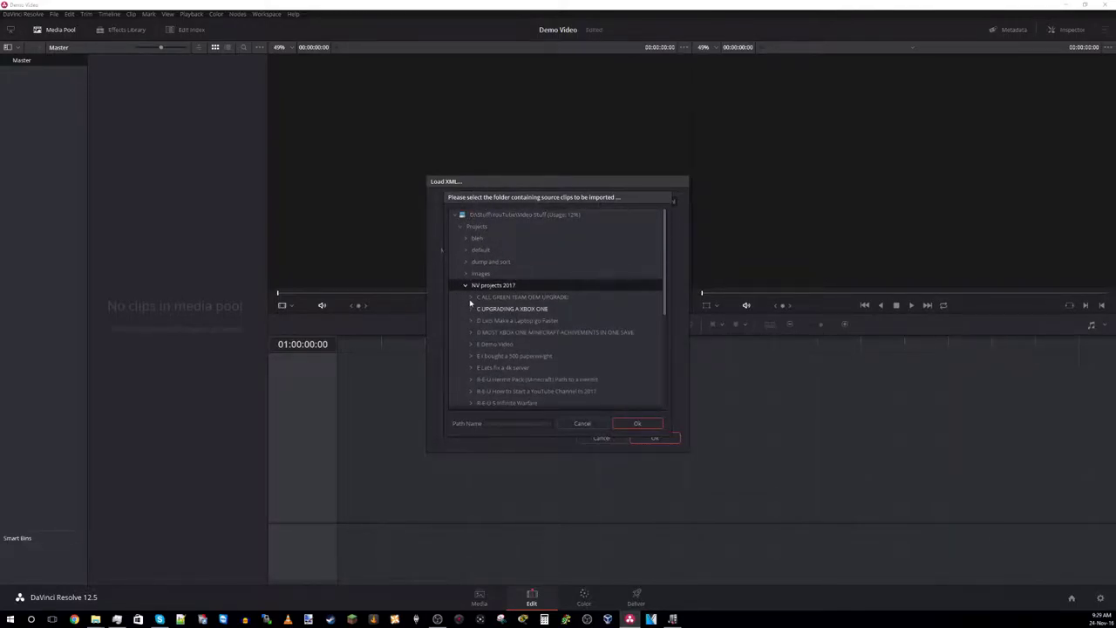
pyautogui.scroll(-3, 539, 356)
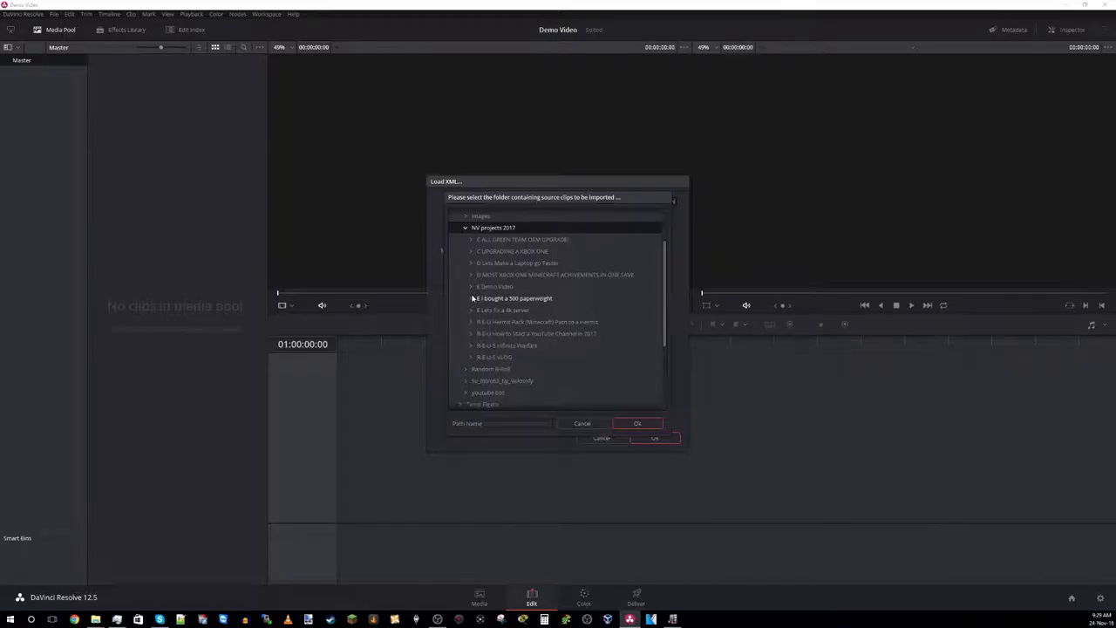
pyautogui.click(478, 286)
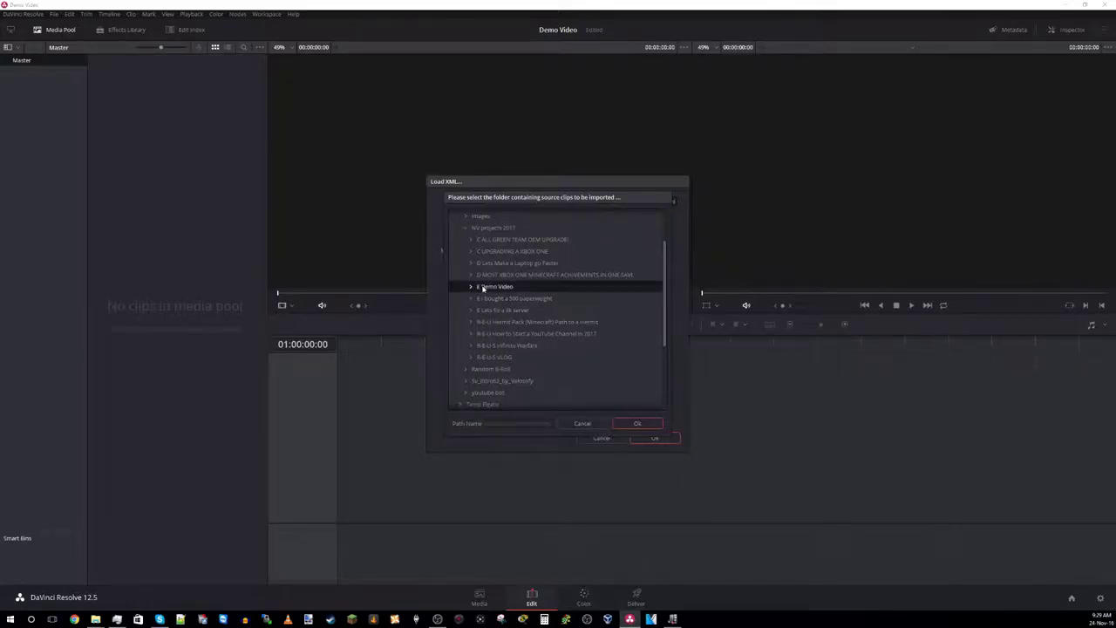
pyautogui.click(637, 423)
pyautogui.click(655, 437)
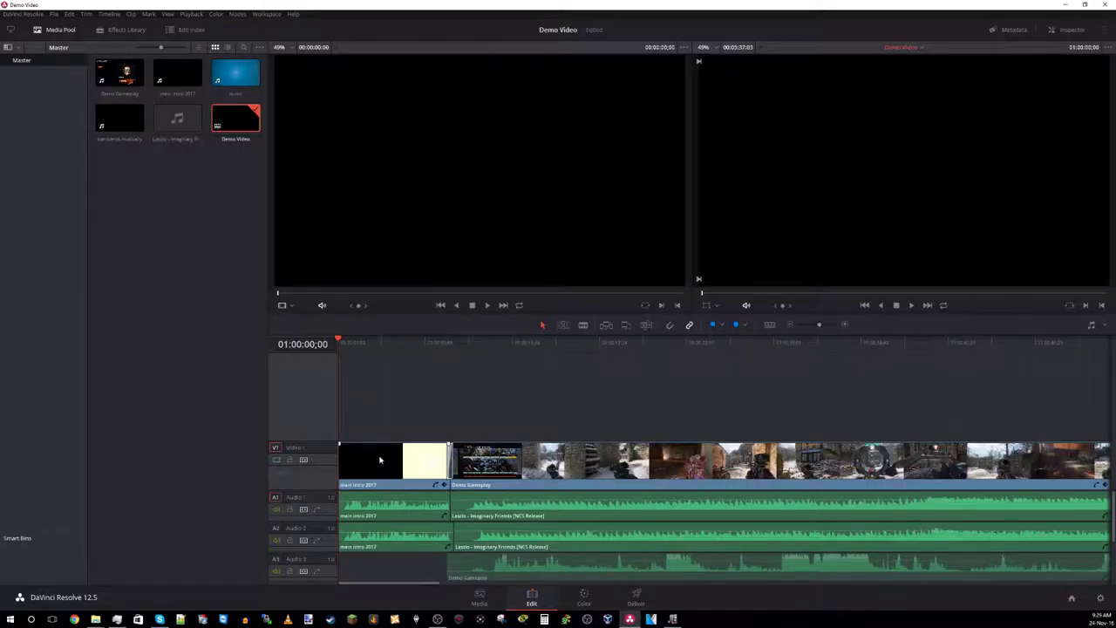
pyautogui.click(602, 488)
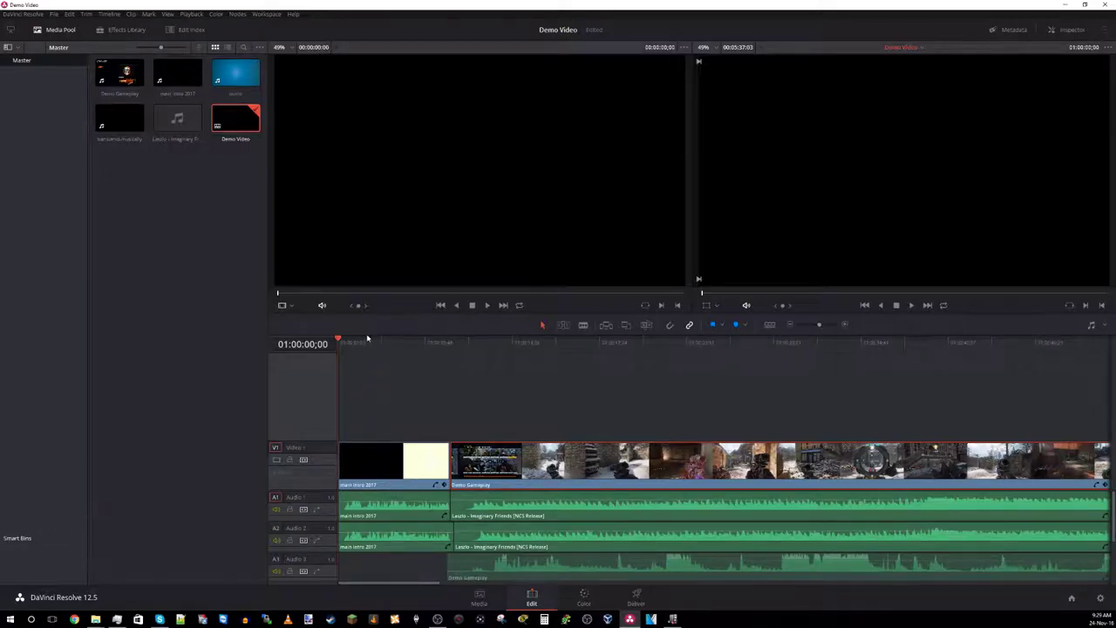
pyautogui.moveTo(366, 341); pyautogui.dragTo(353, 343)
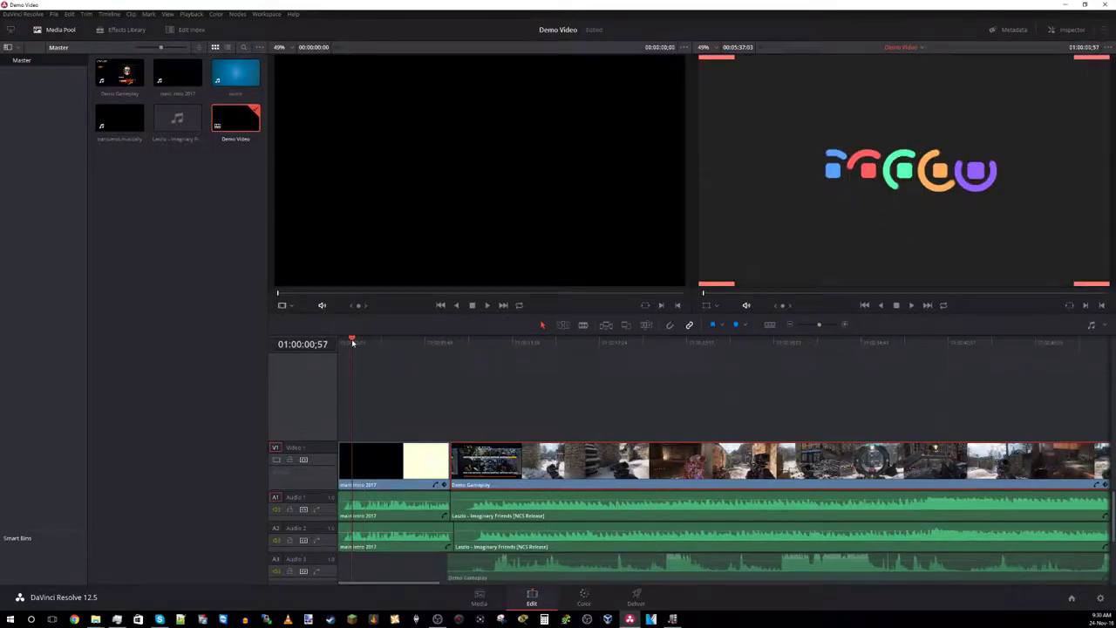
pyautogui.press('space')
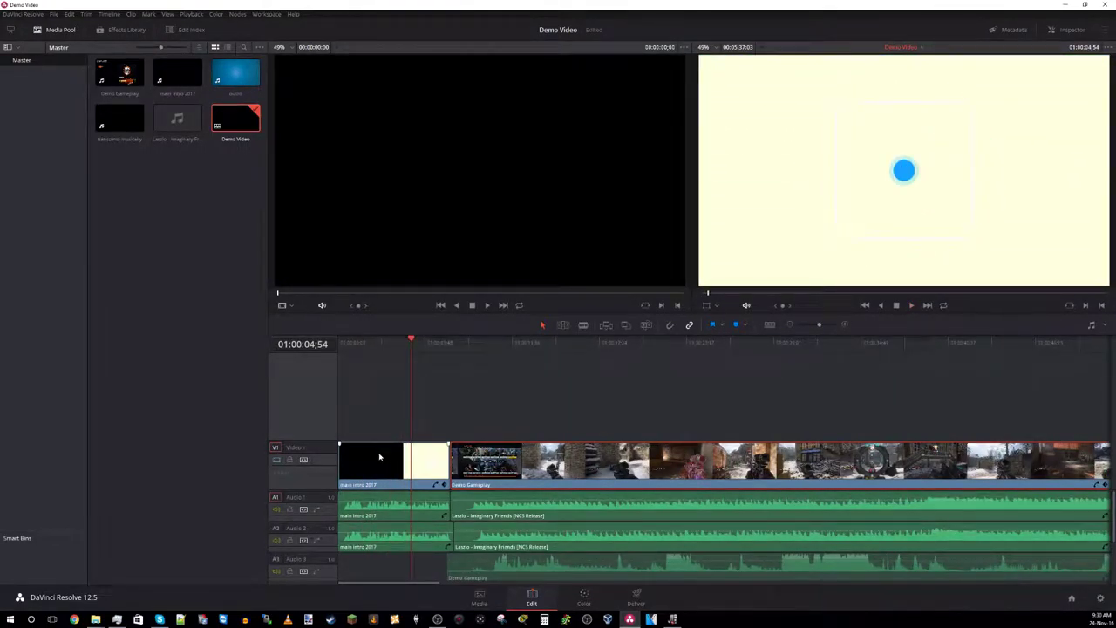
pyautogui.click(470, 343)
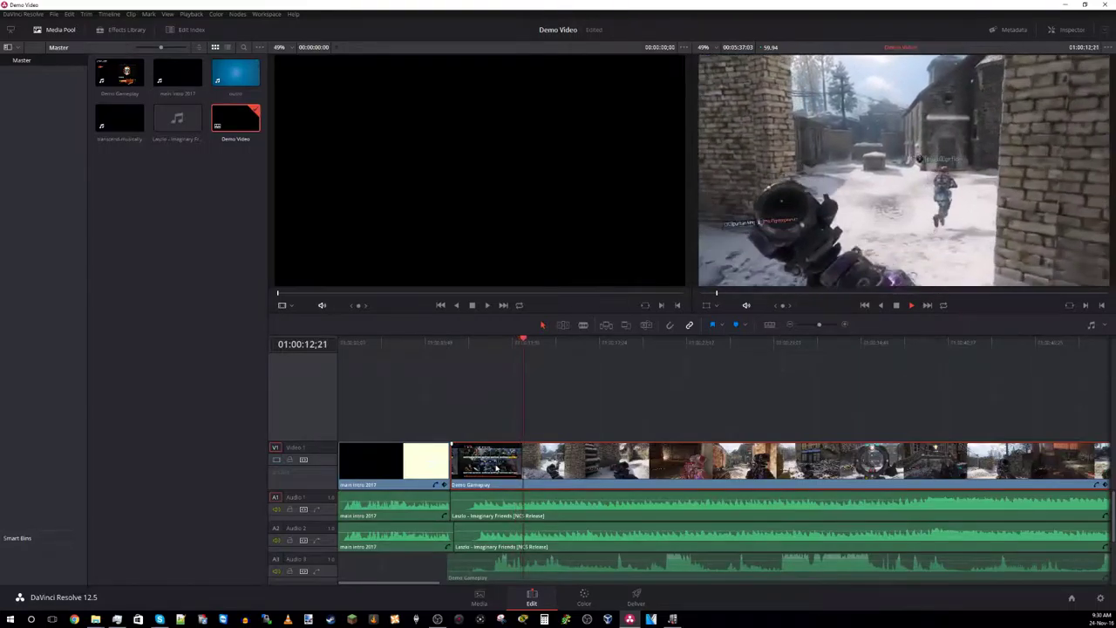
pyautogui.press('space')
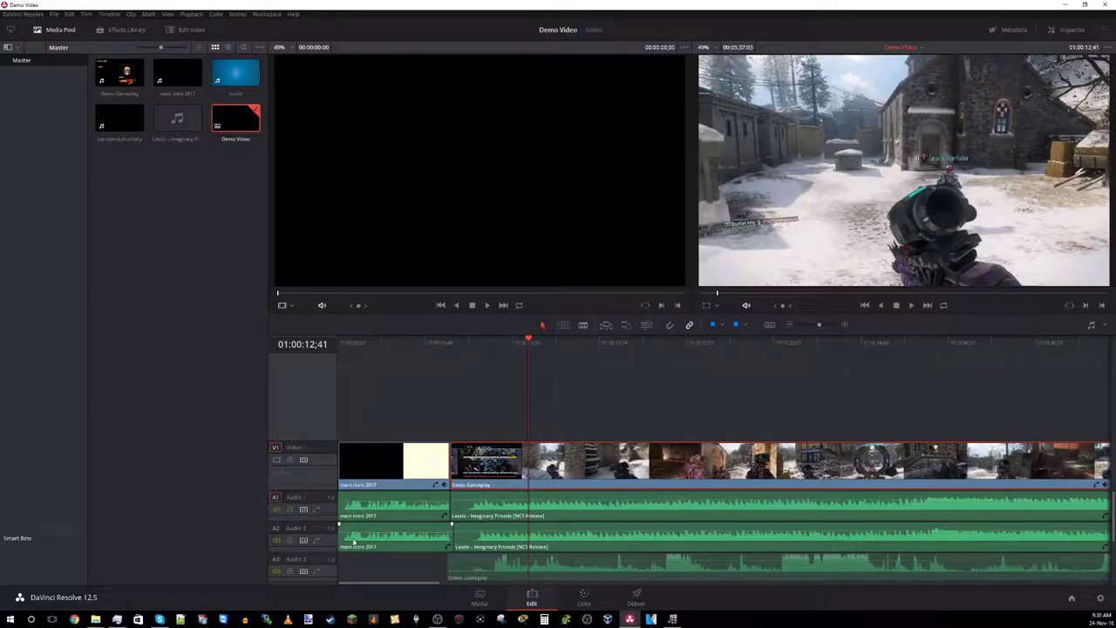
pyautogui.click(388, 533)
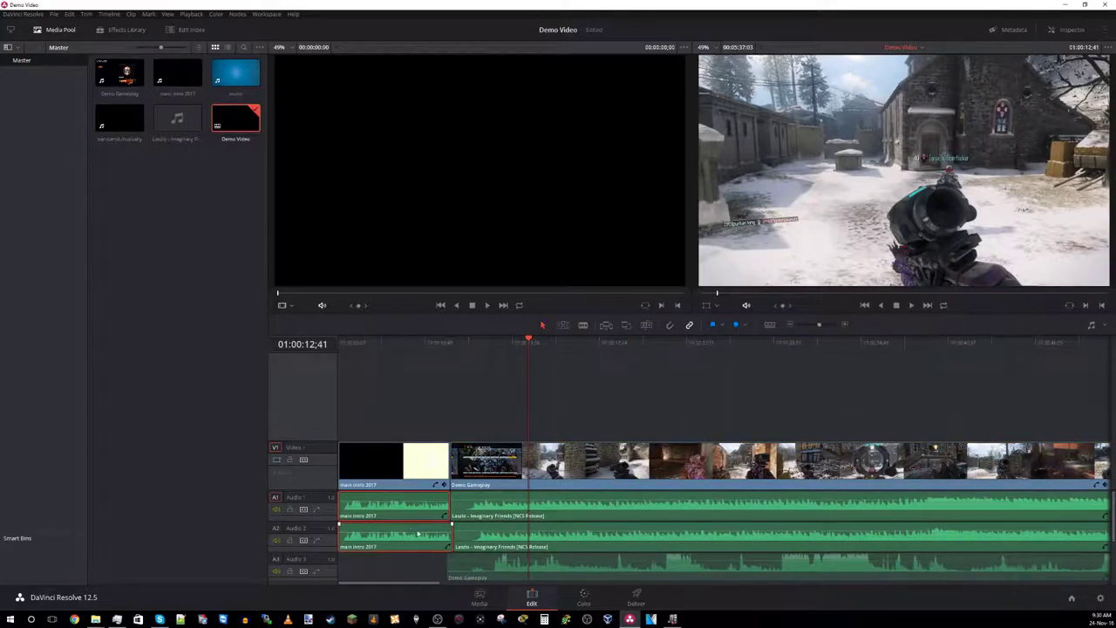
pyautogui.press('Delete')
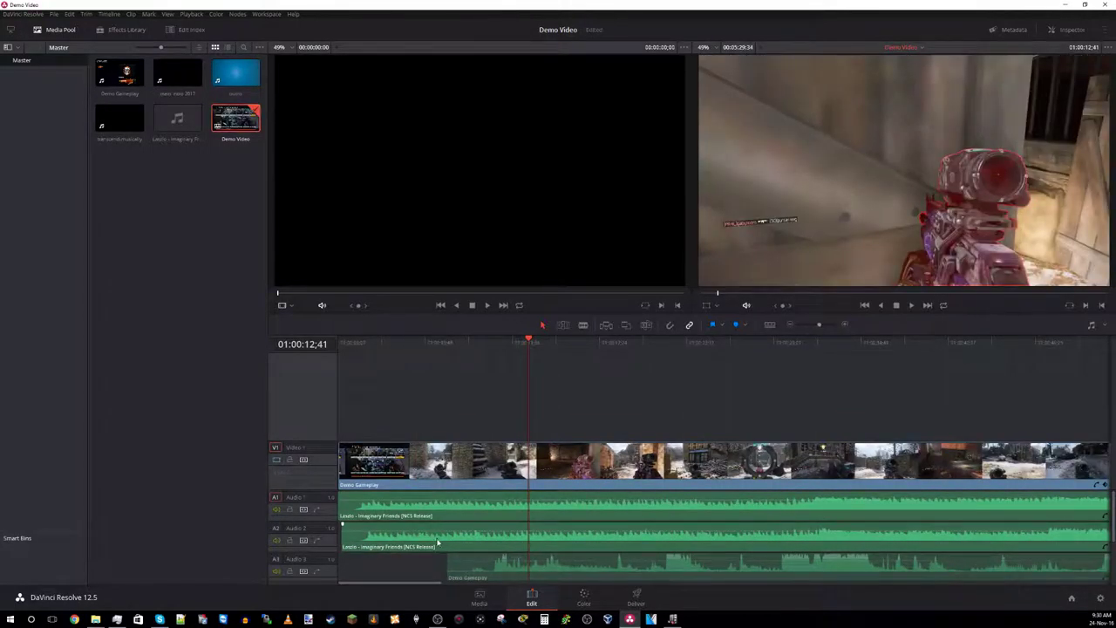
pyautogui.hotkey('ctrl', 'z')
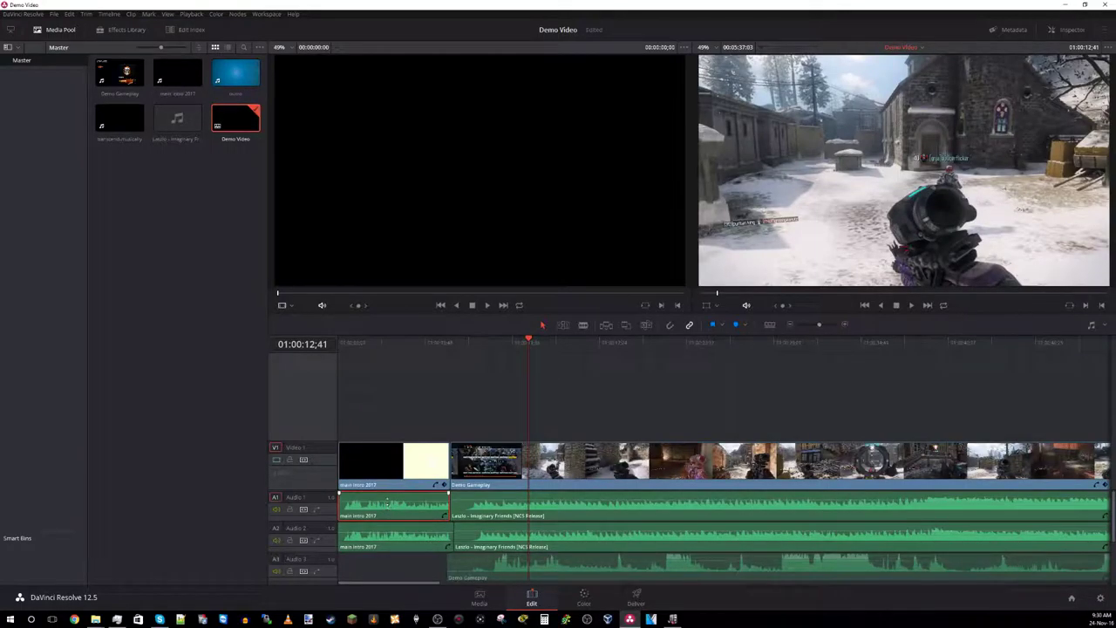
pyautogui.moveTo(389, 500); pyautogui.dragTo(391, 533)
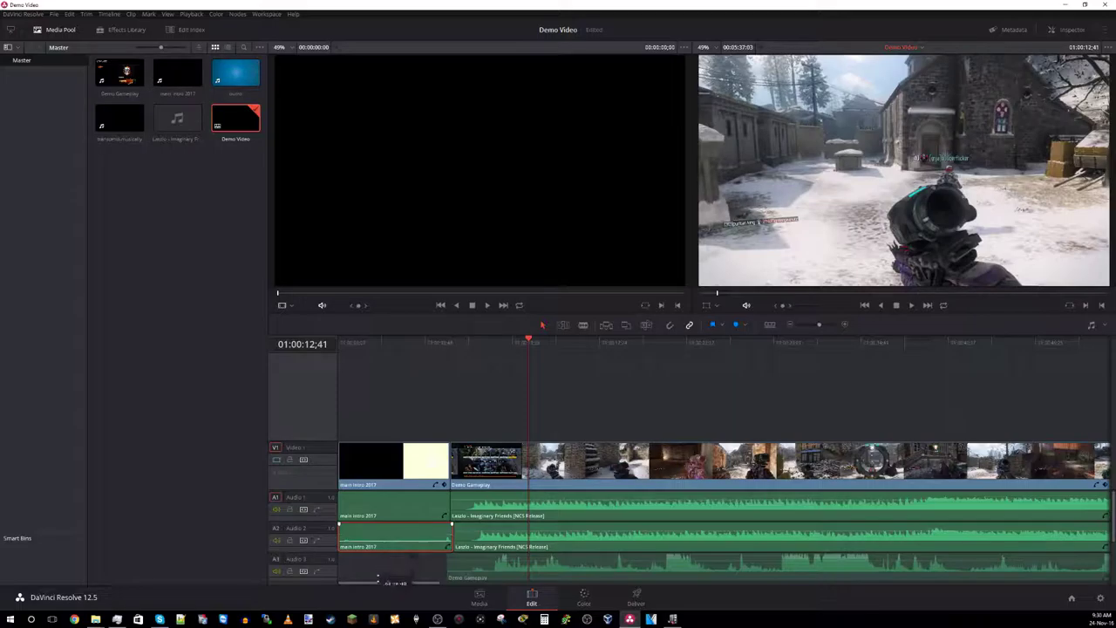
pyautogui.press('Home')
pyautogui.press('space')
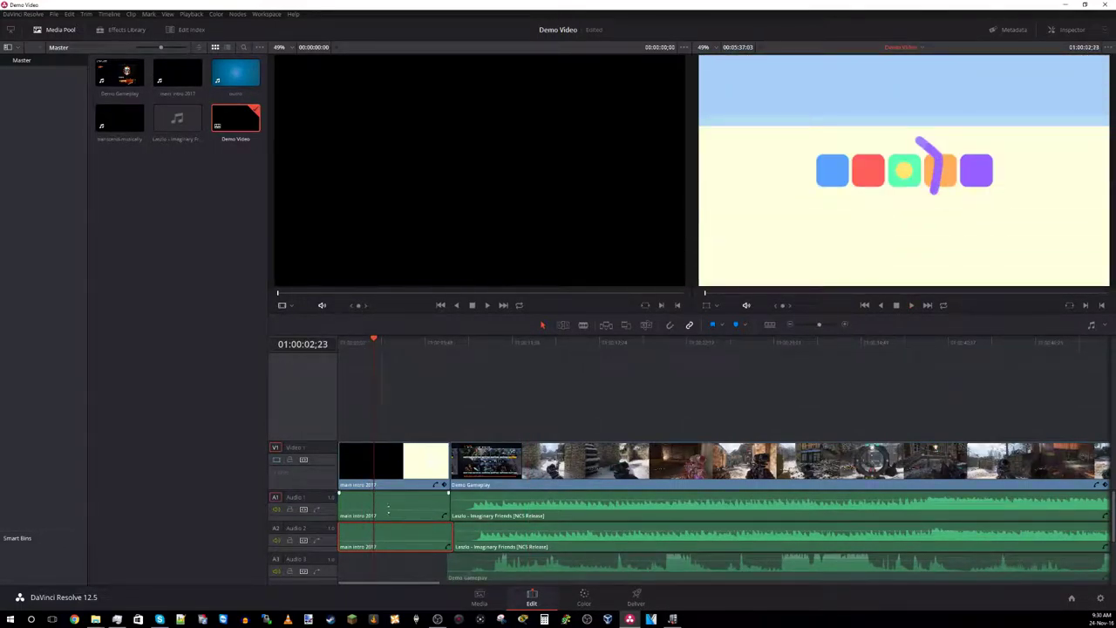
pyautogui.moveTo(388, 509); pyautogui.dragTo(388, 508)
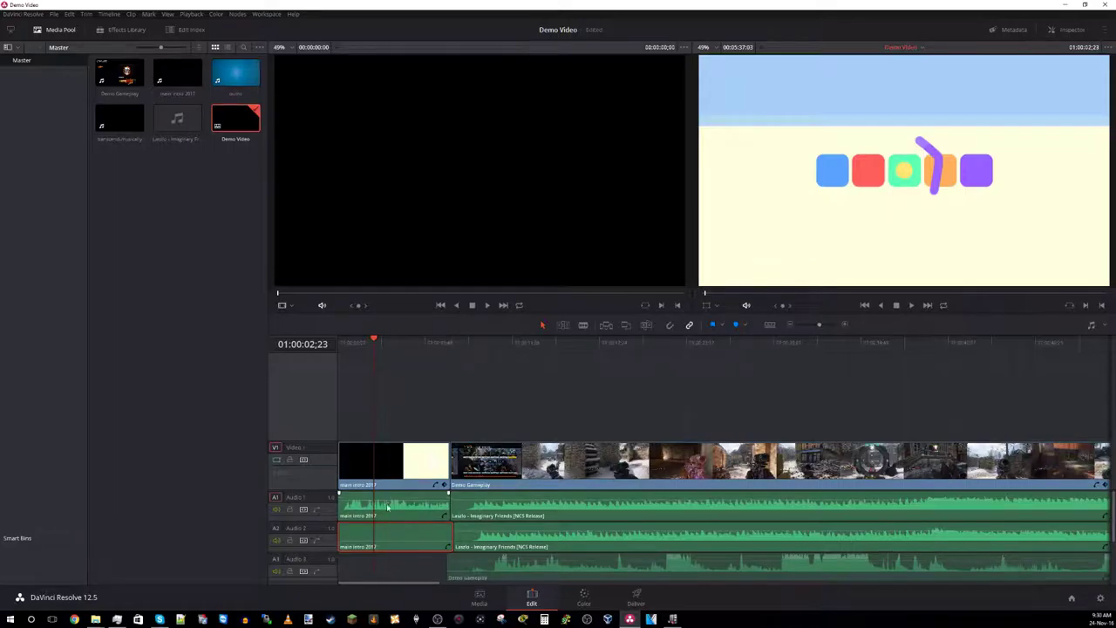
pyautogui.click(390, 546)
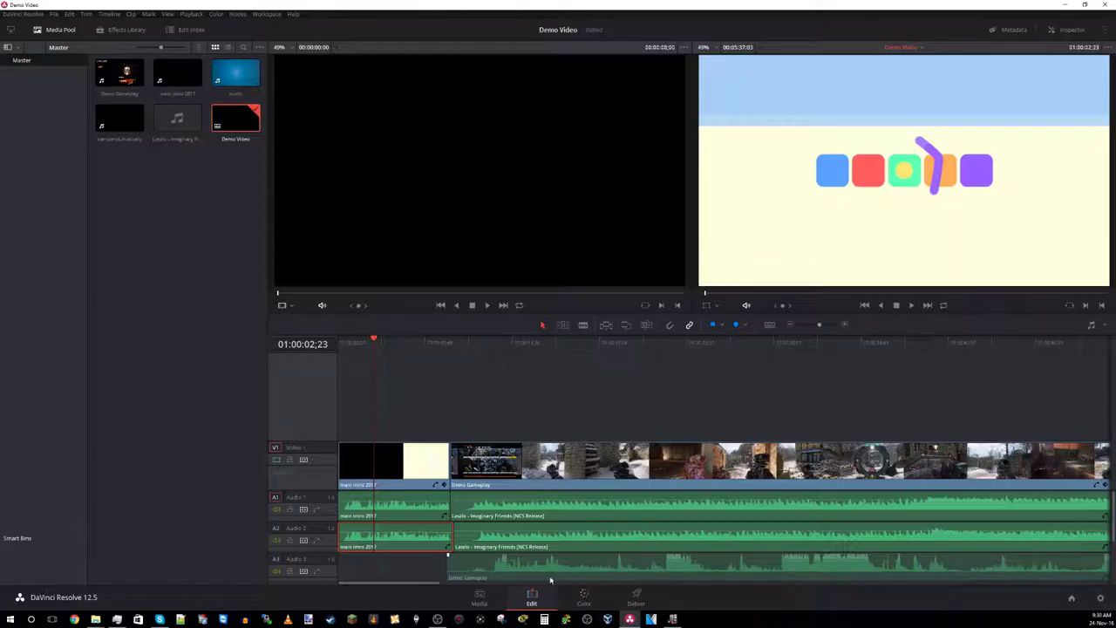
pyautogui.moveTo(429, 584); pyautogui.dragTo(1031, 586)
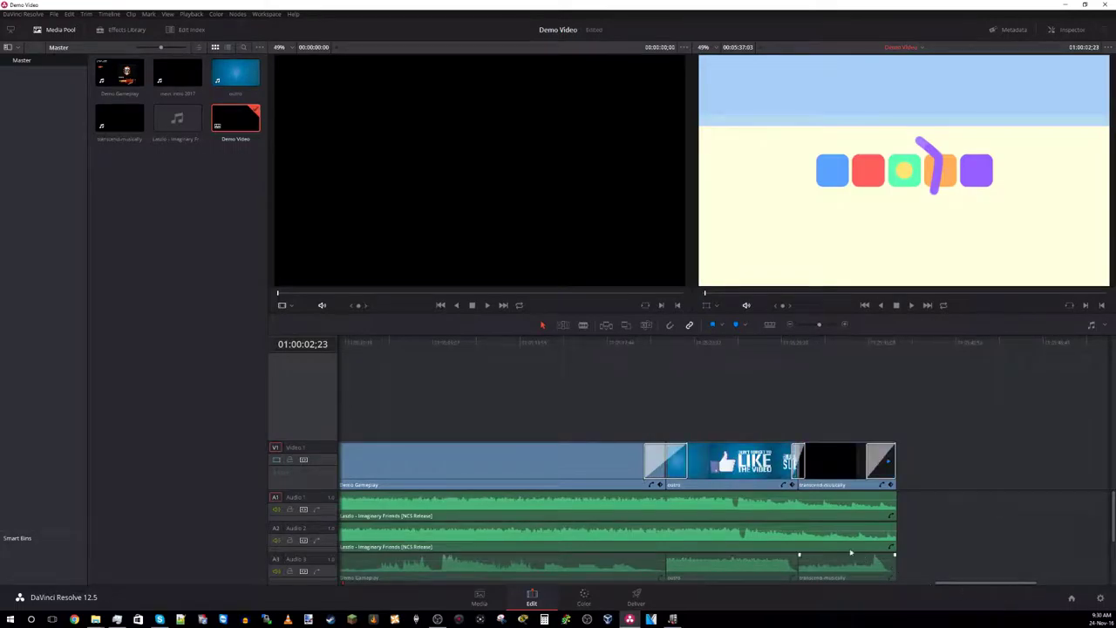
pyautogui.click(715, 344)
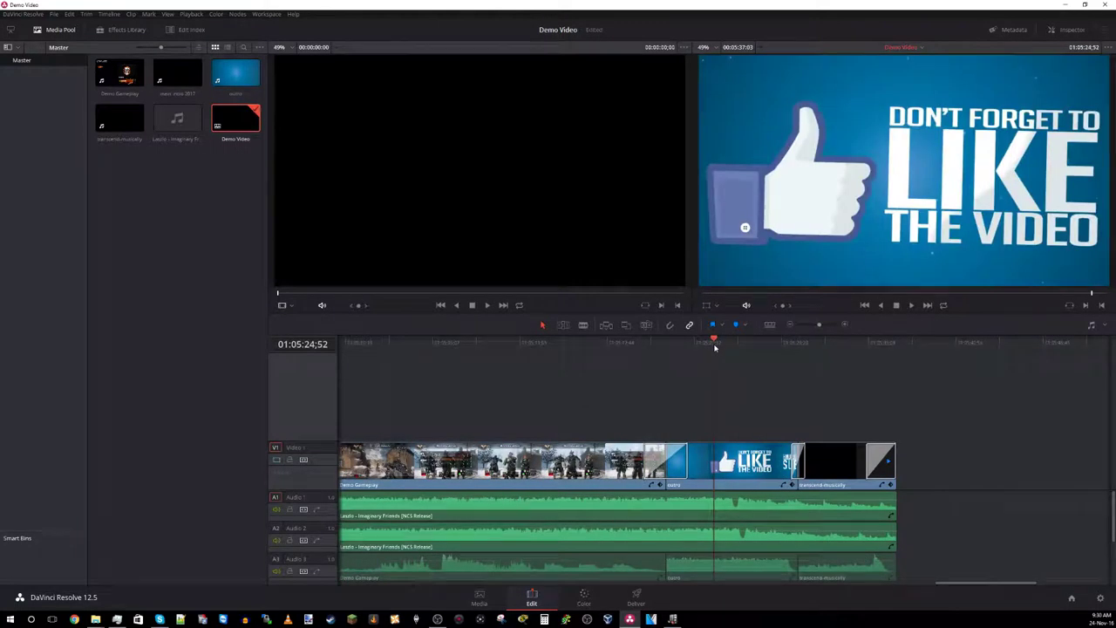
pyautogui.press('space')
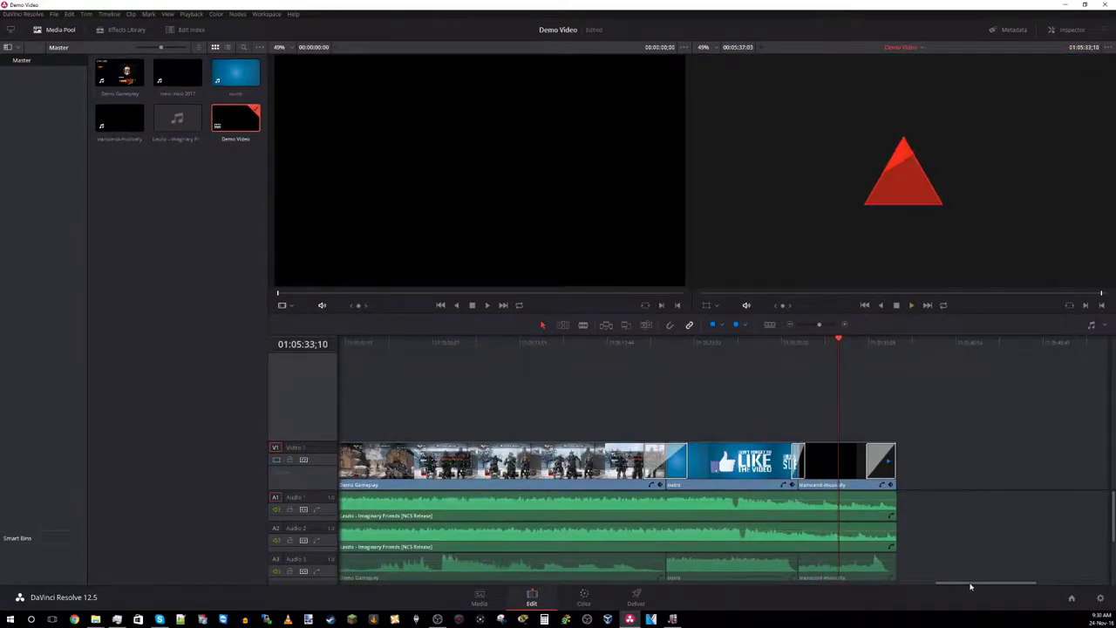
pyautogui.moveTo(967, 585); pyautogui.dragTo(388, 577)
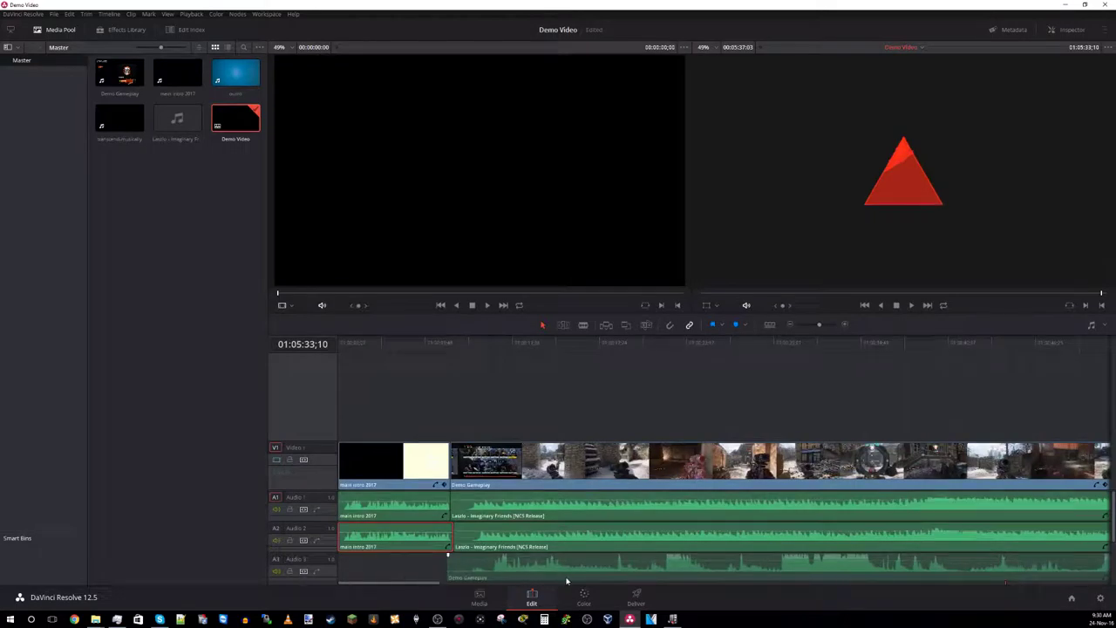
pyautogui.click(383, 346)
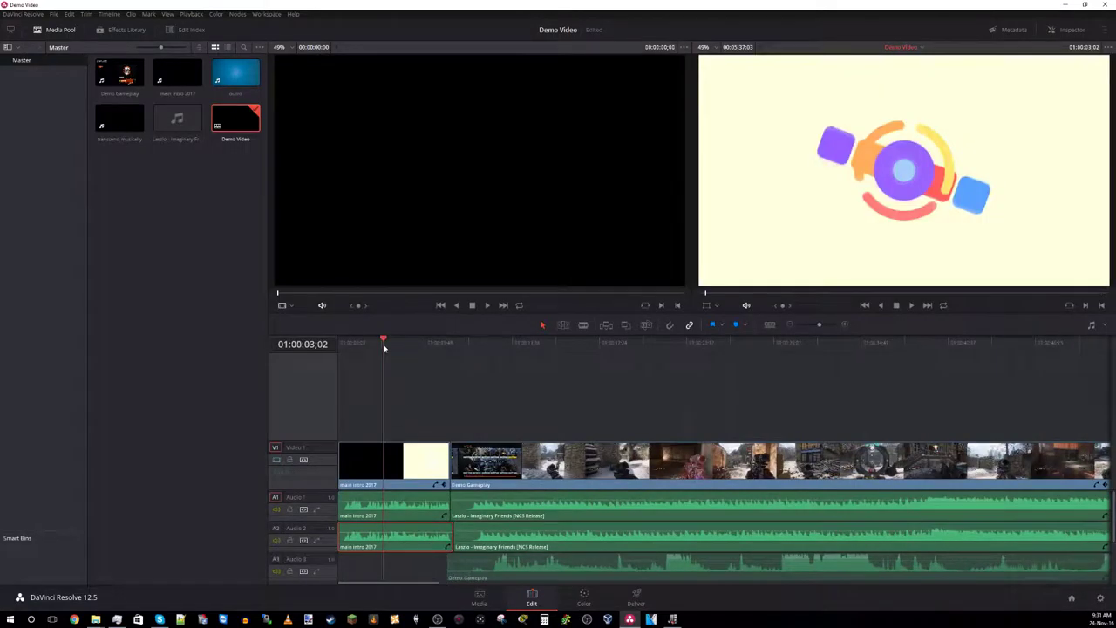
pyautogui.press('space')
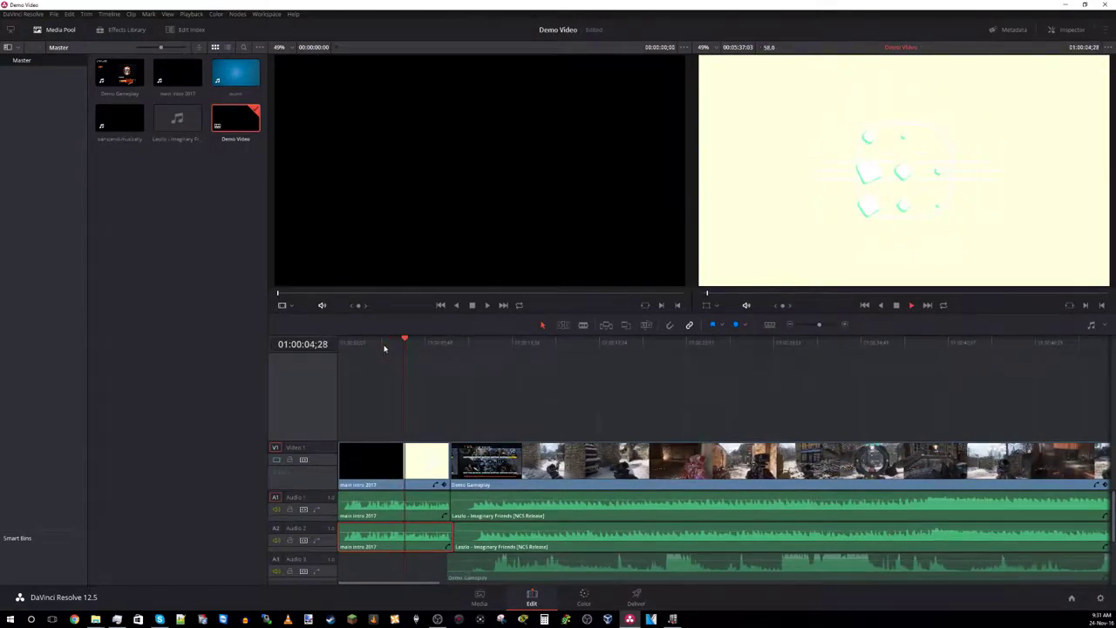
pyautogui.press('space')
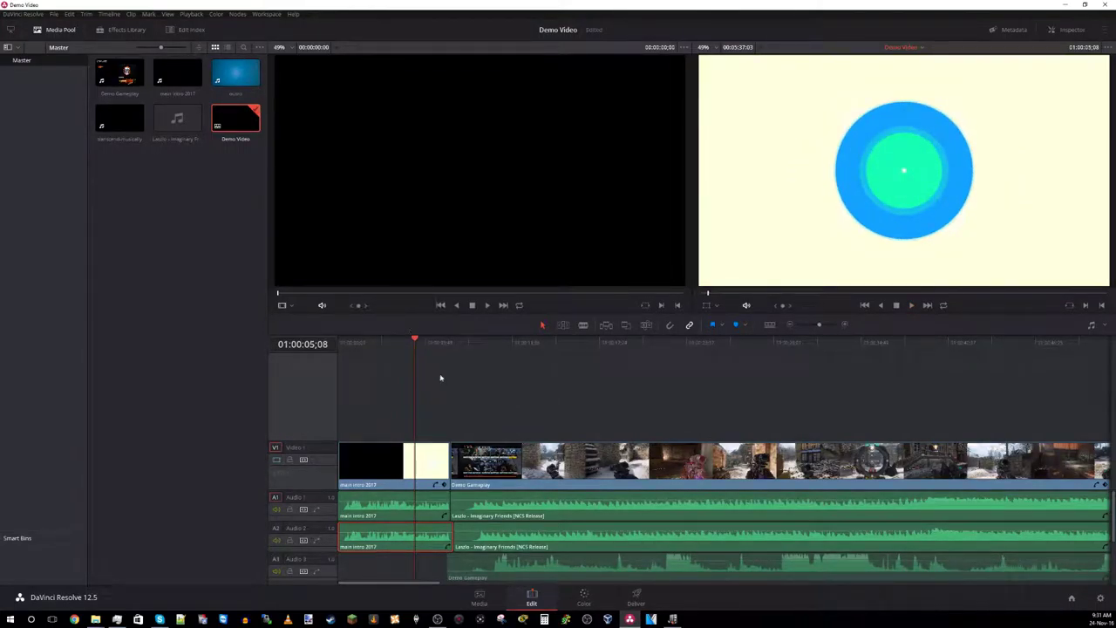
pyautogui.press('space')
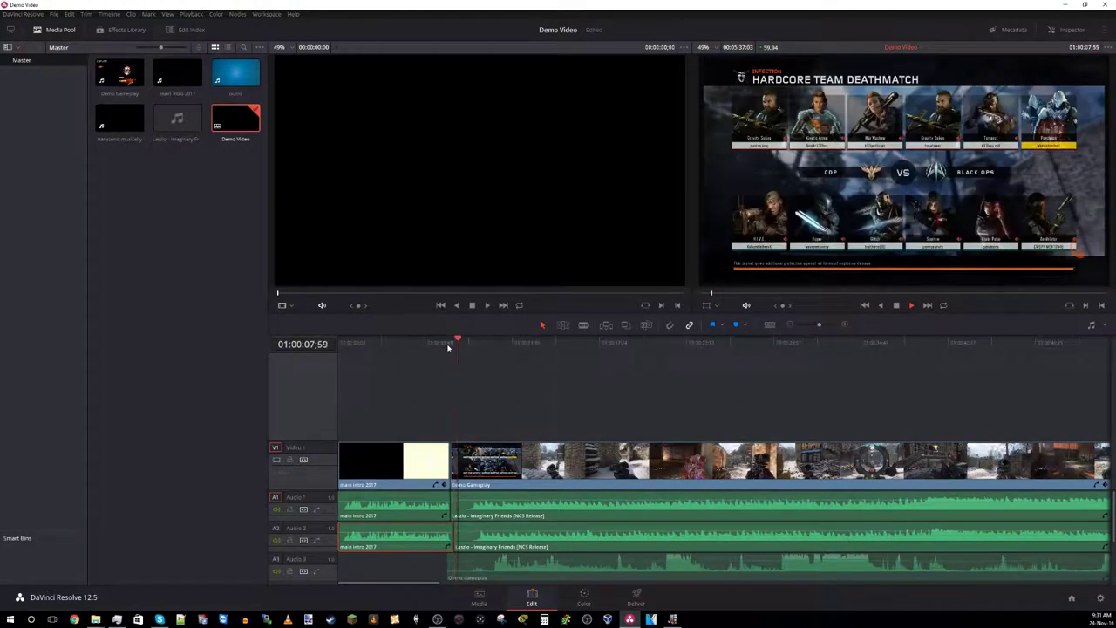
pyautogui.press('space')
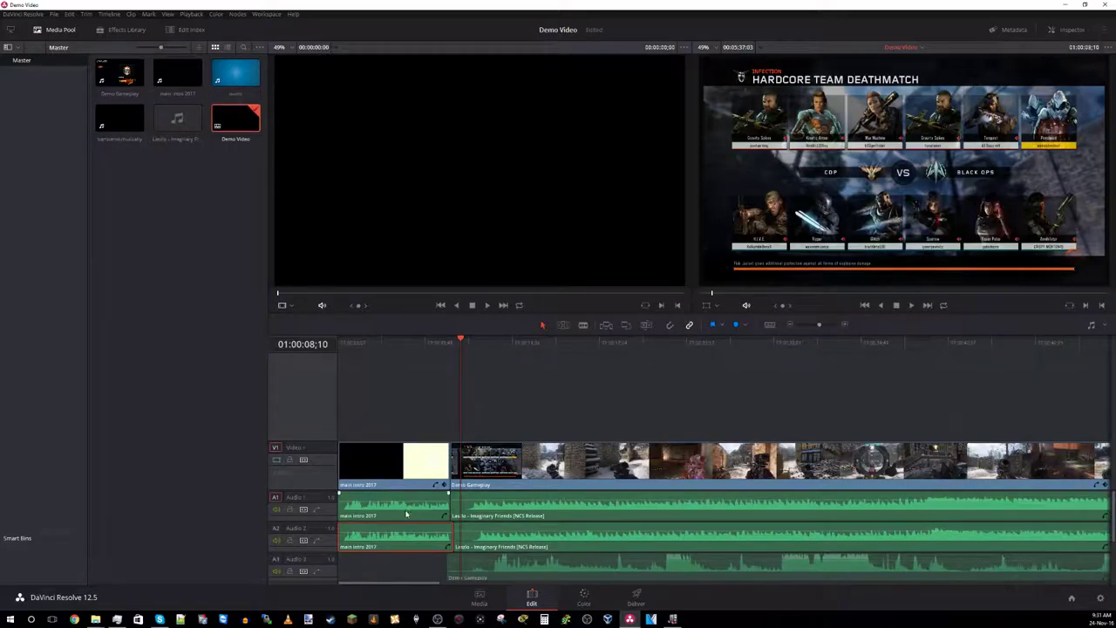
pyautogui.click(376, 447)
pyautogui.moveTo(404, 583); pyautogui.dragTo(998, 581)
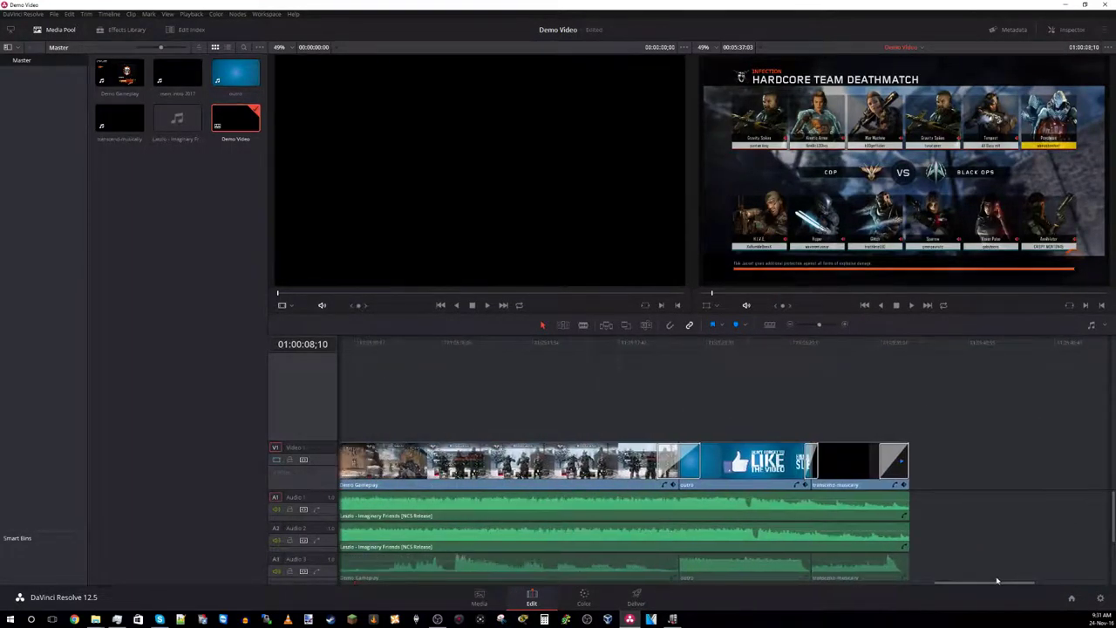
pyautogui.click(688, 344)
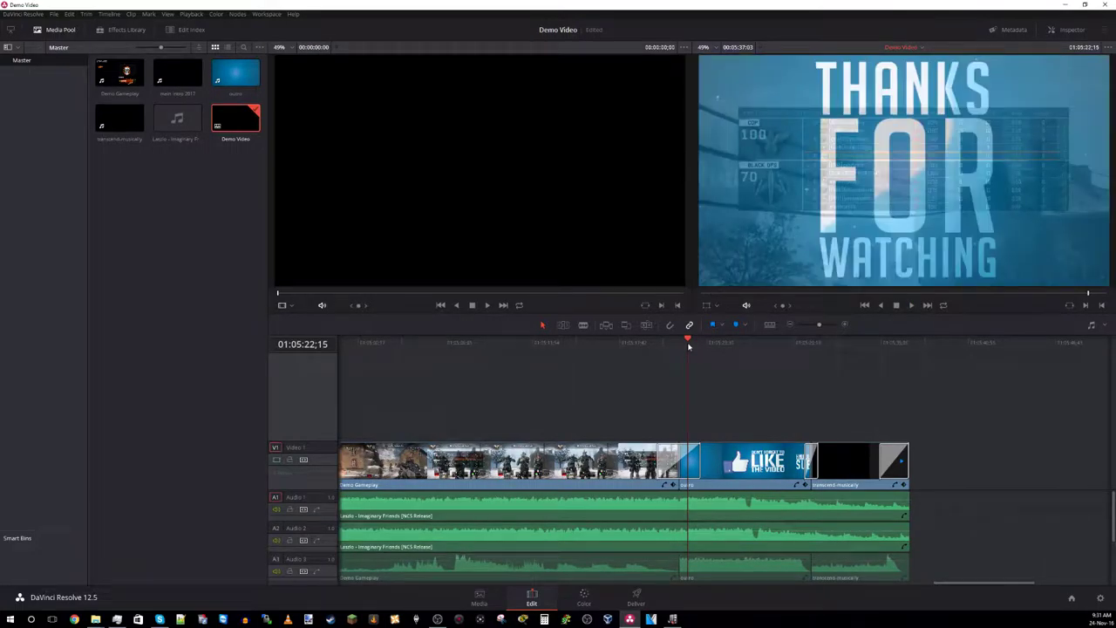
pyautogui.press('space')
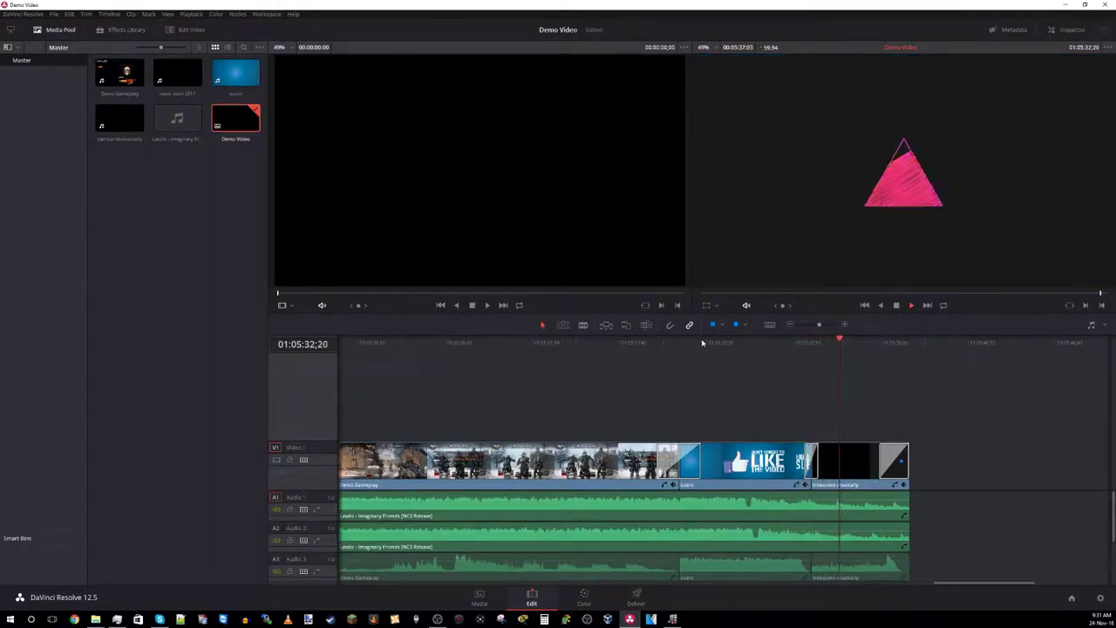
pyautogui.press('space')
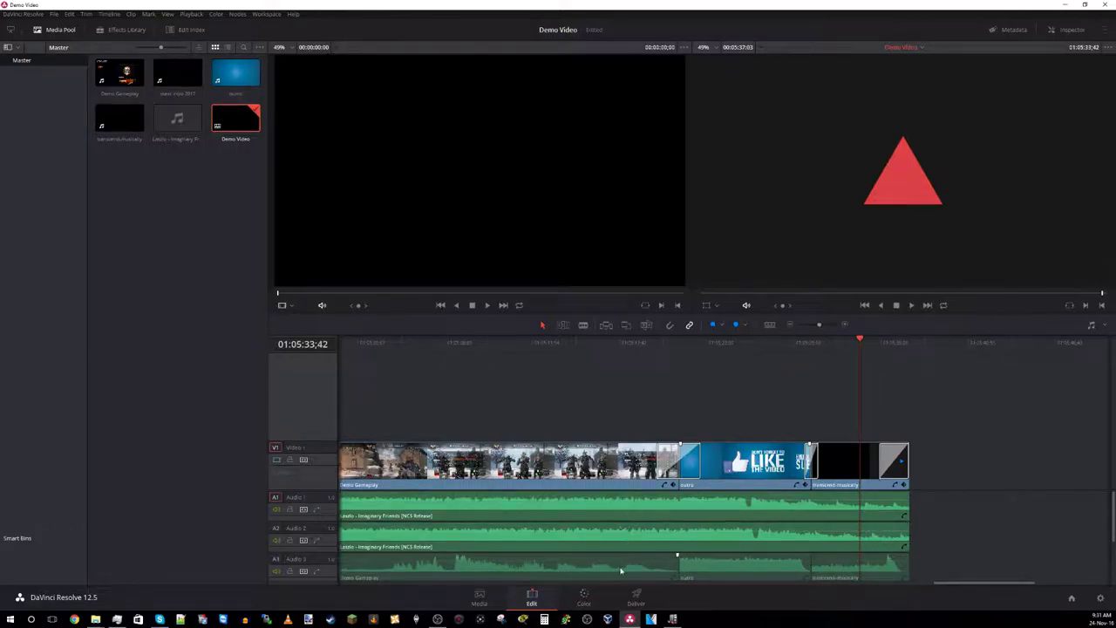
pyautogui.moveTo(992, 590); pyautogui.dragTo(357, 592)
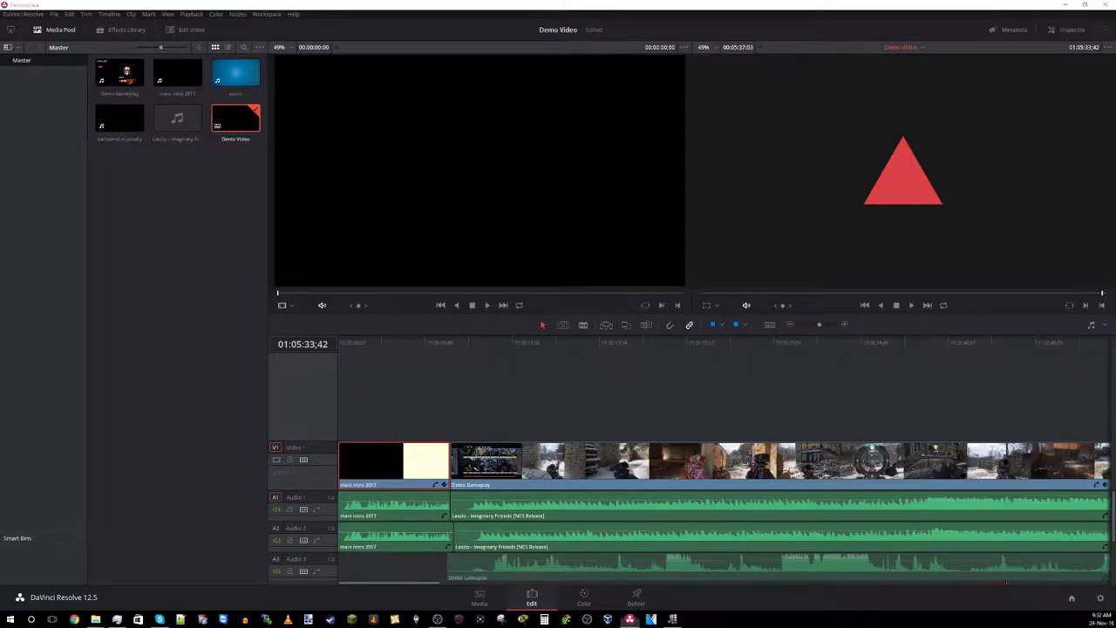
# Scroll the timeline to check tracks A3, A4 and Master, then save the project
pyautogui.moveTo(1113, 530); pyautogui.dragTo(1111, 574)
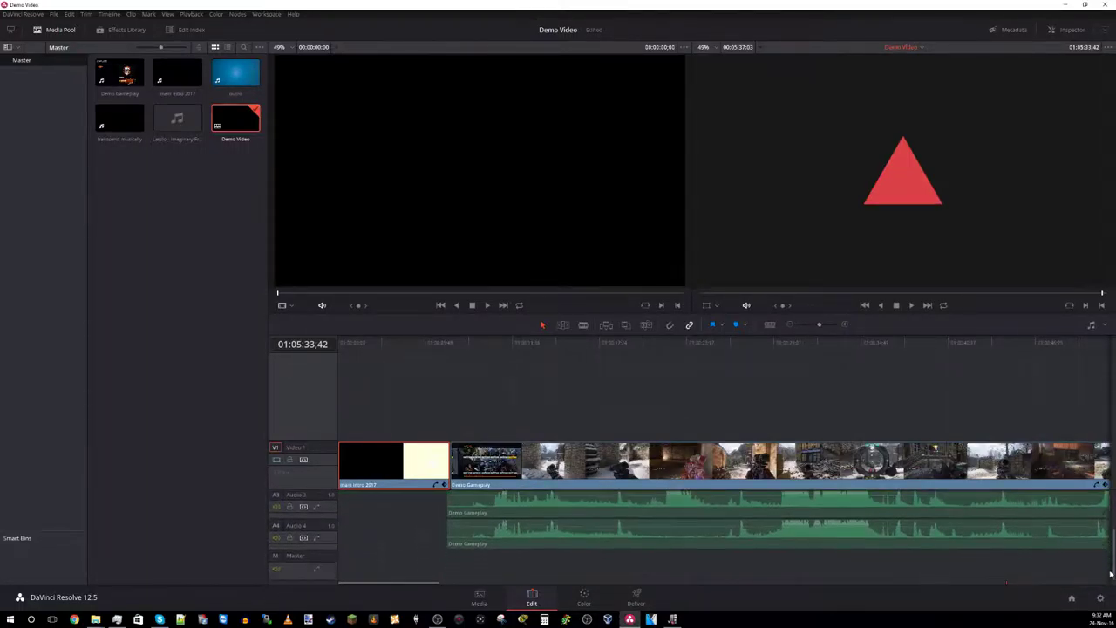
pyautogui.moveTo(413, 585)
pyautogui.mouseDown()
pyautogui.moveTo(1037, 588)
pyautogui.moveTo(410, 587)
pyautogui.mouseUp()
pyautogui.hotkey('ctrl', 's')
# On the Deliver page, choose the YouTube 1080p render preset
pyautogui.click(637, 600)
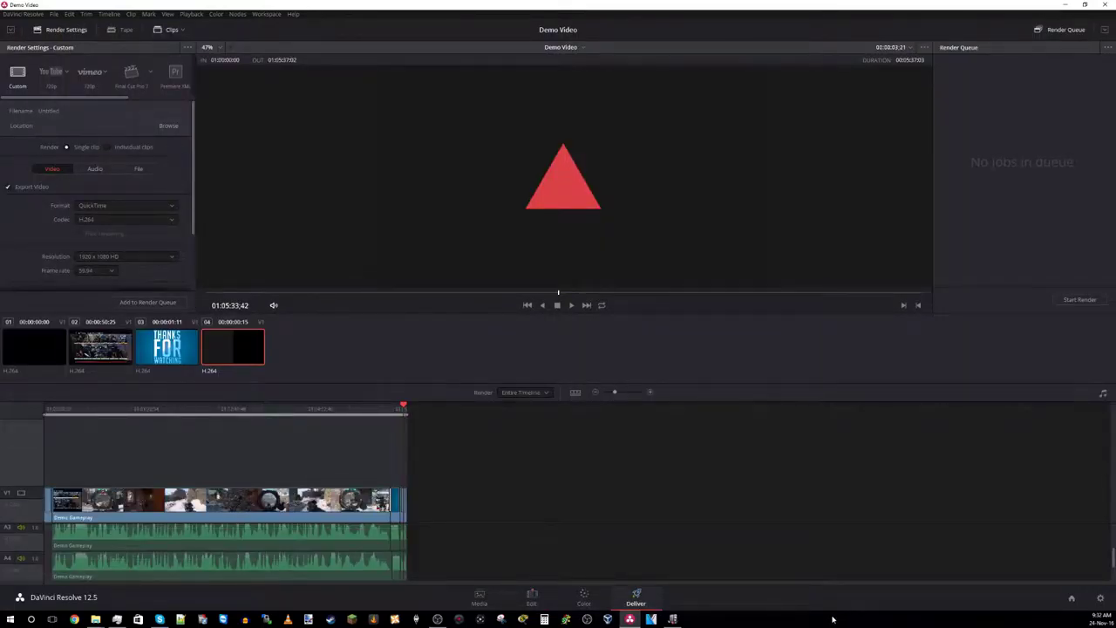
pyautogui.click(66, 71)
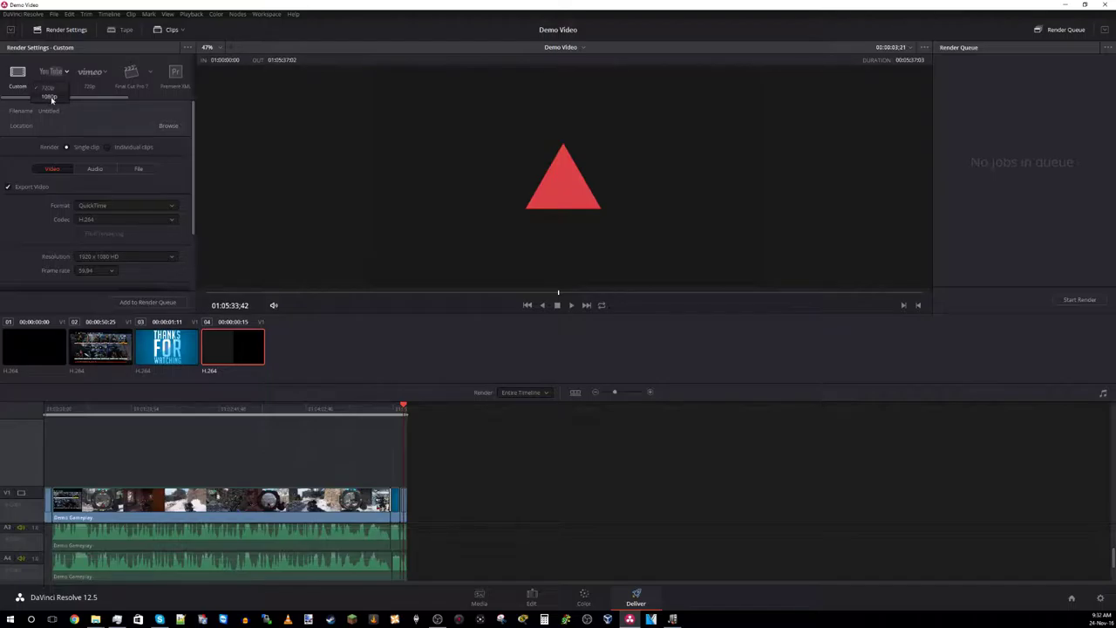
pyautogui.click(49, 97)
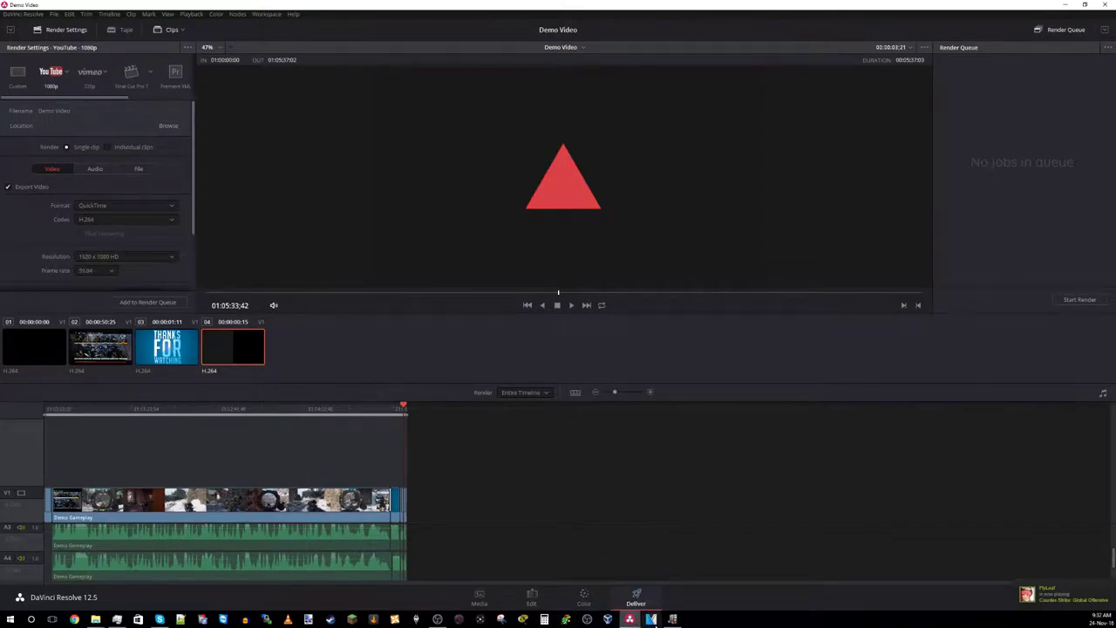
pyautogui.moveTo(627, 623)
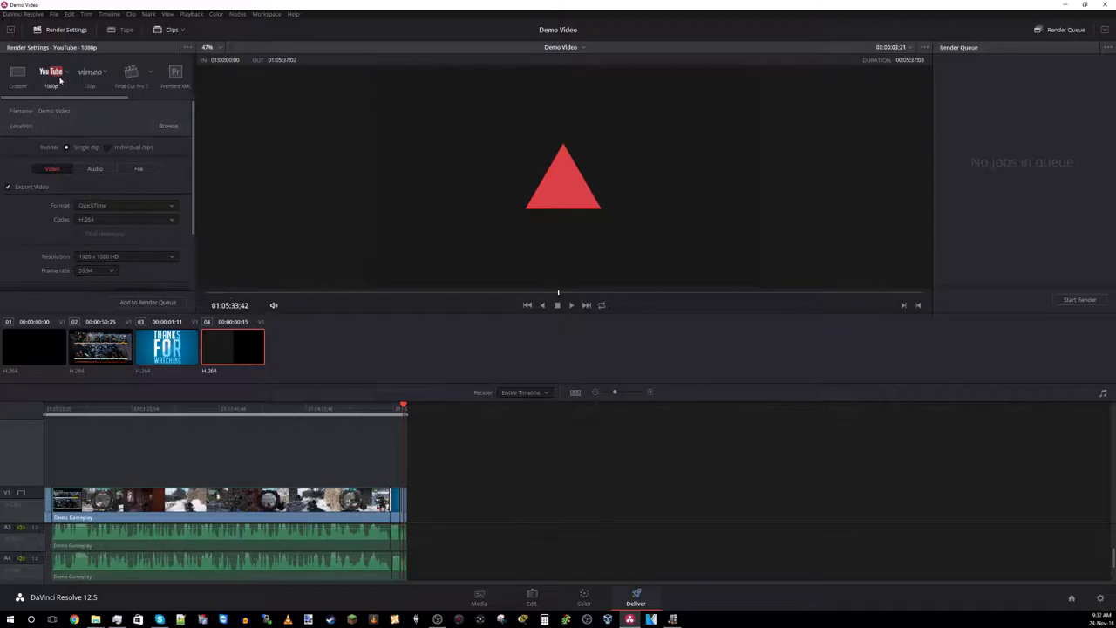
pyautogui.click(65, 73)
pyautogui.click(49, 96)
pyautogui.scroll(-2, 187, 223)
pyautogui.scroll(2, 183, 240)
pyautogui.click(89, 169)
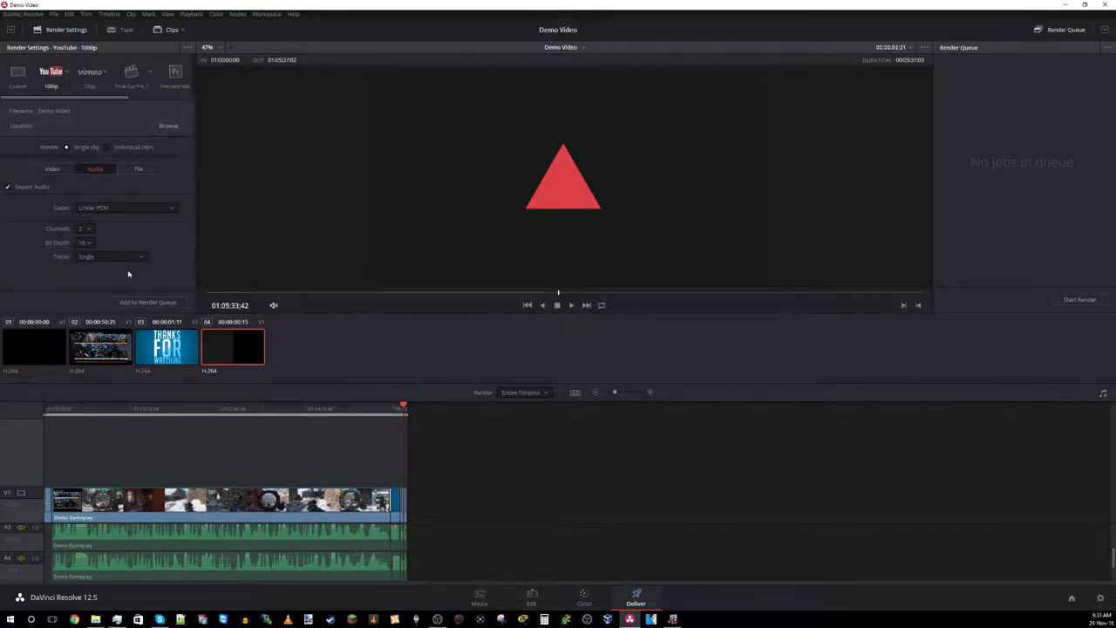
pyautogui.click(52, 170)
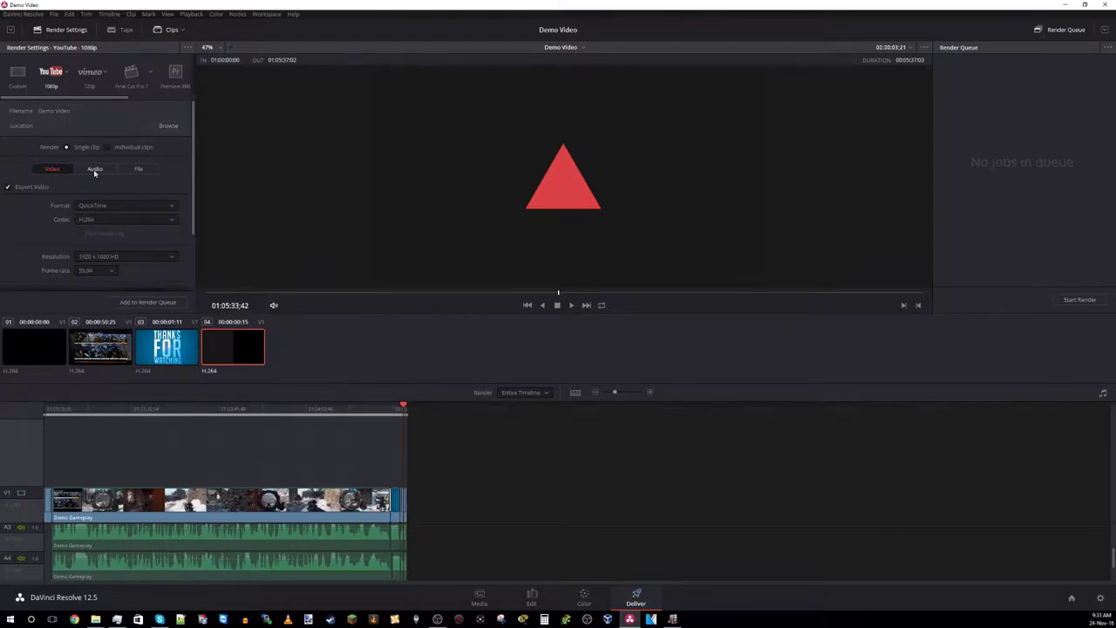
pyautogui.click(95, 171)
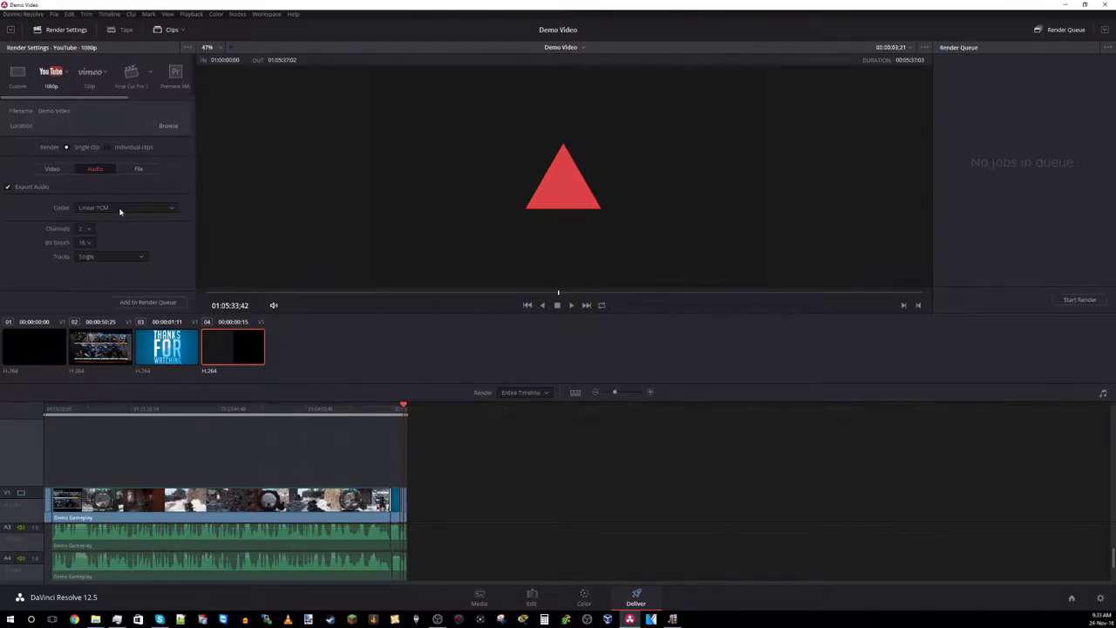
pyautogui.click(53, 170)
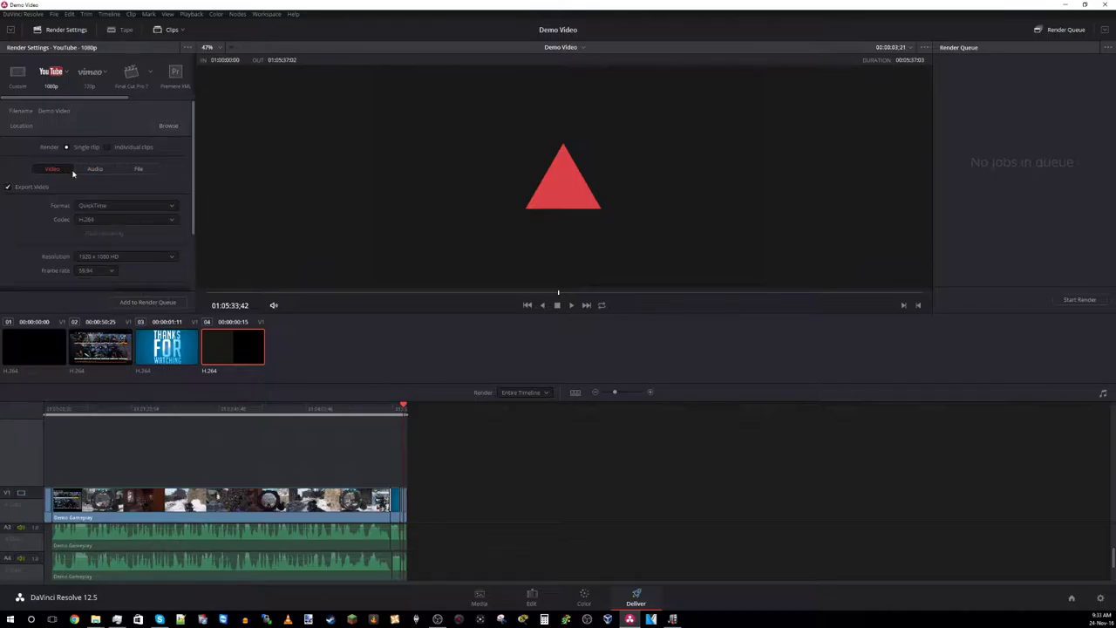
pyautogui.click(104, 207)
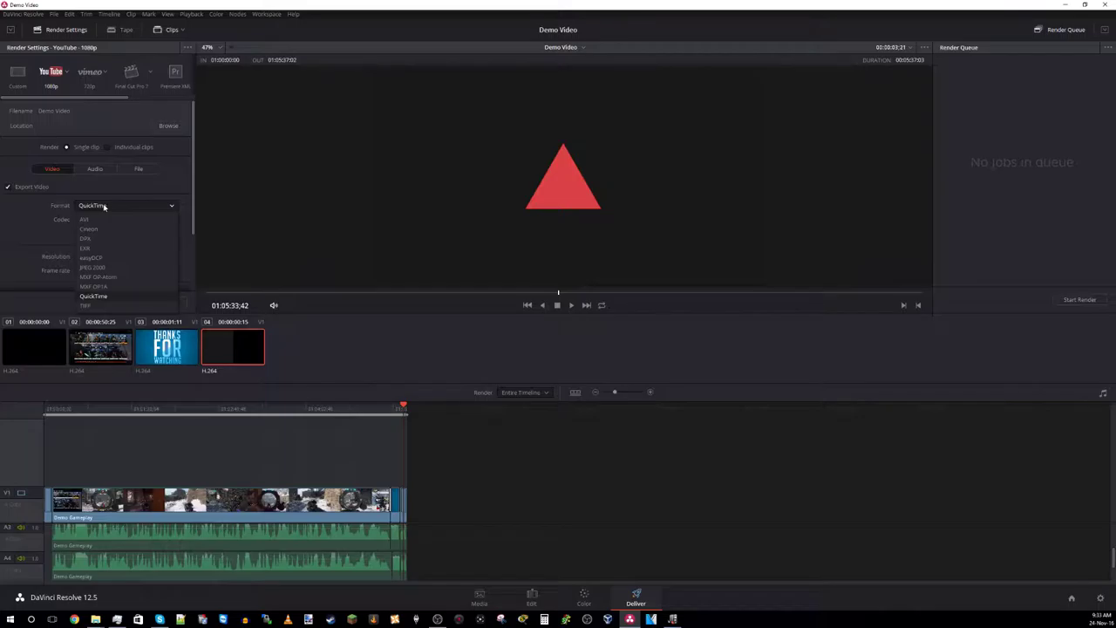
pyautogui.click(101, 210)
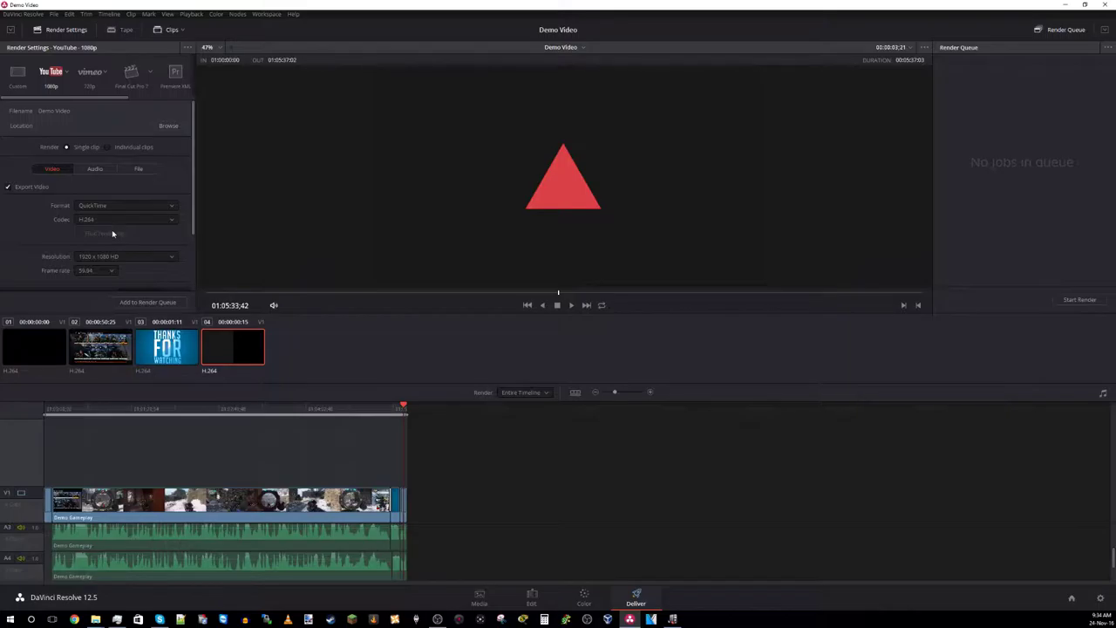
pyautogui.scroll(-3, 104, 229)
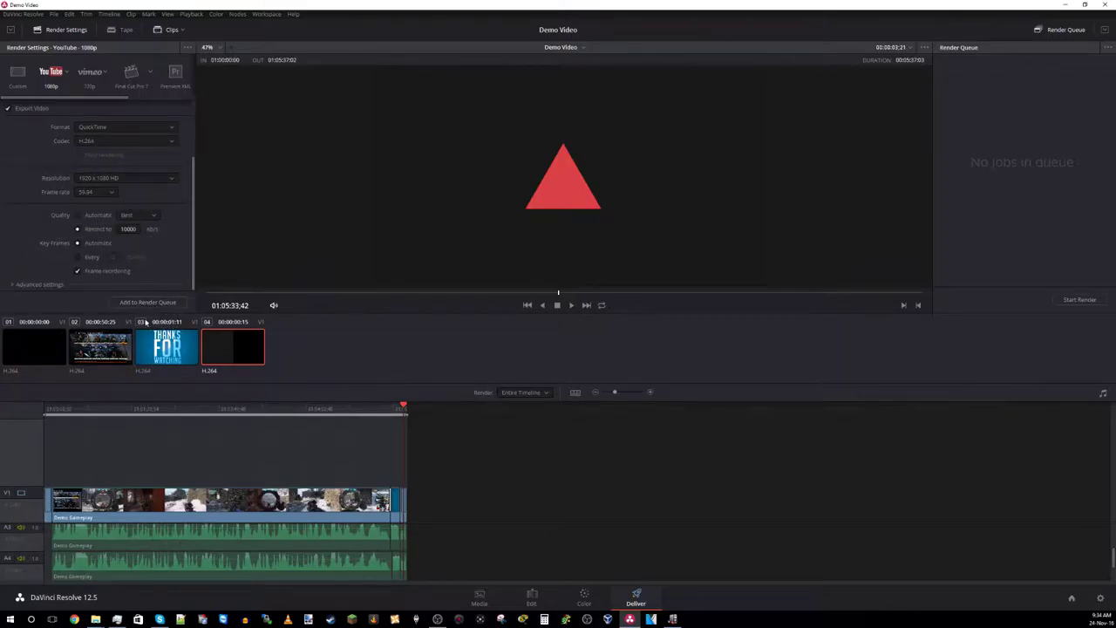
# Add a render job saving to Video Stuff > Projects > NV projects 2017 > E Demo Video
pyautogui.click(161, 304)
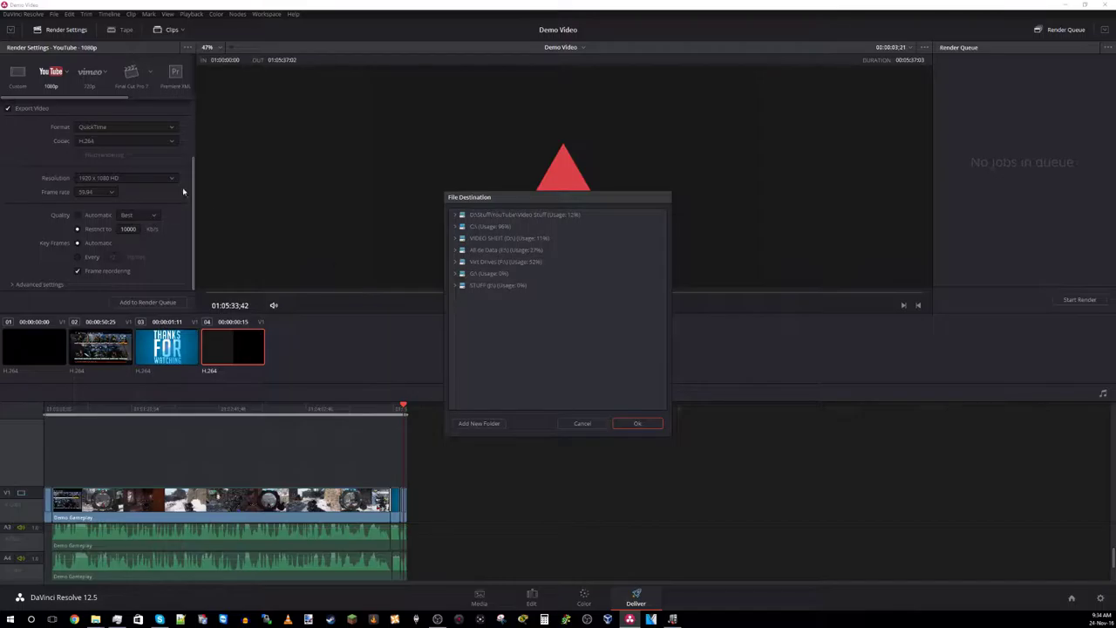
pyautogui.click(579, 423)
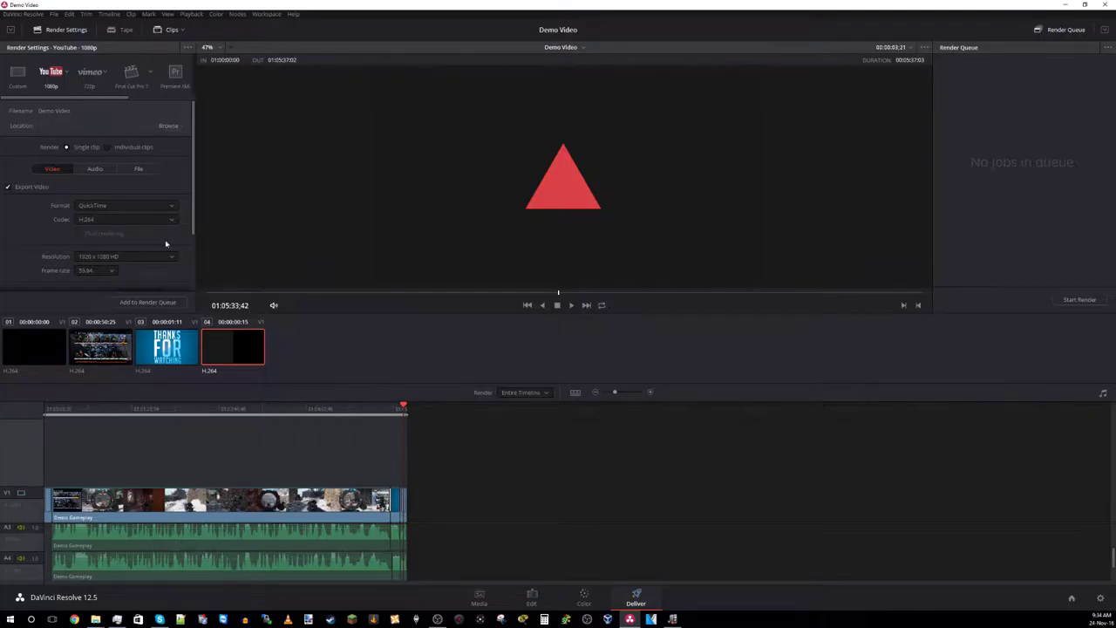
pyautogui.scroll(-2, 157, 218)
pyautogui.click(157, 303)
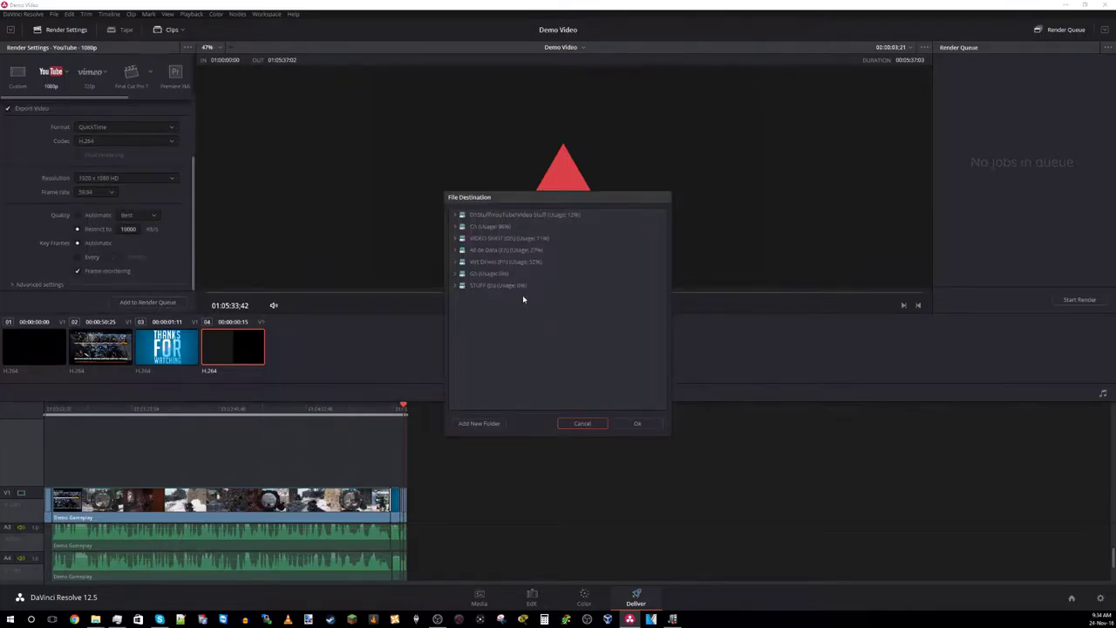
pyautogui.click(458, 217)
pyautogui.click(458, 227)
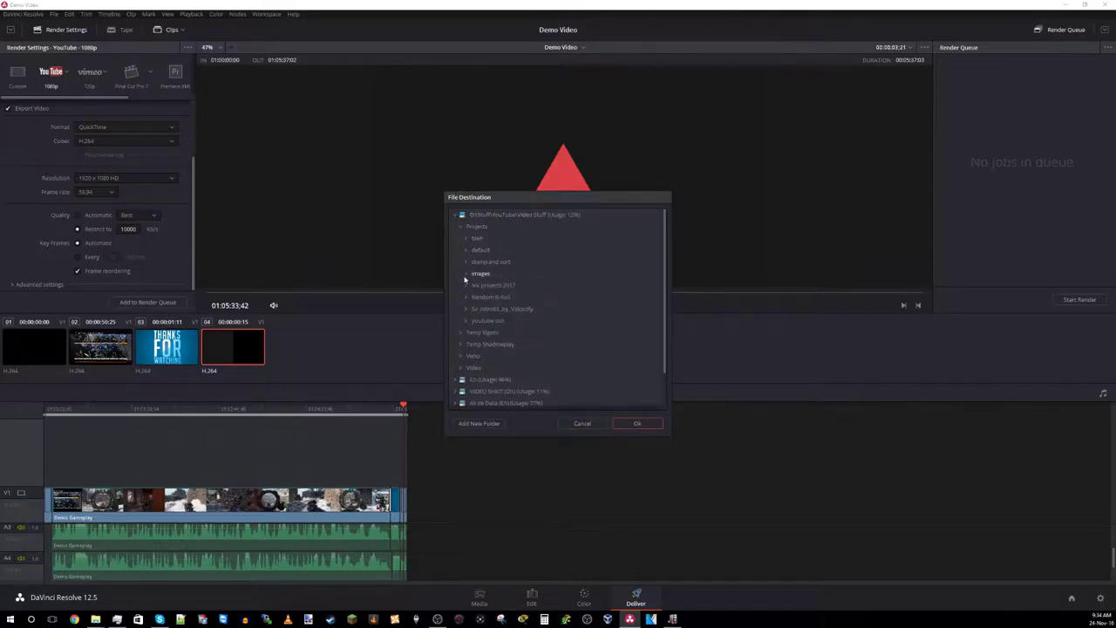
pyautogui.click(466, 285)
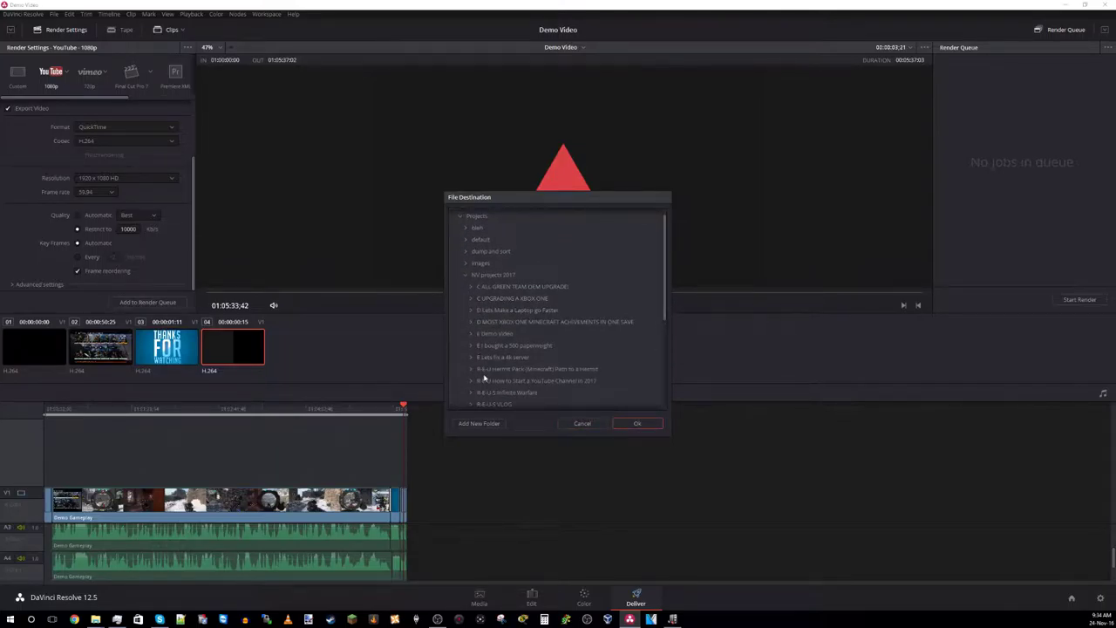
pyautogui.click(493, 336)
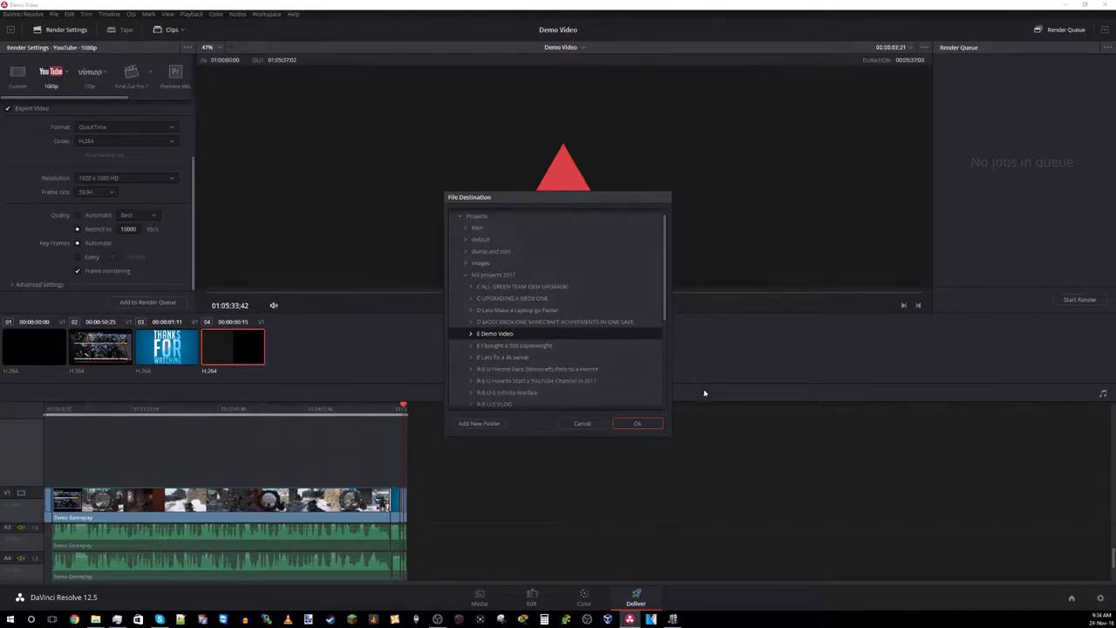
pyautogui.click(650, 426)
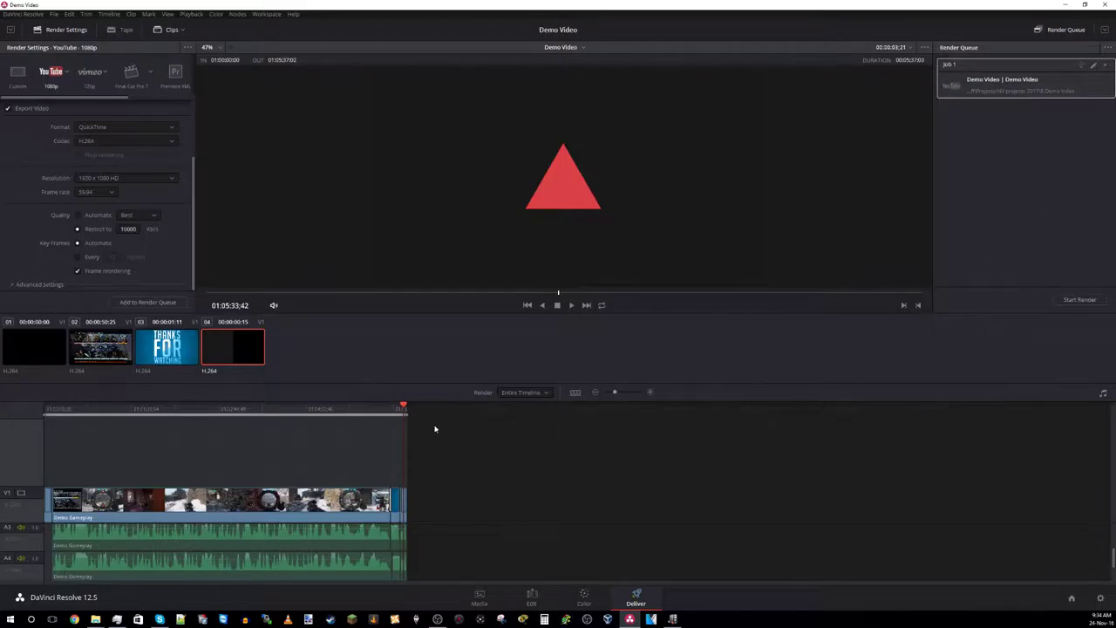
# Scrub the timeline preview, then start rendering the queued Demo Video job
pyautogui.moveTo(402, 408)
pyautogui.mouseDown()
pyautogui.moveTo(380, 404)
pyautogui.moveTo(409, 406)
pyautogui.mouseUp()
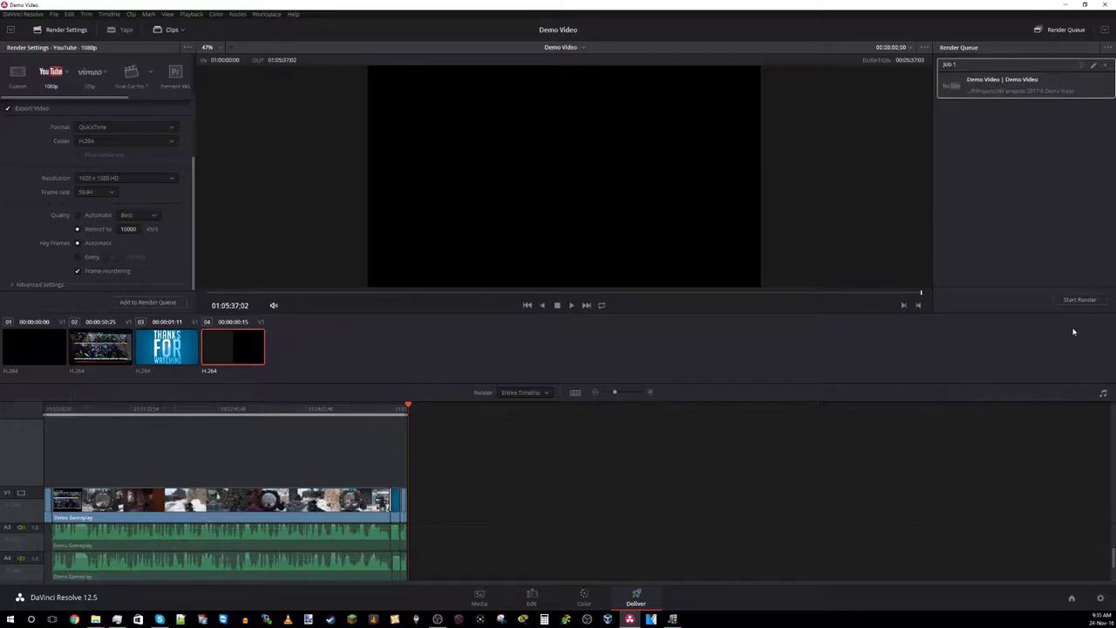
pyautogui.click(1078, 300)
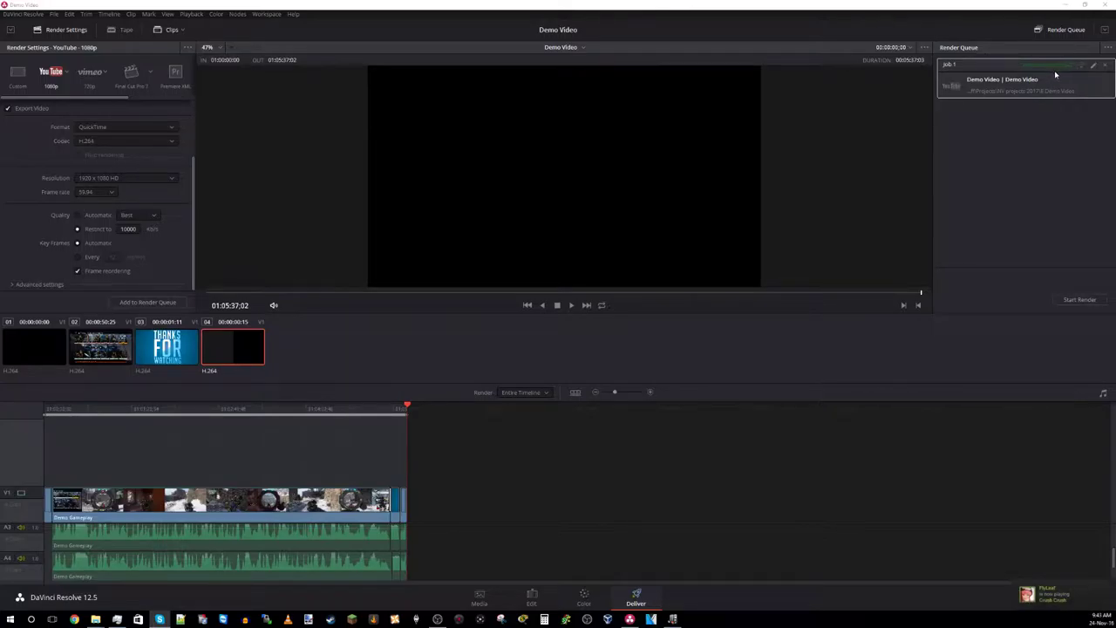
# Bring up the list of recent VEGAS Pro projects from the taskbar icon
pyautogui.rightClick(652, 620)
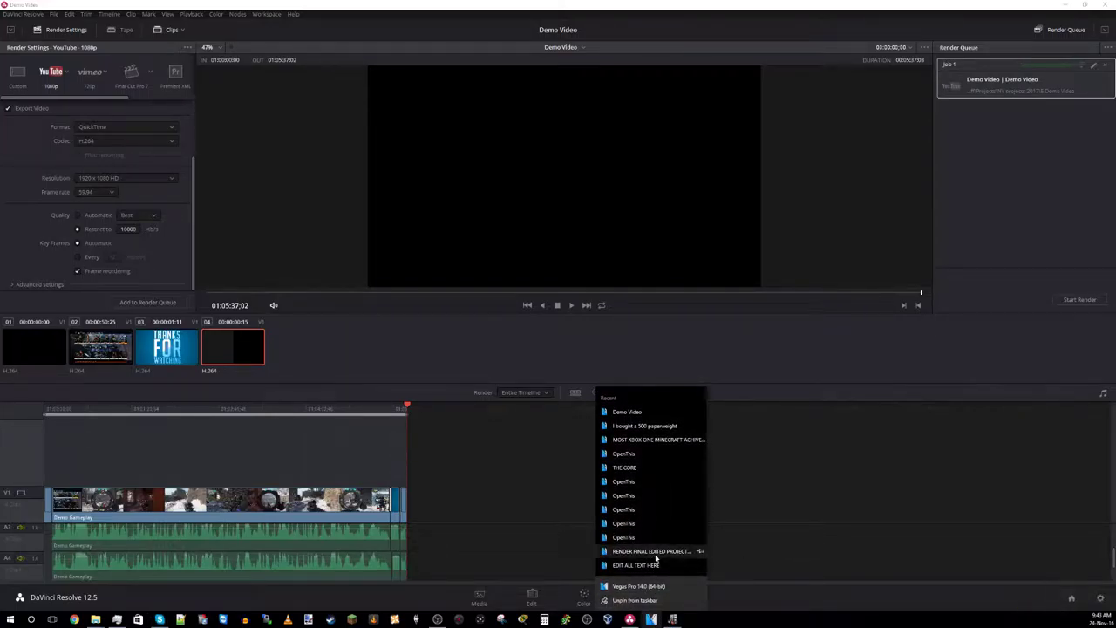
# Open the Demo Video project in VEGAS Pro and bring up Render As with only favourite templates
pyautogui.click(657, 414)
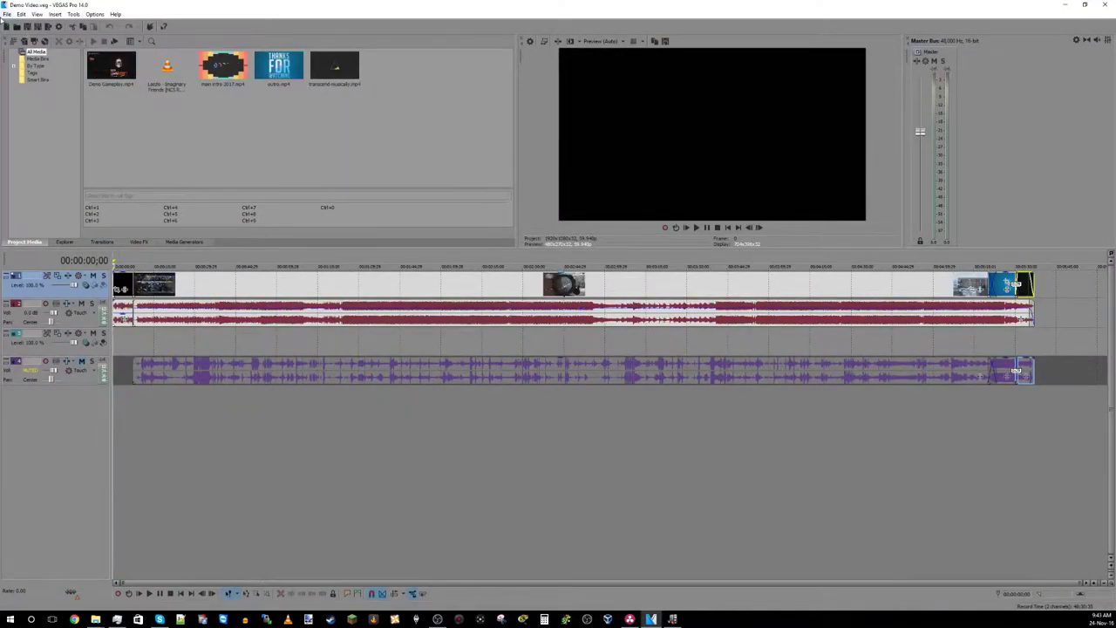
pyautogui.click(6, 14)
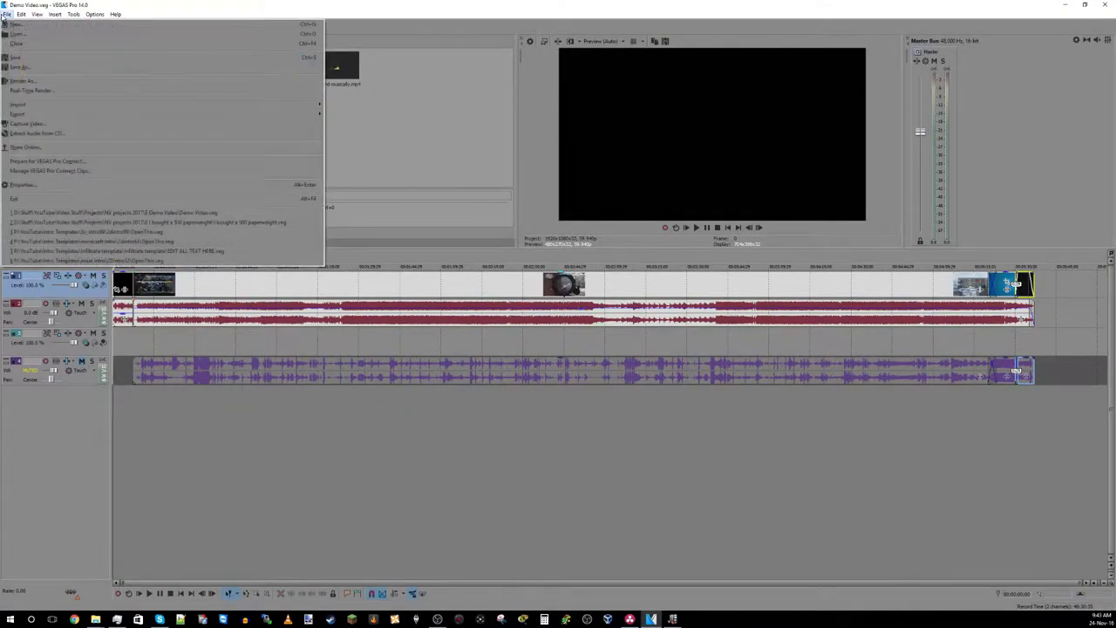
pyautogui.click(28, 81)
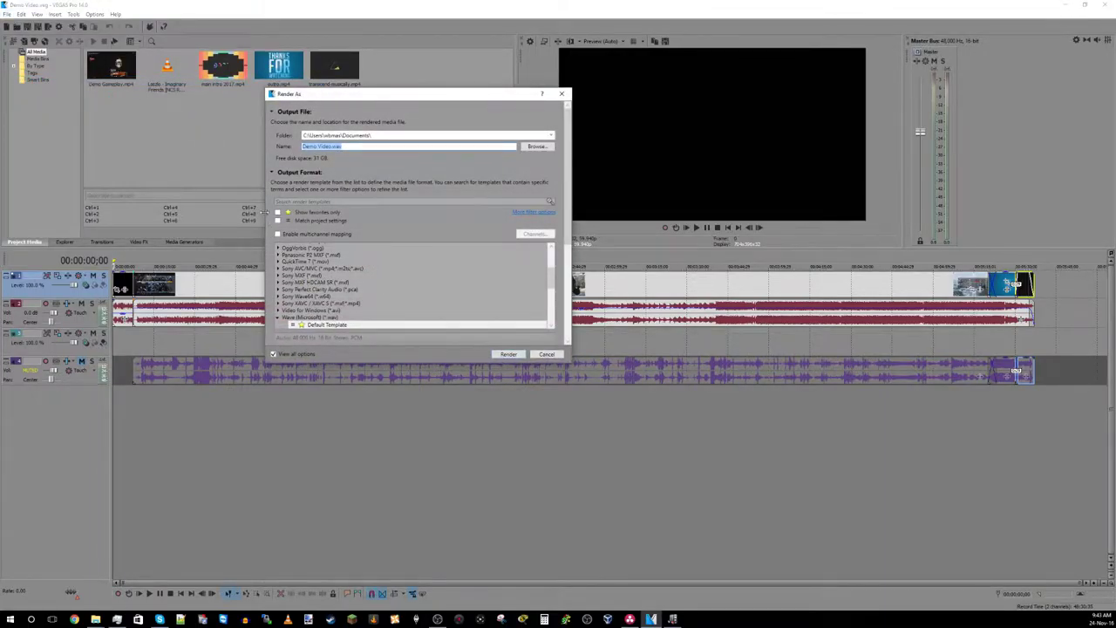
pyautogui.click(277, 212)
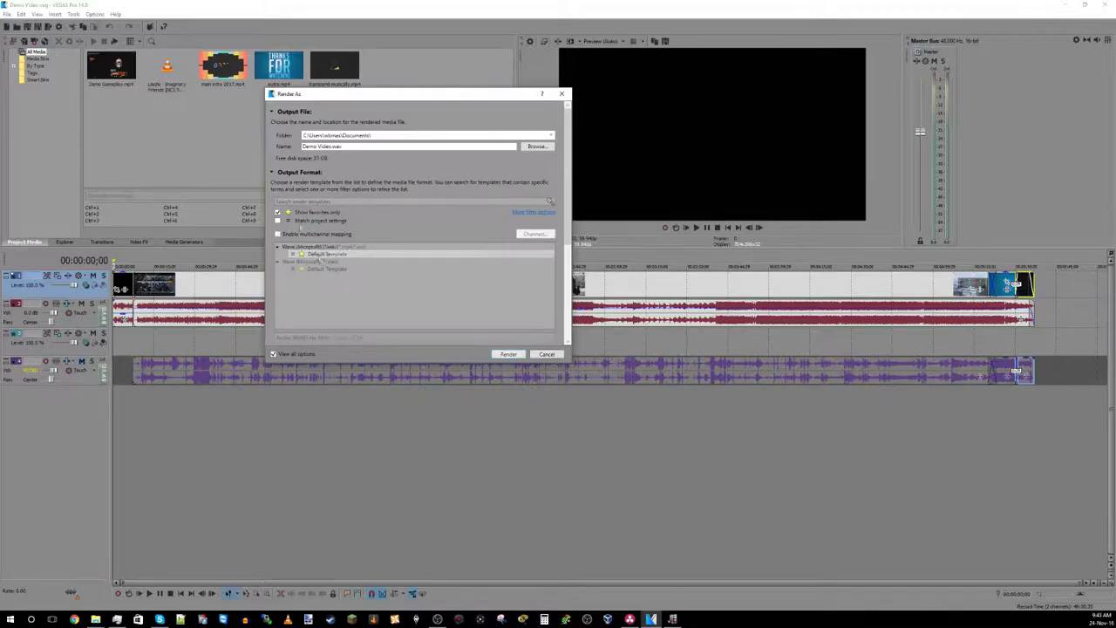
# Target Demo Video.mp4 in the E Demo Video folder and customise the 1080/60p template
pyautogui.click(536, 146)
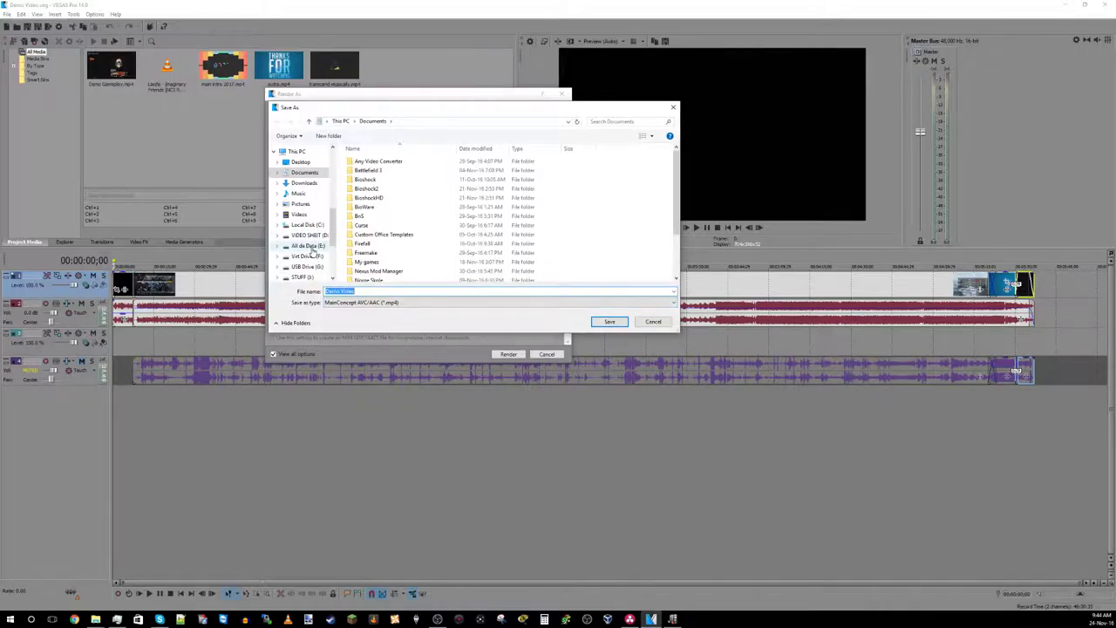
pyautogui.scroll(3, 312, 251)
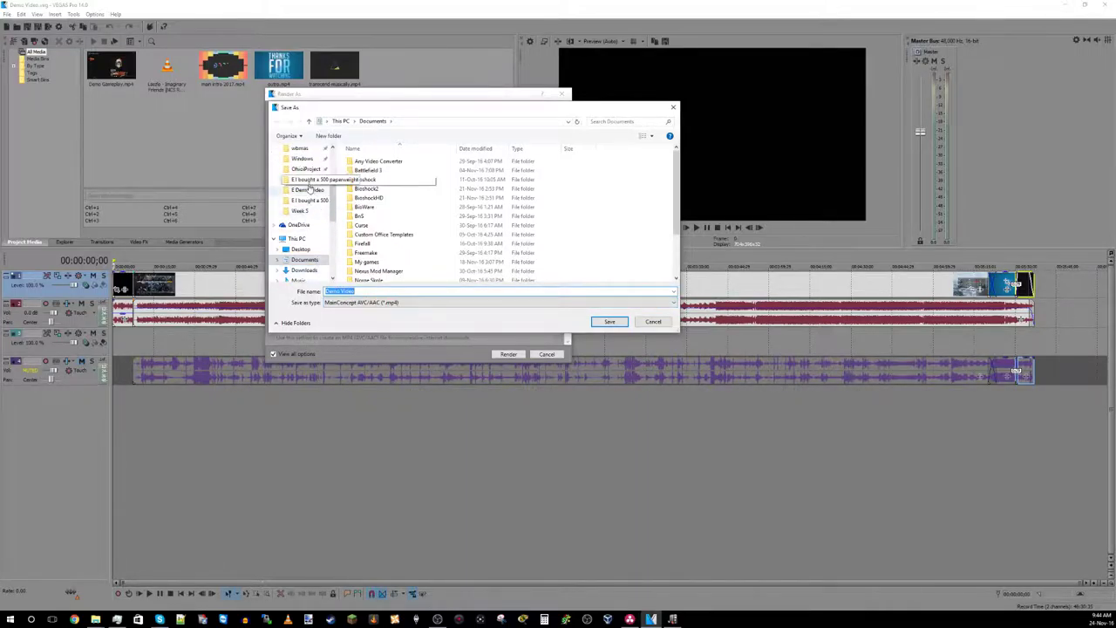
pyautogui.click(308, 190)
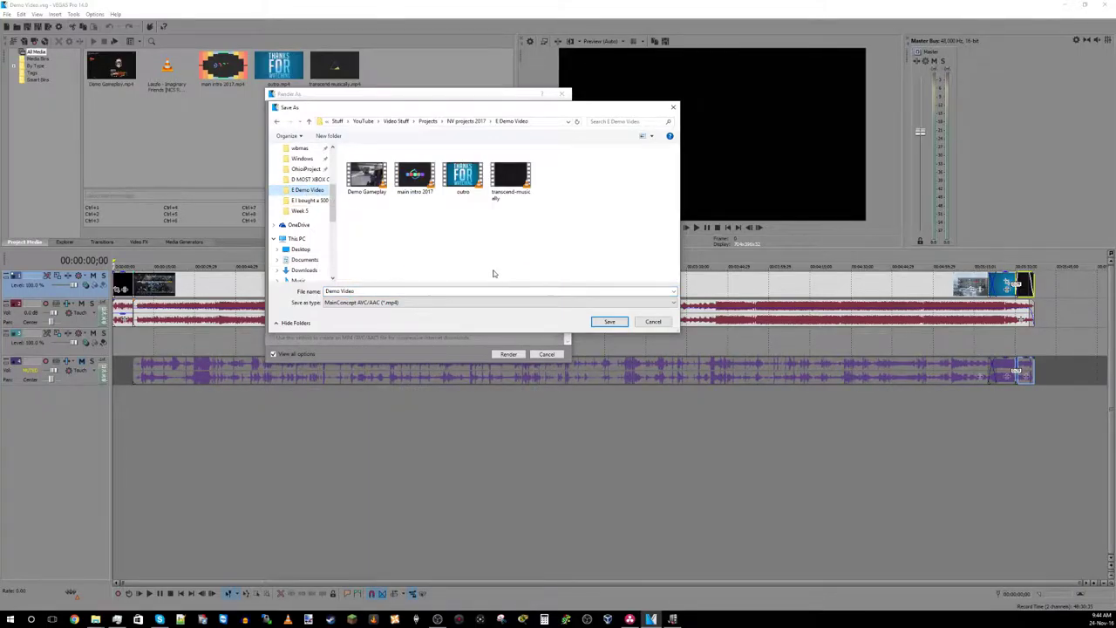
pyautogui.click(609, 322)
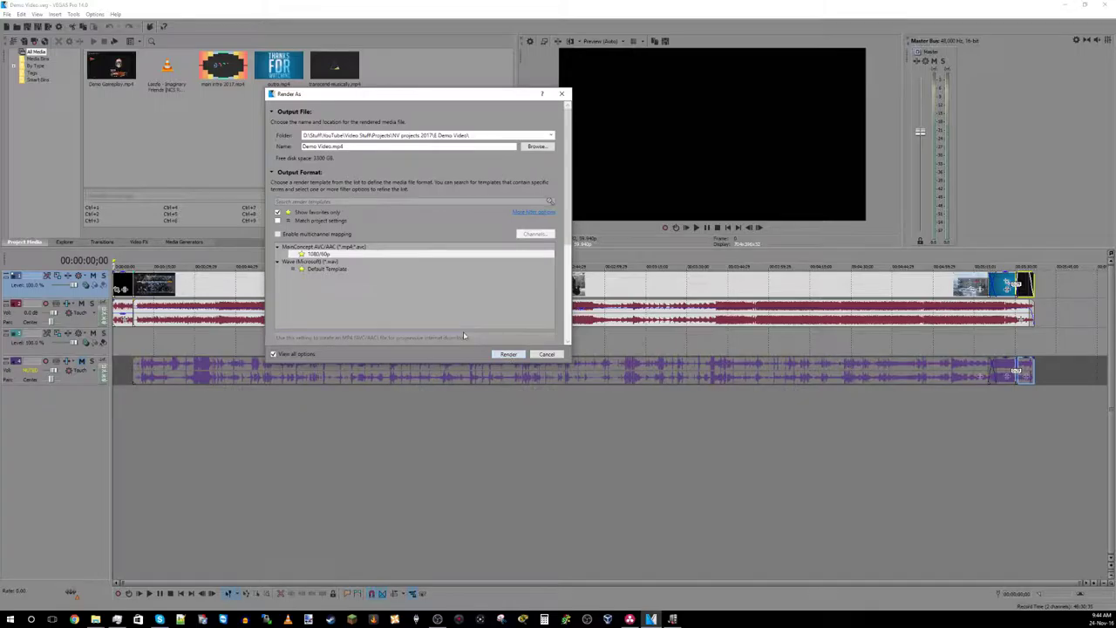
pyautogui.scroll(-1, 464, 336)
pyautogui.click(318, 309)
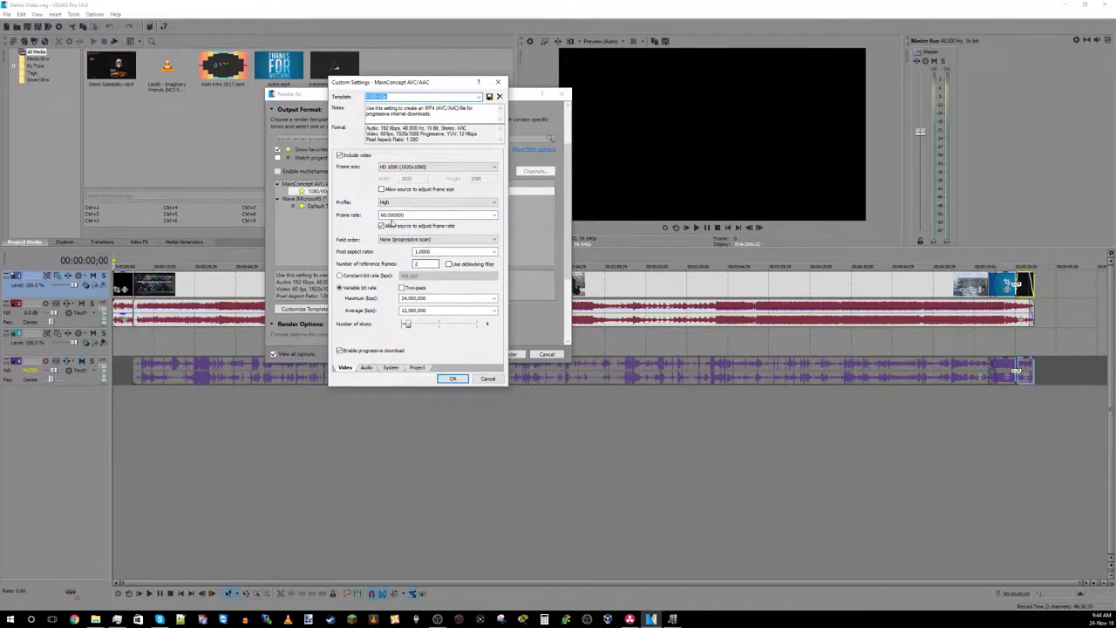
# Review the Audio, System and Project template settings, accept them, and start the MP4 render
pyautogui.click(367, 368)
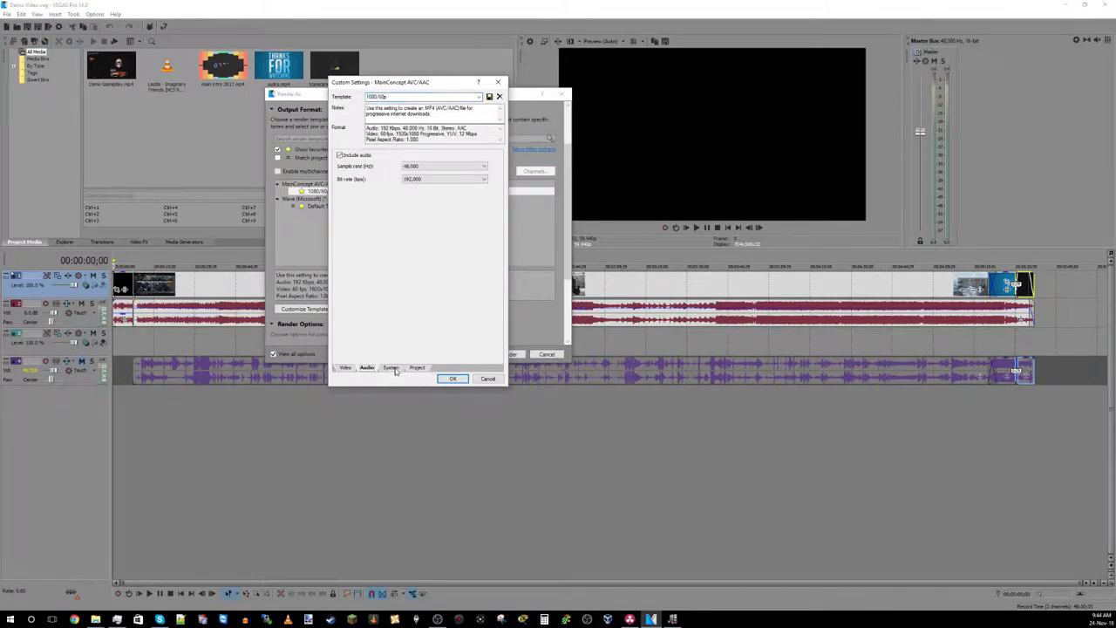
pyautogui.click(393, 368)
pyautogui.click(420, 368)
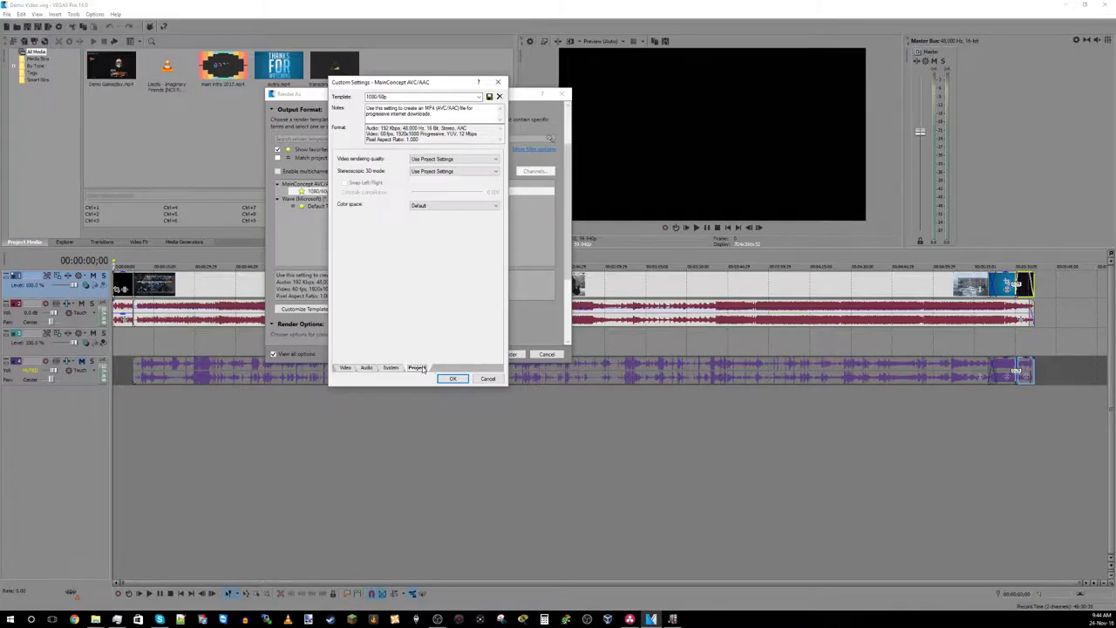
pyautogui.click(346, 368)
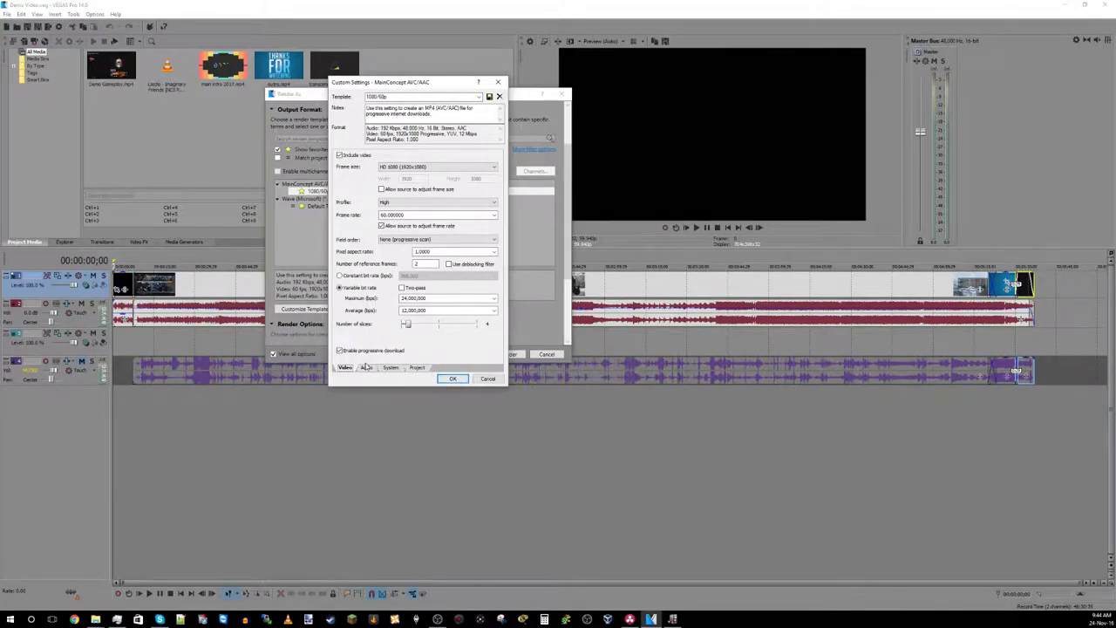
pyautogui.click(458, 380)
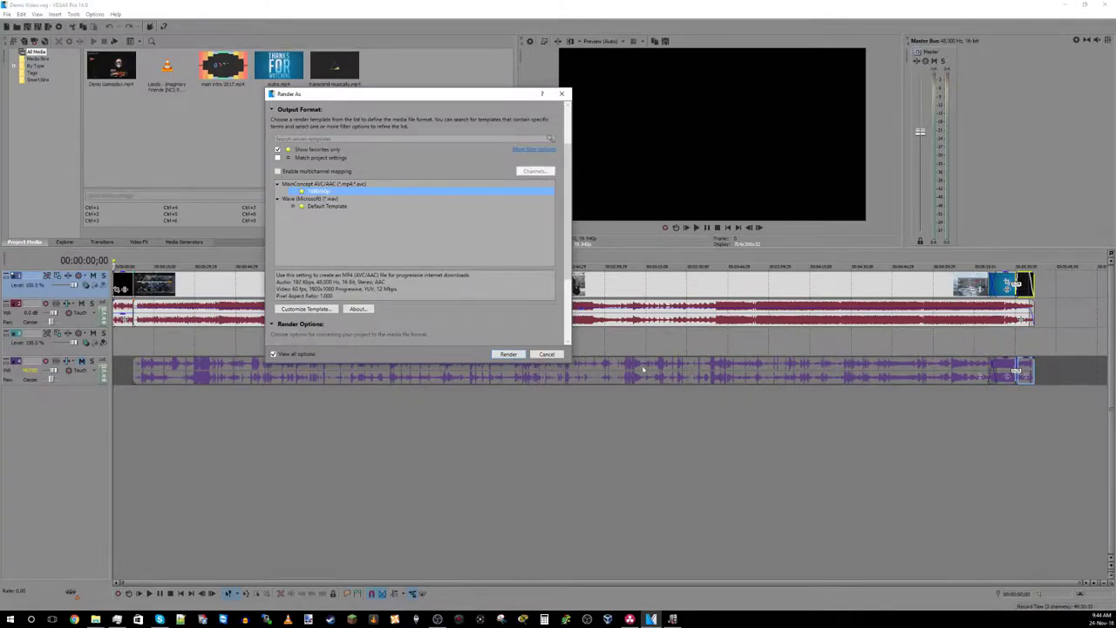
pyautogui.click(508, 354)
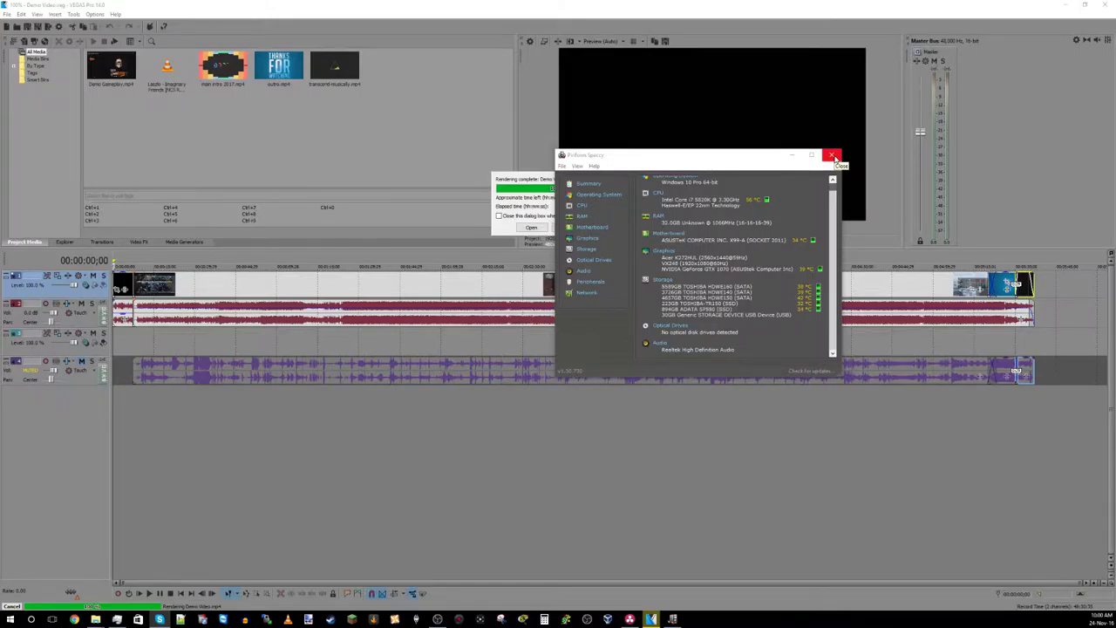
# Close the Speccy window after the render finishes and switch to DaVinci Resolve
pyautogui.click(833, 157)
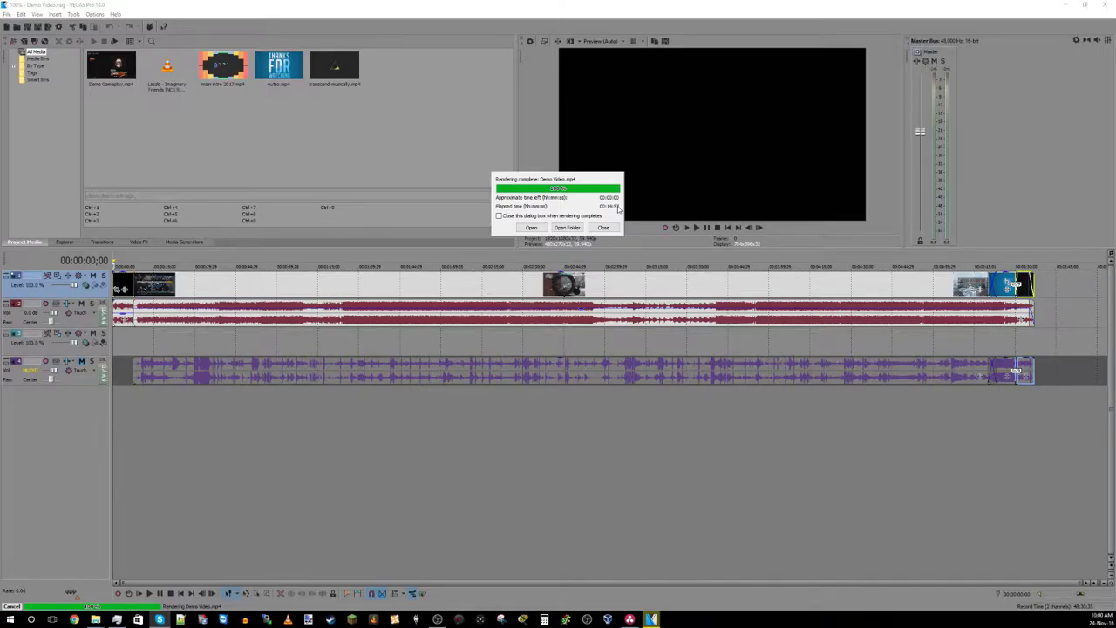
pyautogui.hotkey('alt', 'Tab')
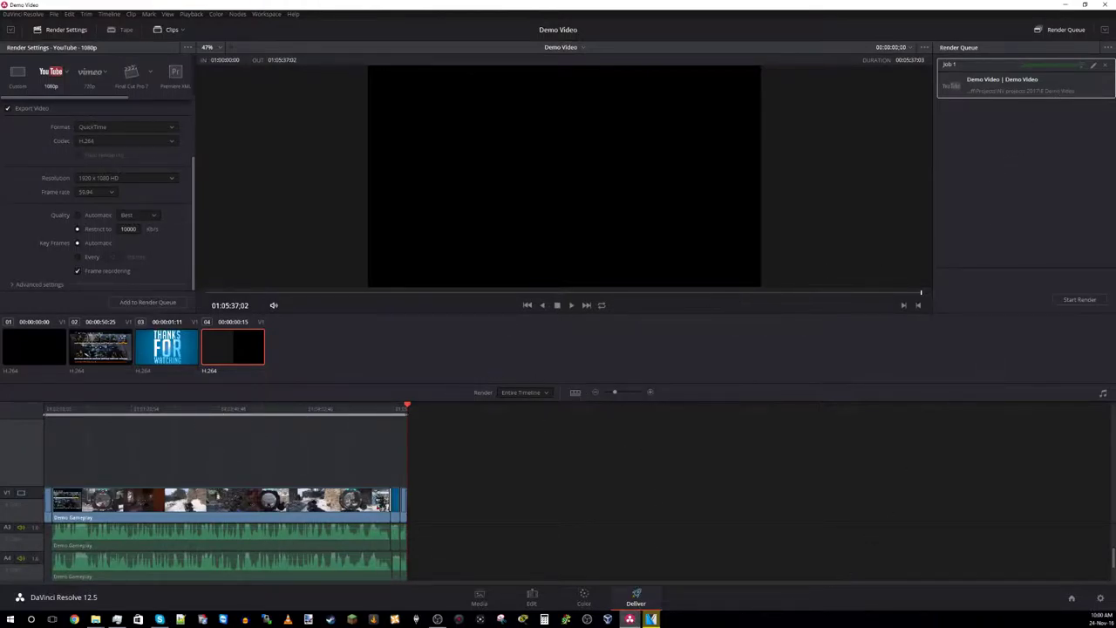
# Return to VEGAS Pro and dismiss its Rendering complete dialog
pyautogui.click(652, 619)
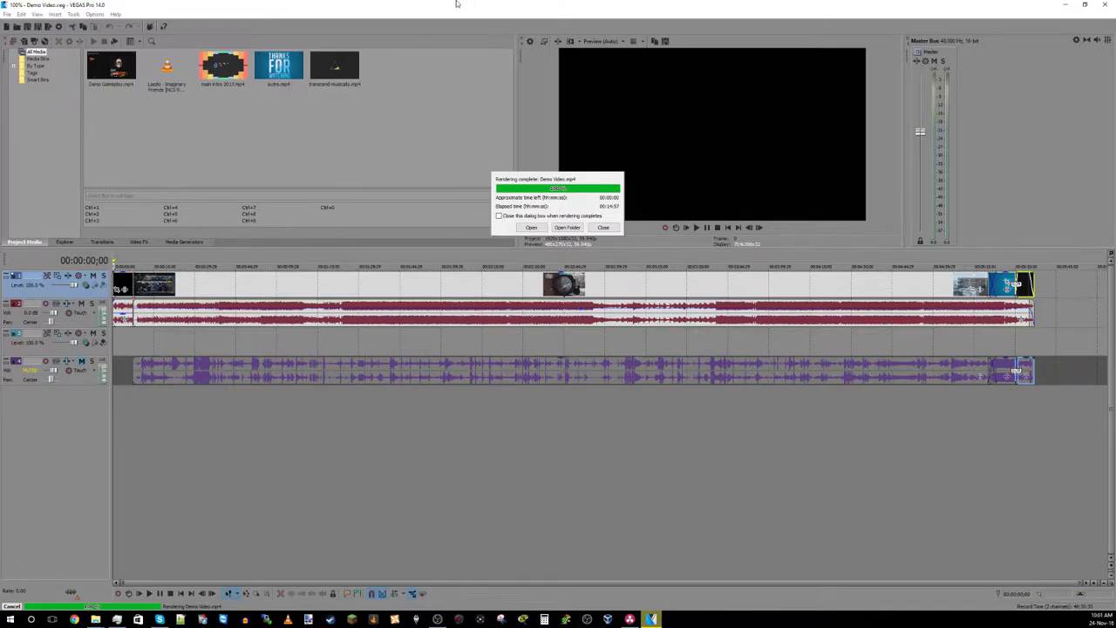
pyautogui.click(603, 228)
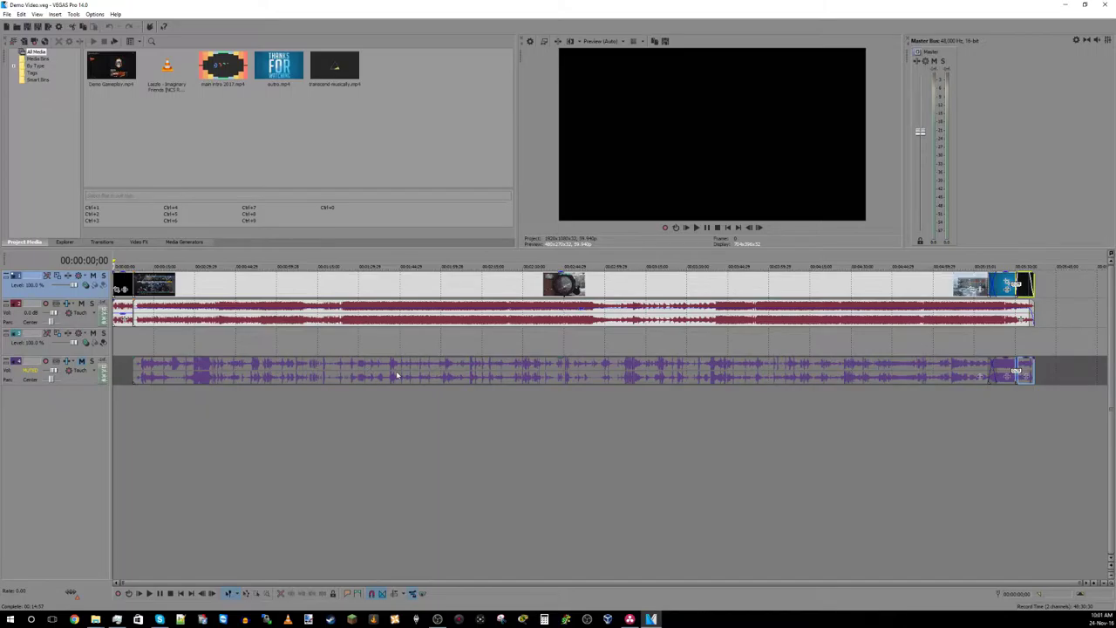
# Export the project as Demo Video.xml for Final Cut Pro 7/DaVinci Resolve, replacing the existing file
pyautogui.click(7, 15)
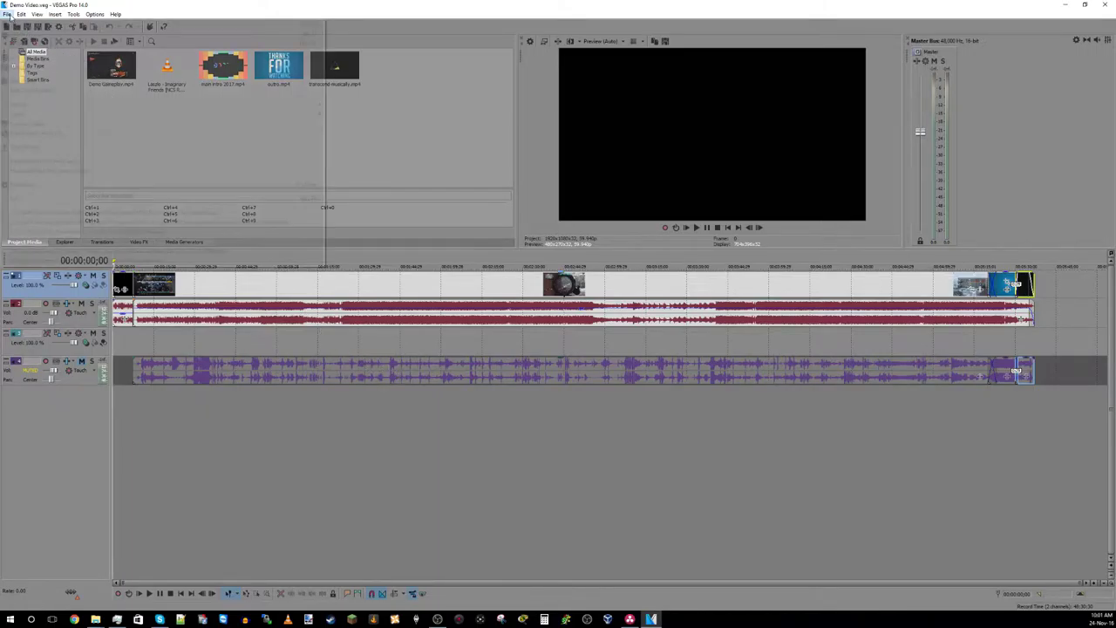
pyautogui.moveTo(246, 120)
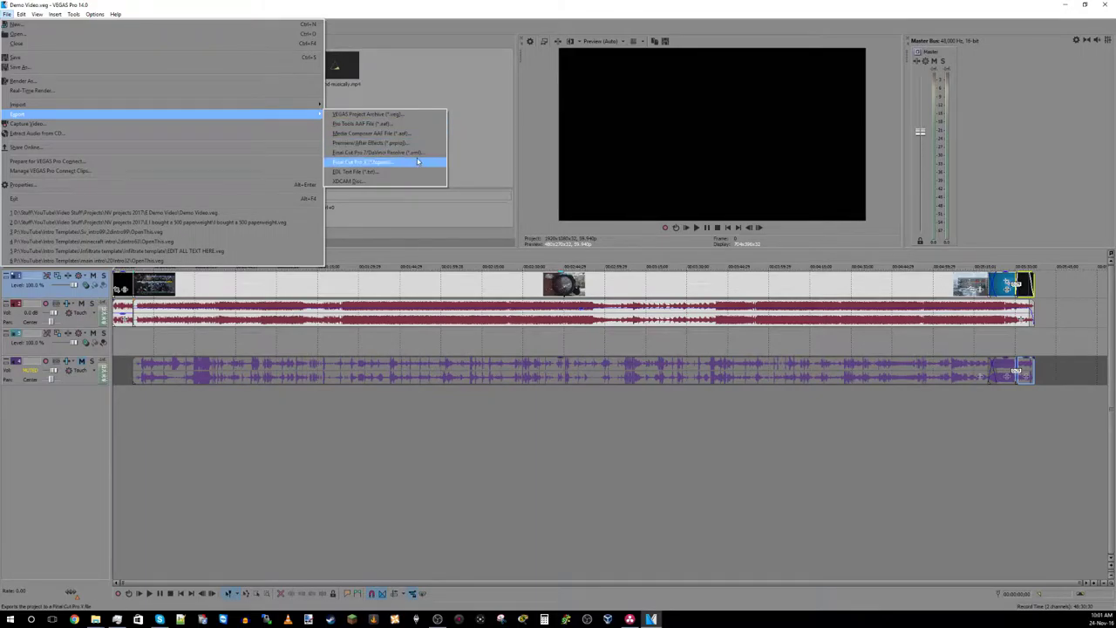
pyautogui.click(418, 162)
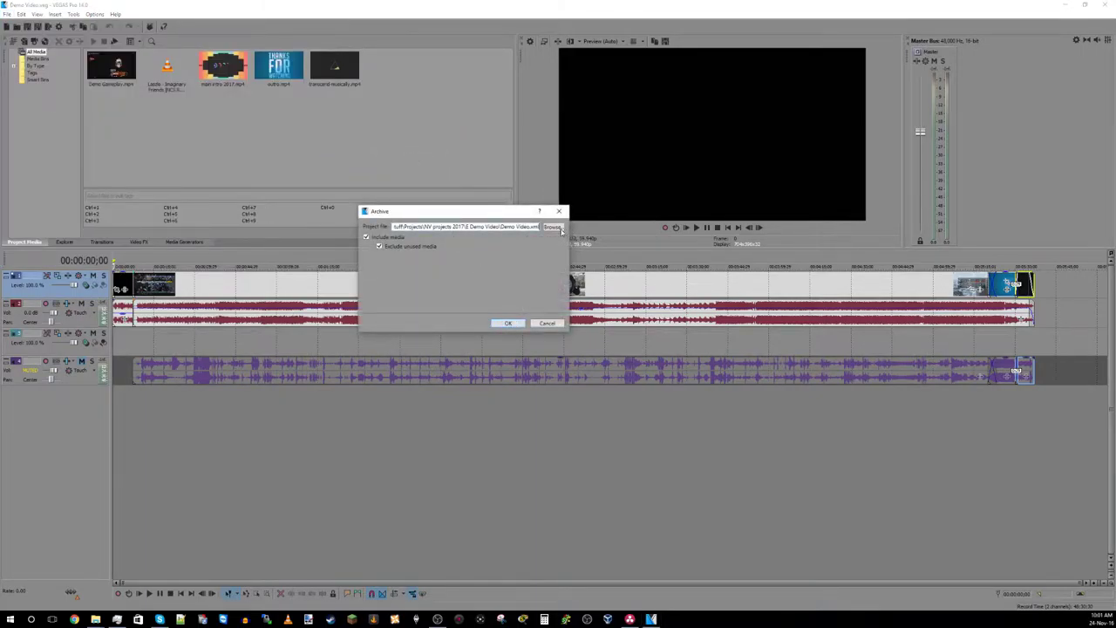
pyautogui.click(561, 229)
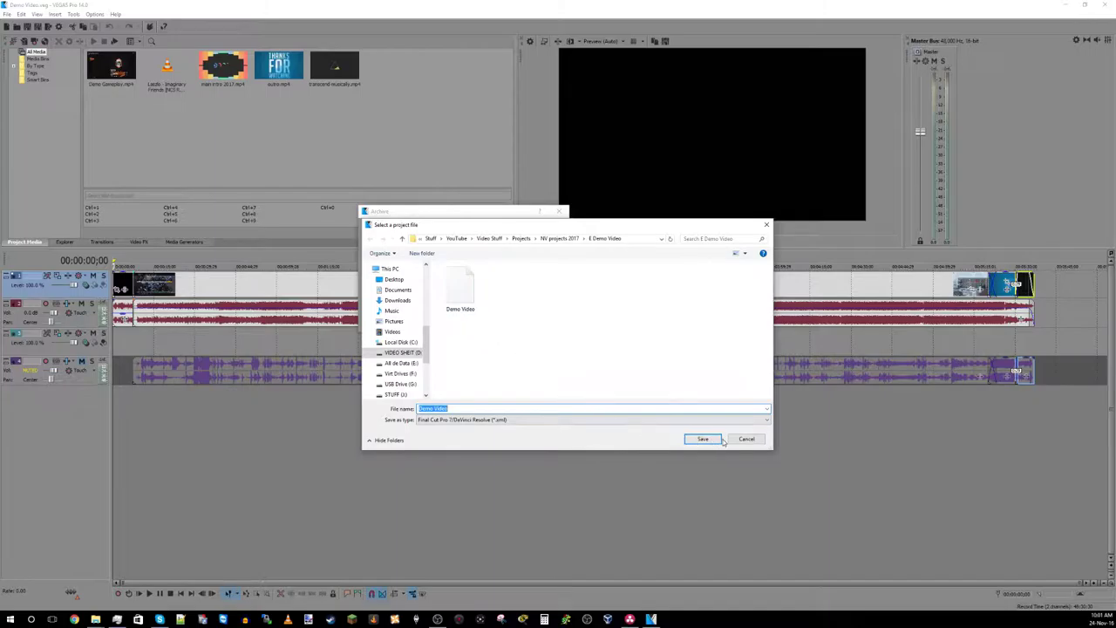
pyautogui.click(710, 440)
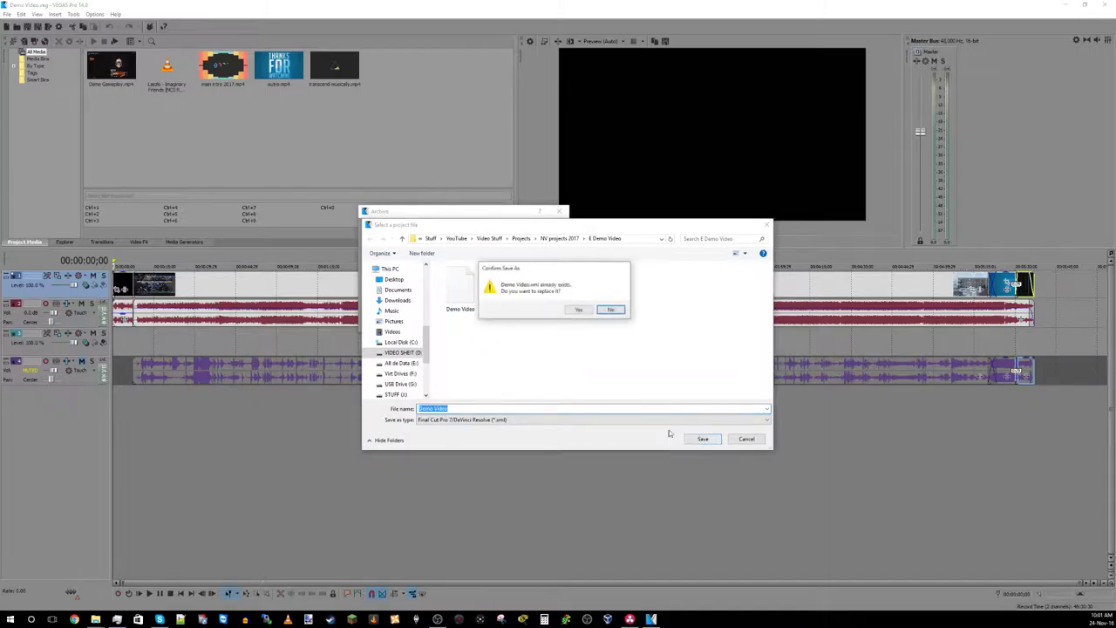
pyautogui.click(578, 310)
pyautogui.click(503, 325)
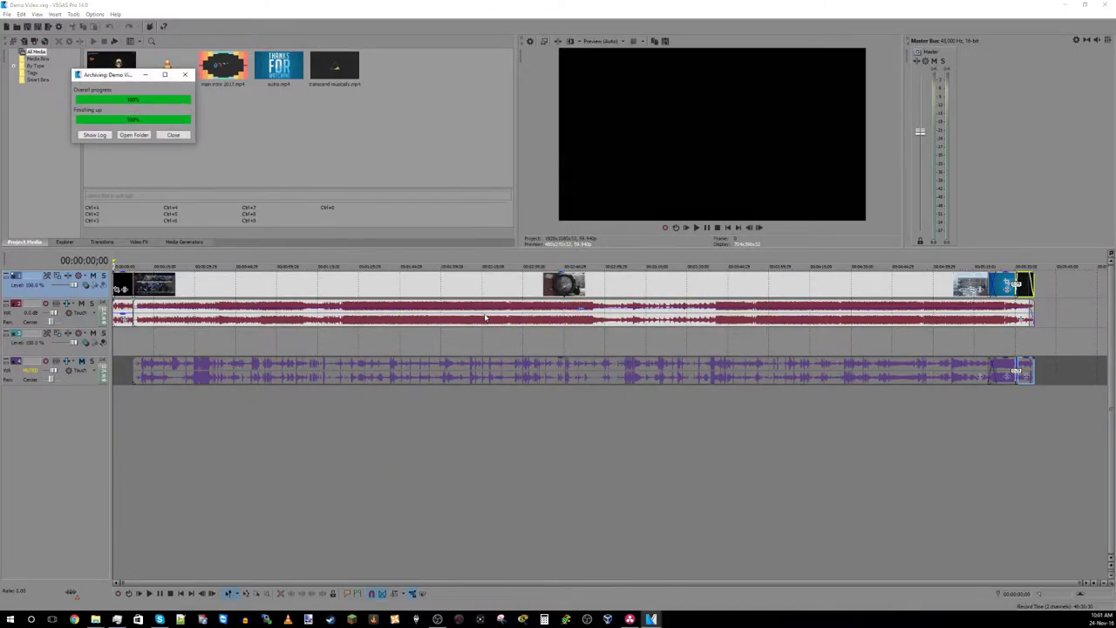
pyautogui.click(165, 136)
pyautogui.click(630, 620)
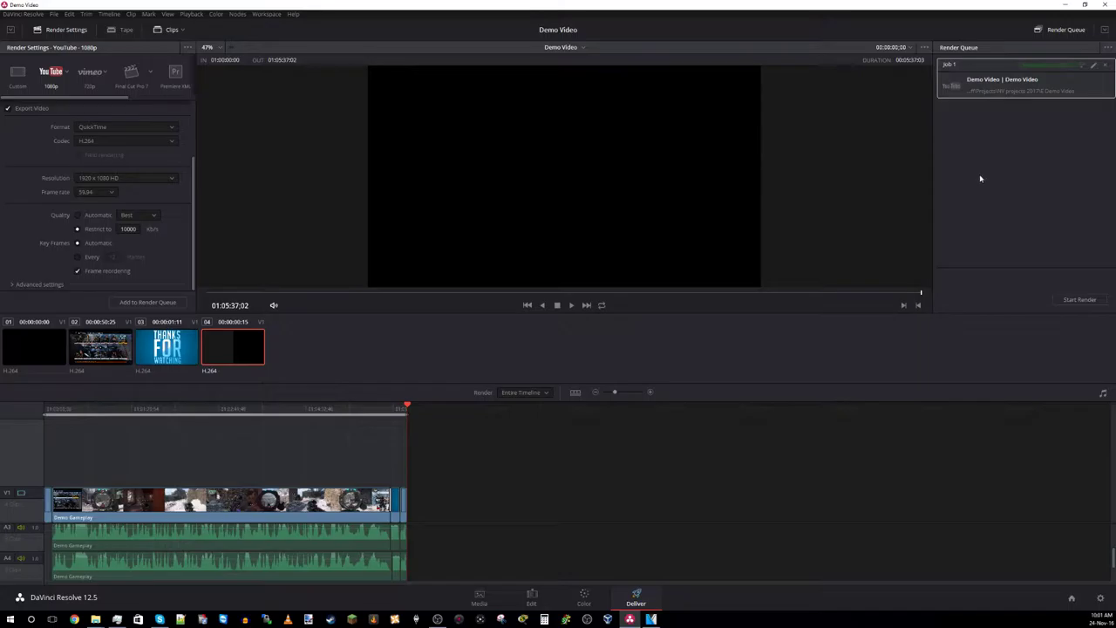
pyautogui.click(1066, 10)
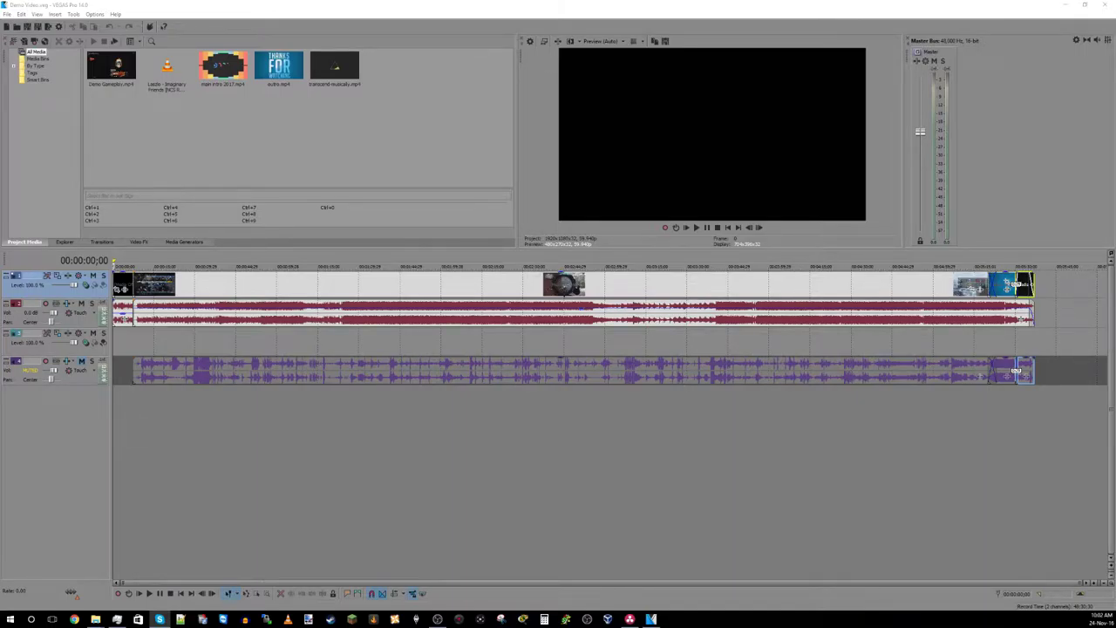
# Close VEGAS Pro, then bring DaVinci Resolve back and minimize it to the desktop
pyautogui.click(1103, 5)
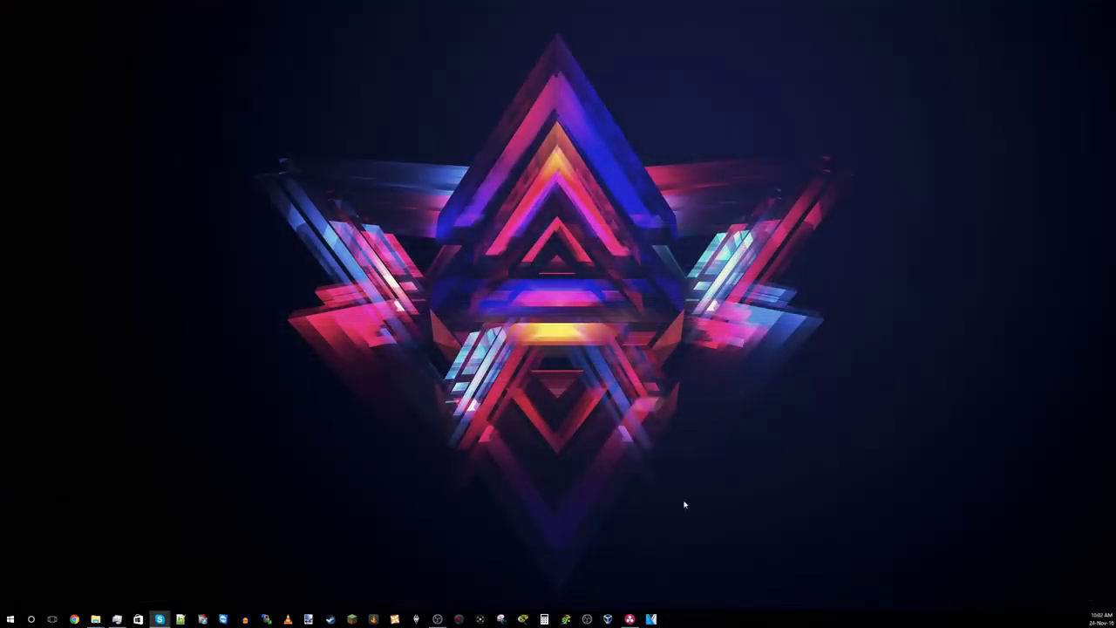
pyautogui.click(629, 619)
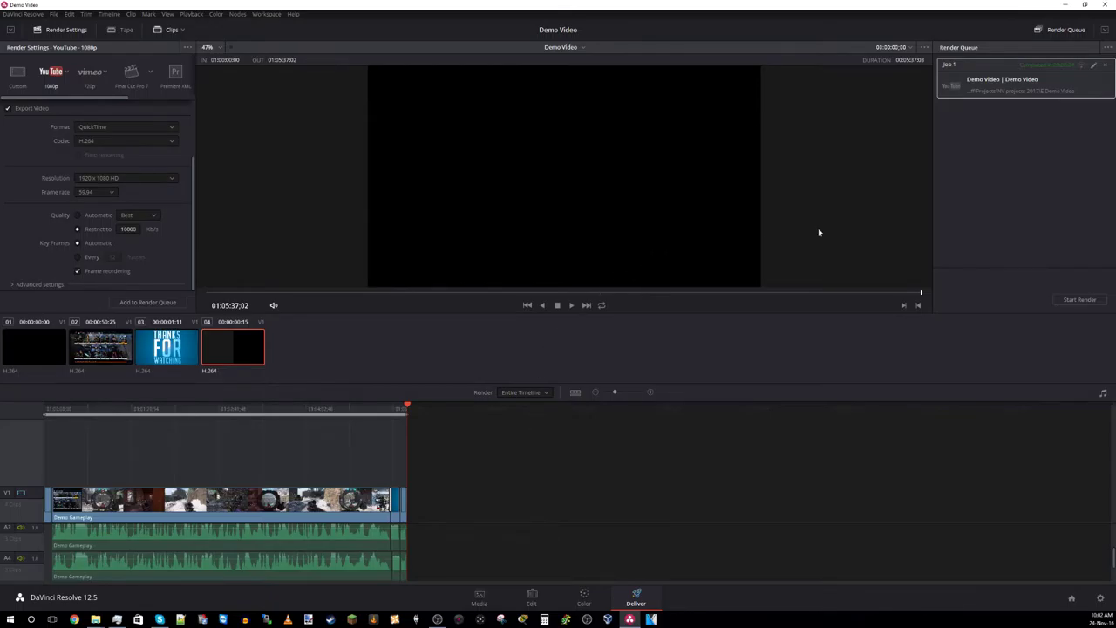
pyautogui.click(1072, 6)
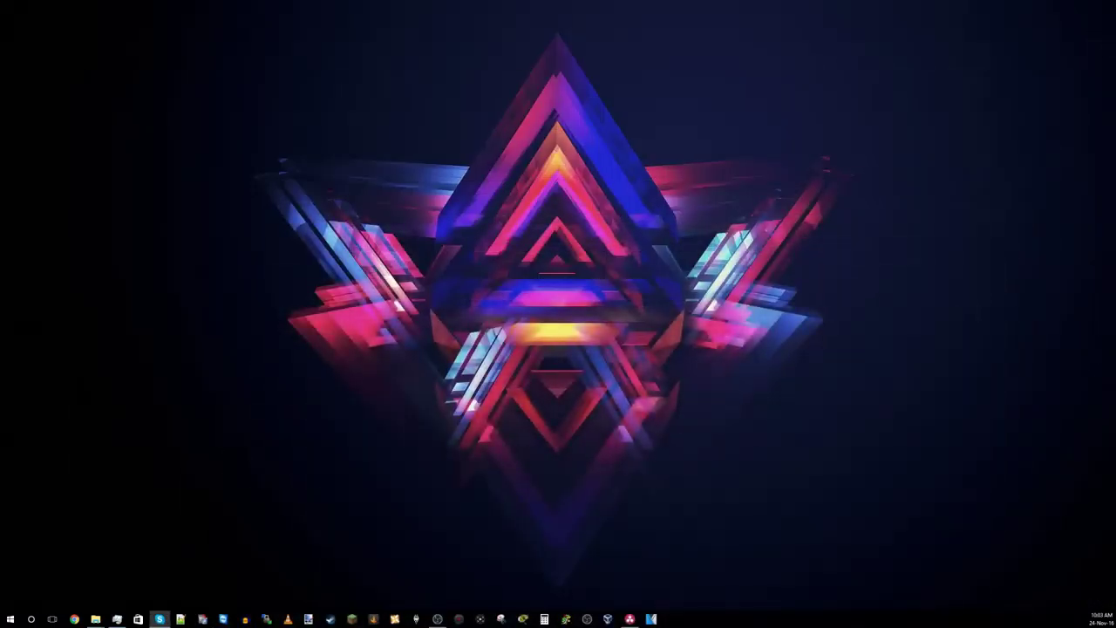
# Shorten the OBS Studio window and move it off-screen, then scrub Resolve's timeline to gameplay
pyautogui.click(438, 619)
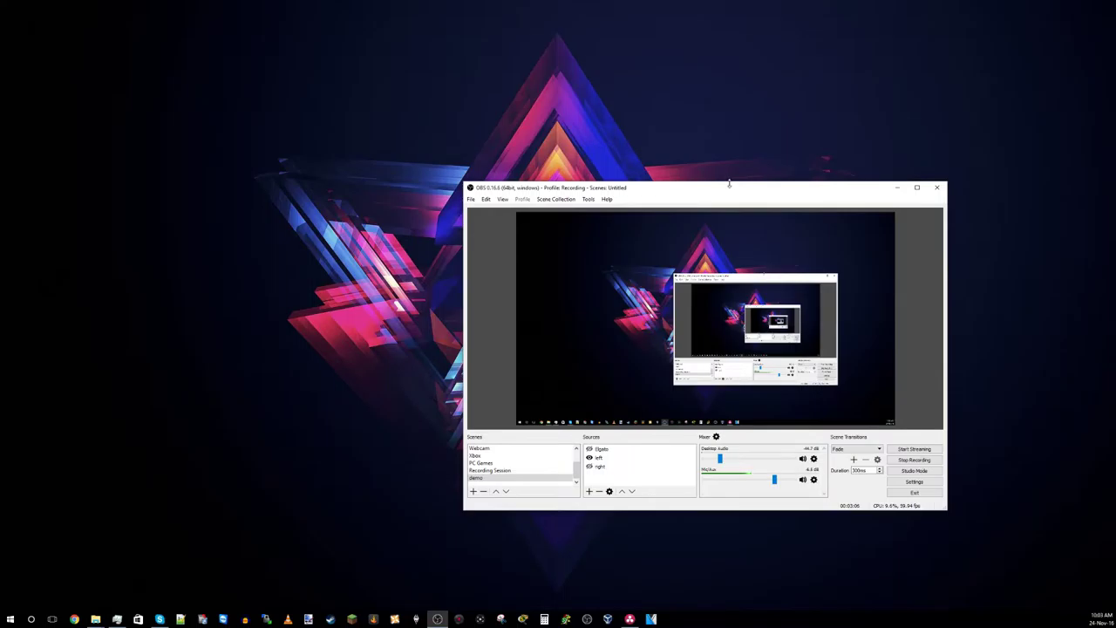
pyautogui.moveTo(733, 181); pyautogui.dragTo(931, 172)
pyautogui.moveTo(762, 179); pyautogui.dragTo(1115, 182)
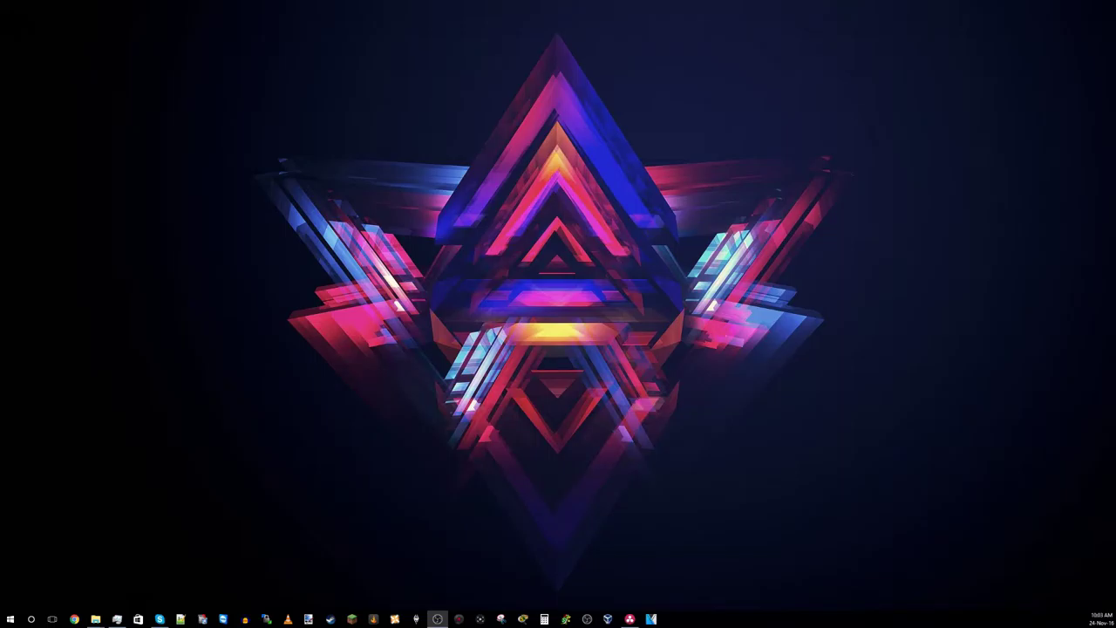
pyautogui.click(629, 618)
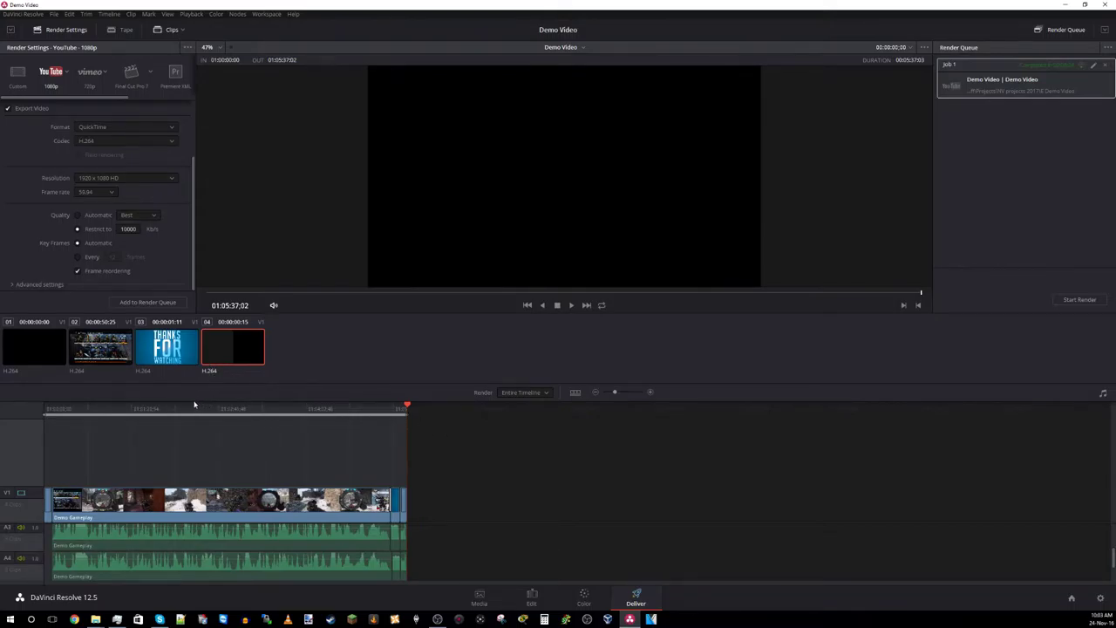
pyautogui.moveTo(182, 410); pyautogui.dragTo(328, 412)
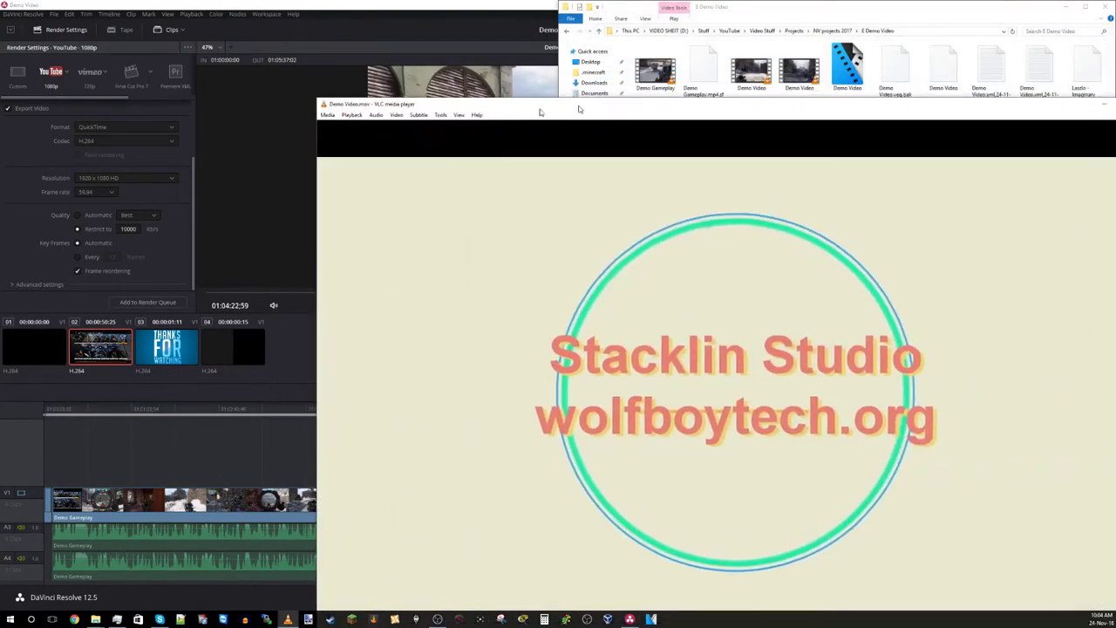
# Move the VLC player showing Demo Video.mov to the left half, then minimize it
pyautogui.moveTo(611, 103); pyautogui.dragTo(1, 143)
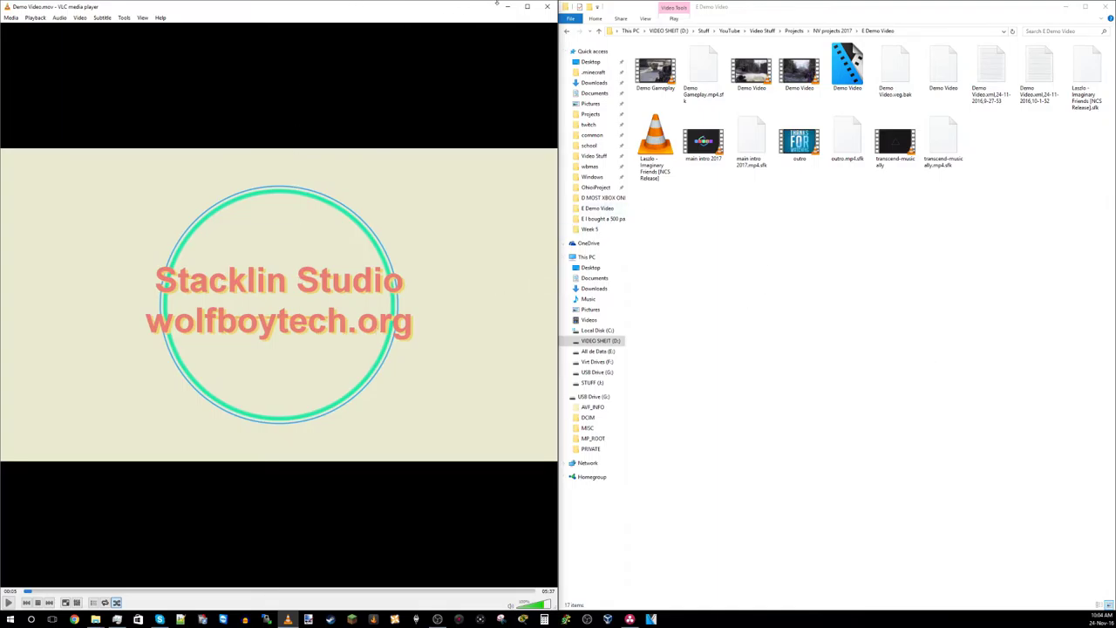
pyautogui.click(505, 8)
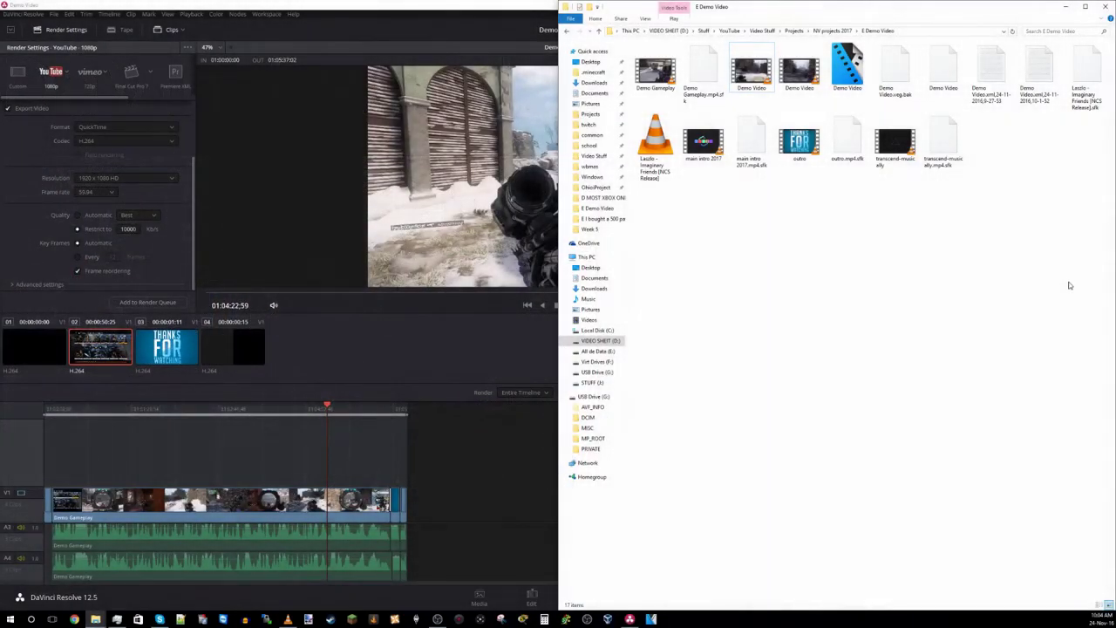
# Minimize the E Demo Video File Explorer window, leaving Resolve's Deliver page full-screen
pyautogui.click(1066, 6)
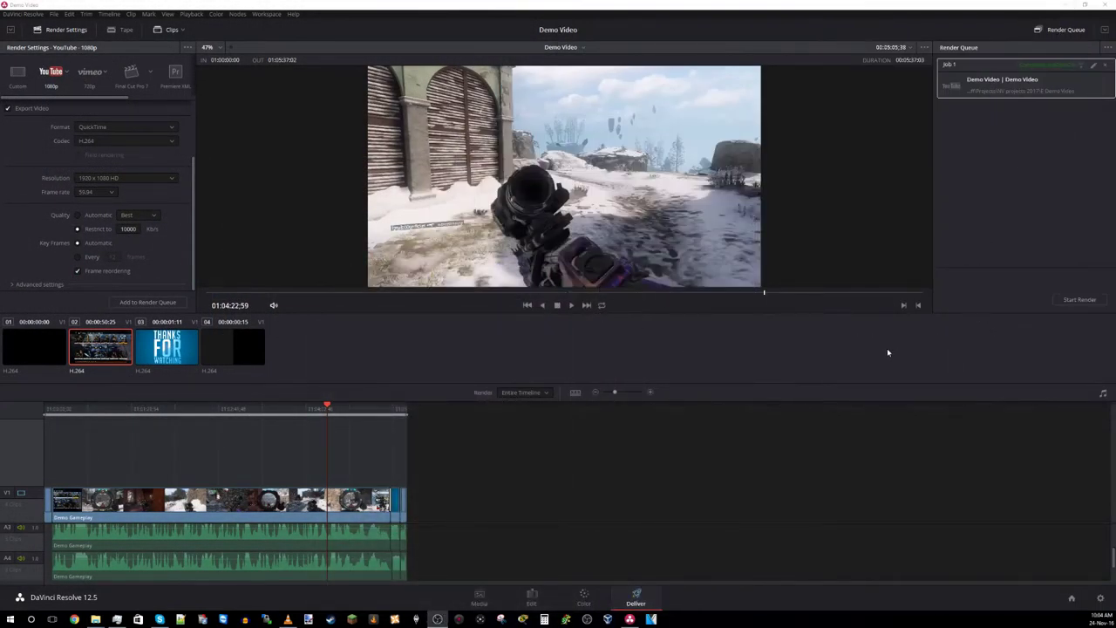